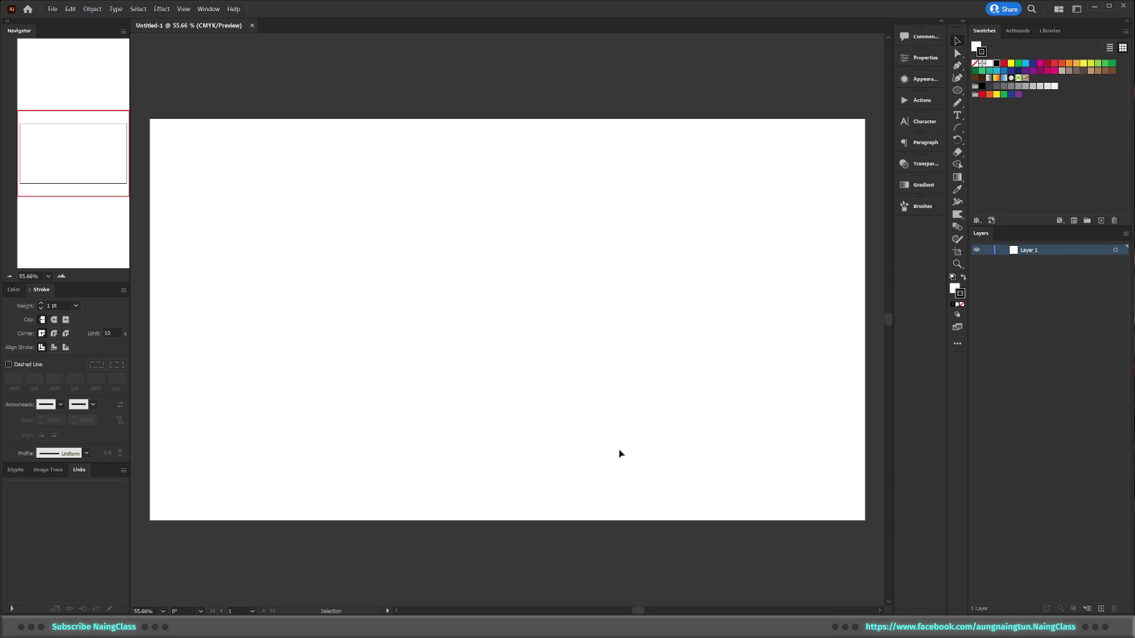
Step: Set up the Rectangle tool with no stroke and a pale pink #fcc5dd fill
{"action": "key", "text": "m"}
{"action": "key", "text": "x"}
{"action": "key", "text": "slash"}
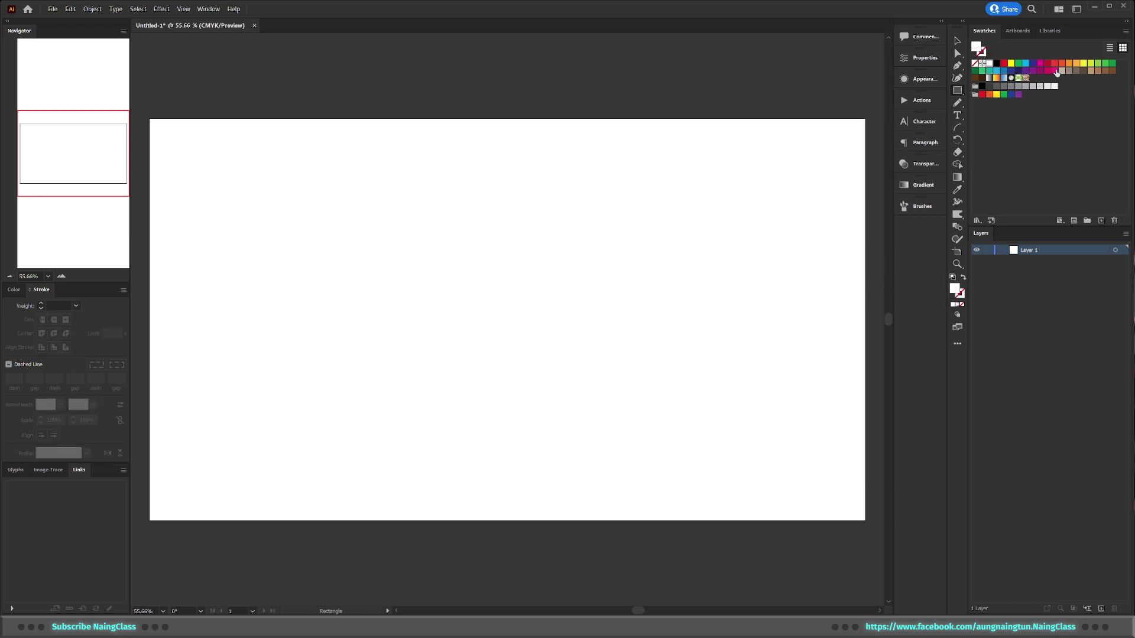
{"action": "left_click", "coordinate": [1055, 71]}
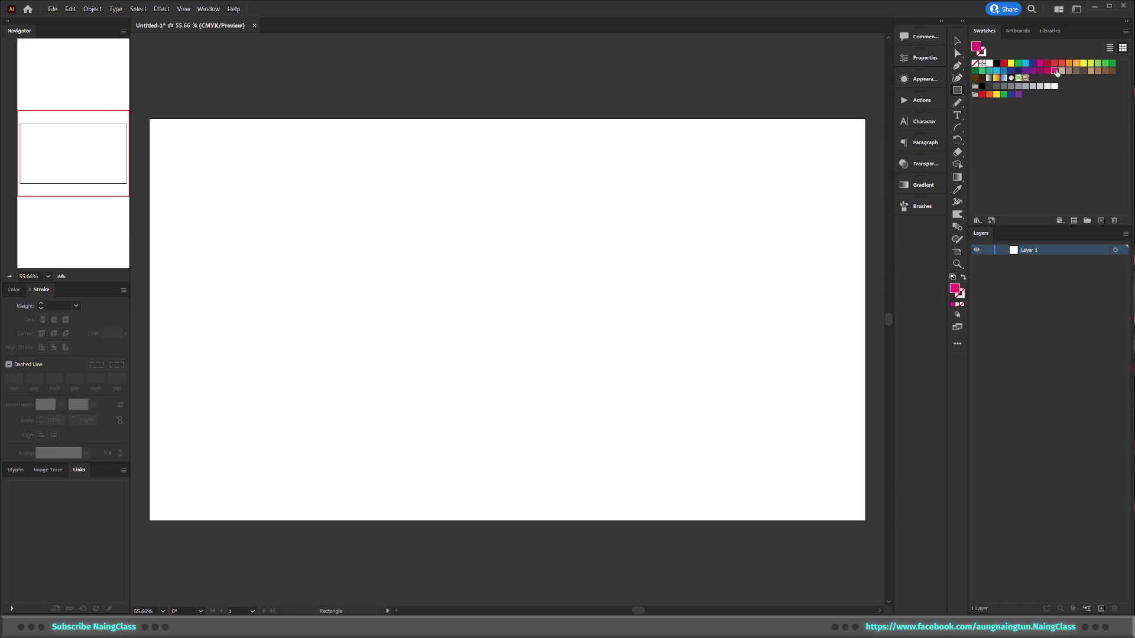
{"action": "double_click", "coordinate": [953, 290]}
{"action": "left_click", "coordinate": [577, 372]}
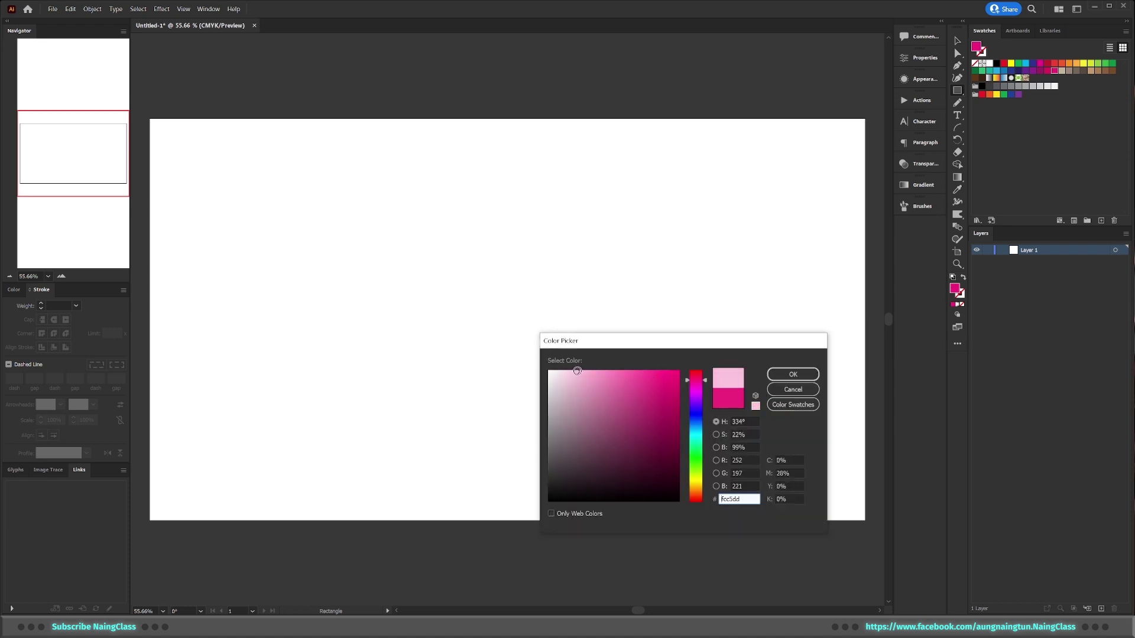
{"action": "left_click", "coordinate": [799, 378]}
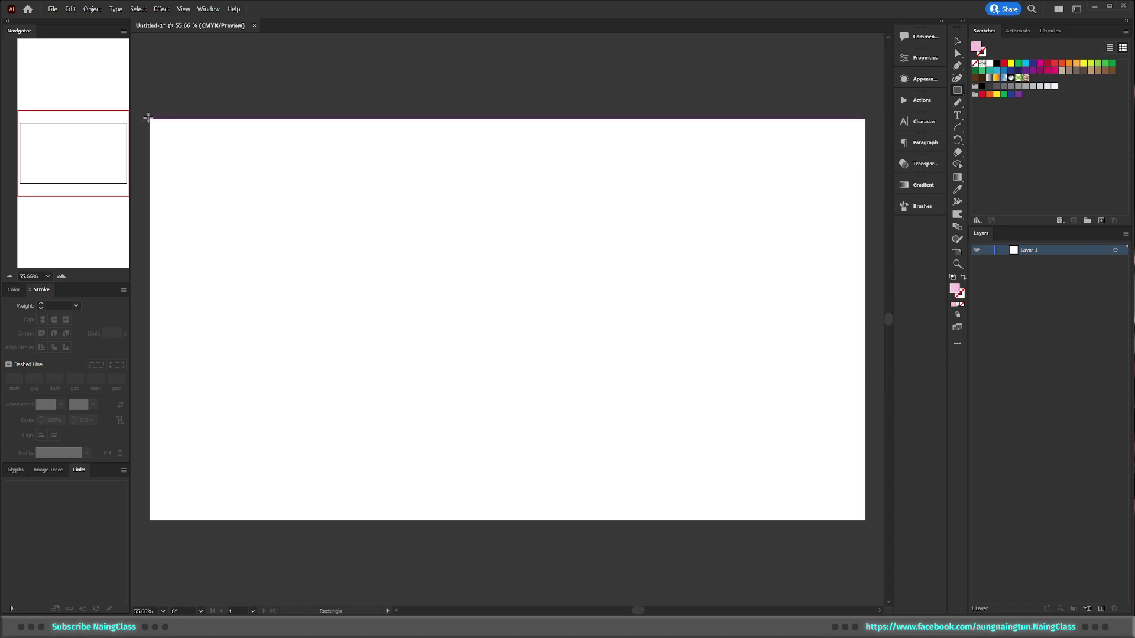
Step: Draw the pink rectangle over the whole artboard and lock it in Layers
{"action": "left_click_drag", "start_coordinate": [149, 117], "coordinate": [864, 520]}
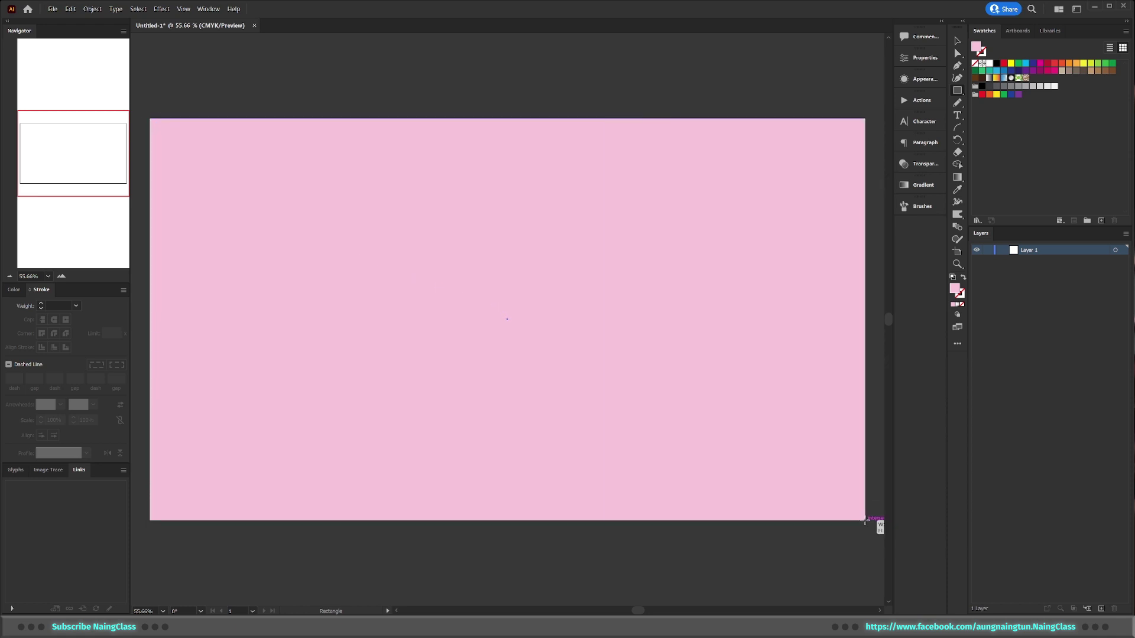
{"action": "left_click", "coordinate": [957, 40]}
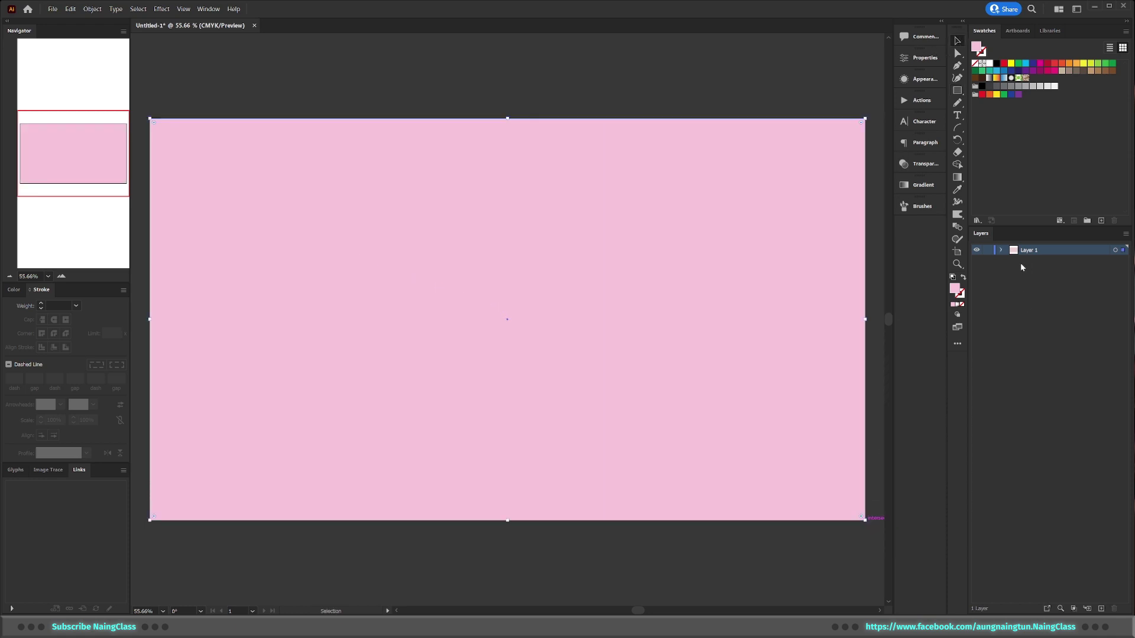
{"action": "left_click", "coordinate": [1001, 250]}
{"action": "left_click", "coordinate": [987, 261]}
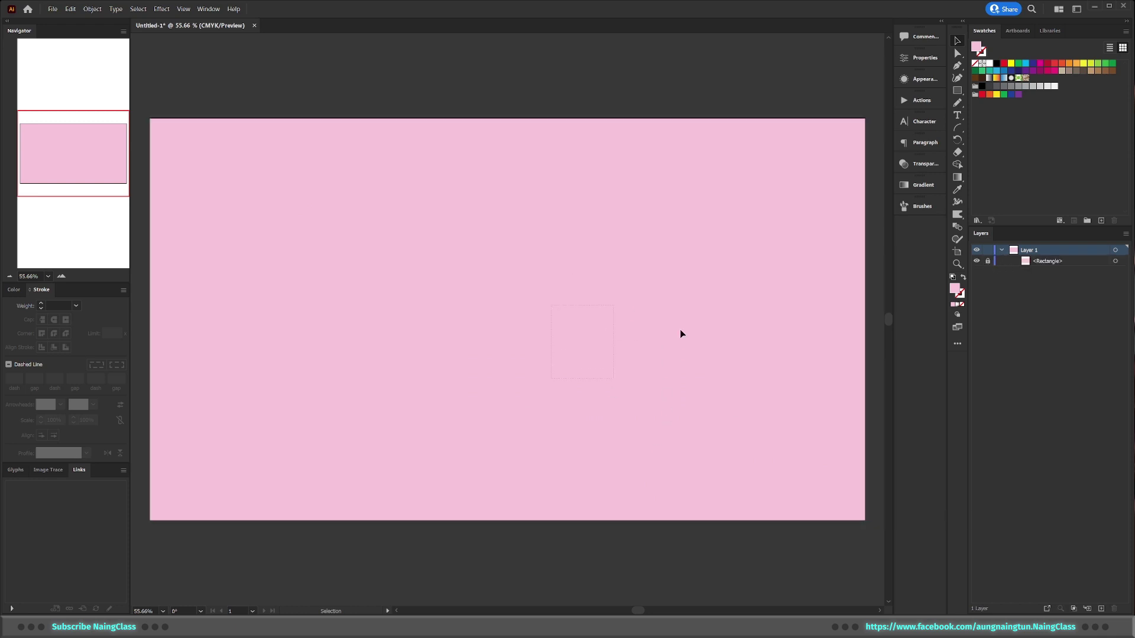
{"action": "left_click_drag", "start_coordinate": [618, 296], "coordinate": [624, 292]}
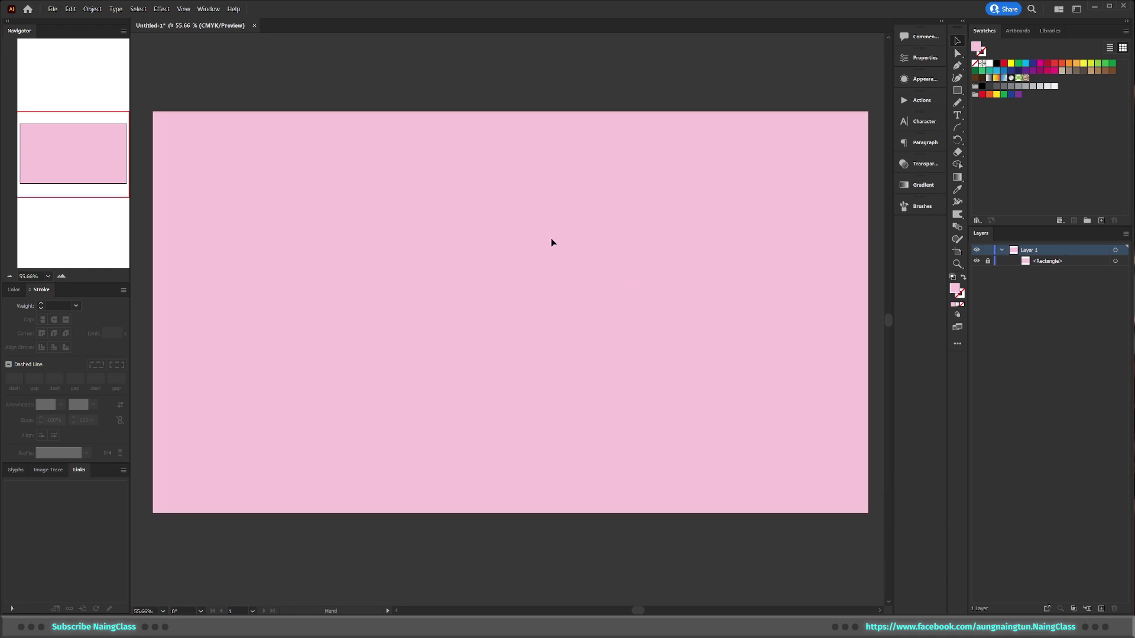
Step: Set the Type tool's font to Montserrat Bold
{"action": "key", "text": "t"}
{"action": "left_click", "coordinate": [924, 59]}
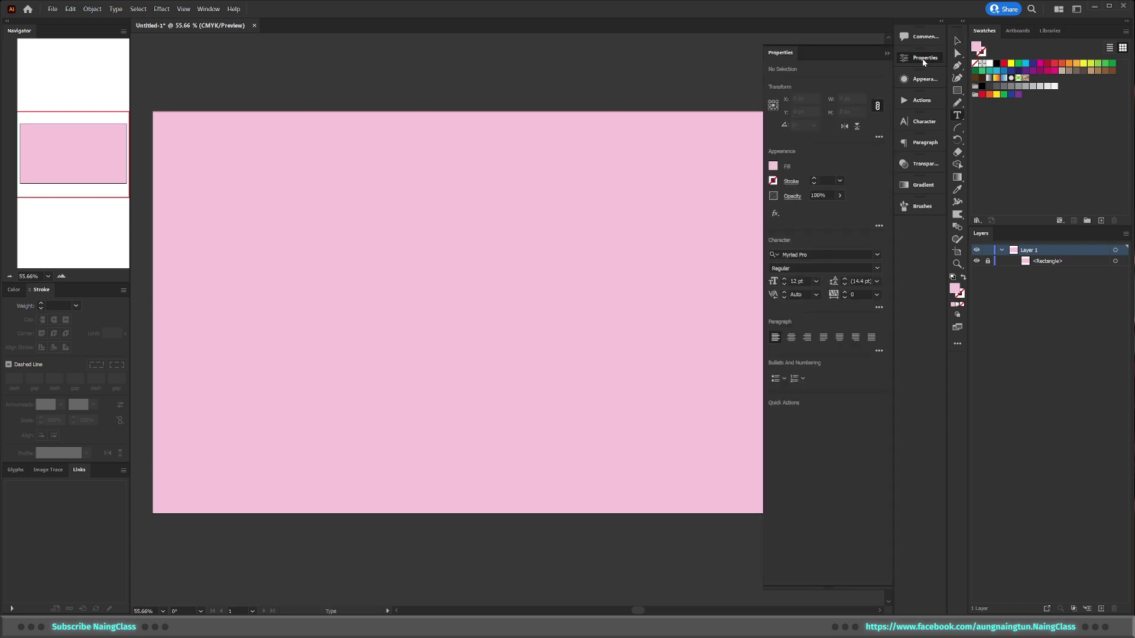
{"action": "left_click", "coordinate": [825, 255]}
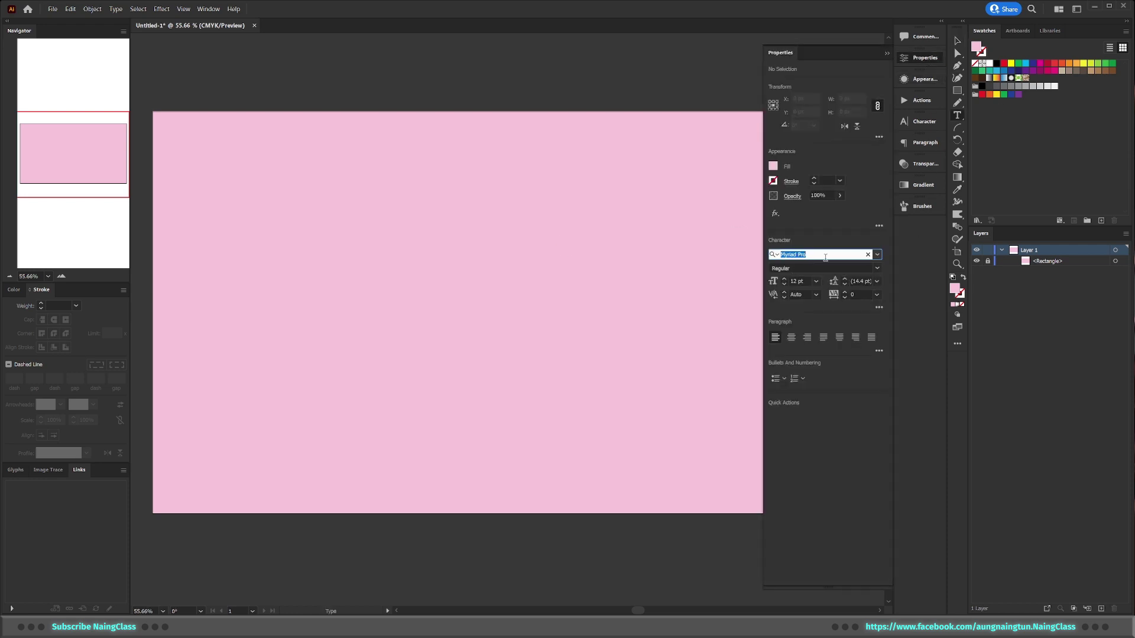
{"action": "type", "text": "mont"}
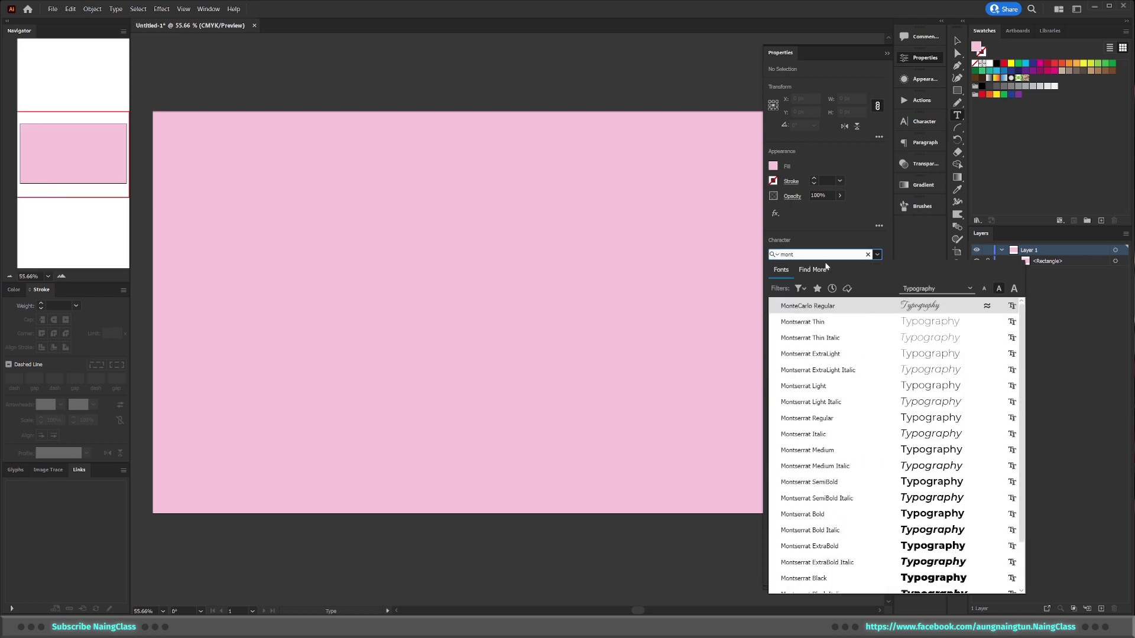
{"action": "left_click", "coordinate": [831, 516]}
Step: Place large Montserrat Bold placeholder text on the pink artboard
{"action": "left_click", "coordinate": [320, 246]}
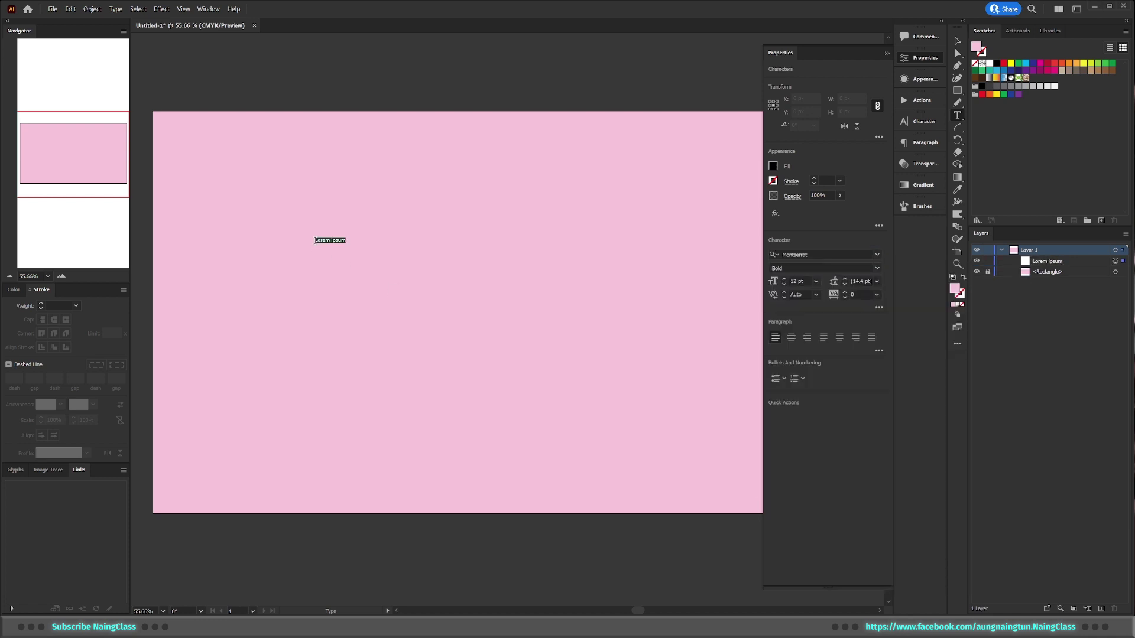
{"action": "key", "text": "Escape"}
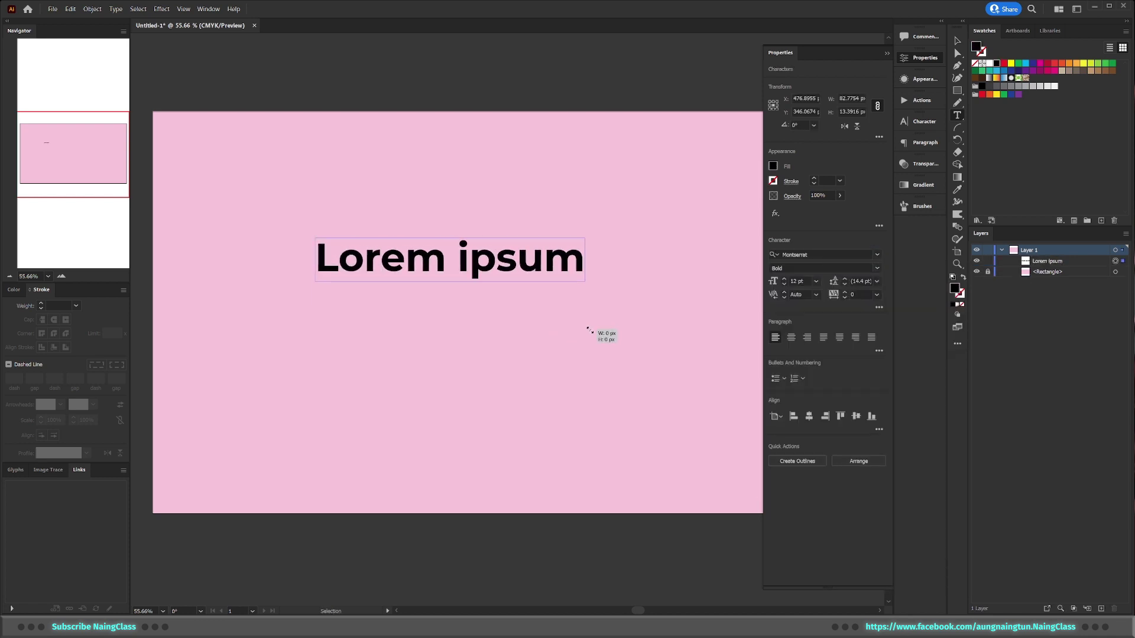
{"action": "key", "text": "Escape"}
{"action": "left_click", "coordinate": [955, 41]}
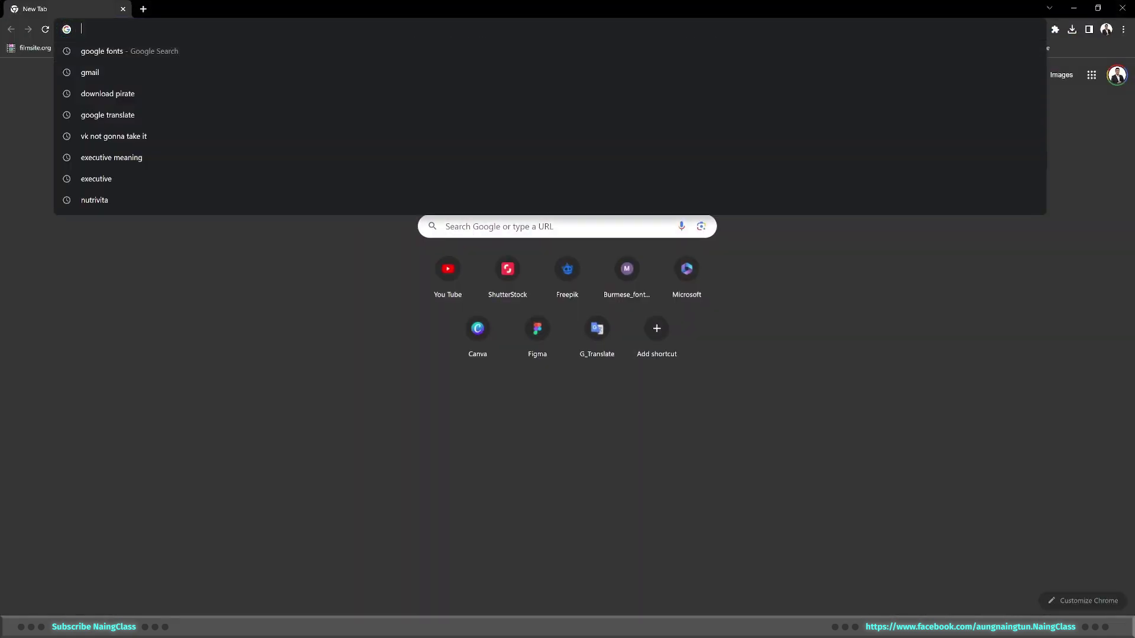
Step: Search Google for 'google fonts' and open the Montserrat font page
{"action": "type", "text": "google fonts"}
{"action": "key", "text": "Return"}
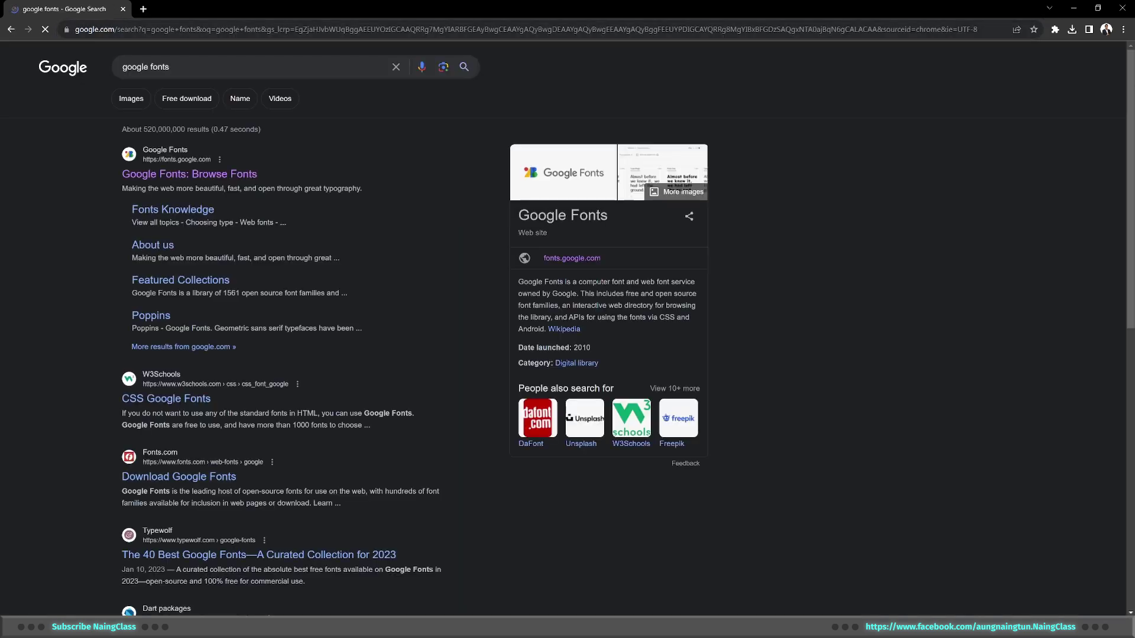
{"action": "left_click", "coordinate": [160, 173]}
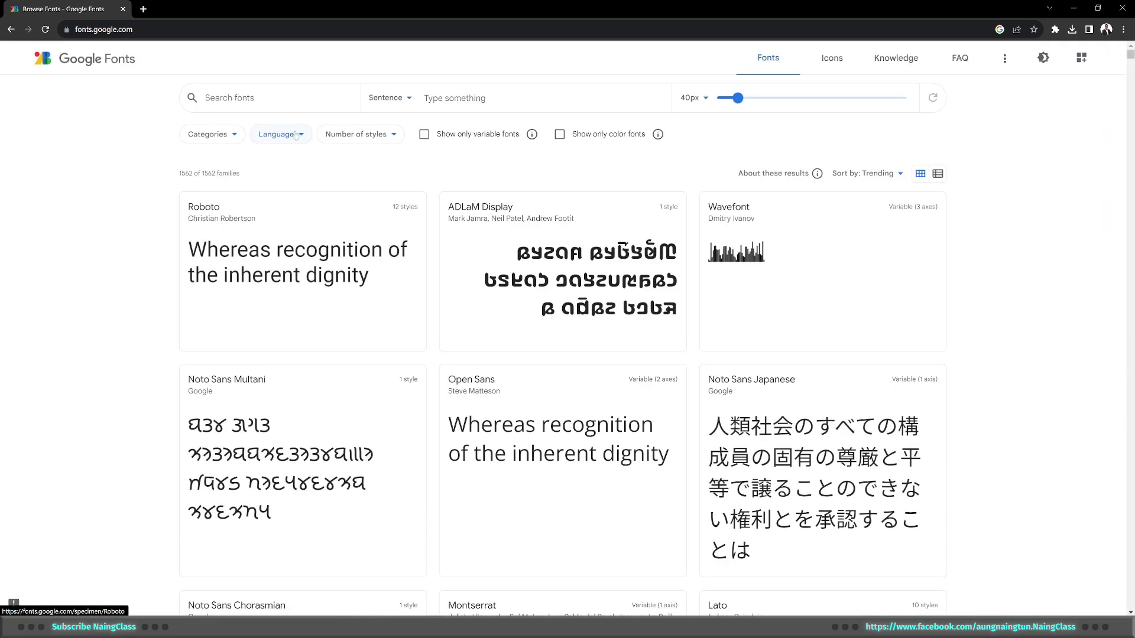
{"action": "type", "text": "mont"}
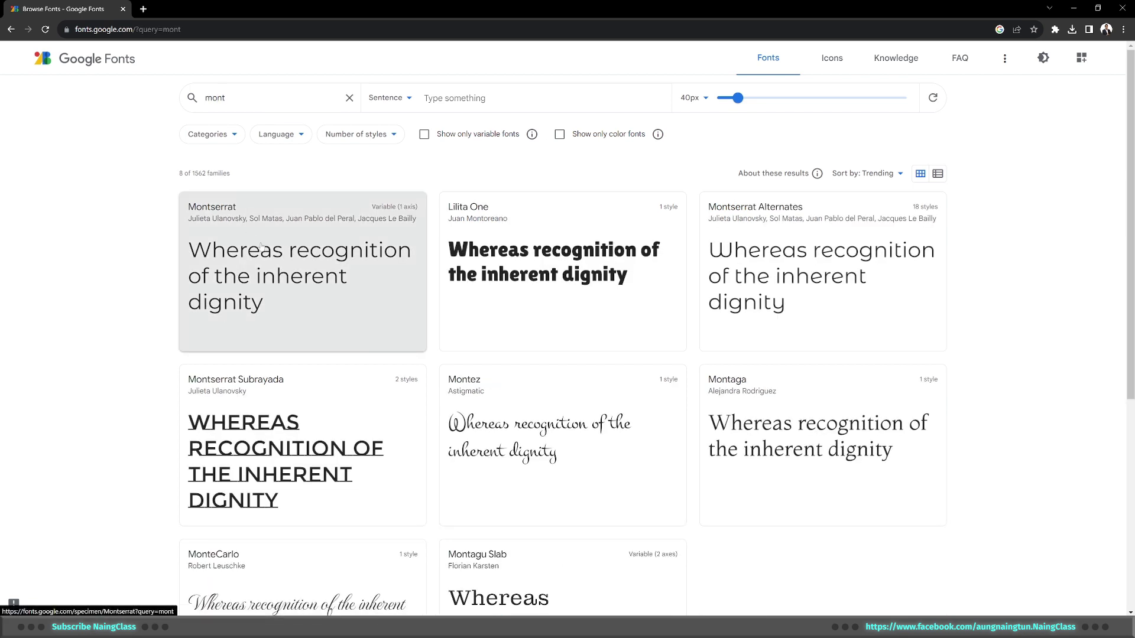
{"action": "left_click", "coordinate": [284, 289]}
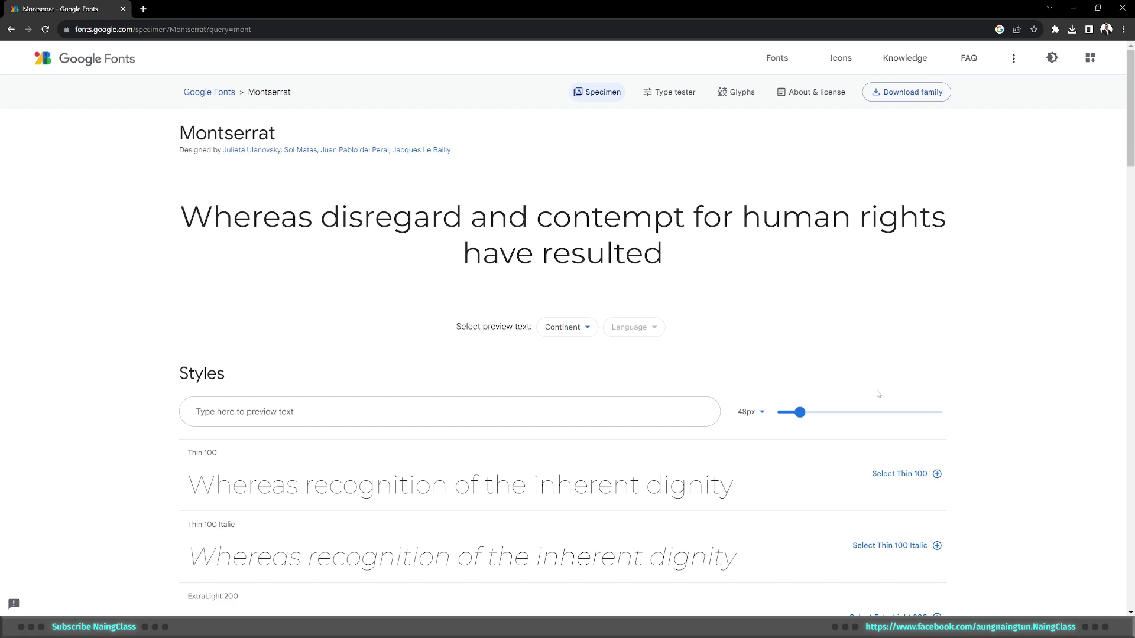
Step: Scroll through Montserrat's list of available weights and styles
{"action": "scroll", "coordinate": [520, 361], "scroll_direction": "down", "scroll_amount": 3}
{"action": "scroll", "coordinate": [520, 361], "scroll_direction": "down", "scroll_amount": 4}
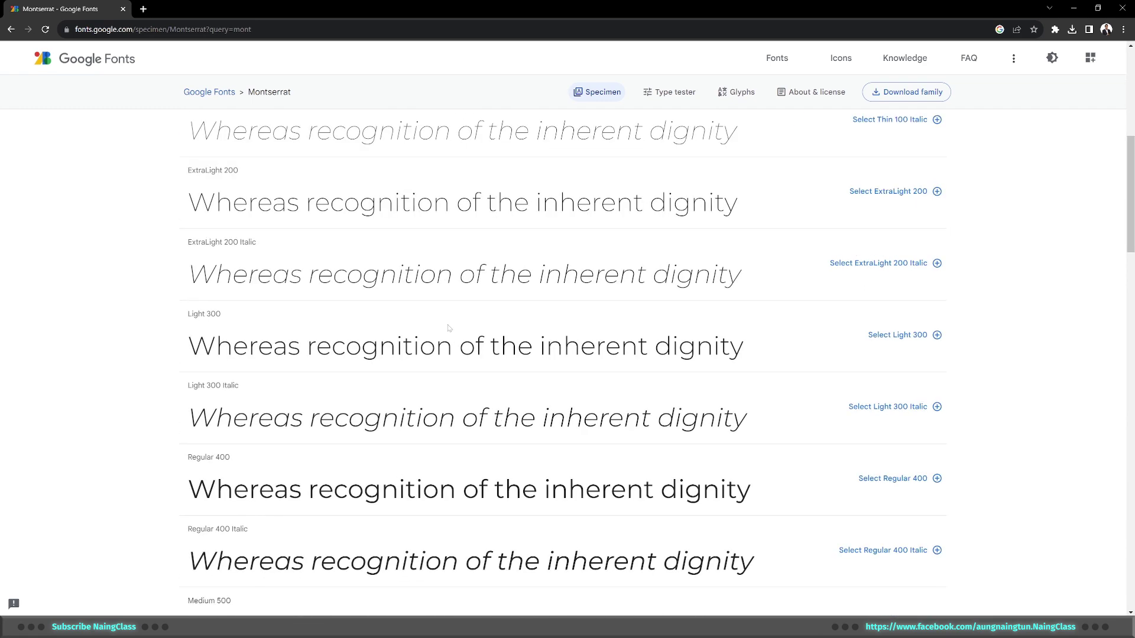
{"action": "scroll", "coordinate": [448, 328], "scroll_direction": "down", "scroll_amount": 2}
{"action": "scroll", "coordinate": [449, 328], "scroll_direction": "down", "scroll_amount": 2}
{"action": "scroll", "coordinate": [468, 319], "scroll_direction": "down", "scroll_amount": 4}
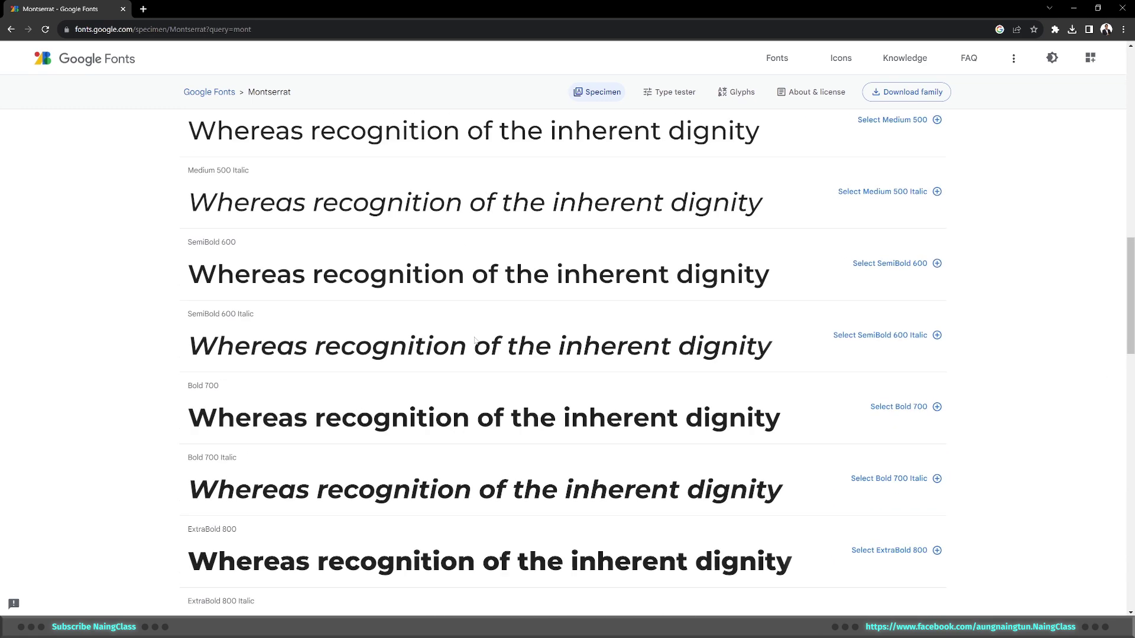
{"action": "right_click", "coordinate": [477, 335]}
{"action": "left_click", "coordinate": [1046, 295]}
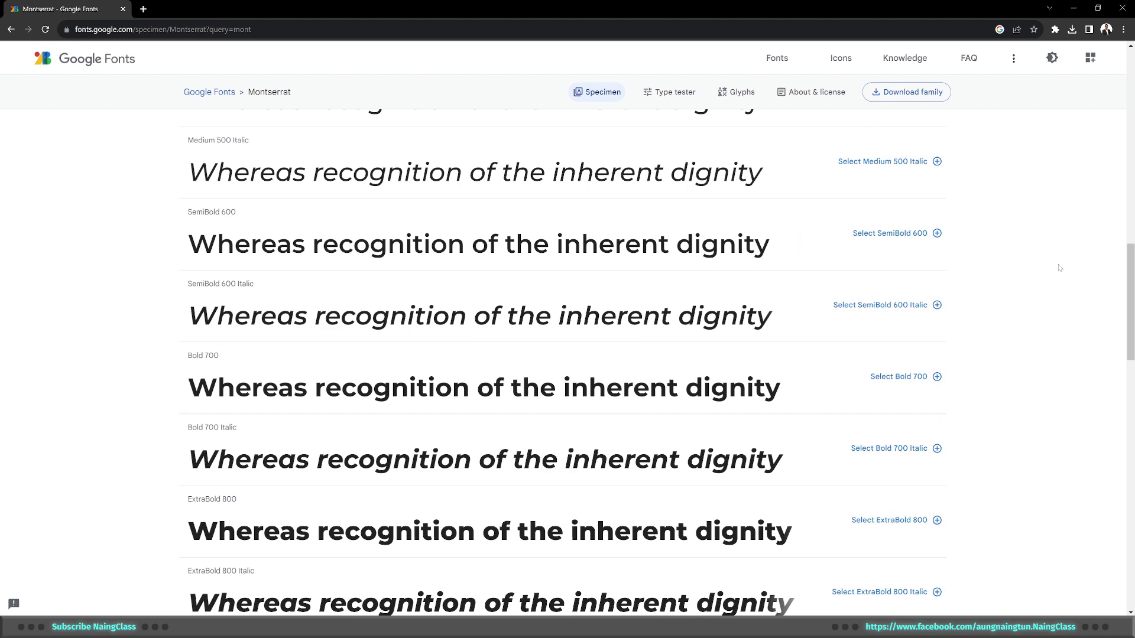
{"action": "scroll", "coordinate": [1025, 272], "scroll_direction": "down", "scroll_amount": 3}
{"action": "scroll", "coordinate": [1019, 206], "scroll_direction": "up", "scroll_amount": 6}
{"action": "scroll", "coordinate": [1014, 118], "scroll_direction": "up", "scroll_amount": 10}
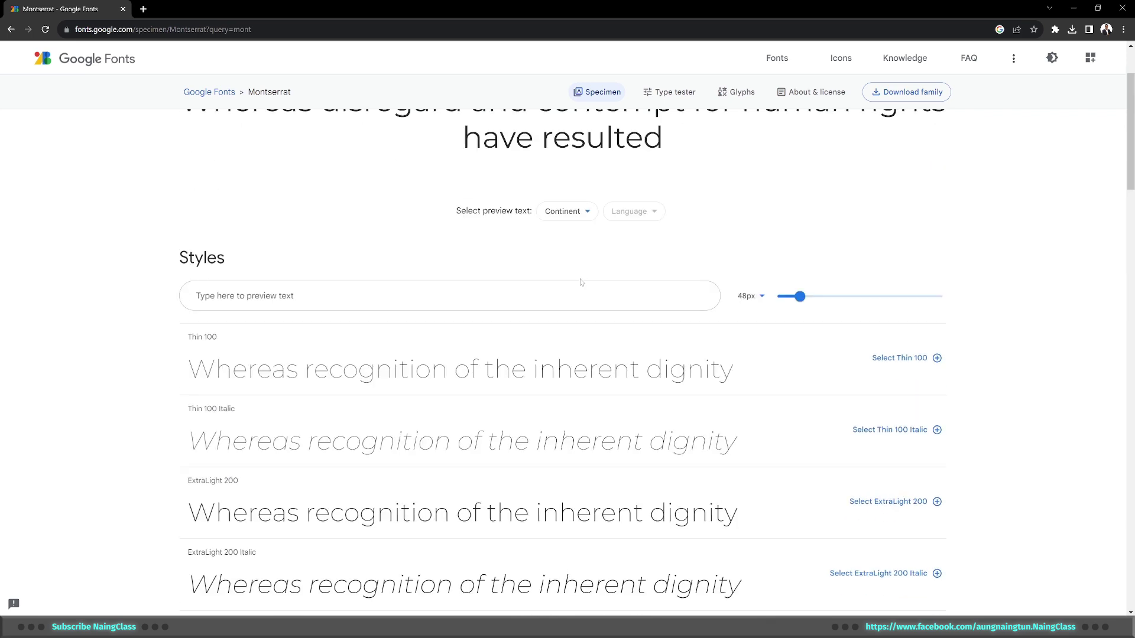
Step: Return to Illustrator and move the Lorem ipsum text toward the artboard centre
{"action": "left_click", "coordinate": [1074, 8]}
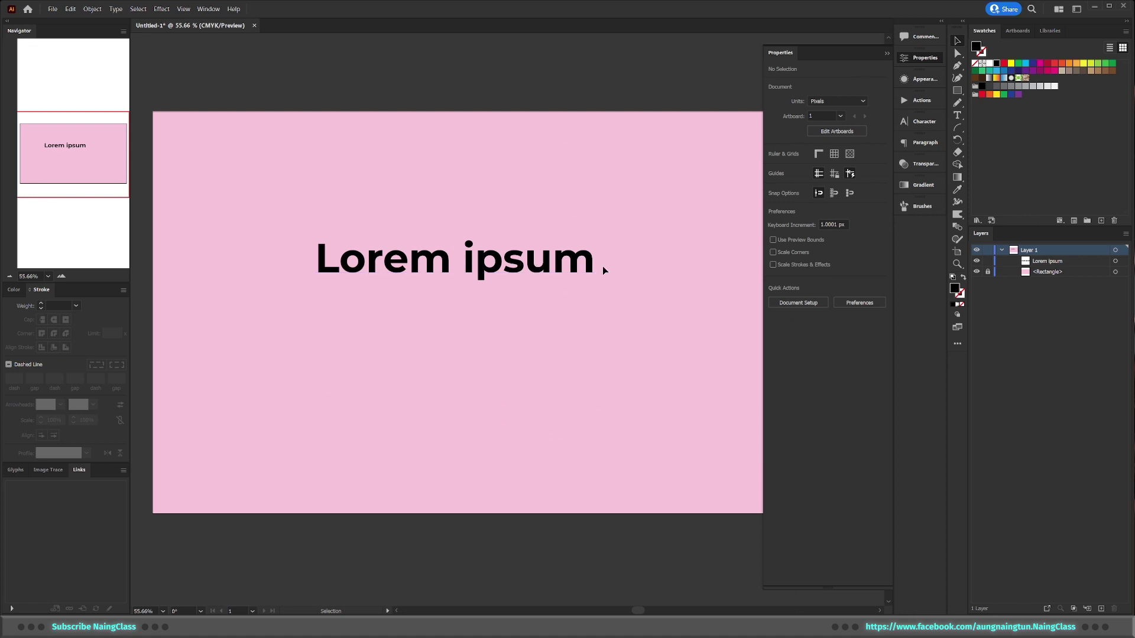
{"action": "mouse_move", "coordinate": [517, 268]}
{"action": "left_mouse_down"}
{"action": "mouse_move", "coordinate": [547, 303]}
{"action": "mouse_move", "coordinate": [570, 301]}
{"action": "left_mouse_up"}
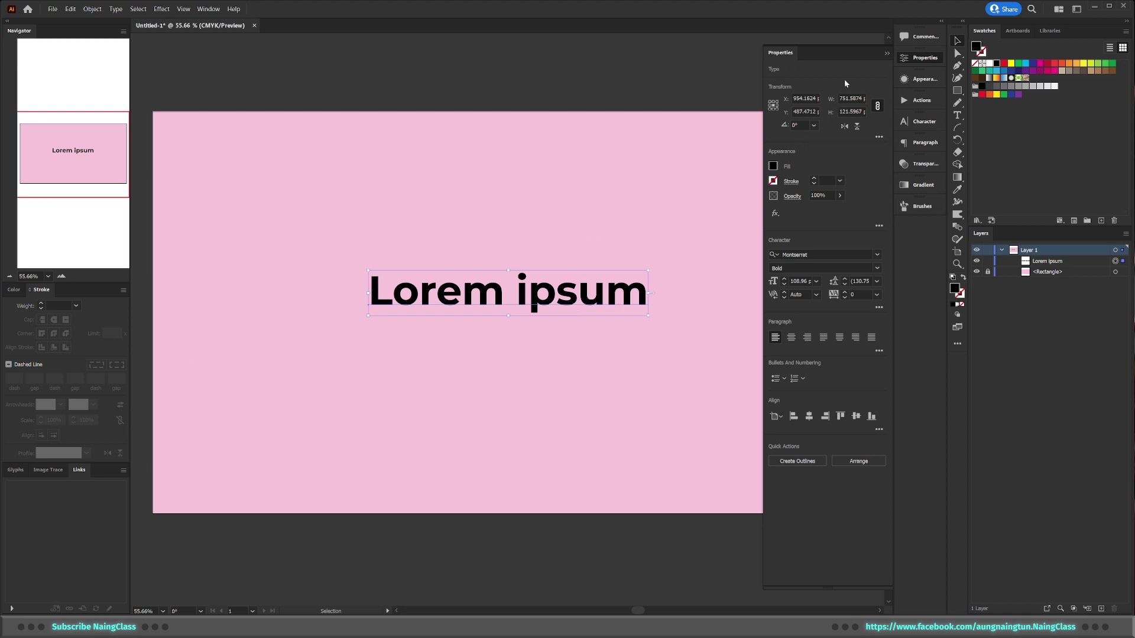
{"action": "left_click", "coordinate": [886, 54]}
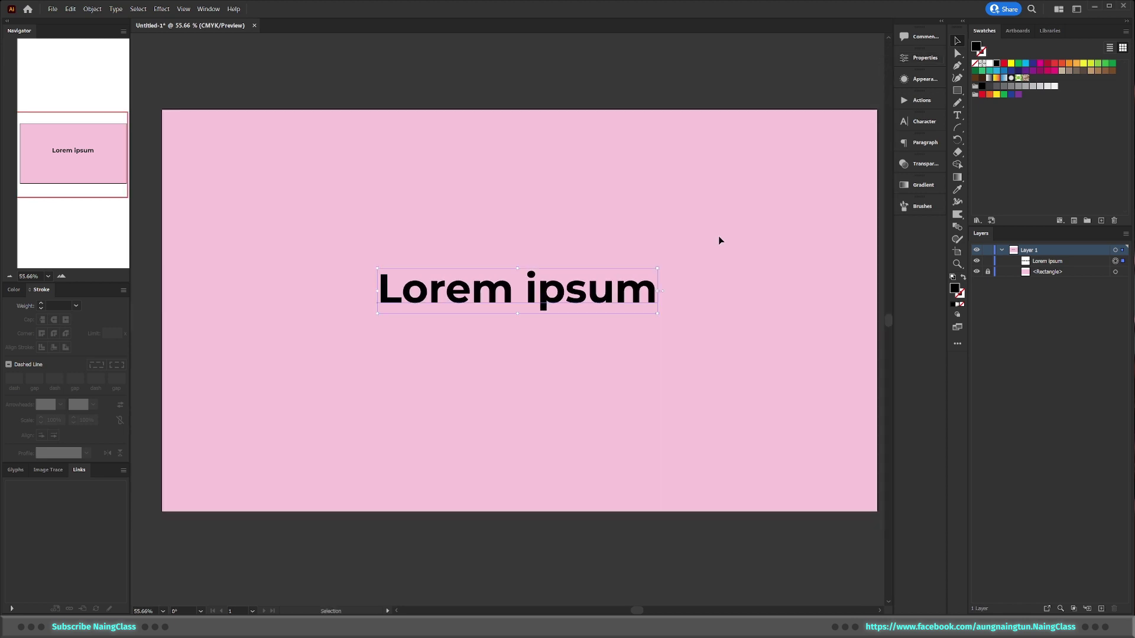
Step: Replace the placeholder with 'NAING' and 'CLASS' on two lines and show its properties
{"action": "double_click", "coordinate": [631, 291]}
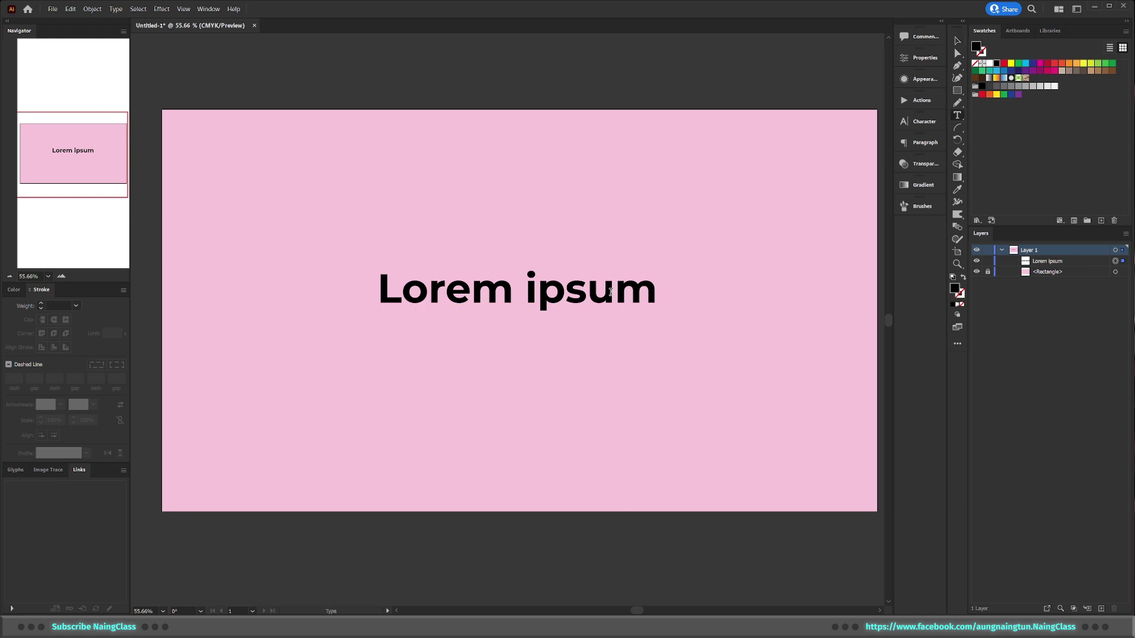
{"action": "key", "text": "ctrl+a"}
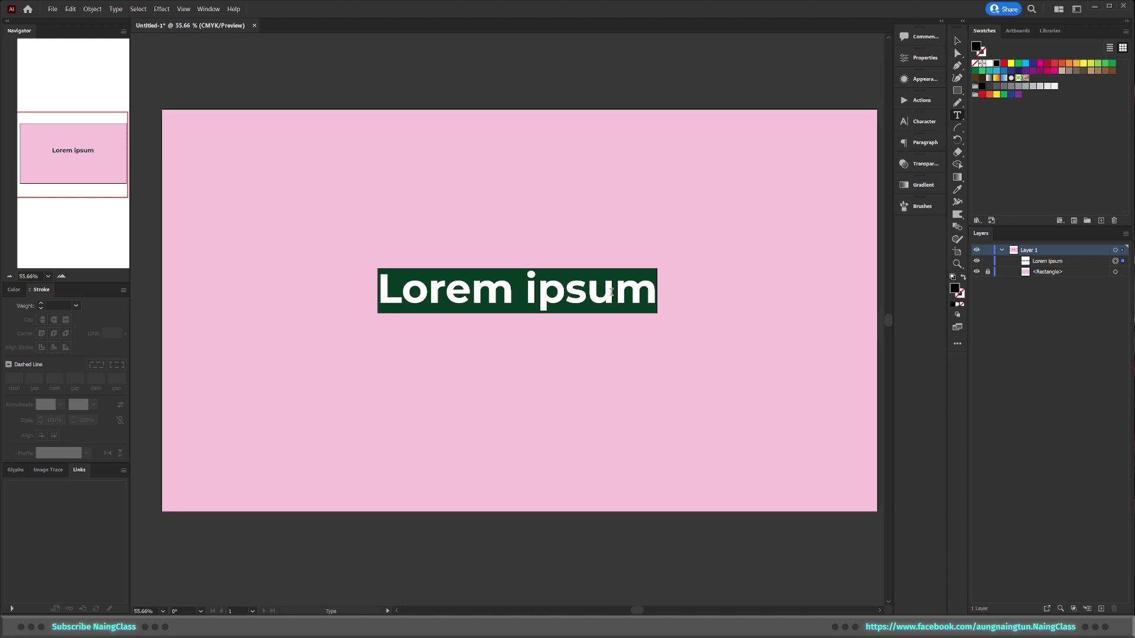
{"action": "type", "text": "NA"}
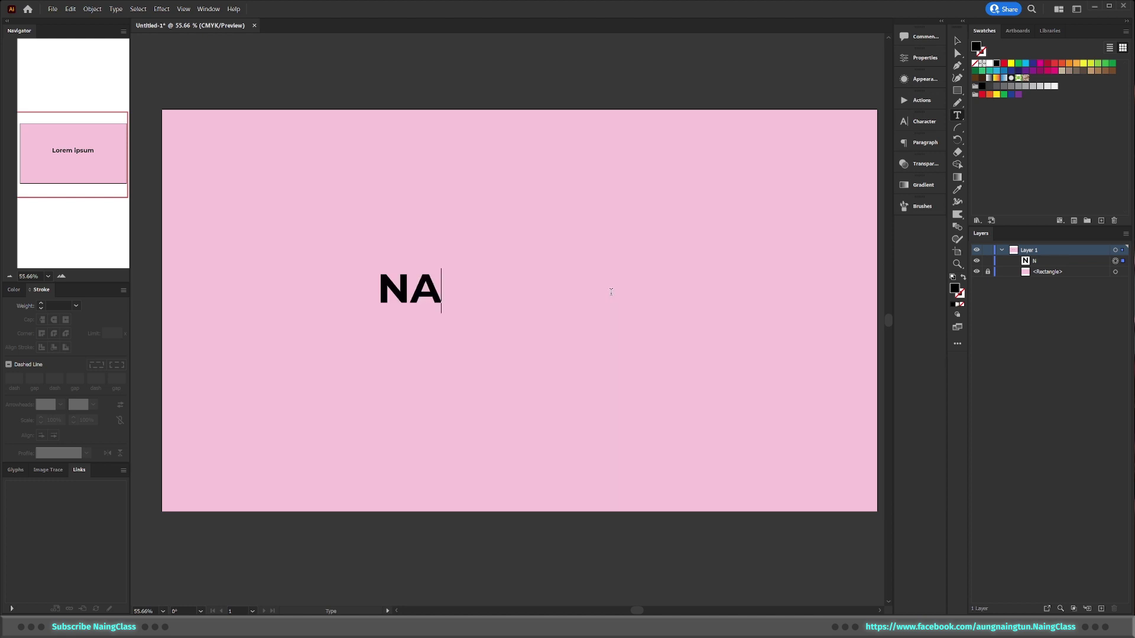
{"action": "type", "text": "ING"}
{"action": "key", "text": "Return"}
{"action": "type", "text": "CLA"}
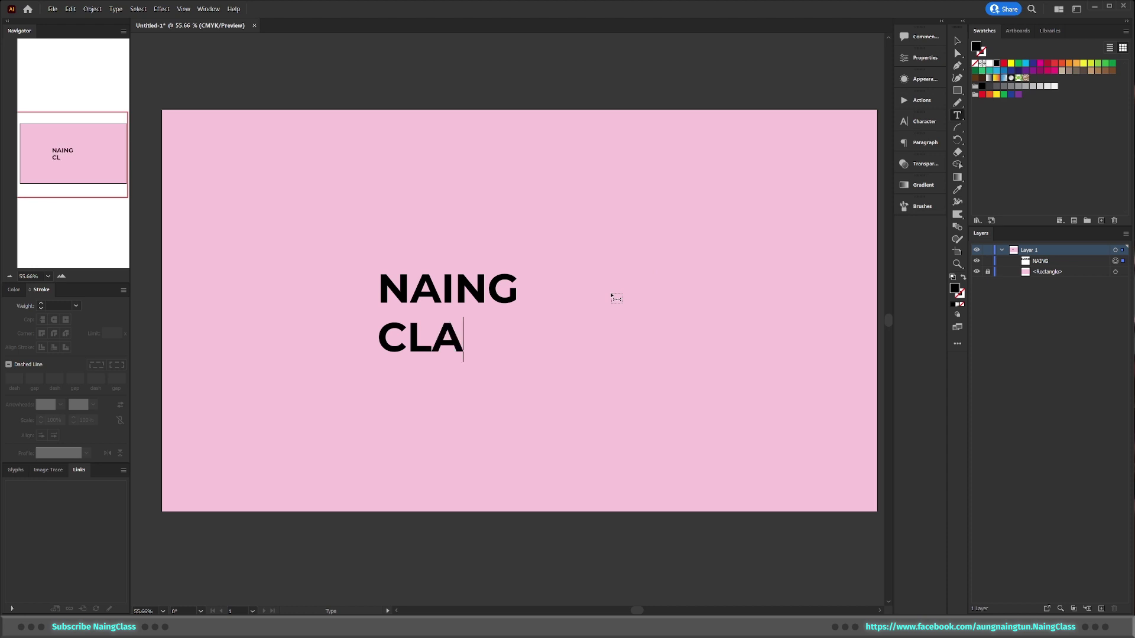
{"action": "type", "text": "SS"}
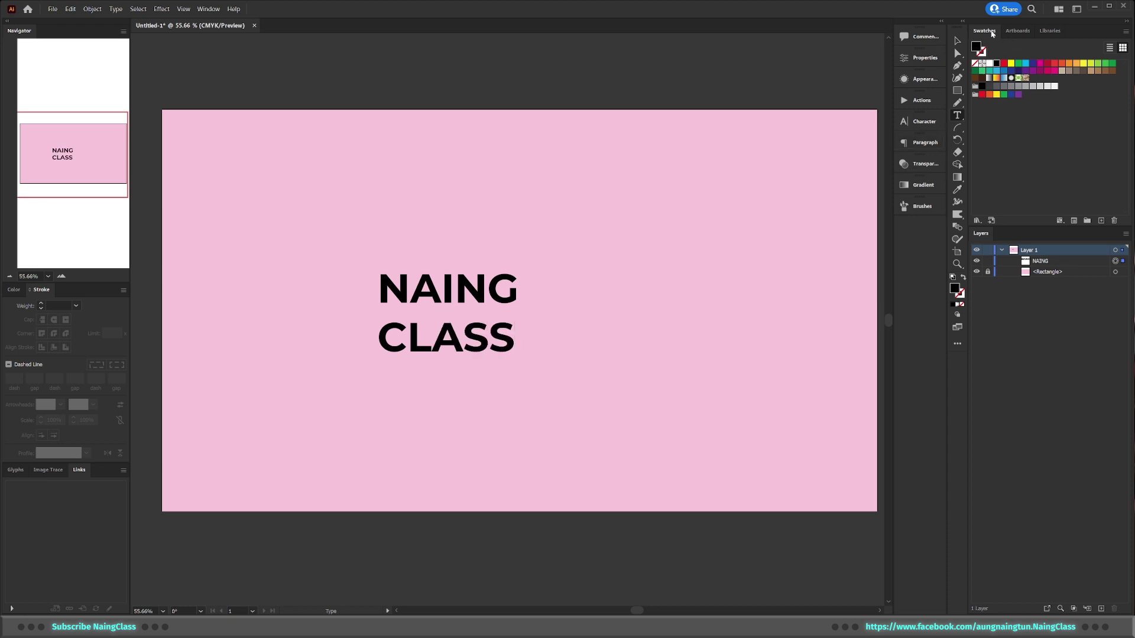
{"action": "left_click", "coordinate": [957, 41]}
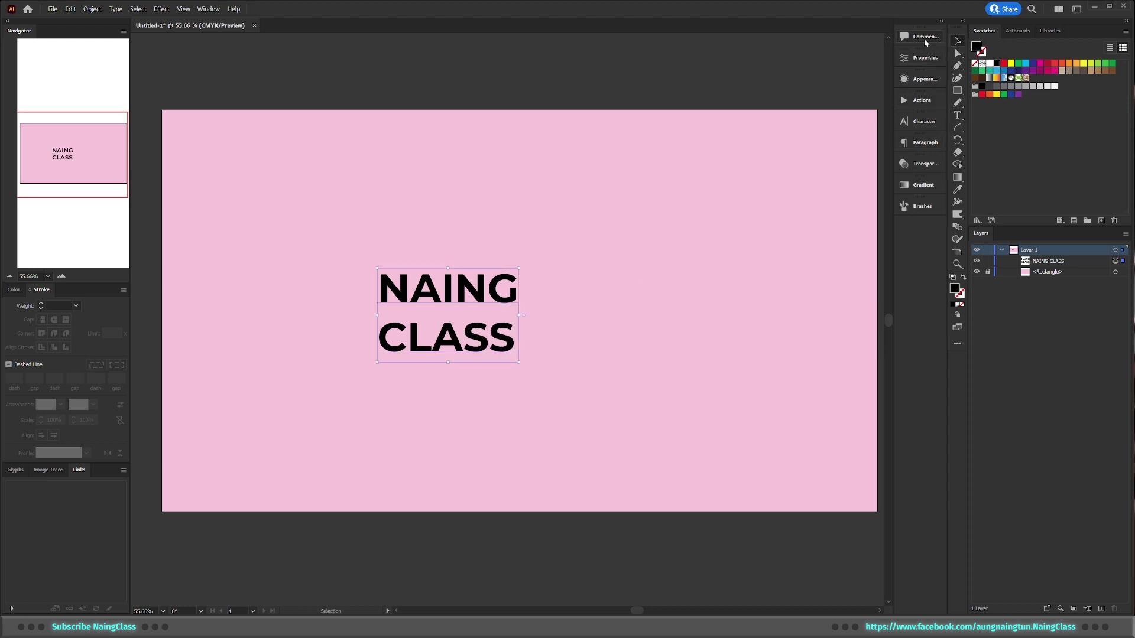
{"action": "left_click", "coordinate": [922, 58]}
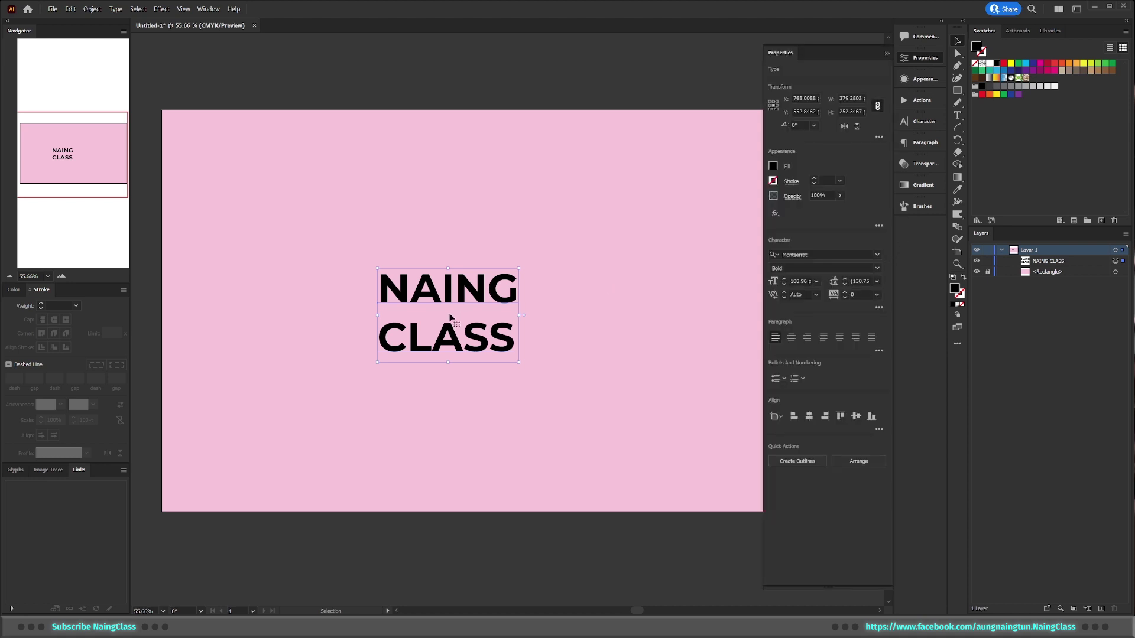
Step: Set the title's tracking to 100
{"action": "scroll", "coordinate": [451, 317], "scroll_direction": "up", "scroll_amount": 3}
{"action": "scroll", "coordinate": [522, 351], "scroll_direction": "up", "scroll_amount": 2}
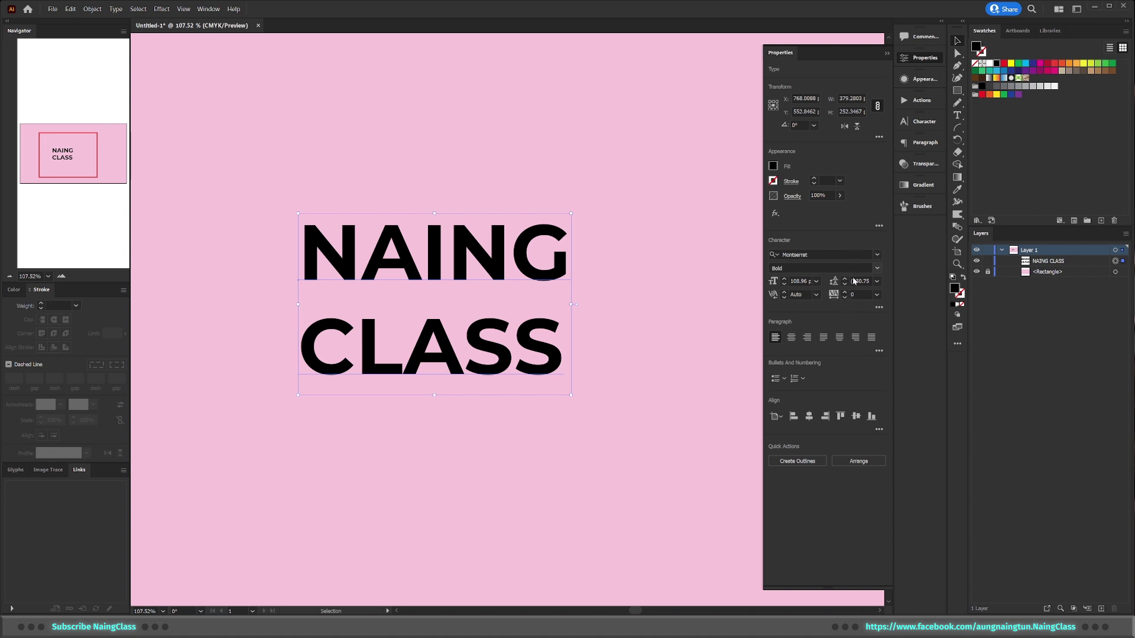
{"action": "left_click", "coordinate": [842, 299]}
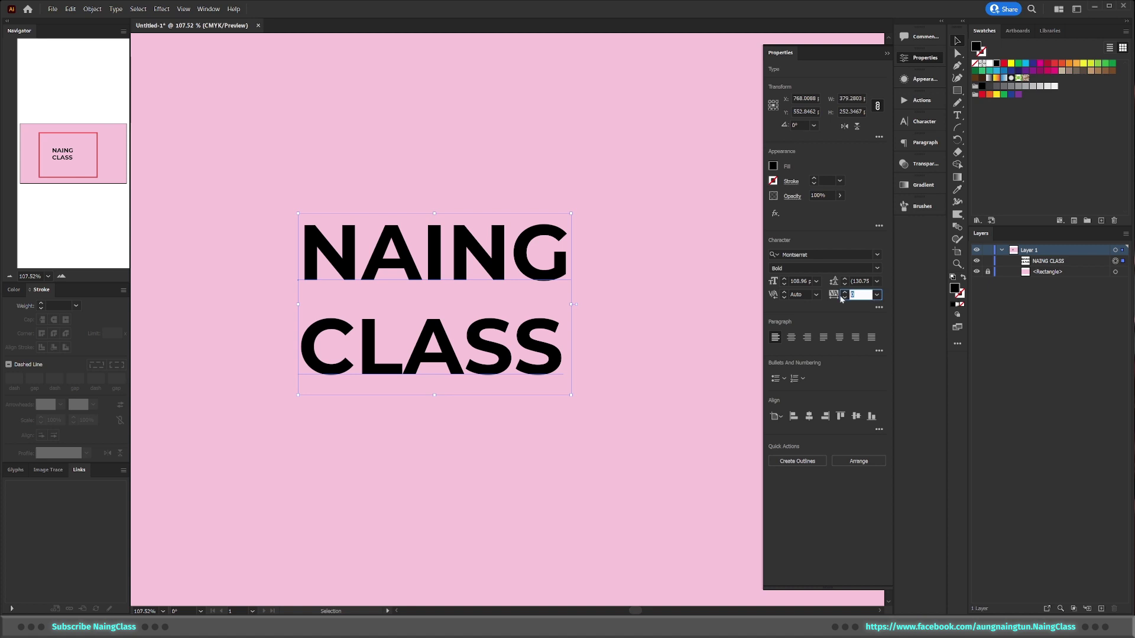
{"action": "type", "text": "00"}
{"action": "key", "text": "Return"}
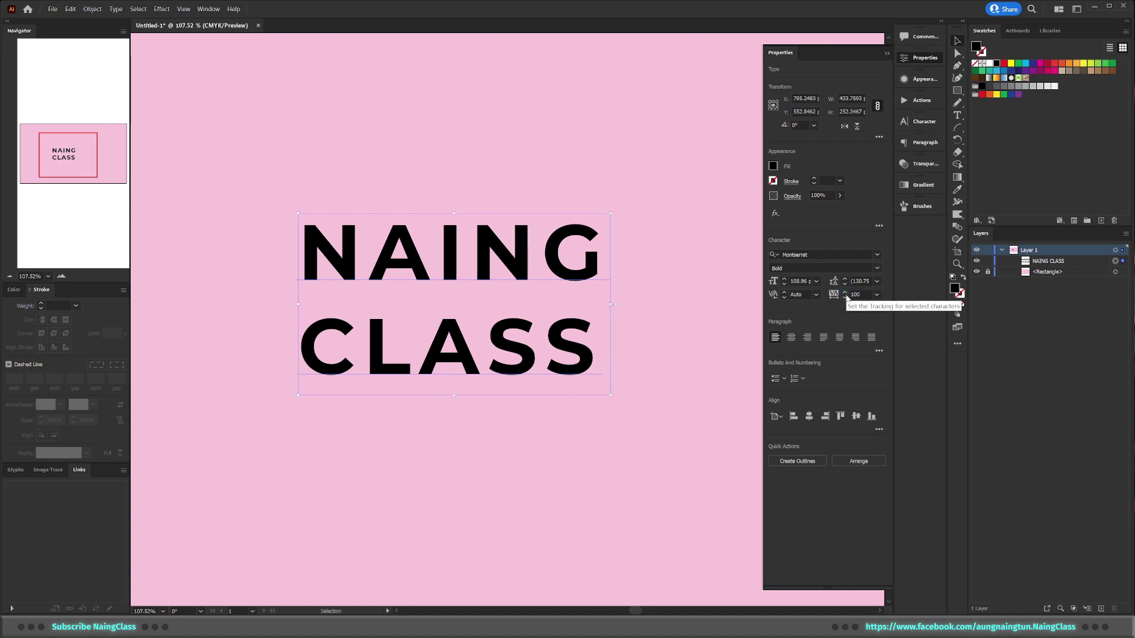
{"action": "left_click", "coordinate": [838, 301]}
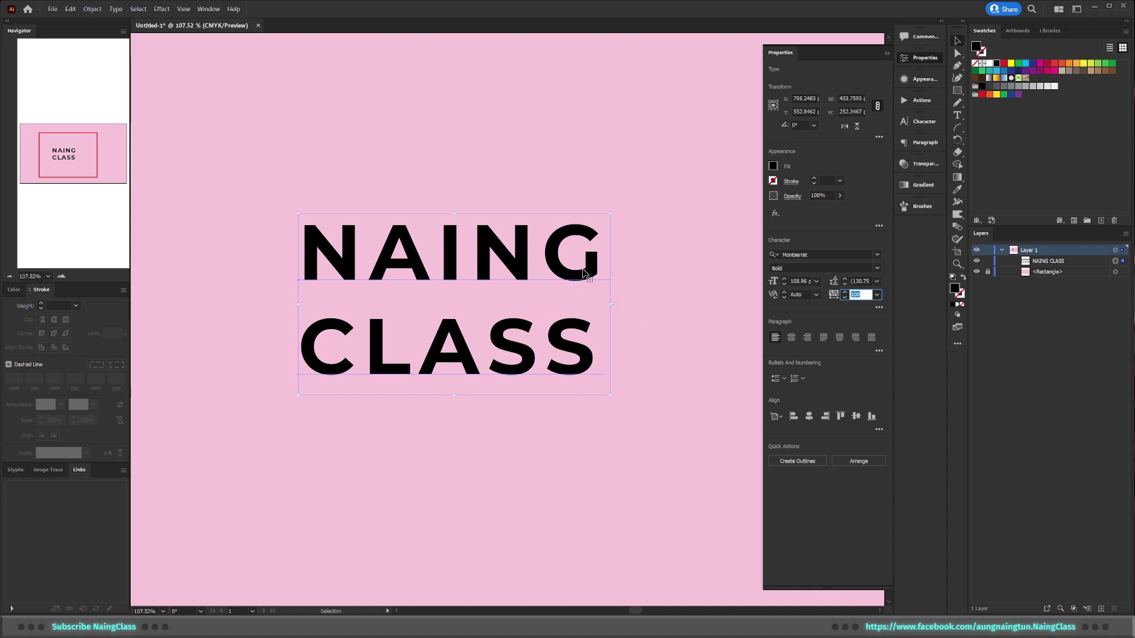
{"action": "key", "text": "Escape"}
Step: Move the title up on the artboard and zoom out
{"action": "mouse_move", "coordinate": [582, 291]}
{"action": "left_mouse_down"}
{"action": "mouse_move", "coordinate": [578, 263]}
{"action": "mouse_move", "coordinate": [420, 332]}
{"action": "mouse_move", "coordinate": [564, 417]}
{"action": "mouse_move", "coordinate": [510, 335]}
{"action": "left_mouse_up"}
{"action": "key", "text": "z"}
{"action": "key", "text": "v"}
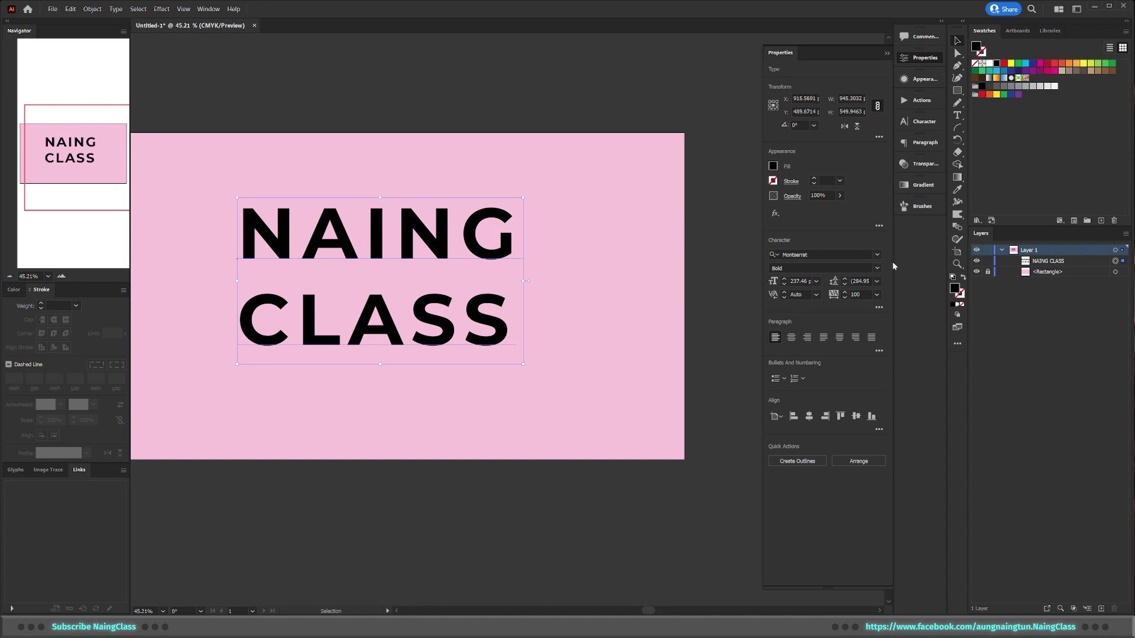
Step: Change the title's weight to Montserrat Black and enlarge it slightly toward the centre
{"action": "left_click", "coordinate": [877, 269]}
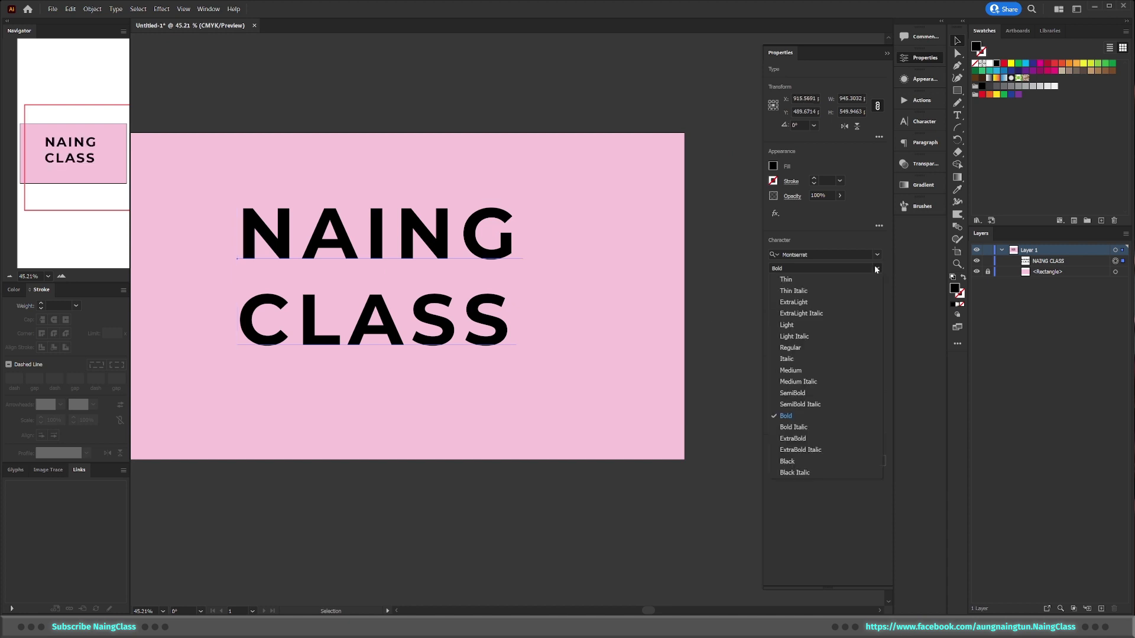
{"action": "left_click", "coordinate": [816, 461]}
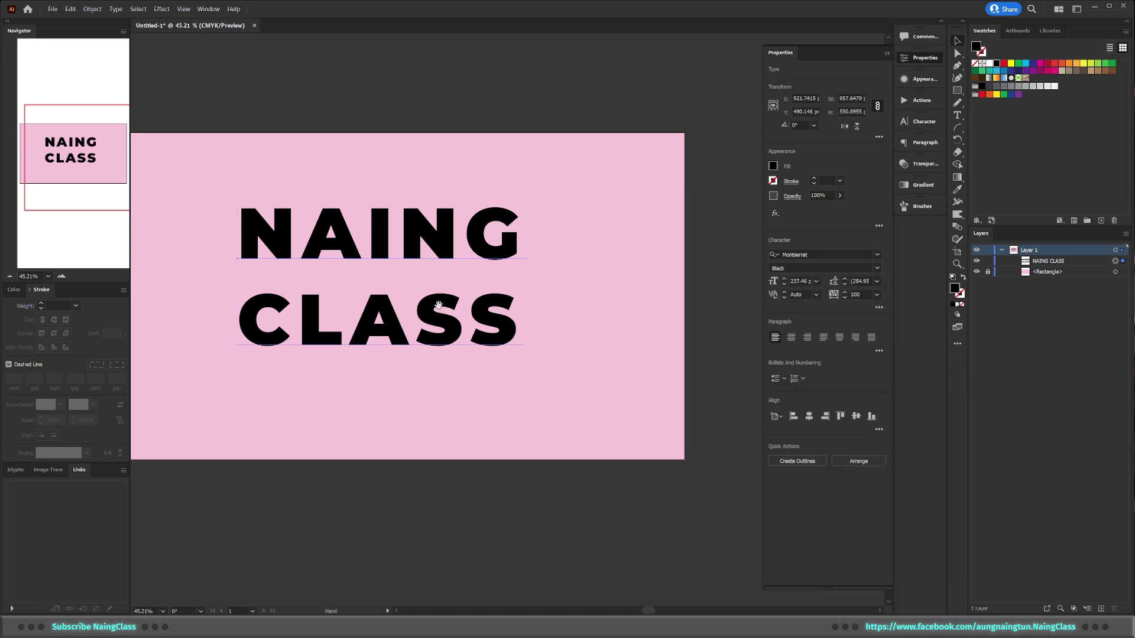
{"action": "left_click_drag", "start_coordinate": [425, 309], "coordinate": [532, 311]}
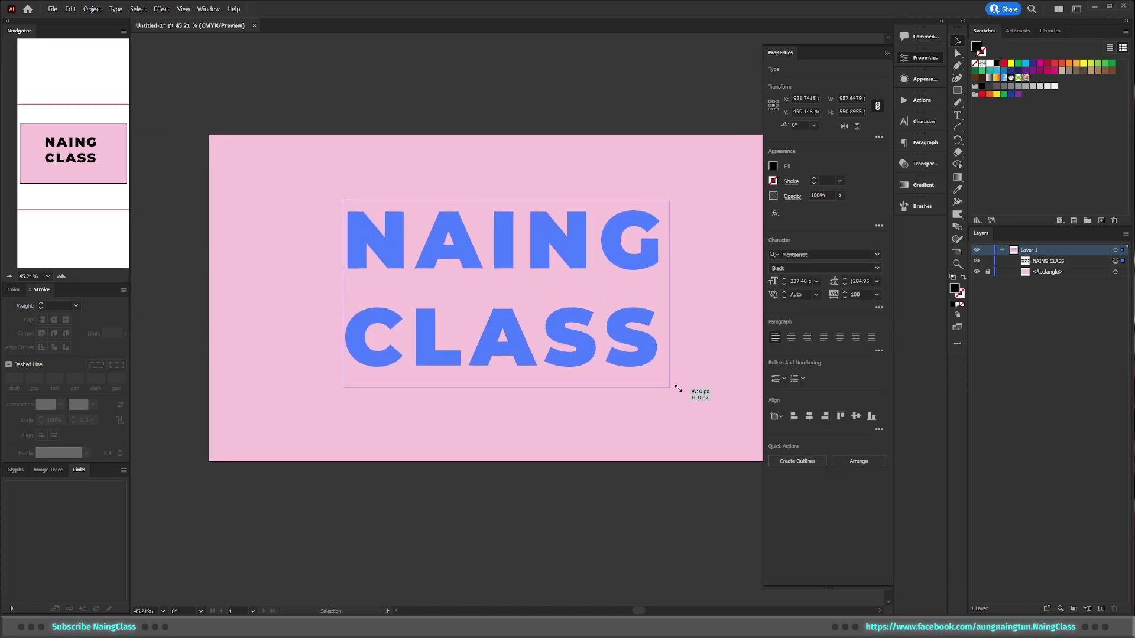
{"action": "mouse_move", "coordinate": [642, 370]}
{"action": "left_mouse_down"}
{"action": "mouse_move", "coordinate": [650, 378]}
{"action": "mouse_move", "coordinate": [649, 343]}
{"action": "left_mouse_up"}
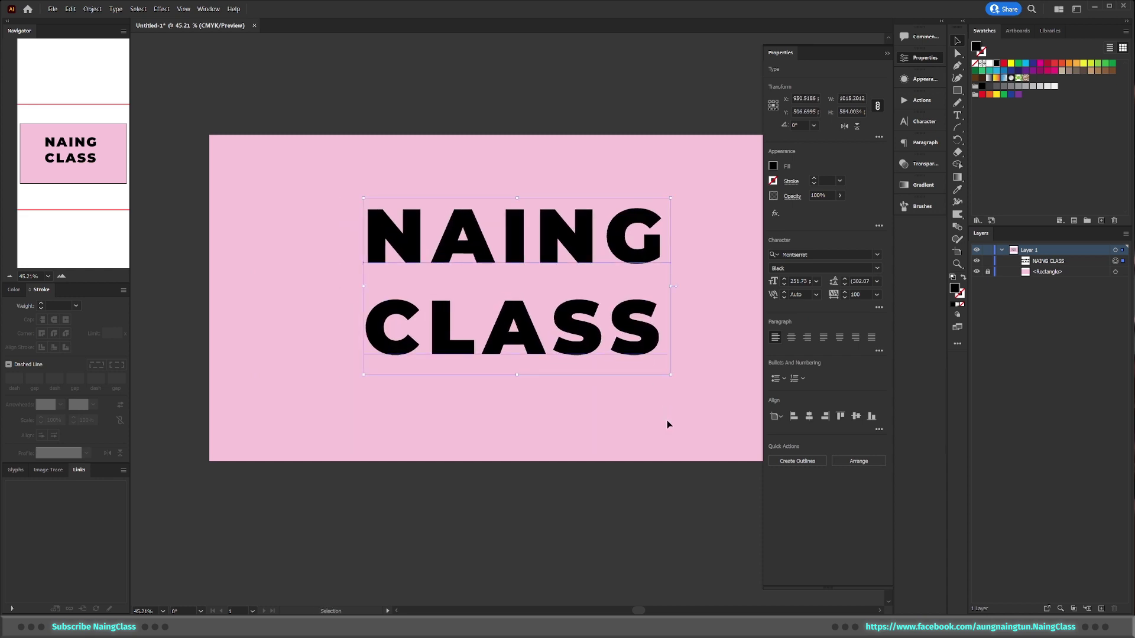
{"action": "scroll", "coordinate": [666, 423], "scroll_direction": "down", "scroll_amount": 2}
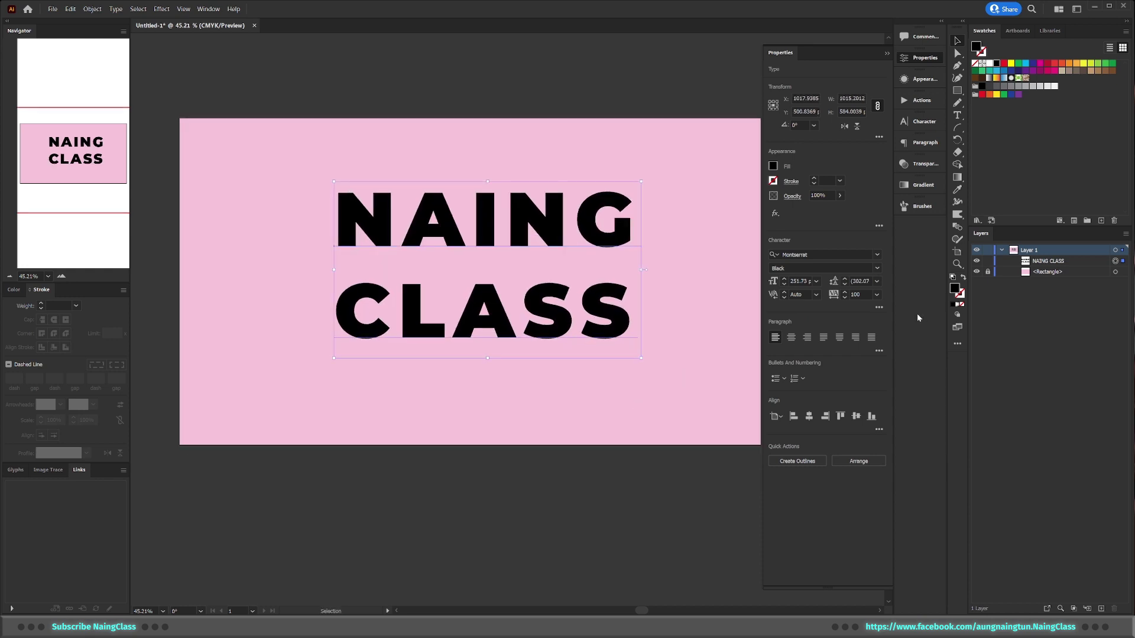
Step: Duplicate the title in place, hide the copy, and delete CLASS from the original
{"action": "key", "text": "ctrl+c"}
{"action": "key", "text": "ctrl+f"}
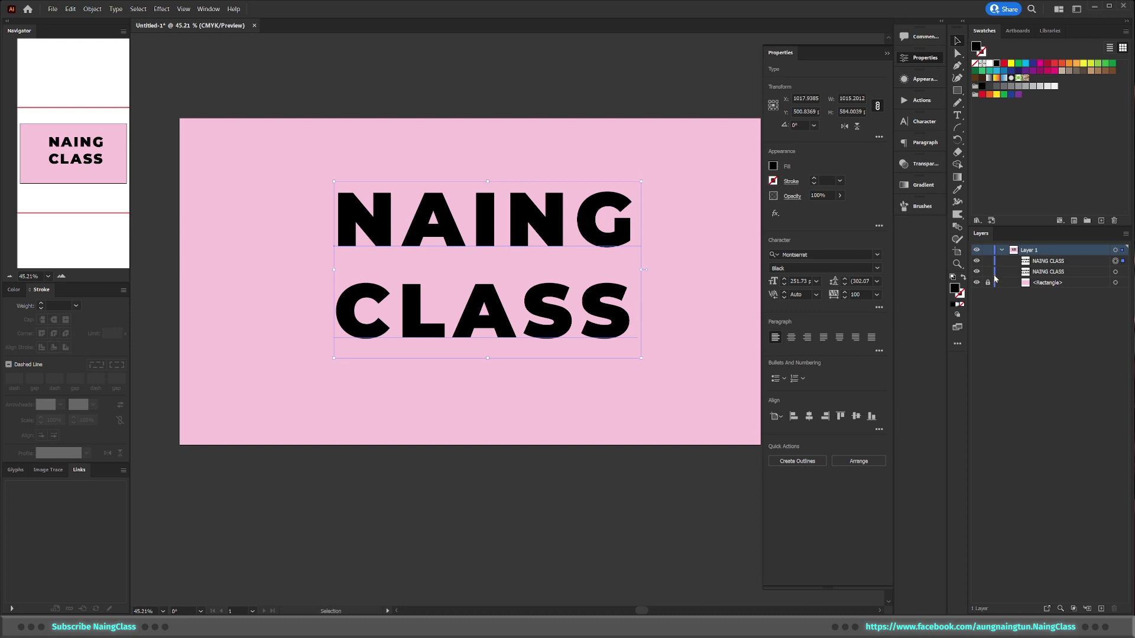
{"action": "left_click", "coordinate": [977, 272]}
{"action": "double_click", "coordinate": [534, 229]}
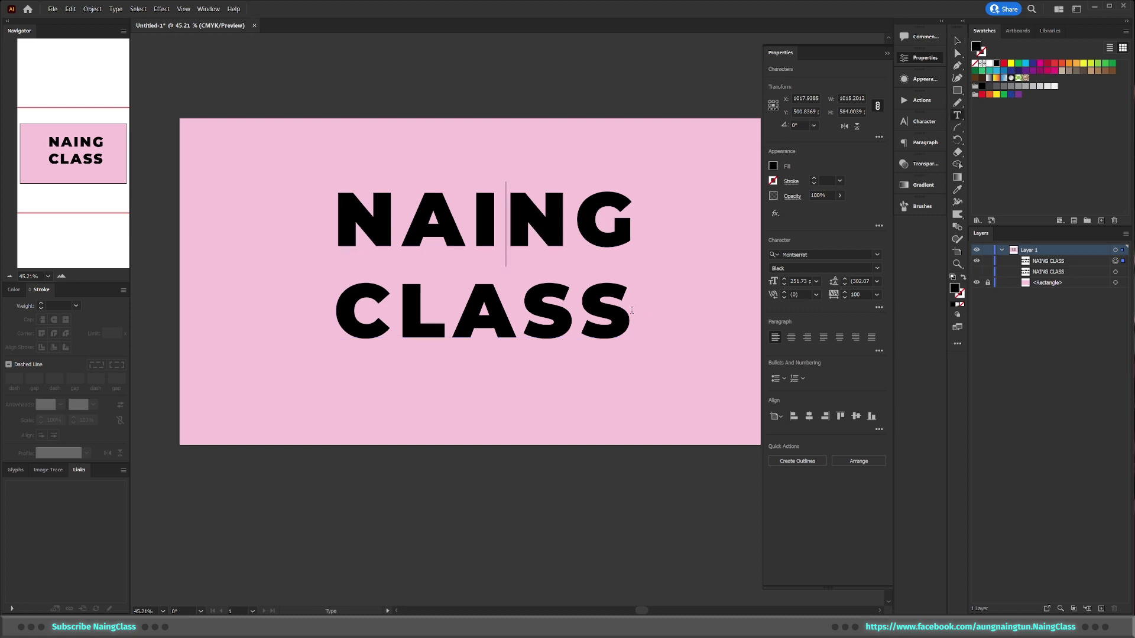
{"action": "left_click_drag", "start_coordinate": [636, 331], "coordinate": [286, 316]}
{"action": "key", "text": "BackSpace"}
{"action": "key", "text": "BackSpace"}
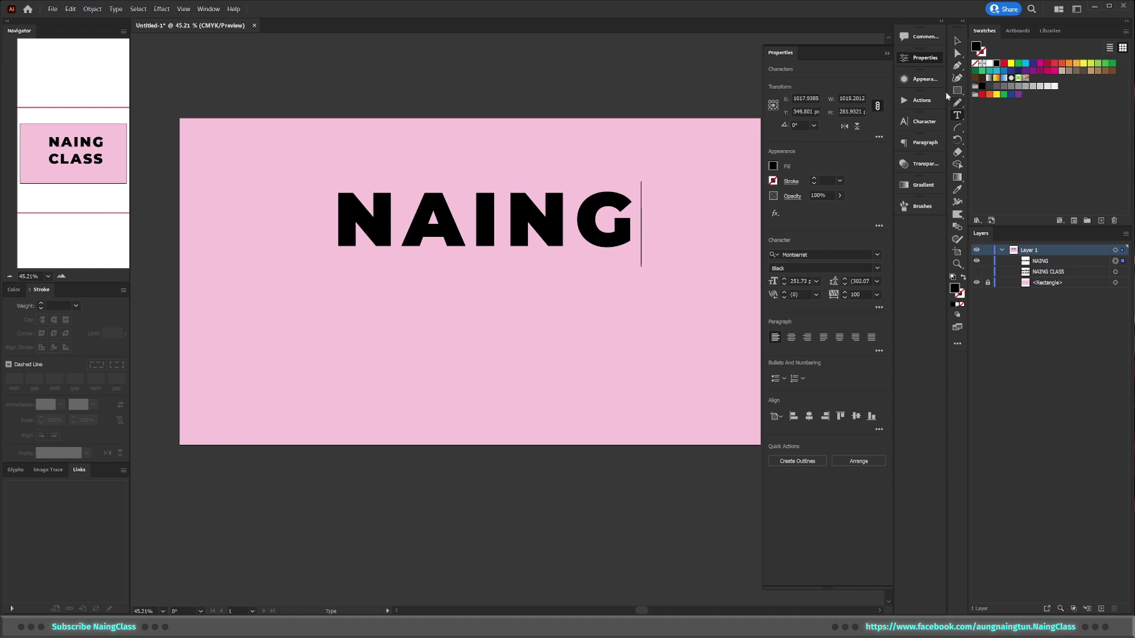
{"action": "key", "text": "Escape"}
Step: Hide NAING, show the other copy, and delete NAING from it
{"action": "left_click", "coordinate": [976, 260]}
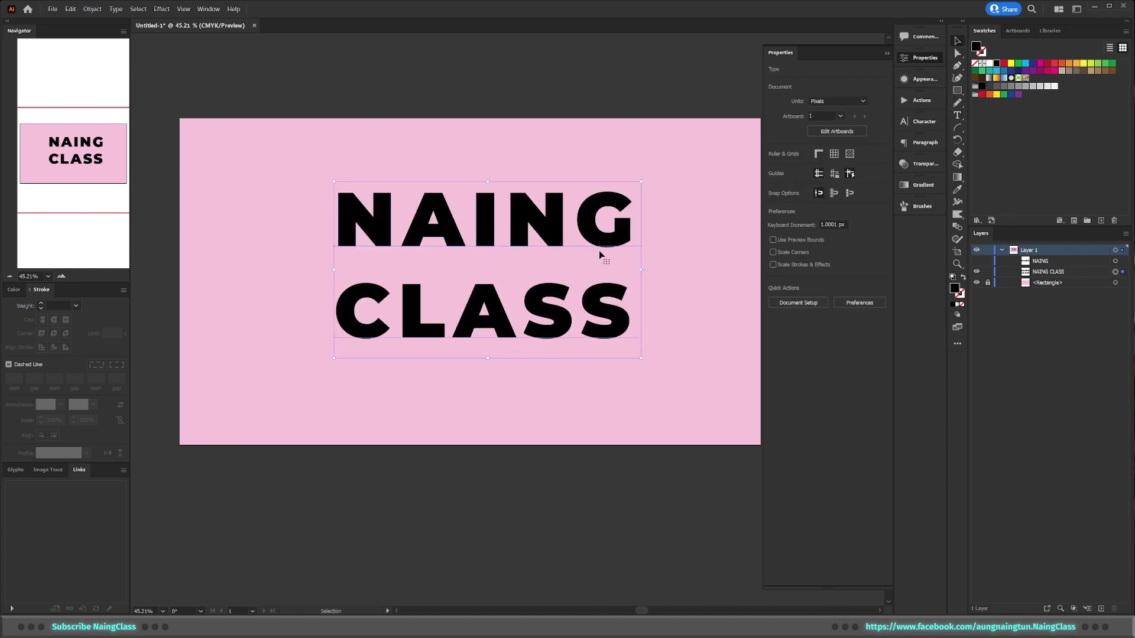
{"action": "double_click", "coordinate": [621, 223]}
{"action": "left_click_drag", "start_coordinate": [635, 224], "coordinate": [331, 228]}
{"action": "key", "text": "BackSpace"}
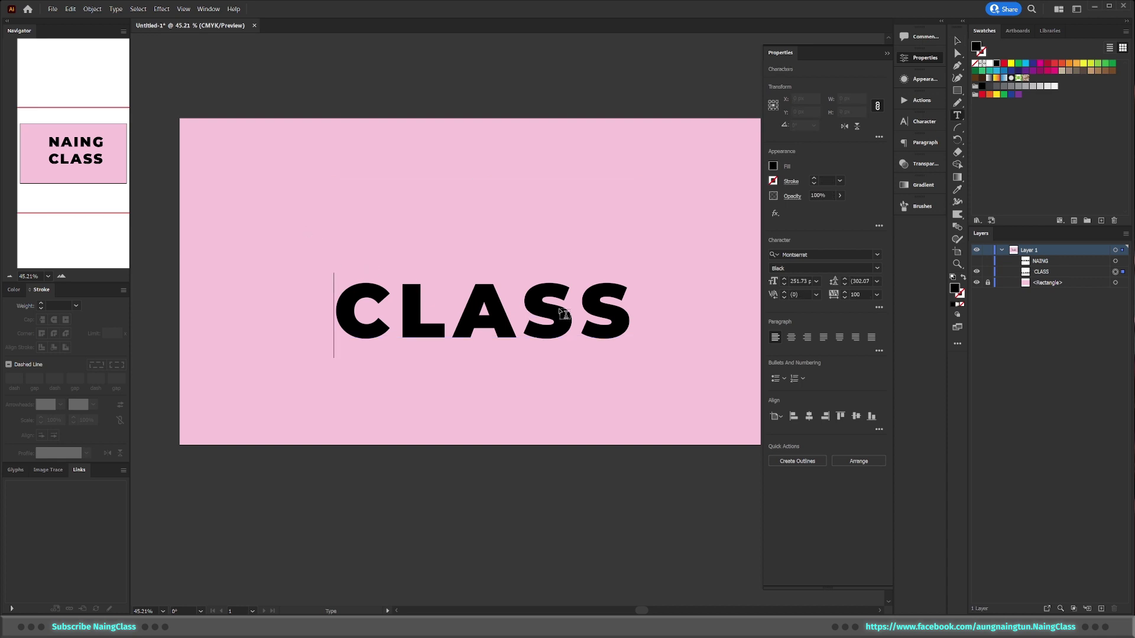
Step: Clean up the CLASS text, show NAING again, and move CLASS up beneath it
{"action": "key", "text": "Delete"}
{"action": "key", "text": "Escape"}
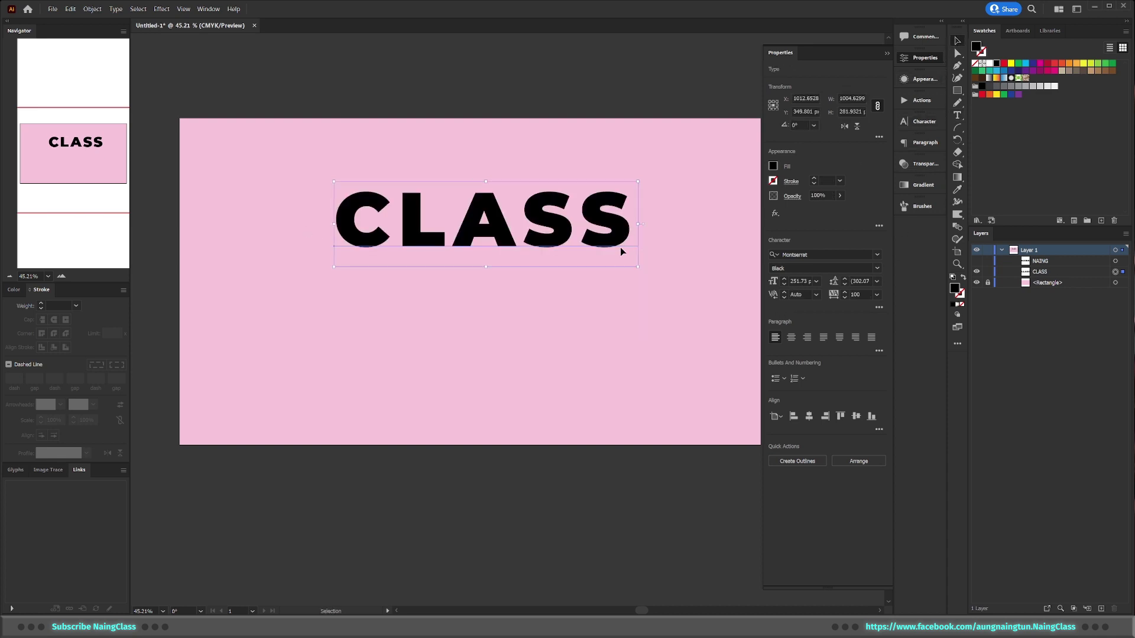
{"action": "left_click_drag", "start_coordinate": [619, 247], "coordinate": [619, 345]}
{"action": "left_click", "coordinate": [977, 260]}
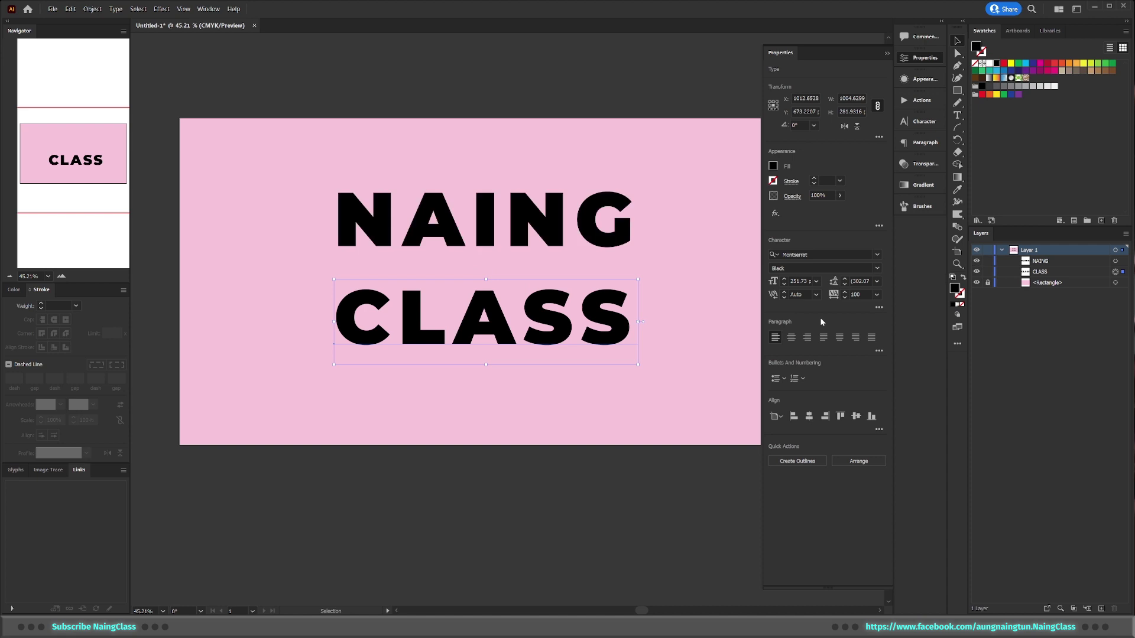
{"action": "scroll", "coordinate": [583, 263], "scroll_direction": "up", "scroll_amount": 3}
{"action": "left_click_drag", "start_coordinate": [653, 351], "coordinate": [652, 308]}
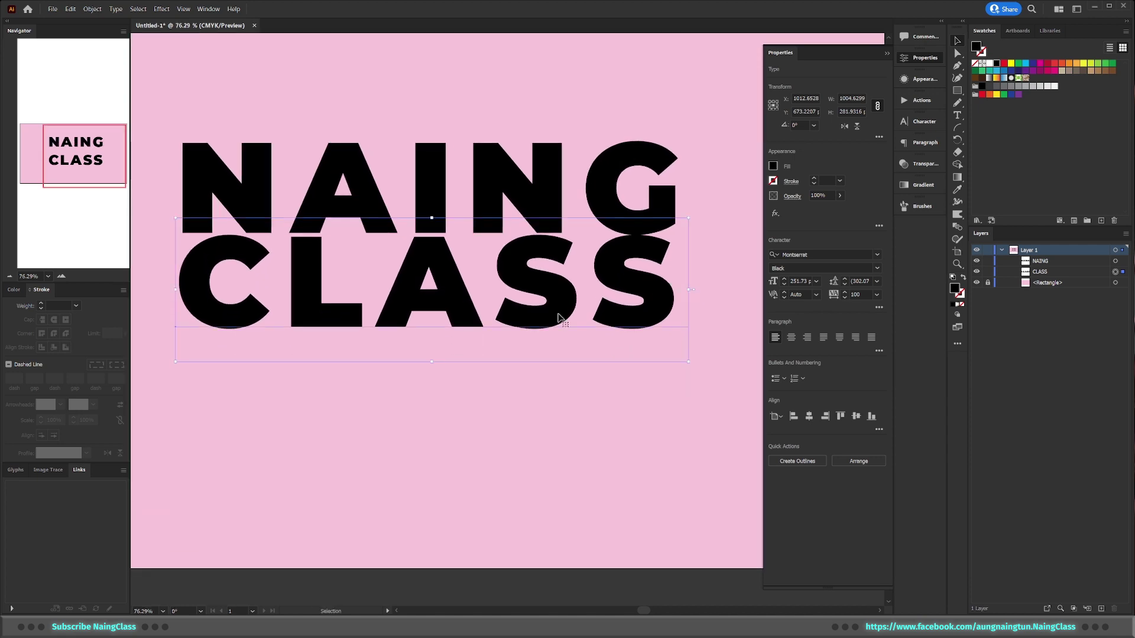
{"action": "scroll", "coordinate": [310, 286], "scroll_direction": "up", "scroll_amount": 3}
{"action": "left_click_drag", "start_coordinate": [303, 302], "coordinate": [302, 290]}
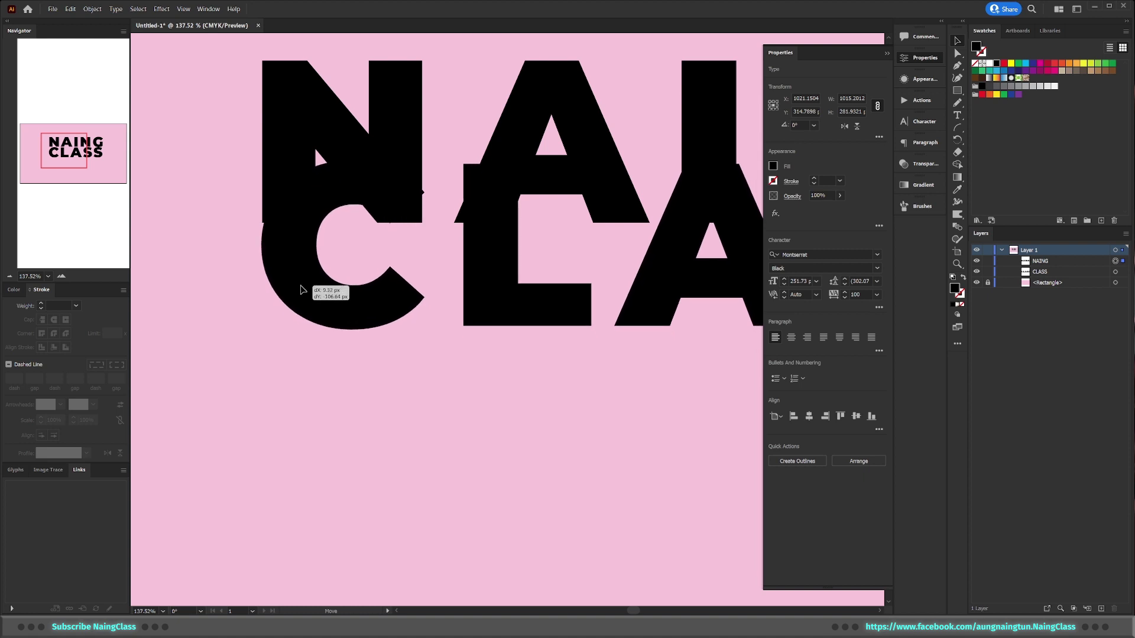
Step: Resize CLASS to match NAING's width and nudge it into place
{"action": "scroll", "coordinate": [355, 295], "scroll_direction": "down", "scroll_amount": 3}
{"action": "scroll", "coordinate": [572, 308], "scroll_direction": "up", "scroll_amount": 1}
{"action": "scroll", "coordinate": [573, 308], "scroll_direction": "up", "scroll_amount": 2}
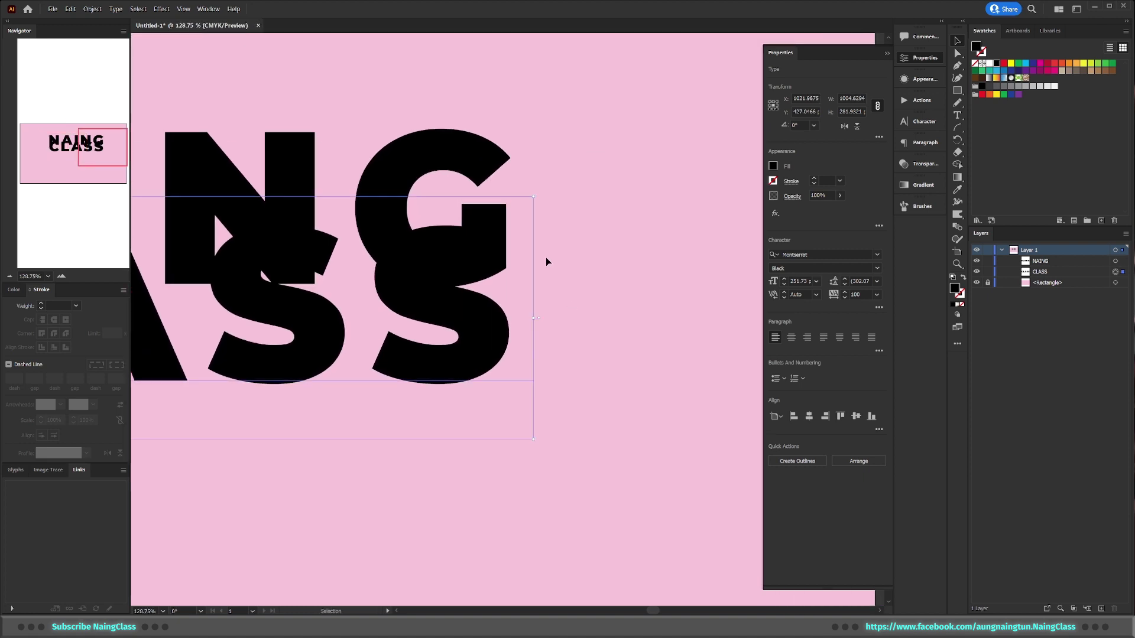
{"action": "left_click_drag", "start_coordinate": [533, 197], "coordinate": [538, 196]}
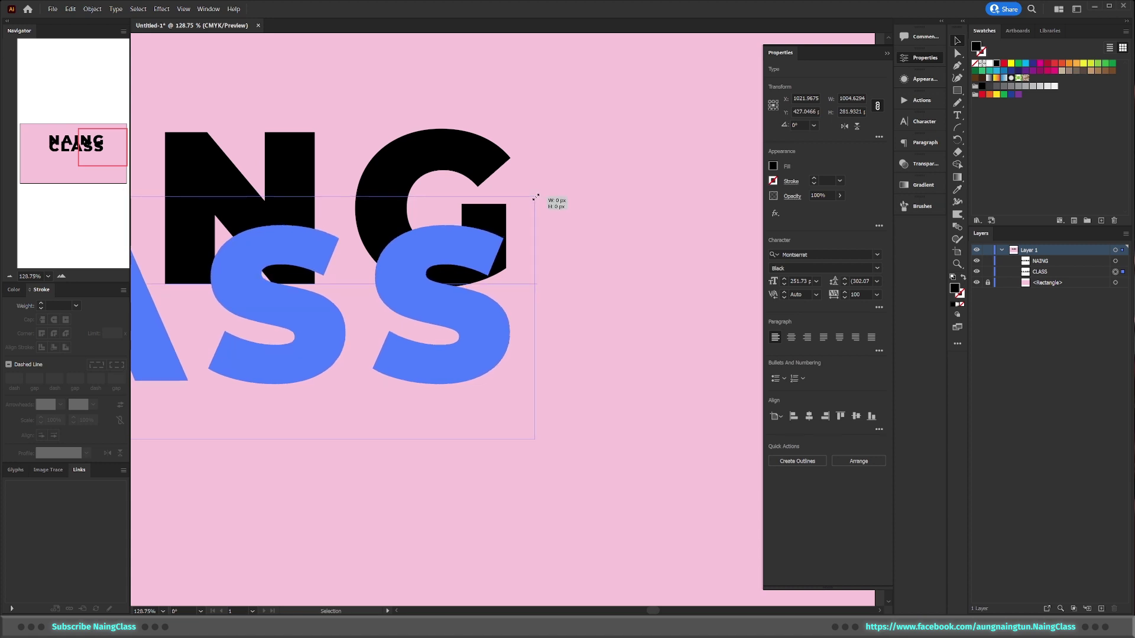
{"action": "left_click_drag", "start_coordinate": [538, 195], "coordinate": [539, 195]}
{"action": "left_click_drag", "start_coordinate": [510, 336], "coordinate": [509, 288]}
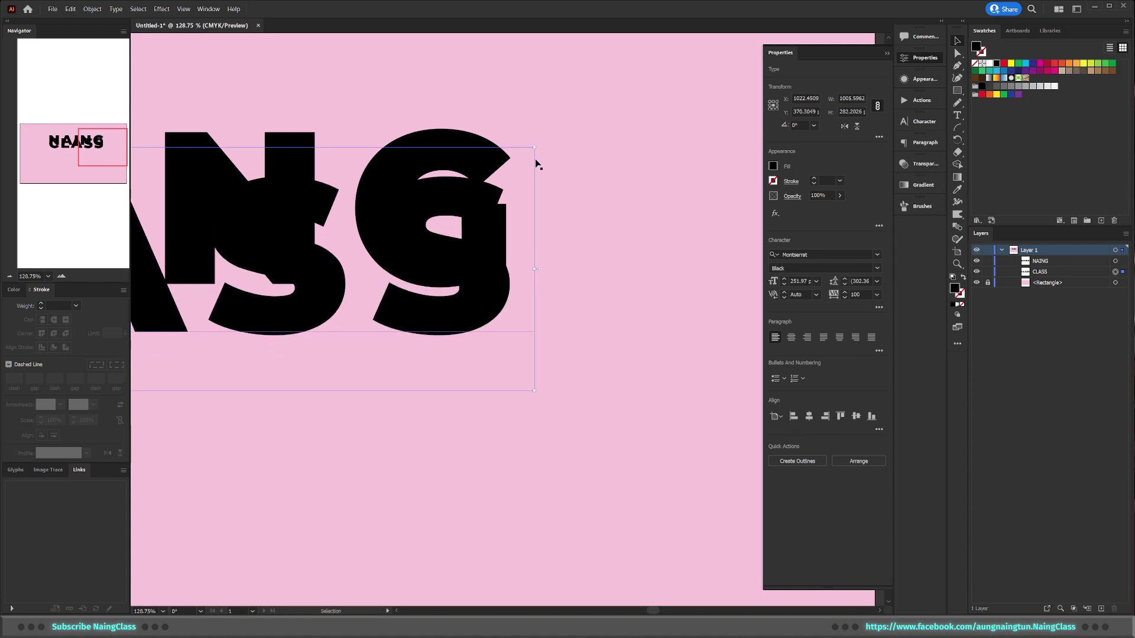
{"action": "left_click_drag", "start_coordinate": [534, 148], "coordinate": [539, 148]}
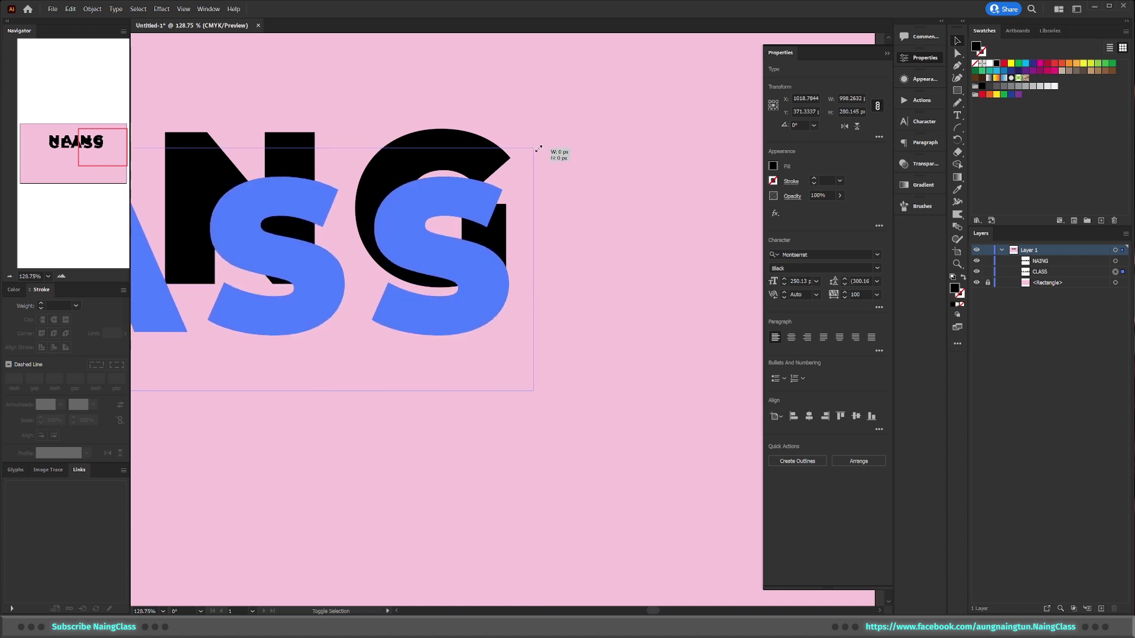
Step: Adjust the vertical spacing so CLASS sits directly below NAING
{"action": "left_click_drag", "start_coordinate": [538, 149], "coordinate": [532, 151]}
{"action": "key", "text": "ctrl+0"}
{"action": "mouse_move", "coordinate": [528, 278]}
{"action": "left_mouse_down"}
{"action": "mouse_move", "coordinate": [527, 303]}
{"action": "mouse_move", "coordinate": [559, 317]}
{"action": "mouse_move", "coordinate": [552, 391]}
{"action": "left_mouse_up"}
{"action": "key", "text": "ctrl+z"}
{"action": "left_click", "coordinate": [552, 287]}
{"action": "mouse_move", "coordinate": [597, 298]}
{"action": "left_mouse_down"}
{"action": "mouse_move", "coordinate": [587, 327]}
{"action": "mouse_move", "coordinate": [576, 321]}
{"action": "left_mouse_up"}
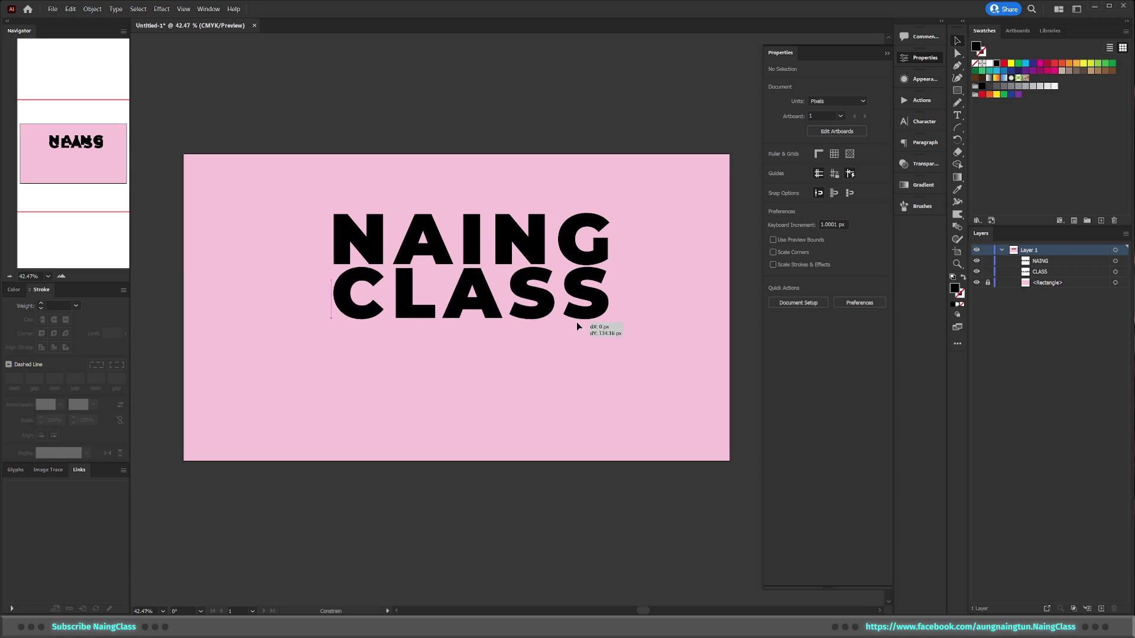
Step: Select NAING and CLASS together and move both words down
{"action": "left_click_drag", "start_coordinate": [576, 322], "coordinate": [579, 323]}
{"action": "scroll", "coordinate": [615, 223], "scroll_direction": "up", "scroll_amount": 2}
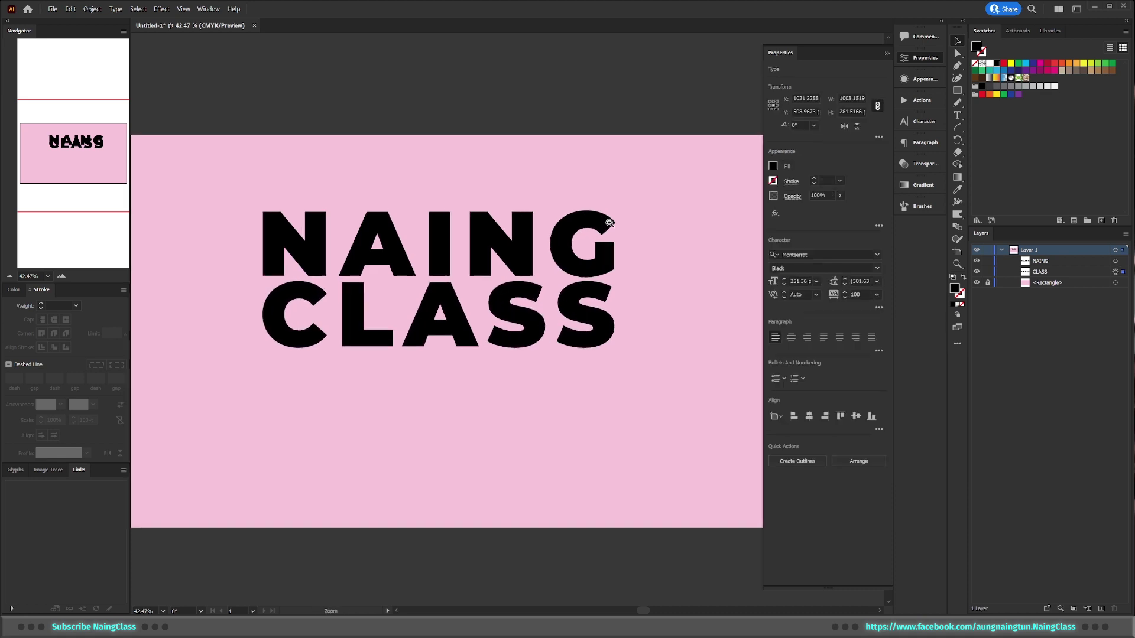
{"action": "left_click", "coordinate": [616, 223], "text": "shift"}
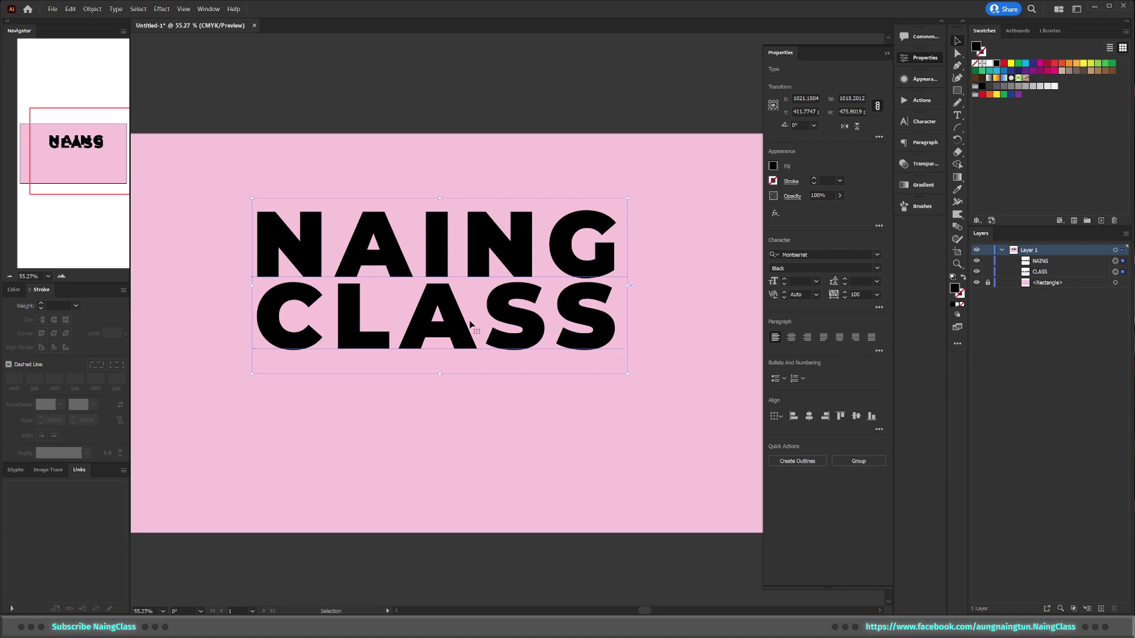
{"action": "left_click_drag", "start_coordinate": [580, 274], "coordinate": [580, 308]}
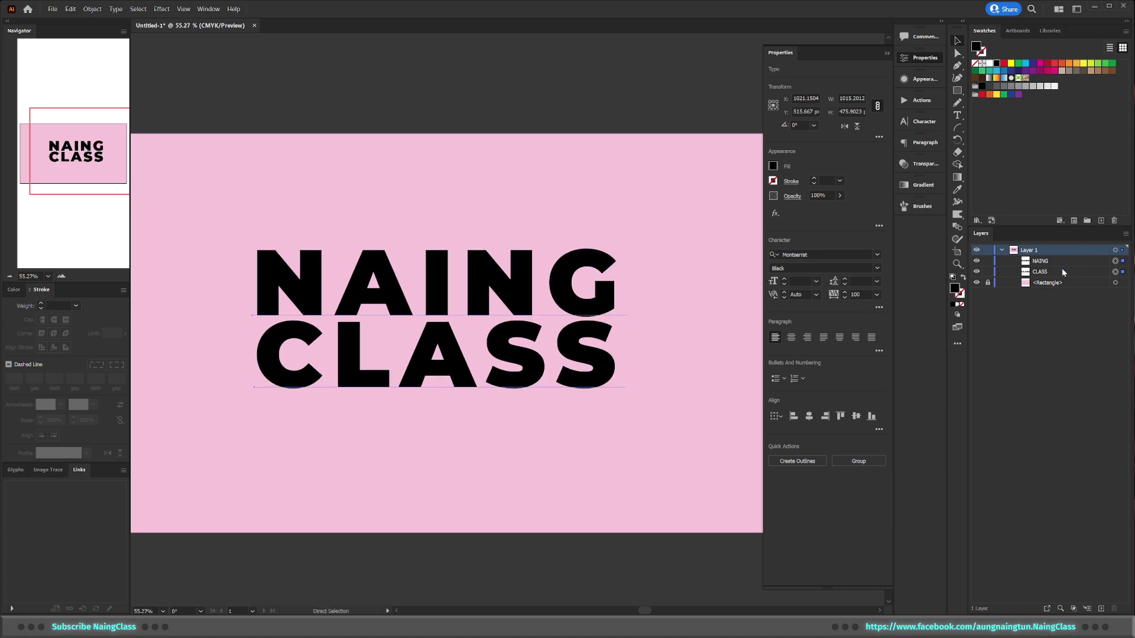
Step: Duplicate the CLASS and NAING layers and hide the copies
{"action": "left_click_drag", "start_coordinate": [1051, 276], "coordinate": [1106, 605]}
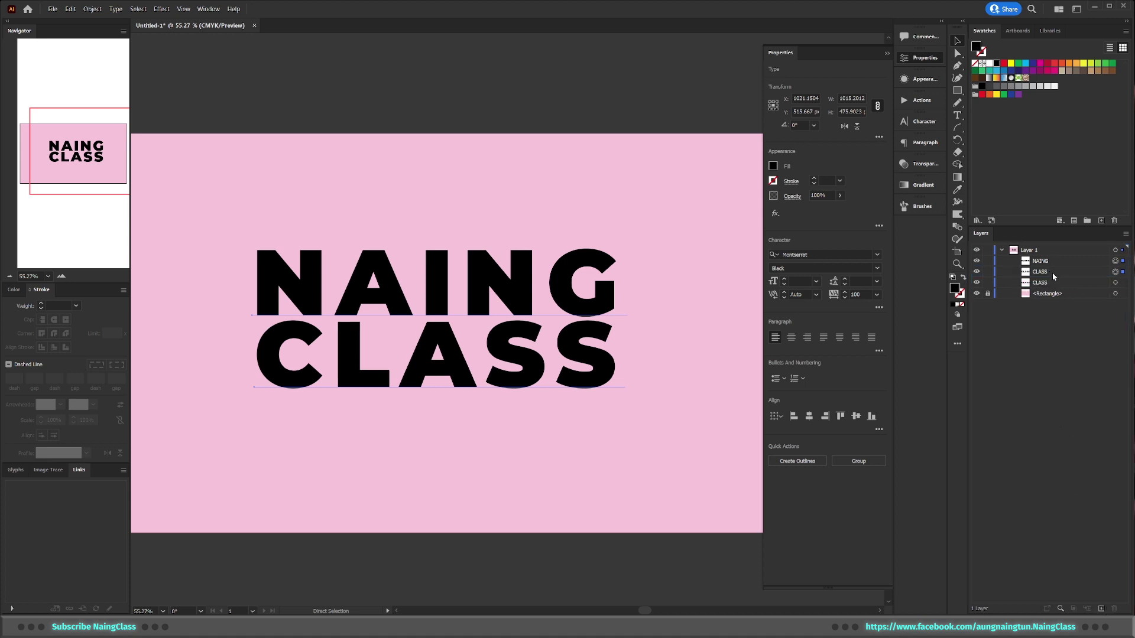
{"action": "key", "text": "v"}
{"action": "left_click", "coordinate": [693, 200]}
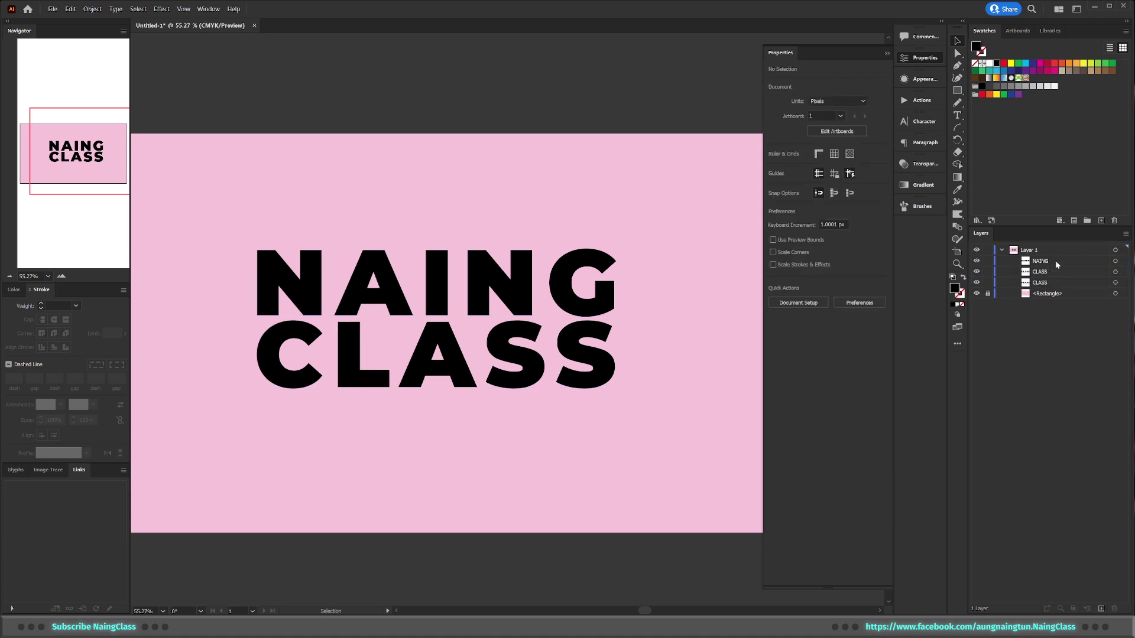
{"action": "left_click_drag", "start_coordinate": [1056, 265], "coordinate": [1103, 610]}
{"action": "left_click_drag", "start_coordinate": [1052, 275], "coordinate": [1057, 303]}
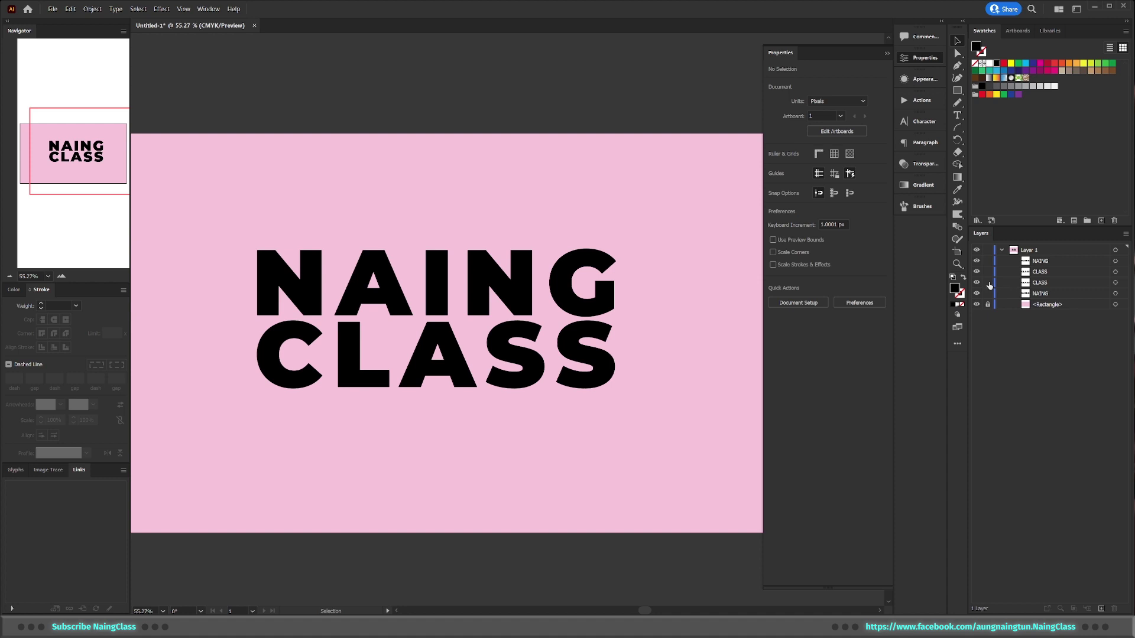
{"action": "left_click_drag", "start_coordinate": [976, 282], "coordinate": [976, 294]}
Step: Rename the pink background rectangle's layer to 'bg'
{"action": "left_click", "coordinate": [976, 305]}
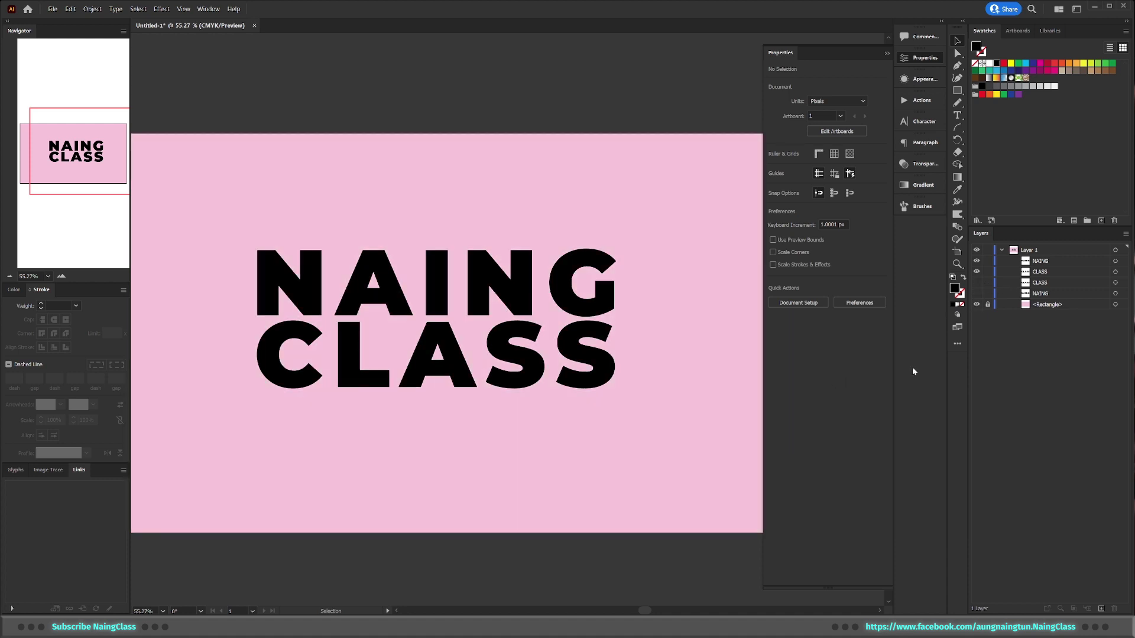
{"action": "double_click", "coordinate": [1047, 305]}
{"action": "type", "text": "bg"}
{"action": "key", "text": "Return"}
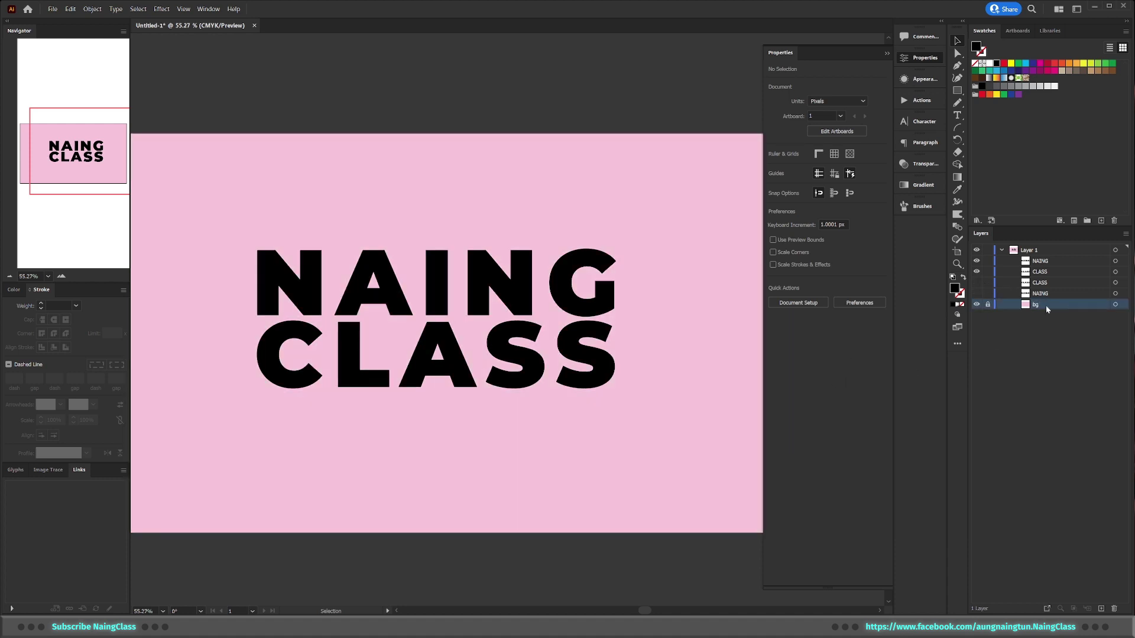
{"action": "scroll", "coordinate": [608, 370], "scroll_direction": "down", "scroll_amount": 2}
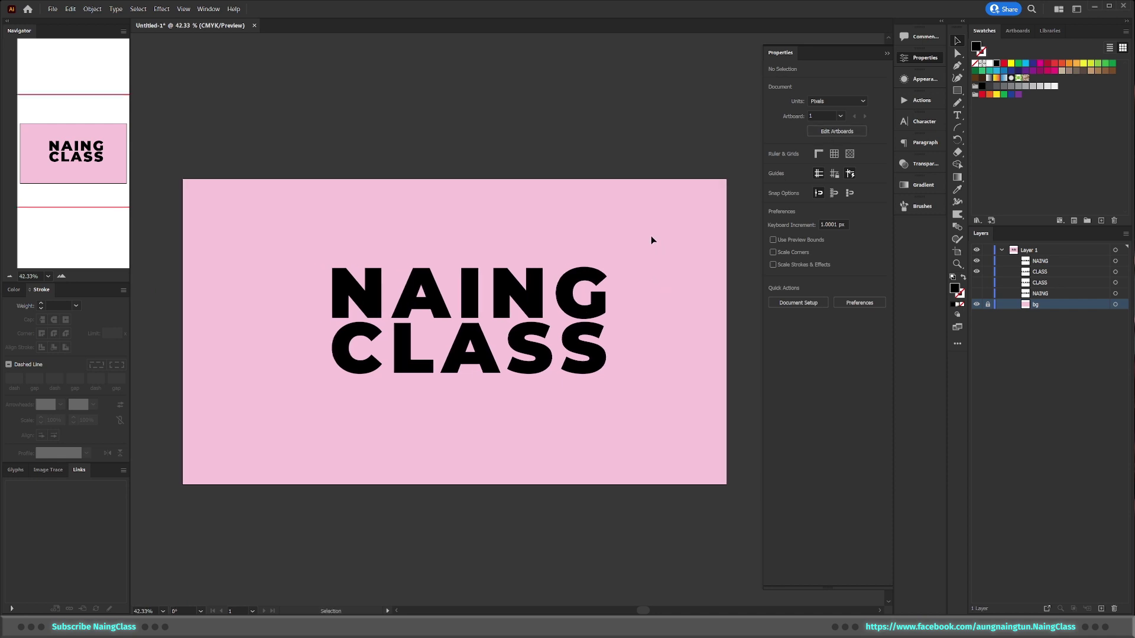
Step: Convert the NAING and CLASS text into outlined letter shapes
{"action": "left_click_drag", "start_coordinate": [279, 431], "coordinate": [364, 382]}
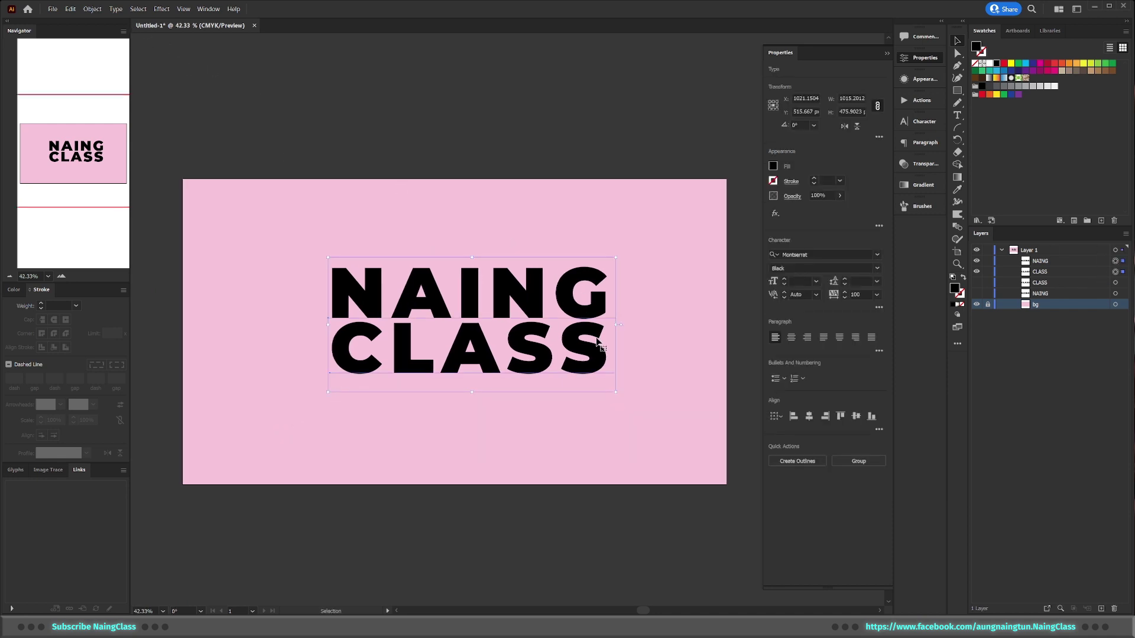
{"action": "key", "text": "ctrl+shift+o"}
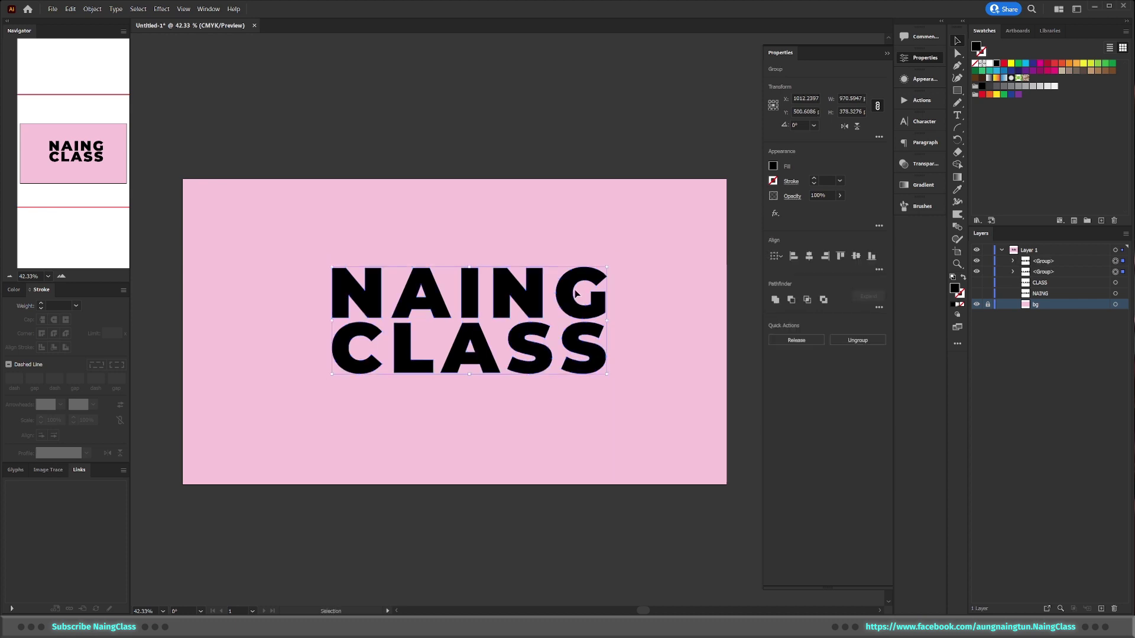
{"action": "key", "text": "ctrl+shift+a"}
{"action": "scroll", "coordinate": [620, 336], "scroll_direction": "up", "scroll_amount": 2}
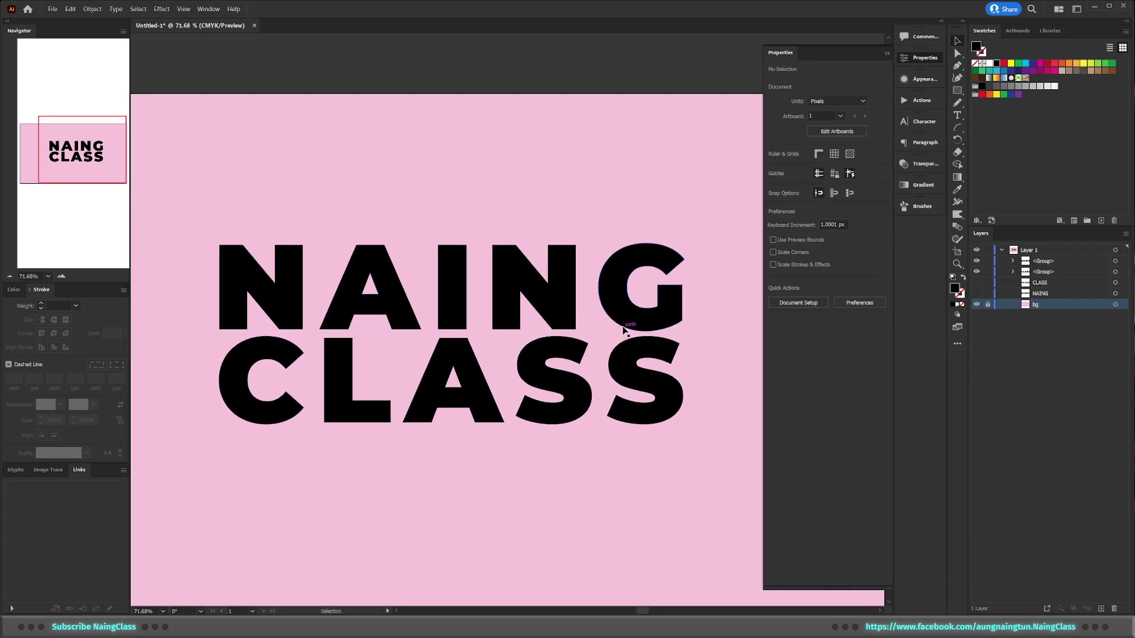
{"action": "left_click", "coordinate": [639, 313]}
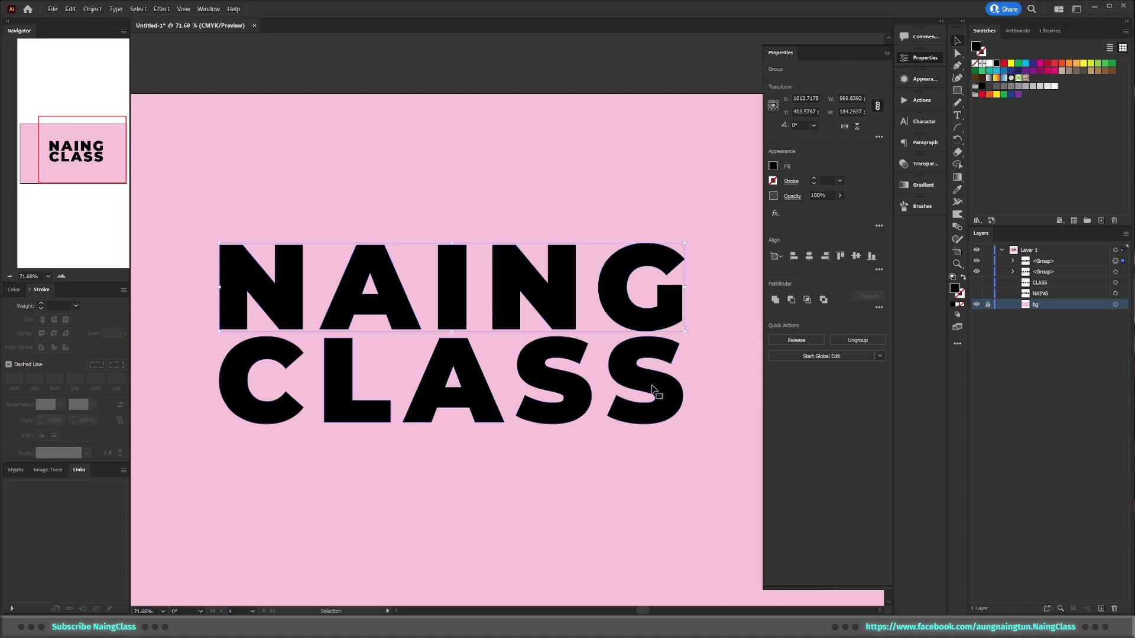
{"action": "left_click", "coordinate": [647, 395]}
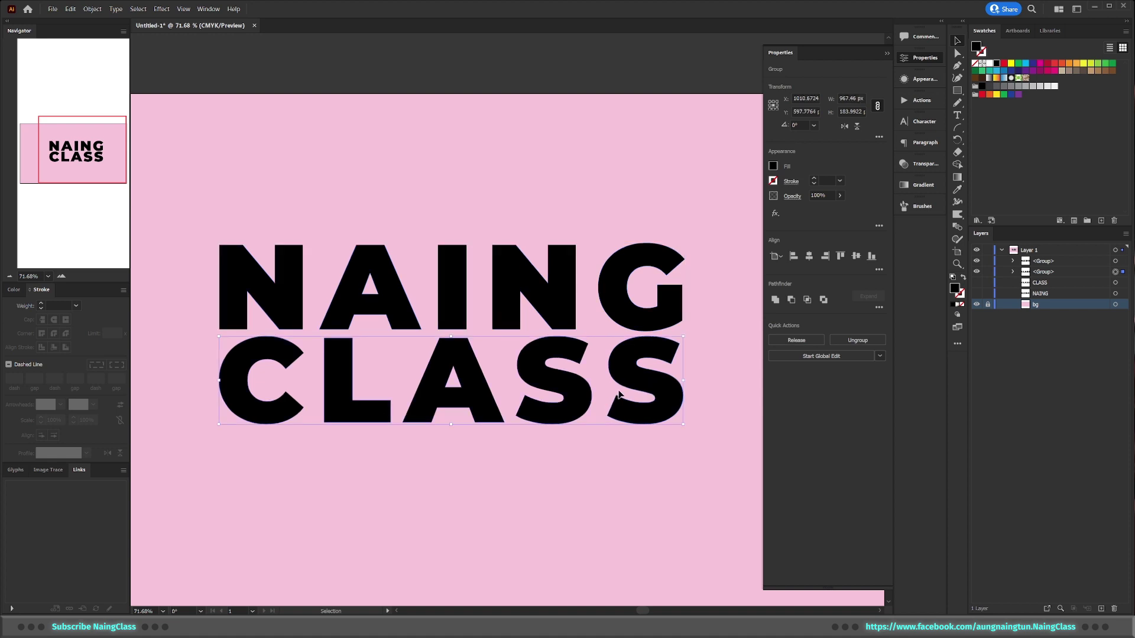
{"action": "left_click", "coordinate": [888, 54]}
{"action": "scroll", "coordinate": [768, 242], "scroll_direction": "down", "scroll_amount": 2}
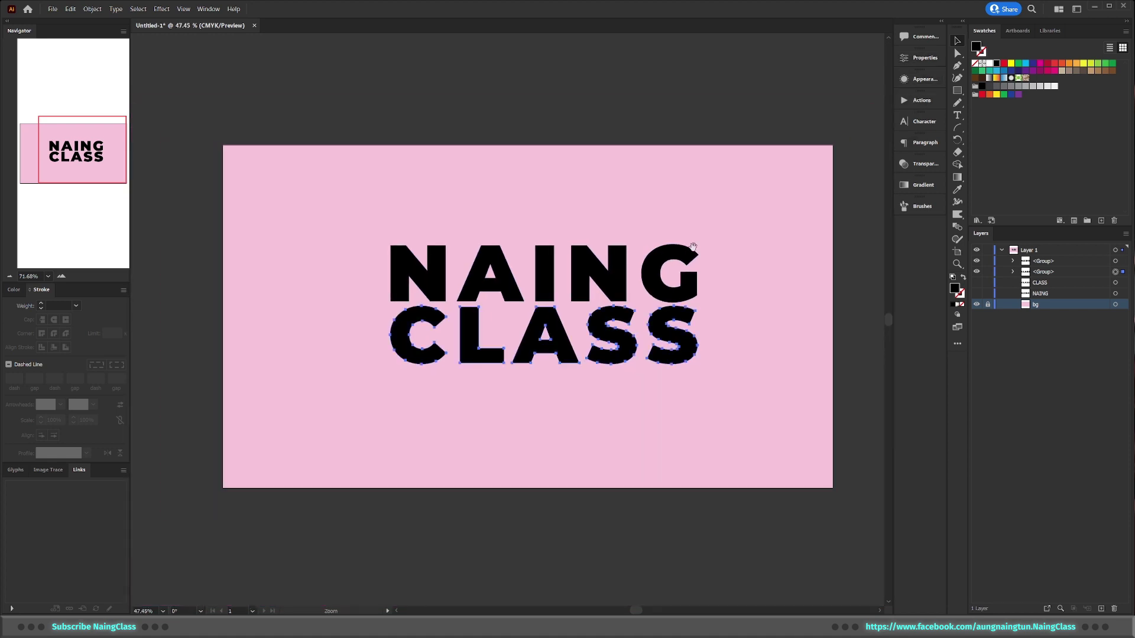
Step: Group the NAING and CLASS outlines into one group and select it
{"action": "key", "text": "ctrl+a"}
{"action": "key", "text": "ctrl+g"}
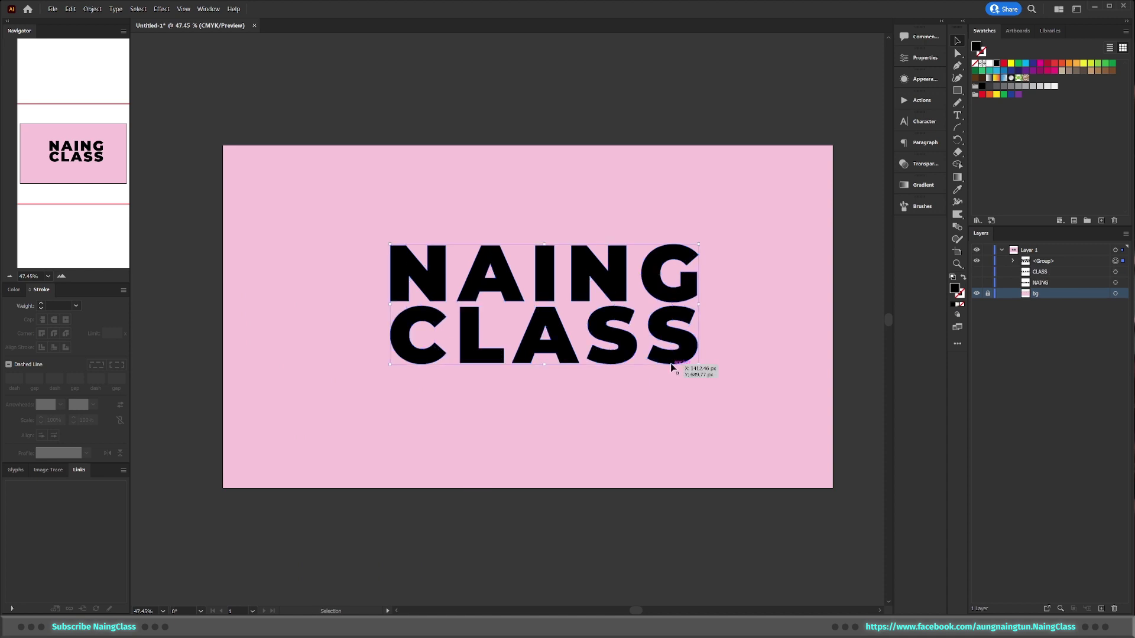
{"action": "left_click", "coordinate": [680, 286]}
{"action": "scroll", "coordinate": [650, 260], "scroll_direction": "up", "scroll_amount": 2}
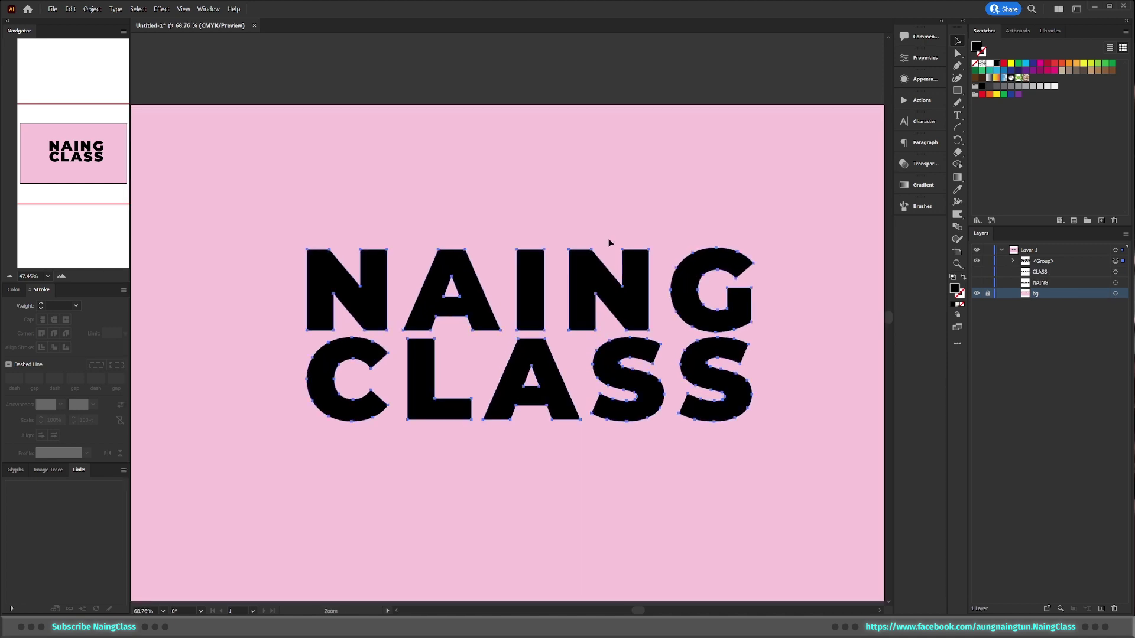
{"action": "scroll", "coordinate": [713, 266], "scroll_direction": "up", "scroll_amount": 1}
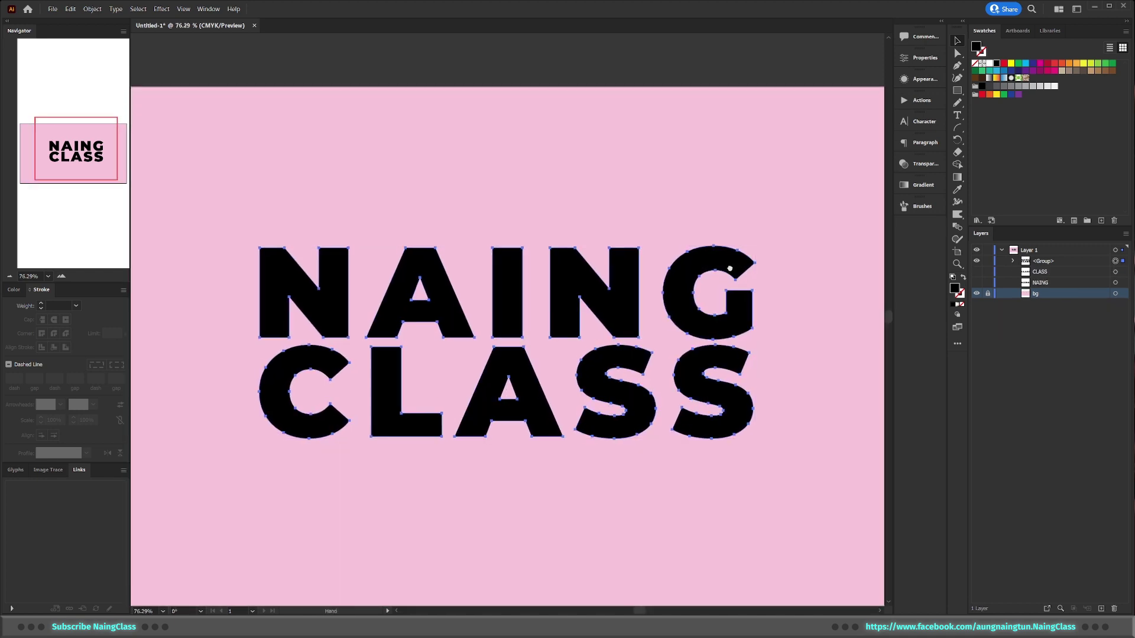
{"action": "left_click_drag", "start_coordinate": [732, 258], "coordinate": [385, 137]}
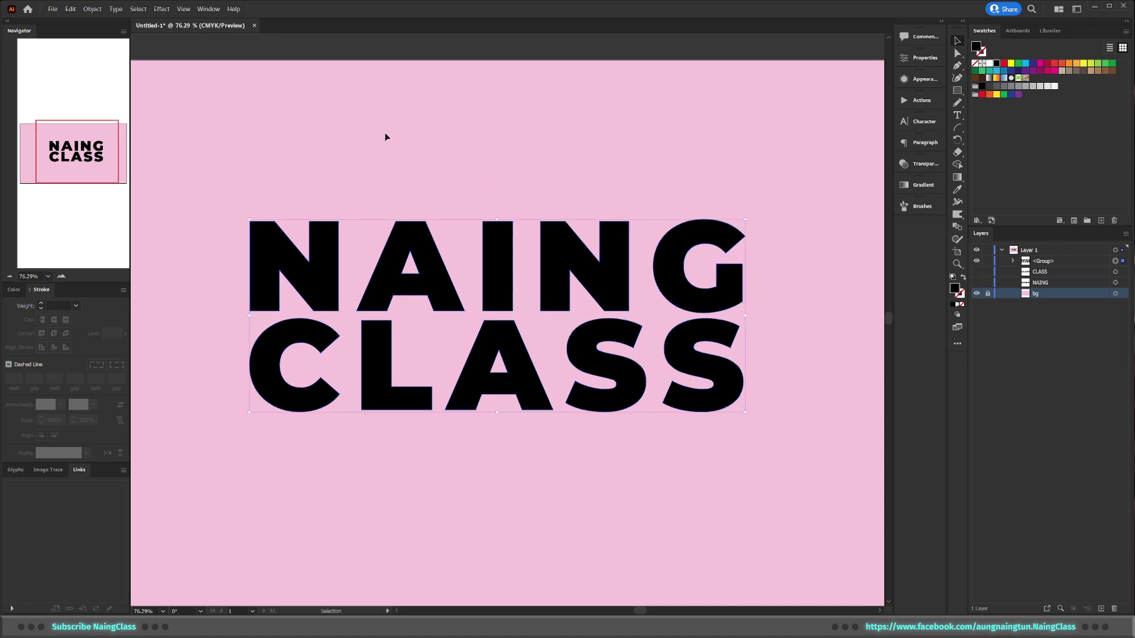
Step: Open the Warp options and try a Flag warp with bends between 11% and 24%
{"action": "left_click", "coordinate": [162, 9]}
{"action": "mouse_move", "coordinate": [209, 166]}
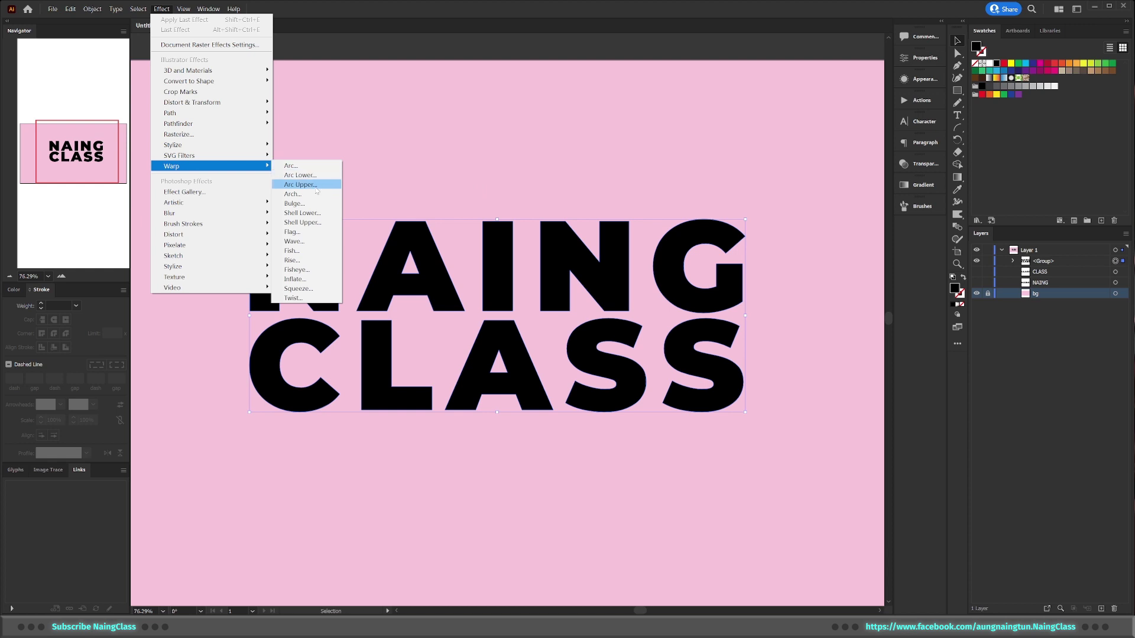
{"action": "left_click", "coordinate": [326, 168]}
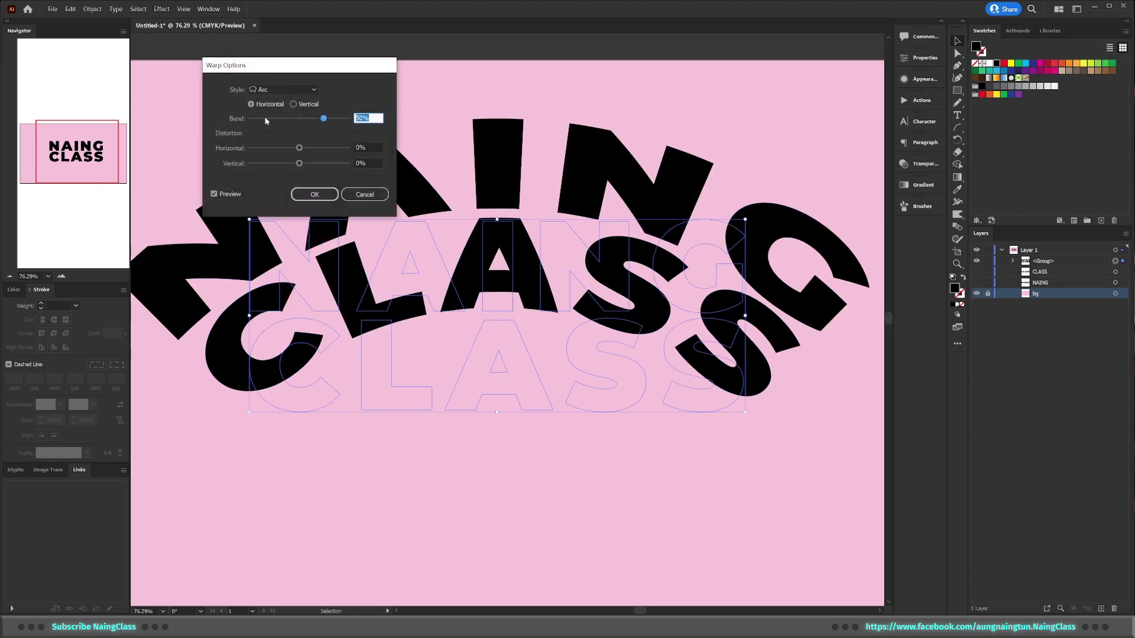
{"action": "left_click", "coordinate": [305, 94]}
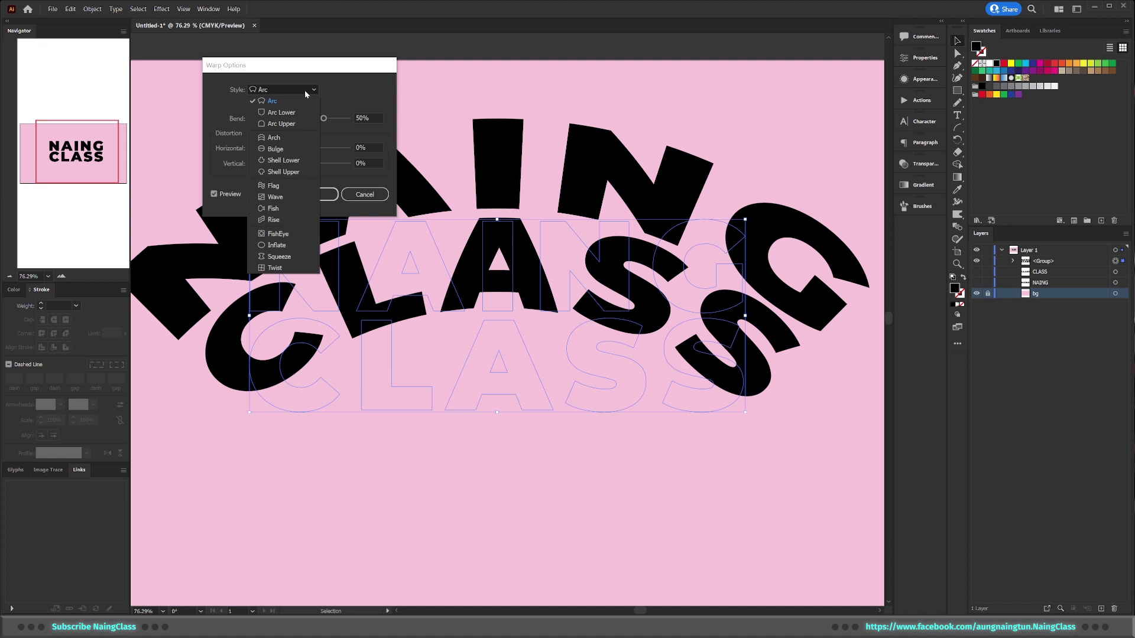
{"action": "left_click", "coordinate": [298, 187]}
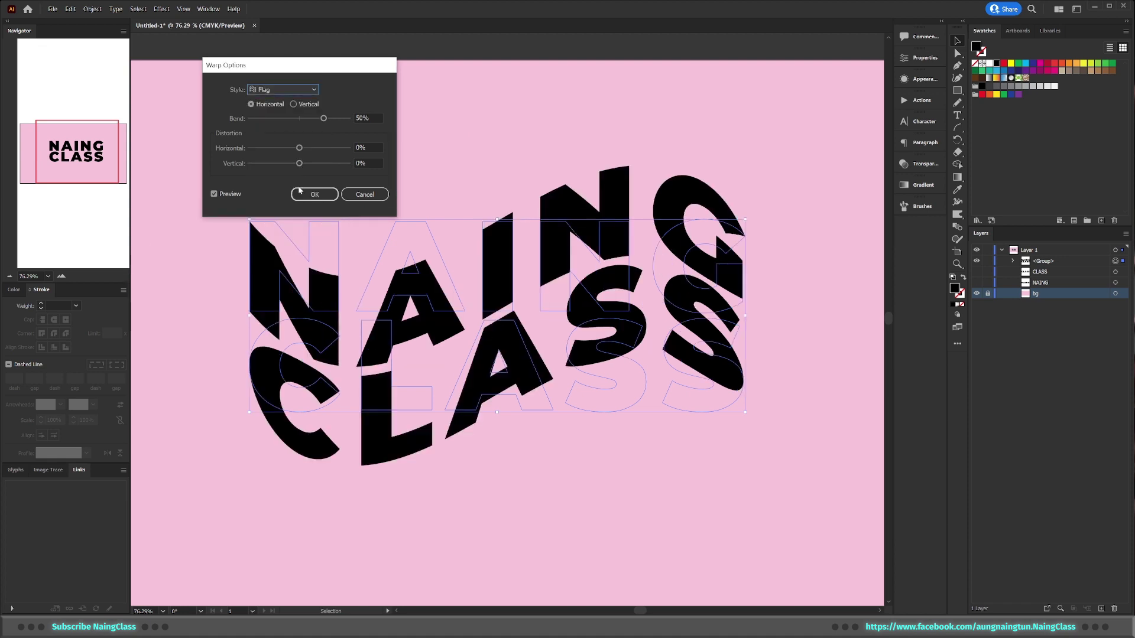
{"action": "left_click_drag", "start_coordinate": [323, 119], "coordinate": [308, 118]}
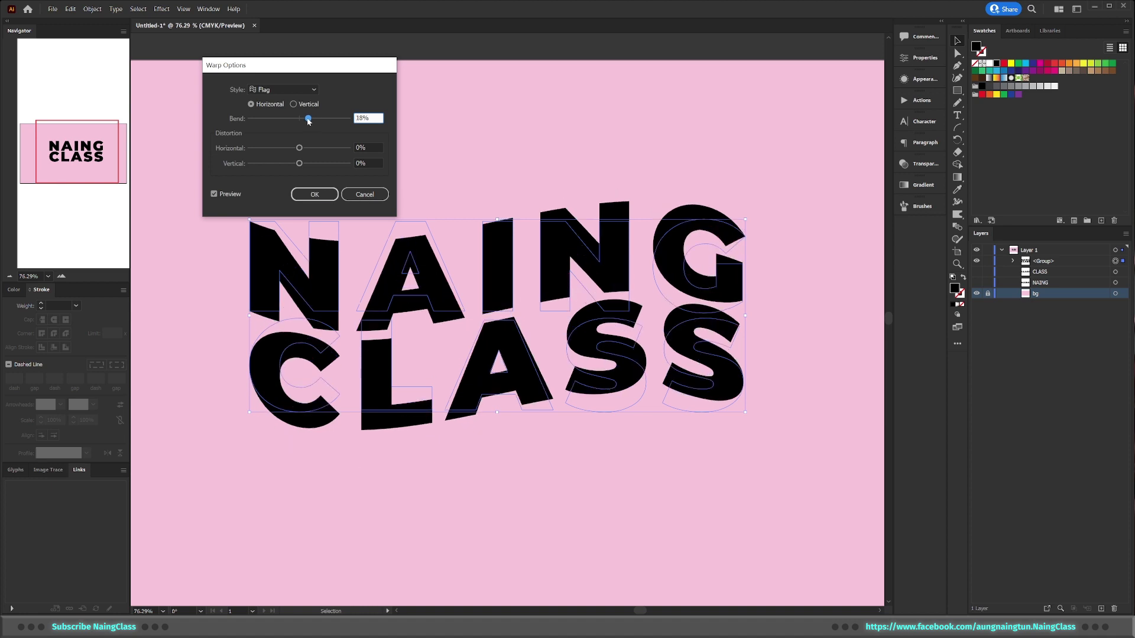
{"action": "left_click_drag", "start_coordinate": [308, 118], "coordinate": [305, 118]}
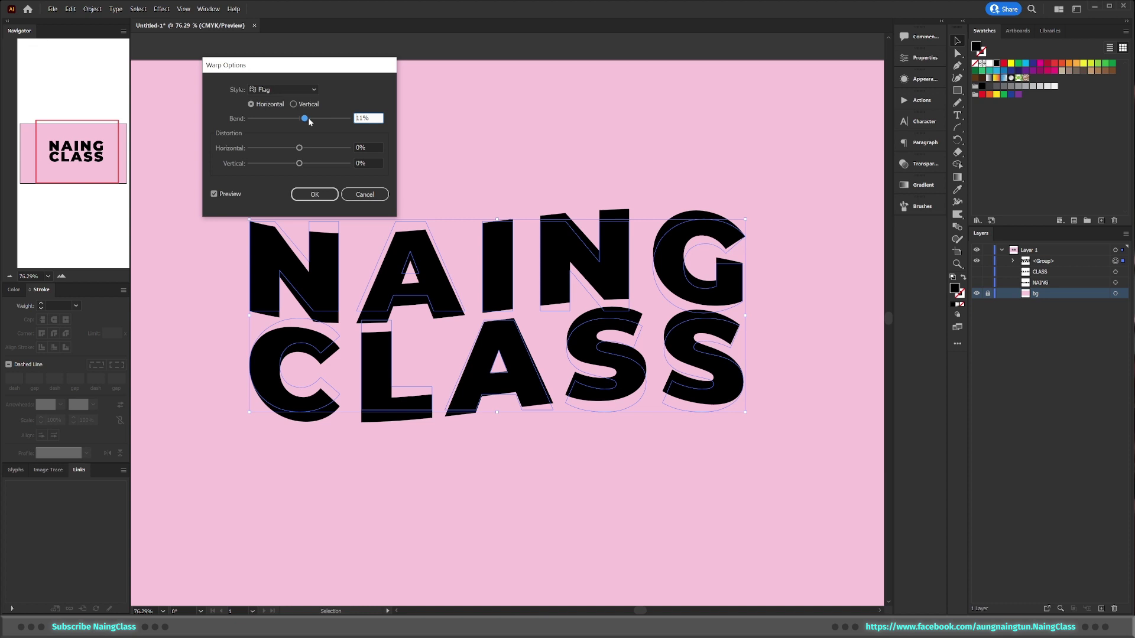
{"action": "left_click_drag", "start_coordinate": [310, 121], "coordinate": [316, 121]}
Step: Switch the warp style to Wave, settle the bend at about 35%, and apply it
{"action": "left_click", "coordinate": [307, 90]}
{"action": "left_click", "coordinate": [306, 198]}
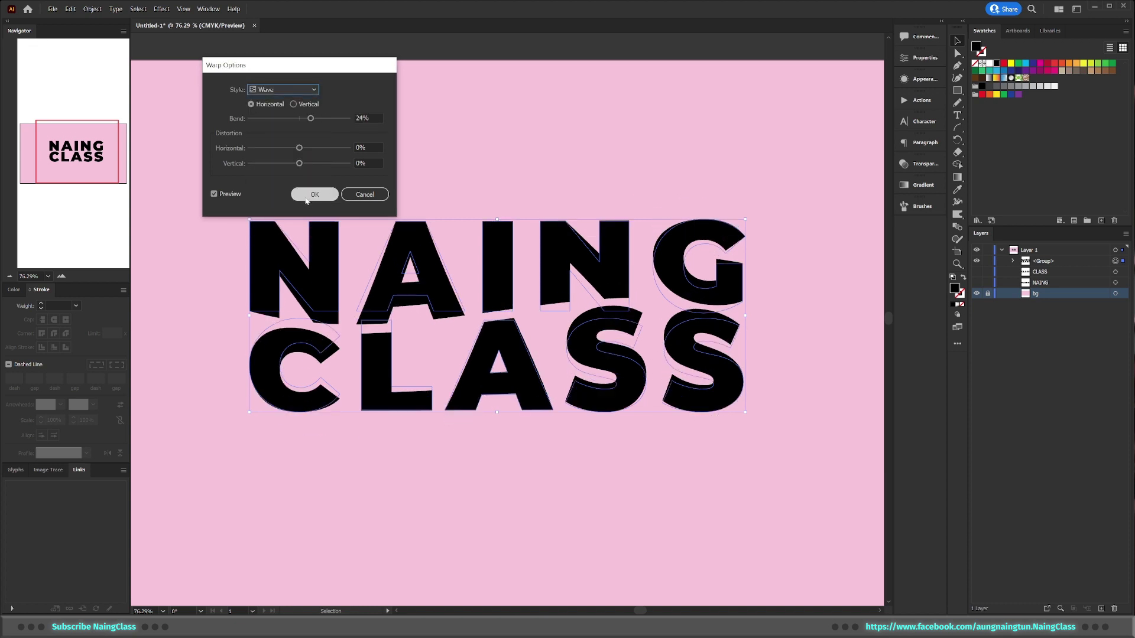
{"action": "left_click_drag", "start_coordinate": [315, 121], "coordinate": [331, 123]}
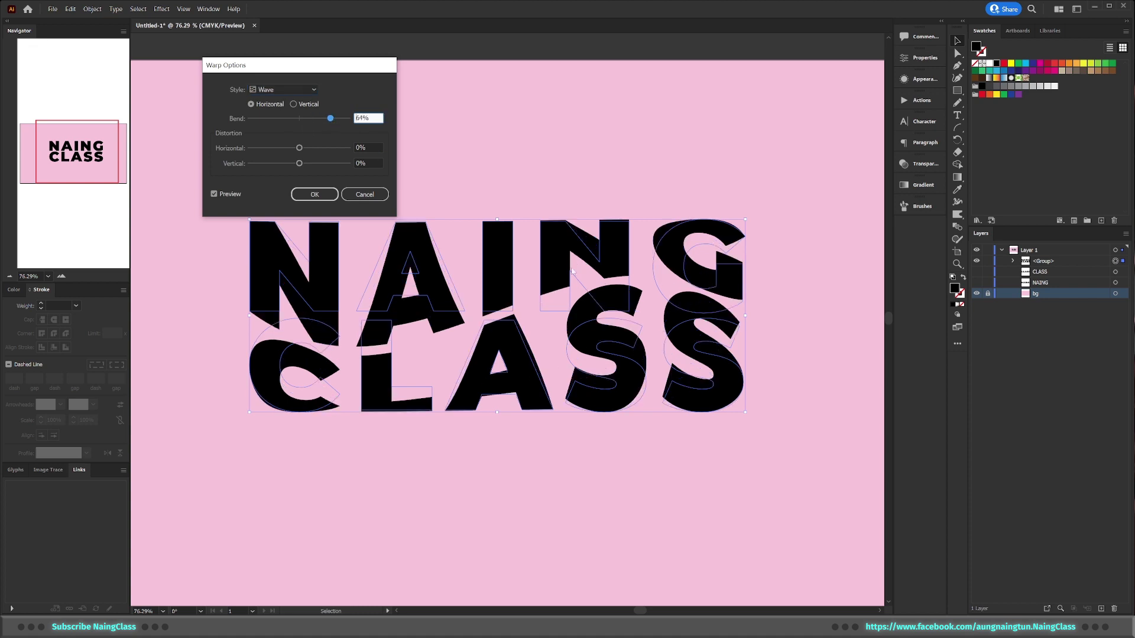
{"action": "left_click_drag", "start_coordinate": [330, 118], "coordinate": [317, 119]}
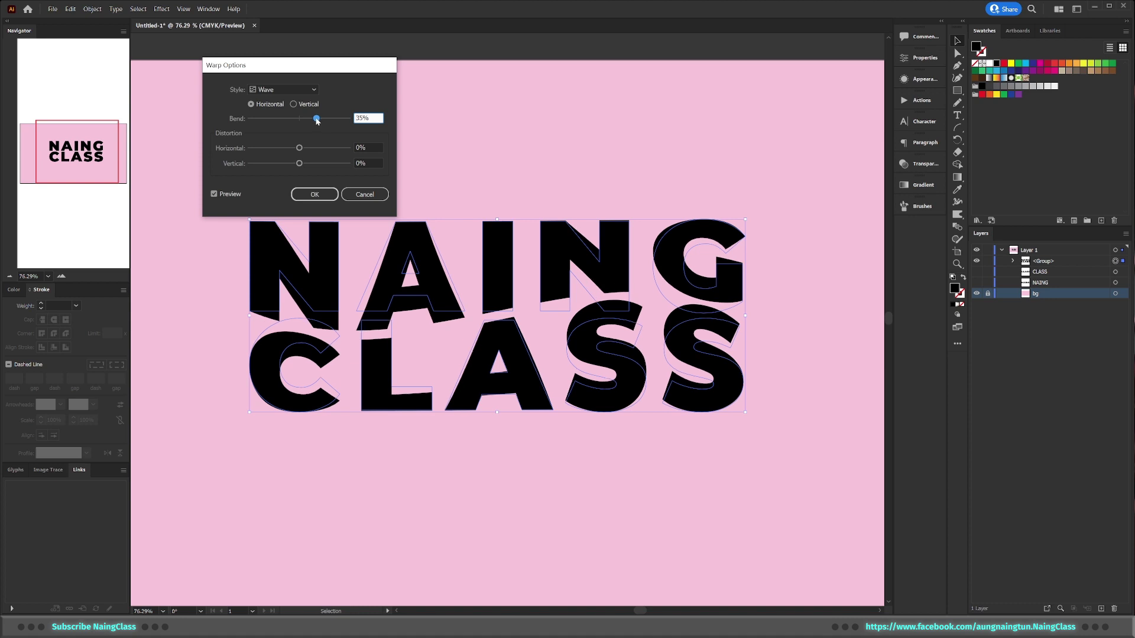
{"action": "left_click_drag", "start_coordinate": [315, 120], "coordinate": [318, 121]}
{"action": "left_click", "coordinate": [314, 195]}
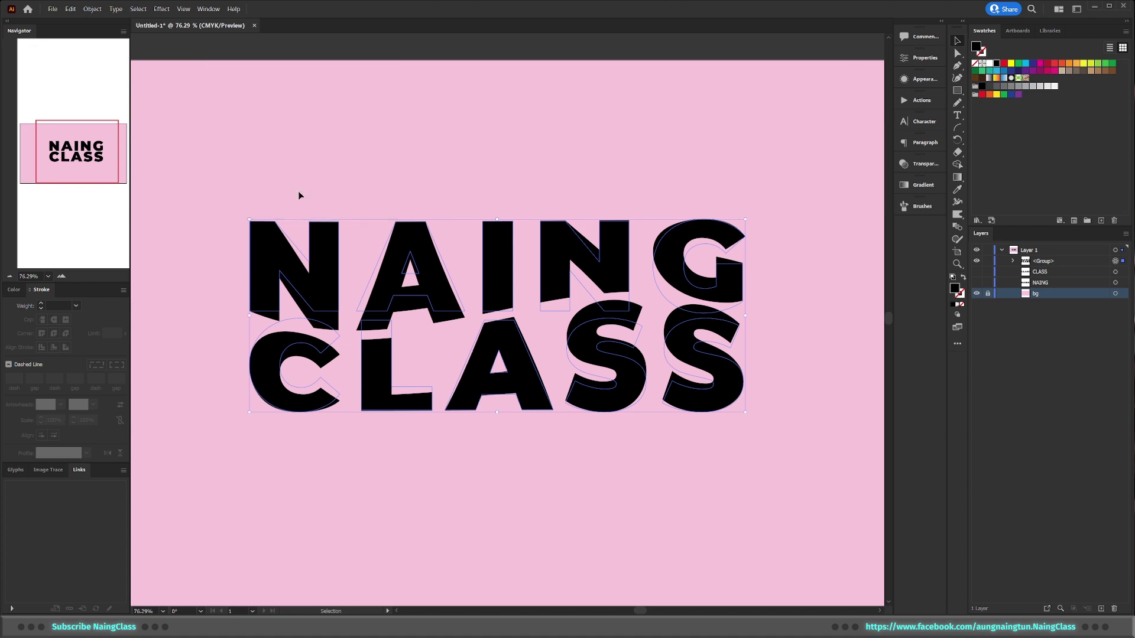
Step: Deselect, fit the artboard in view, then zoom closely into the NAING CLASS lettering
{"action": "left_click", "coordinate": [541, 97]}
{"action": "key", "text": "ctrl+minus"}
{"action": "key", "text": "ctrl+0"}
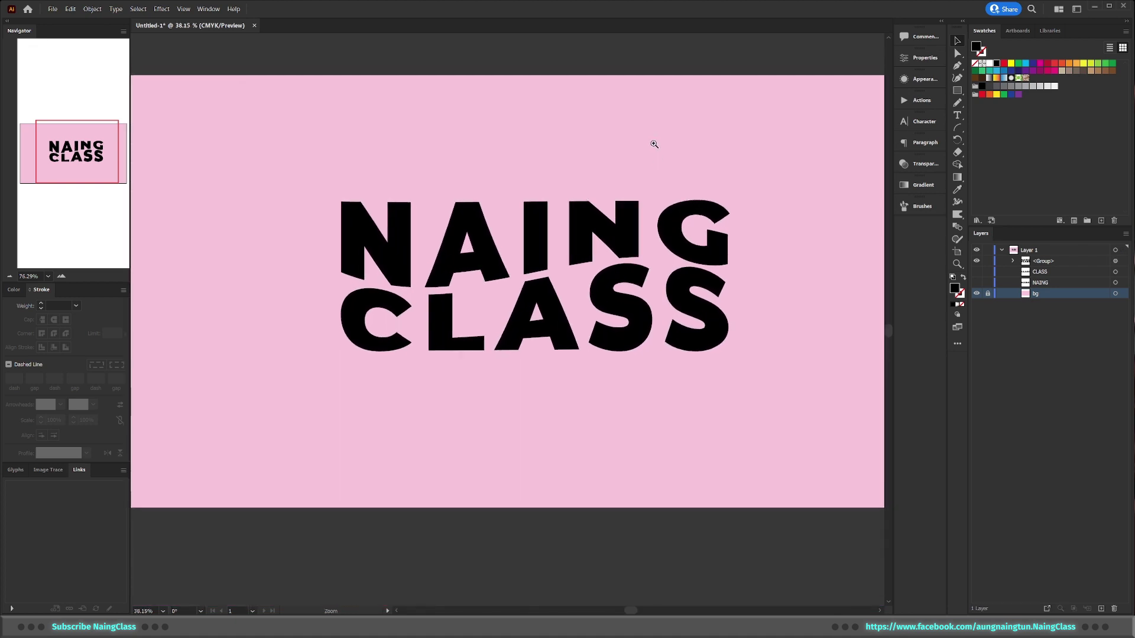
{"action": "key", "text": "z"}
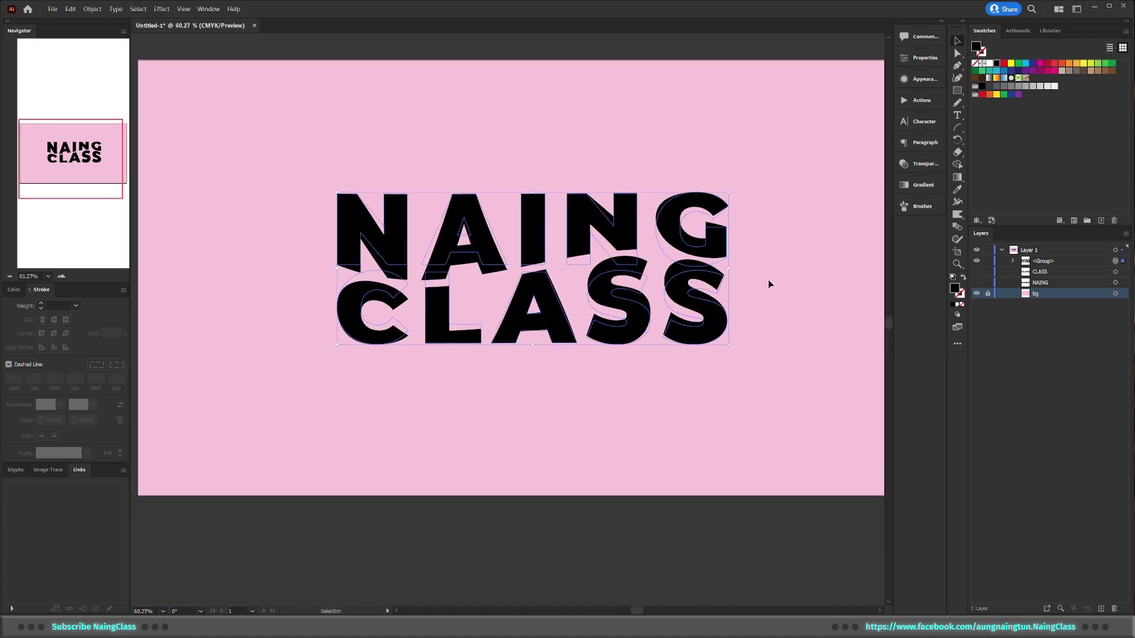
{"action": "left_click", "coordinate": [689, 250]}
{"action": "left_click_drag", "start_coordinate": [688, 250], "coordinate": [798, 275]}
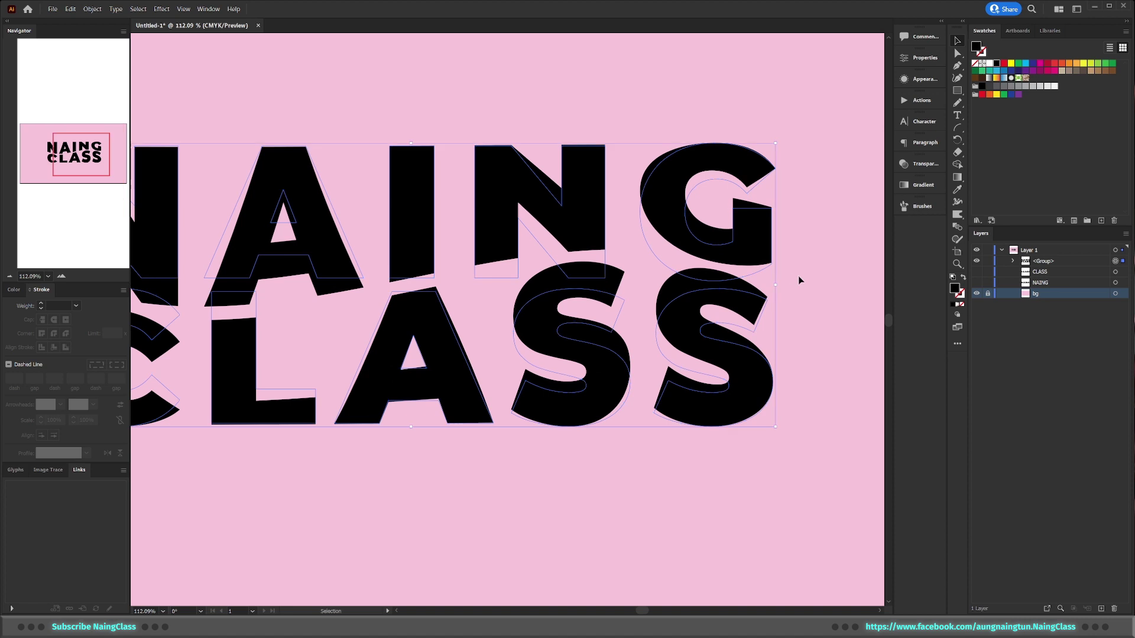
Step: Review the wave warp settings, then expand its appearance into permanent letter shapes
{"action": "left_click", "coordinate": [924, 57]}
{"action": "left_click", "coordinate": [795, 214]}
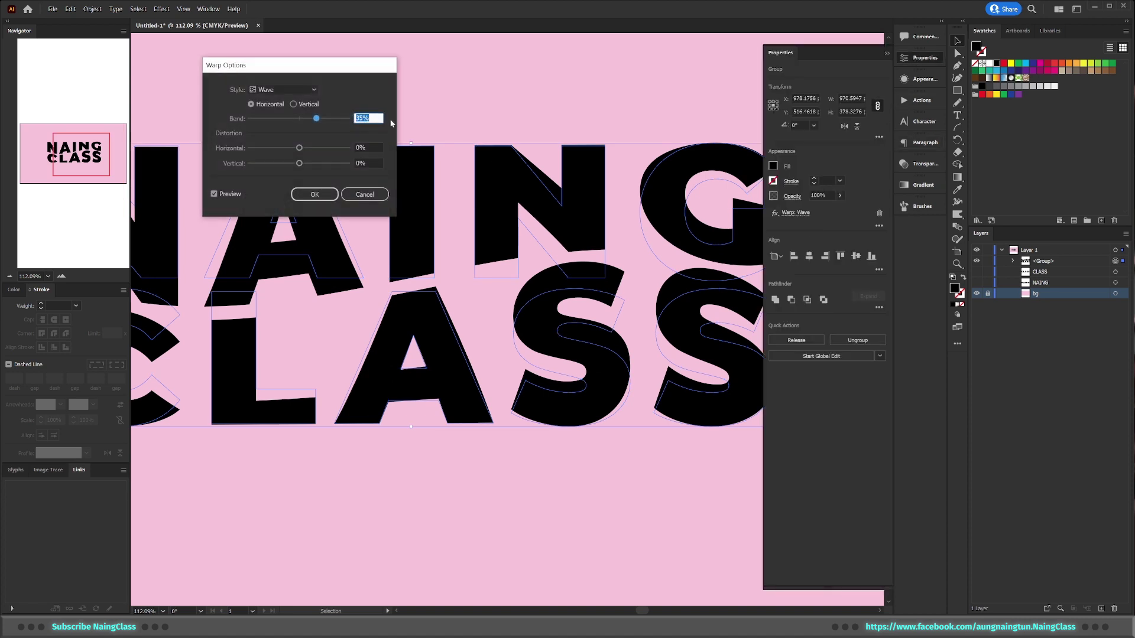
{"action": "left_click", "coordinate": [365, 195]}
{"action": "scroll", "coordinate": [719, 325], "scroll_direction": "down", "scroll_amount": 3}
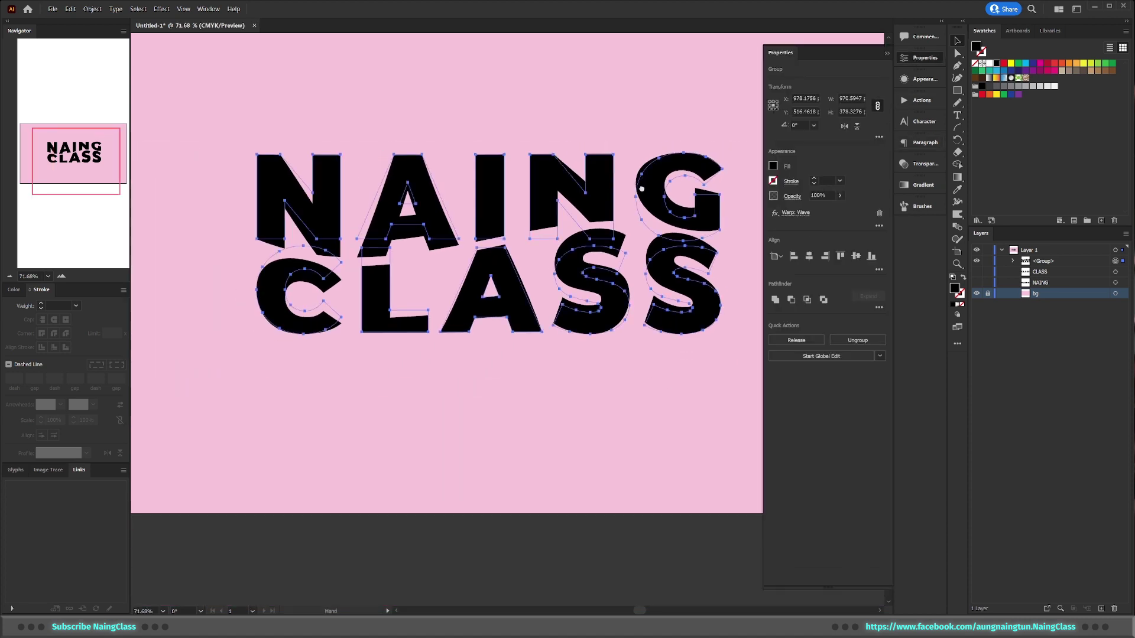
{"action": "left_click", "coordinate": [92, 9]}
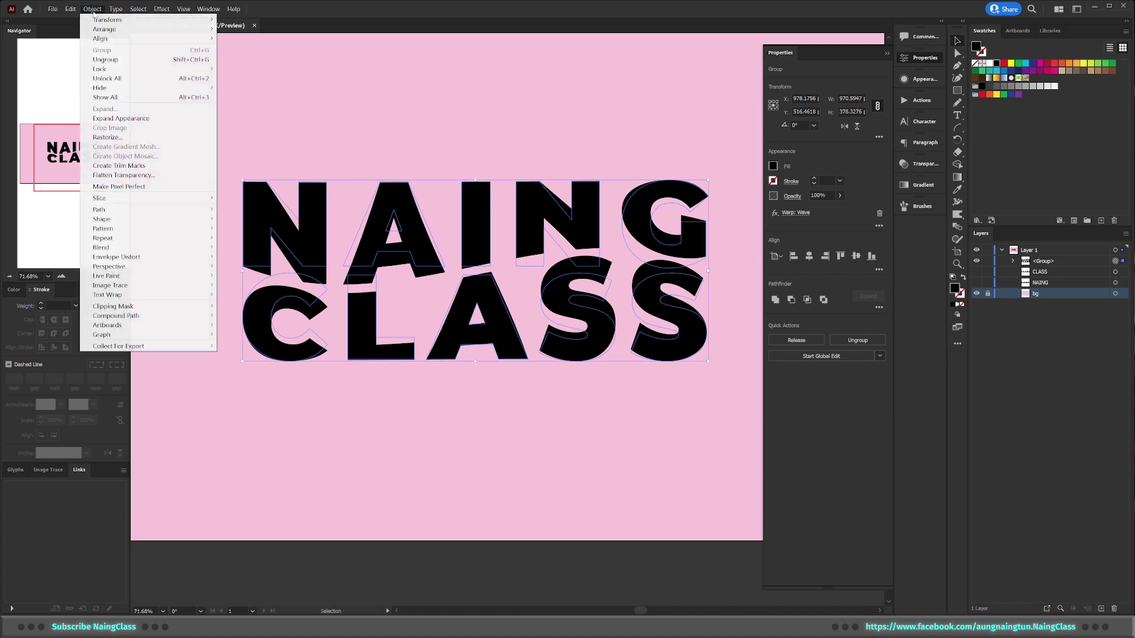
{"action": "left_click", "coordinate": [149, 120]}
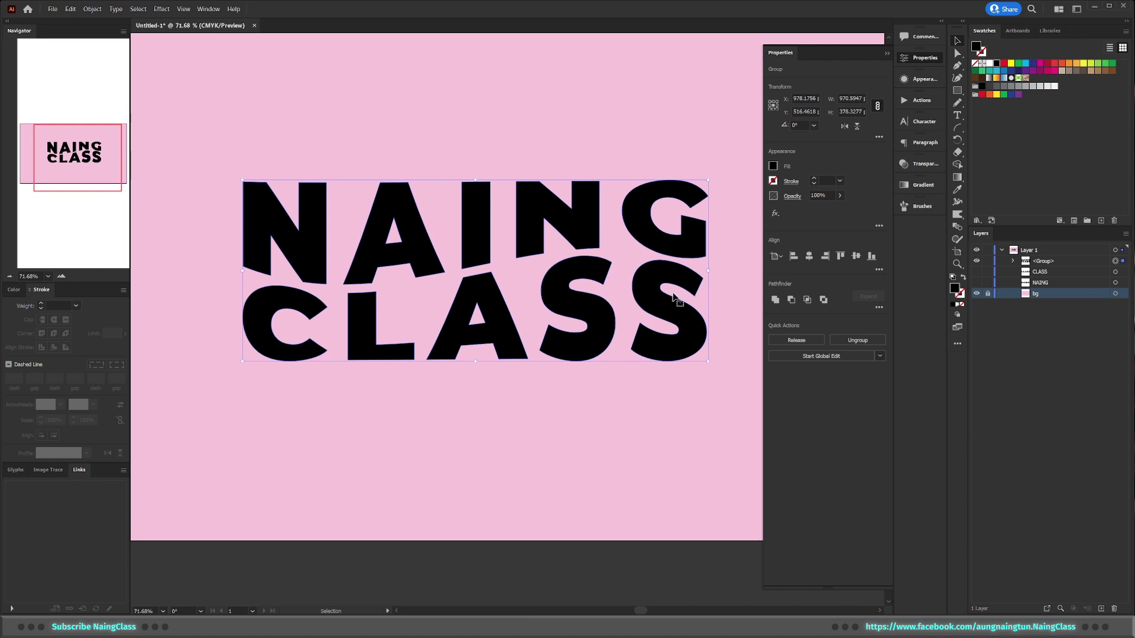
Step: Reselect the whole NAING CLASS lettering group on the artboard
{"action": "left_click", "coordinate": [886, 54]}
{"action": "left_click", "coordinate": [745, 115]}
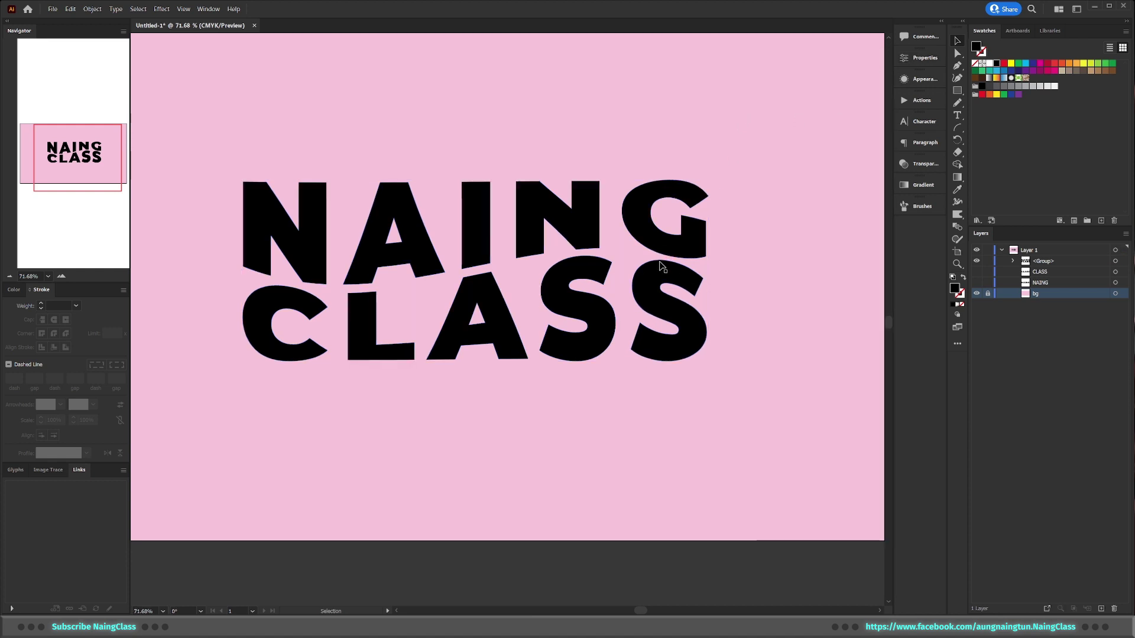
{"action": "left_click_drag", "start_coordinate": [690, 228], "coordinate": [716, 259]}
{"action": "left_click", "coordinate": [717, 269]}
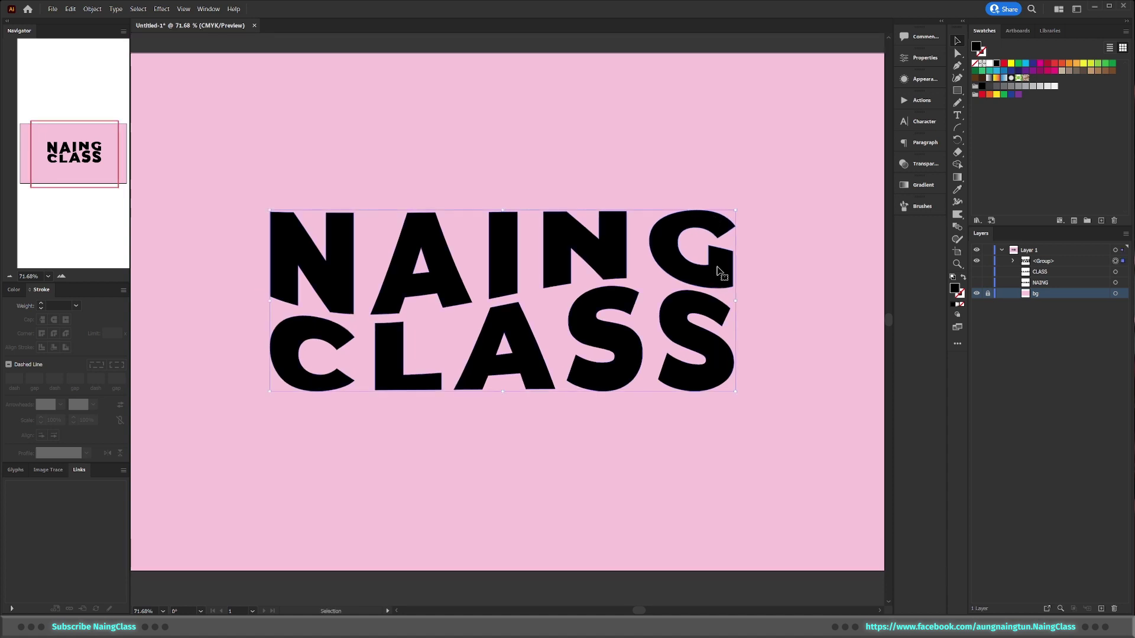
{"action": "scroll", "coordinate": [752, 237], "scroll_direction": "down", "scroll_amount": 2}
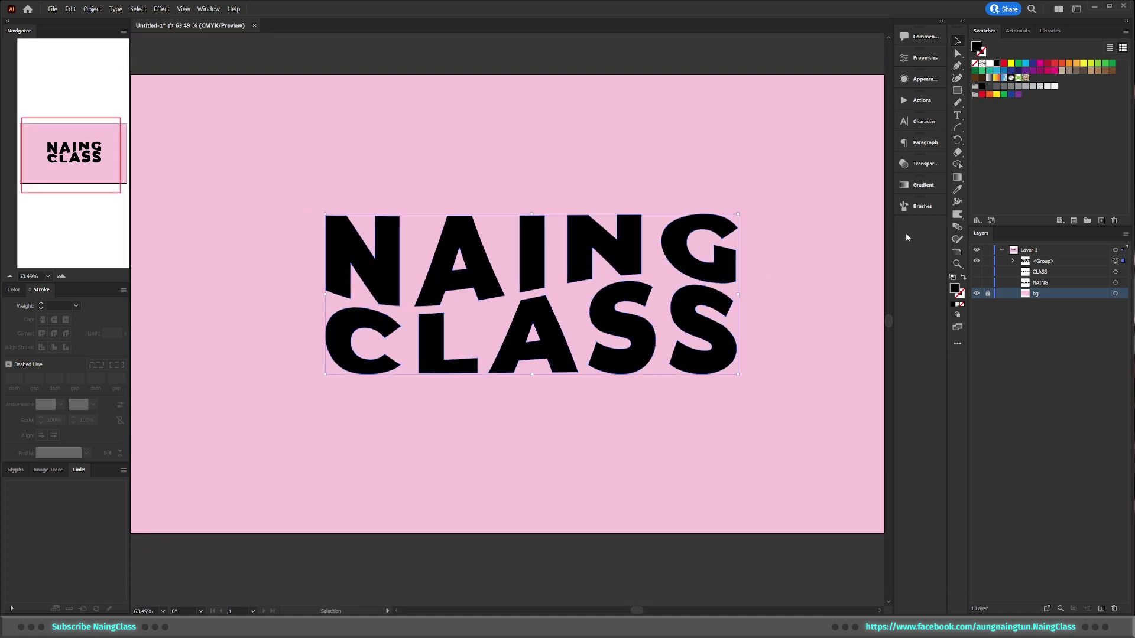
Step: Fill the lettering with magenta and paste a copy directly behind it
{"action": "left_click", "coordinate": [1055, 71]}
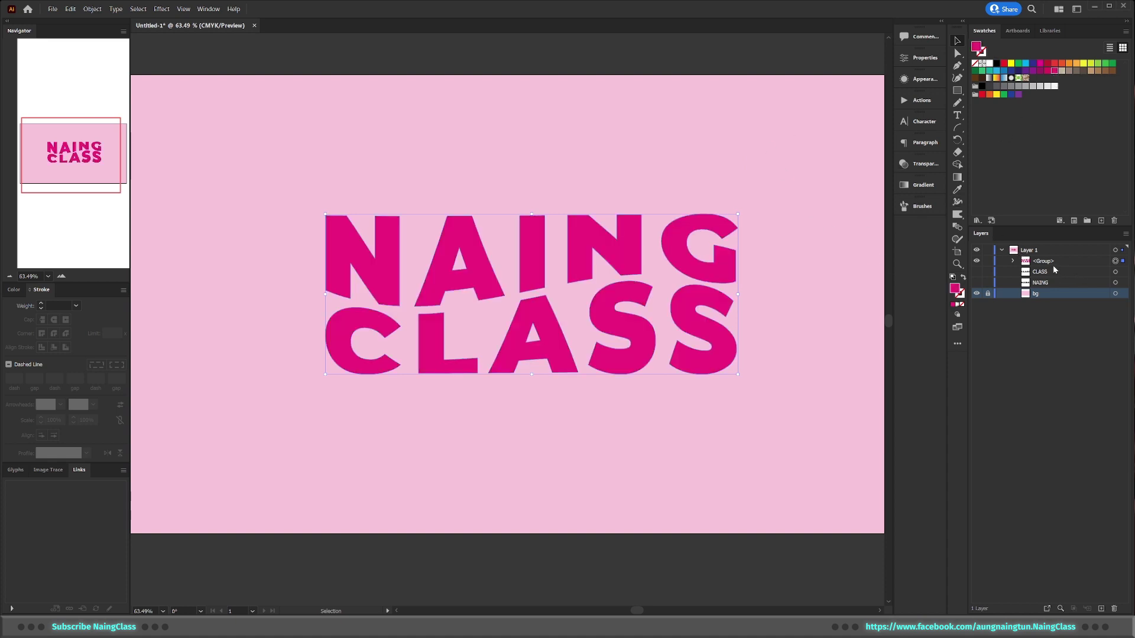
{"action": "key", "text": "ctrl+c"}
{"action": "key", "text": "ctrl+b"}
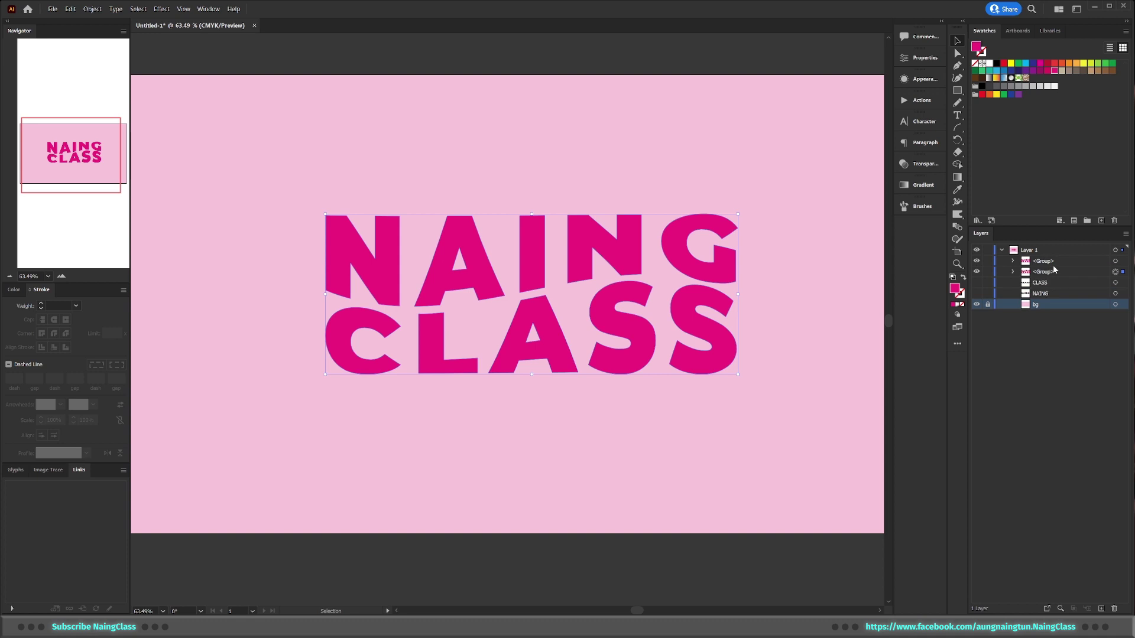
Step: Name the two groups 'front' and 'back', lock front, and select the back lettering
{"action": "double_click", "coordinate": [1043, 261]}
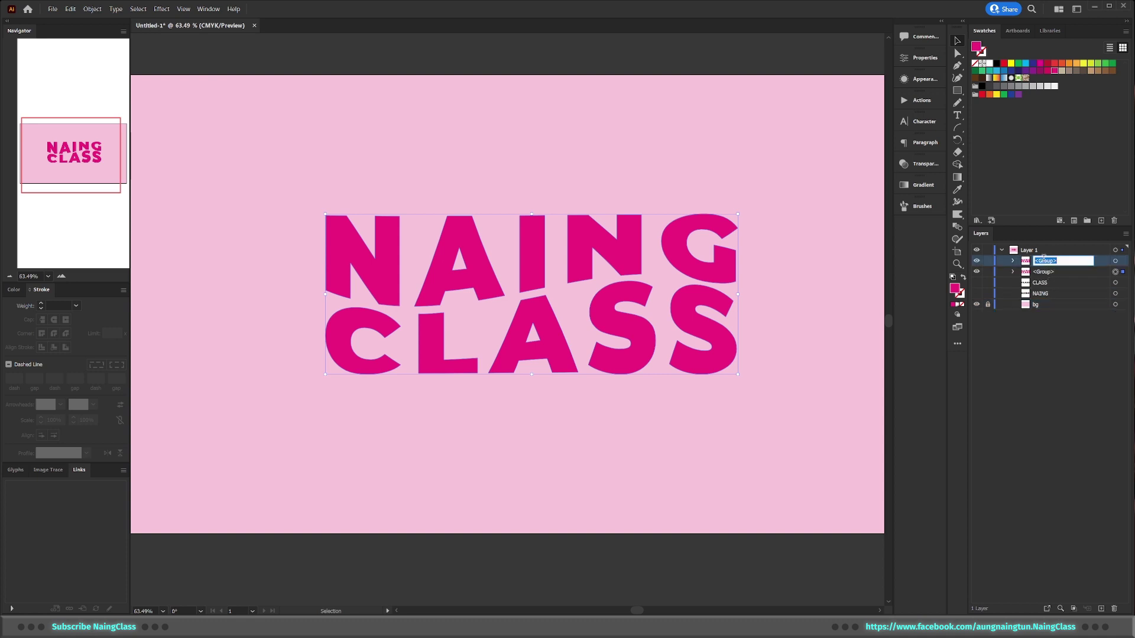
{"action": "type", "text": "front"}
{"action": "key", "text": "Return"}
{"action": "double_click", "coordinate": [1042, 272]}
{"action": "type", "text": "back"}
{"action": "key", "text": "Return"}
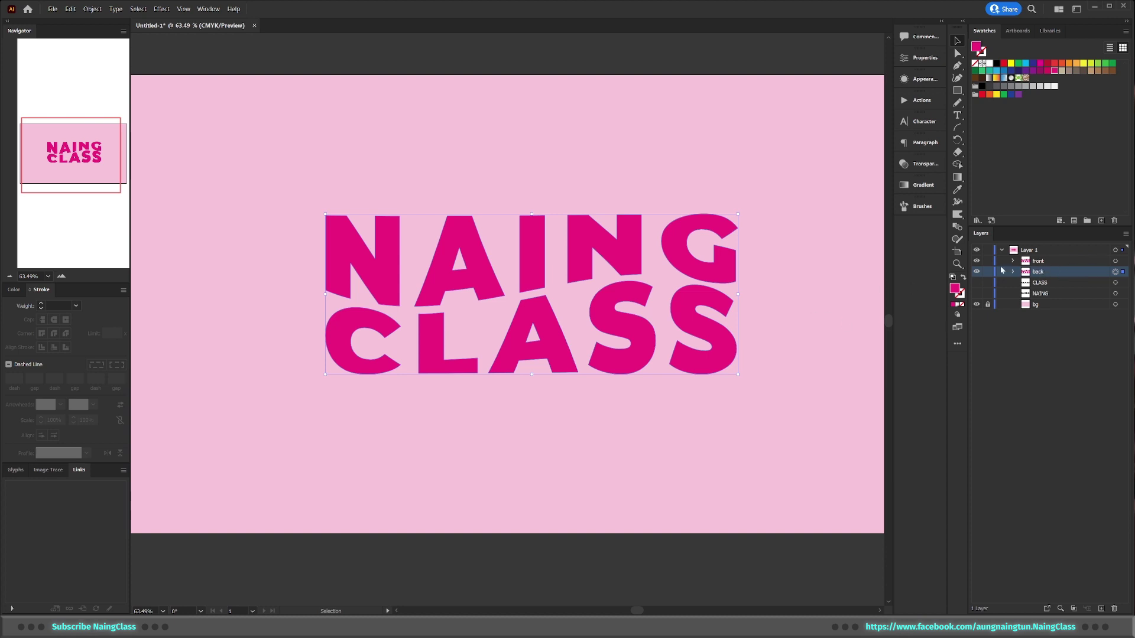
{"action": "left_click", "coordinate": [987, 262]}
{"action": "left_click", "coordinate": [745, 303]}
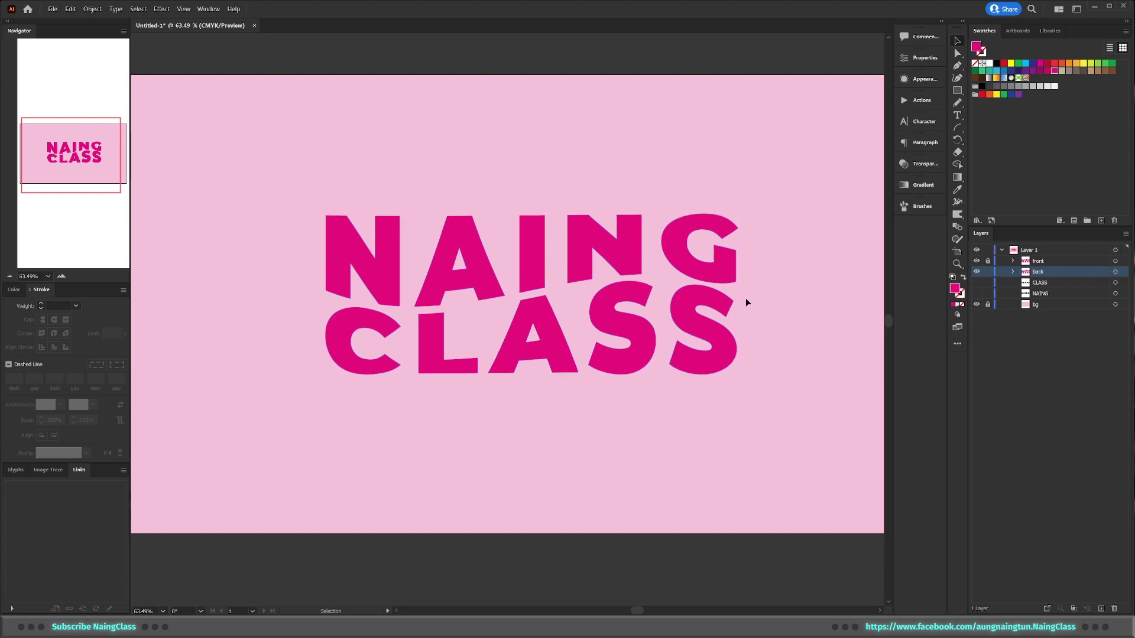
{"action": "left_click", "coordinate": [701, 297]}
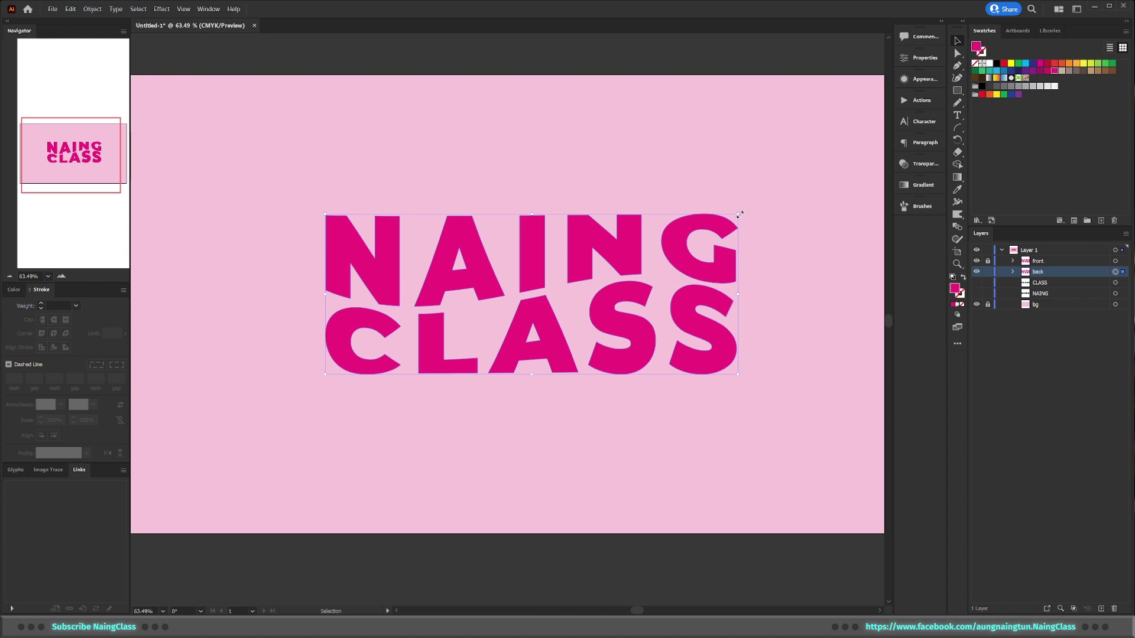
Step: Shrink the back lettering and shift it slightly lower-left
{"action": "left_click_drag", "start_coordinate": [739, 215], "coordinate": [655, 246]}
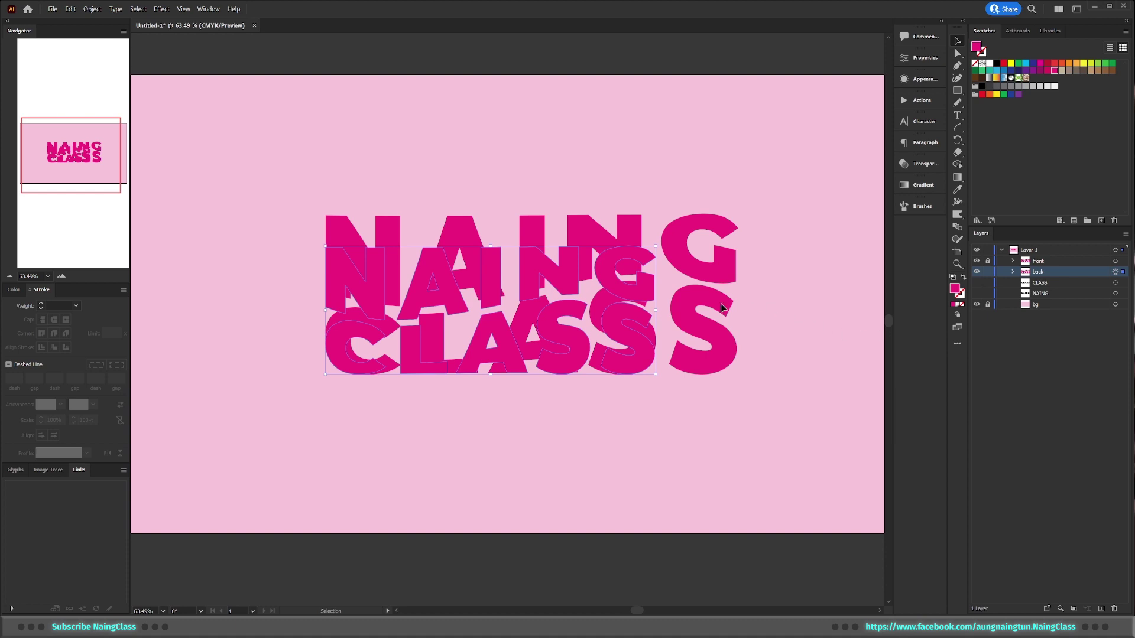
{"action": "left_click_drag", "start_coordinate": [632, 289], "coordinate": [603, 292]}
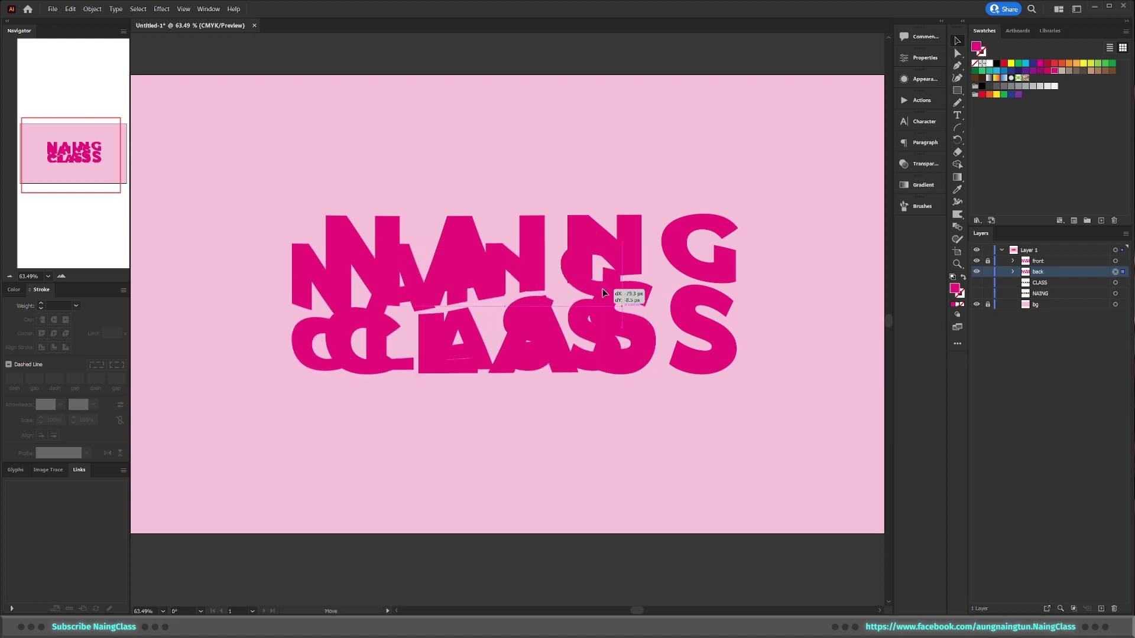
{"action": "mouse_move", "coordinate": [603, 292]}
{"action": "left_mouse_down"}
{"action": "mouse_move", "coordinate": [635, 288]}
{"action": "mouse_move", "coordinate": [617, 290]}
{"action": "left_mouse_up"}
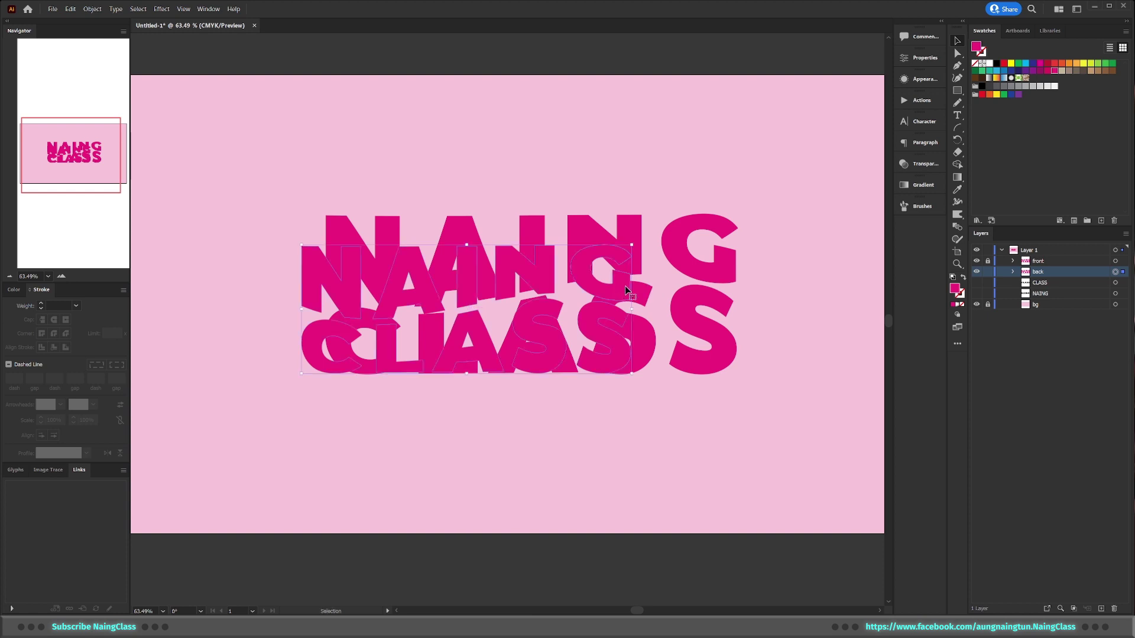
Step: Unlock the front layer and duplicate it via the New Layer button
{"action": "left_click", "coordinate": [977, 261]}
{"action": "left_click", "coordinate": [977, 261]}
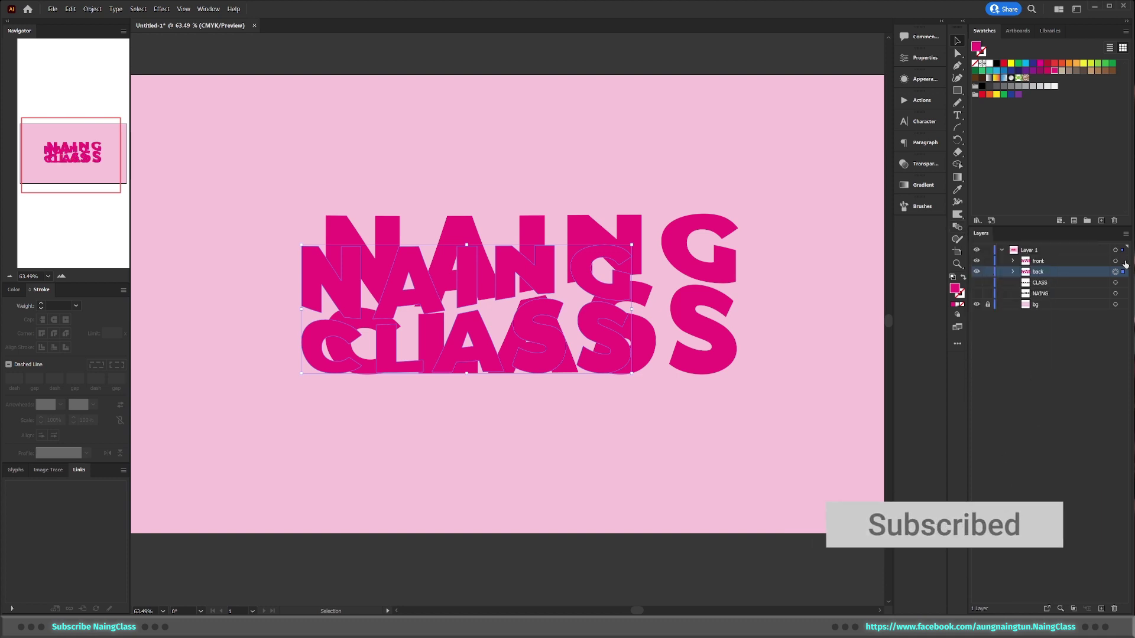
{"action": "left_click", "coordinate": [1043, 262]}
{"action": "left_click_drag", "start_coordinate": [1044, 264], "coordinate": [1103, 609]}
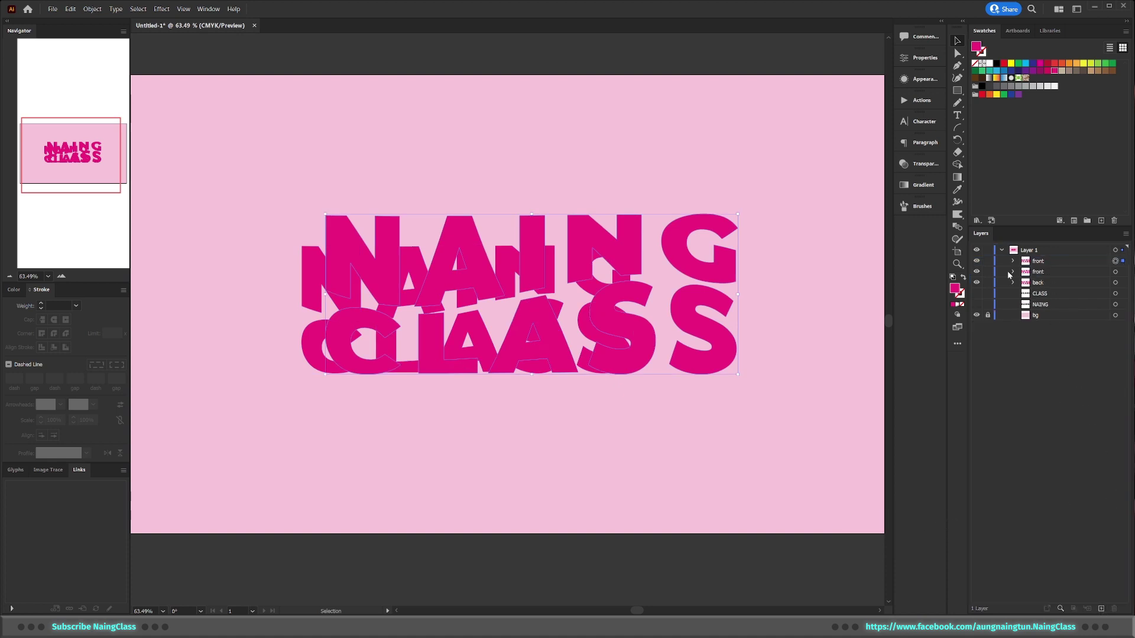
{"action": "double_click", "coordinate": [1054, 264]}
{"action": "key", "text": "Return"}
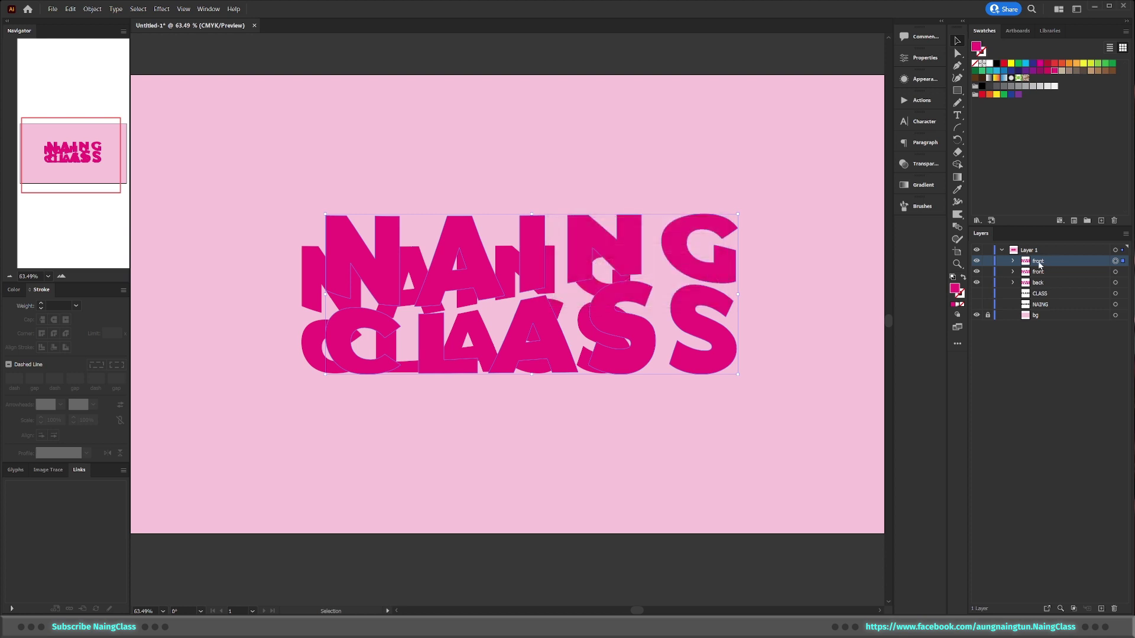
Step: Rename the duplicate 'front_color', hide it, and select all the lettering
{"action": "double_click", "coordinate": [1041, 261]}
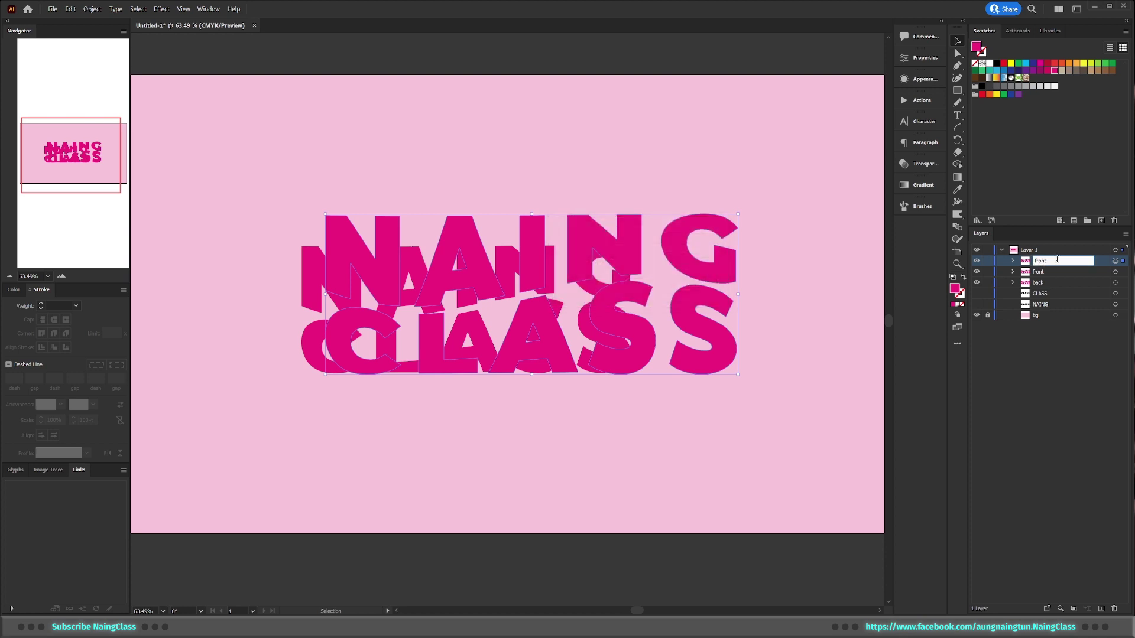
{"action": "type", "text": "_clor"}
{"action": "key", "text": "Return"}
{"action": "left_click", "coordinate": [977, 262]}
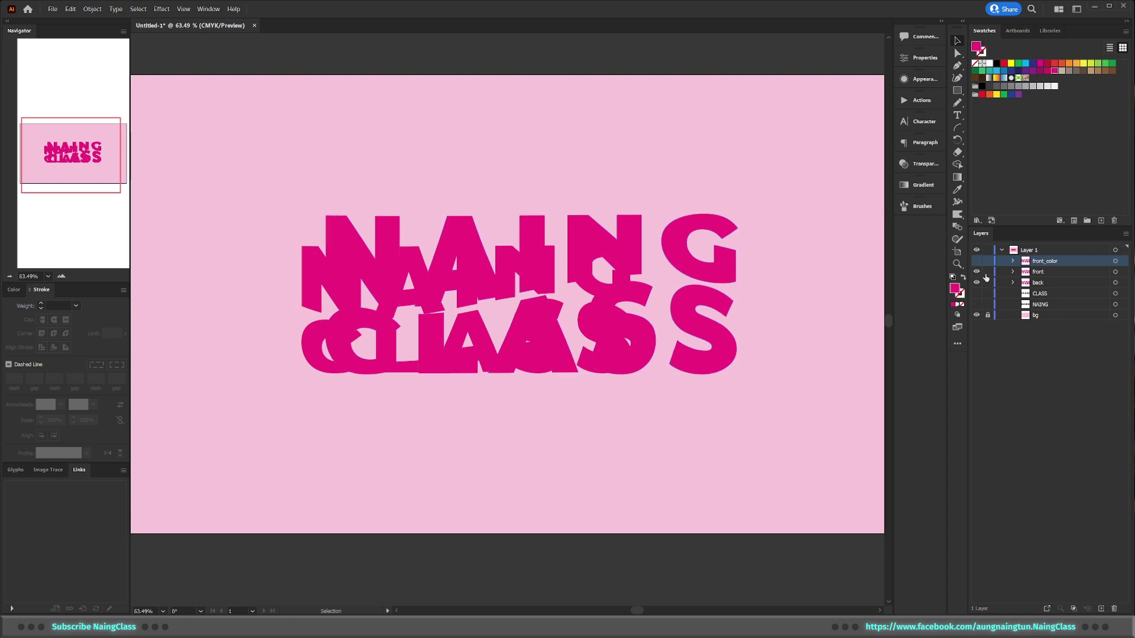
{"action": "key", "text": "ctrl+a"}
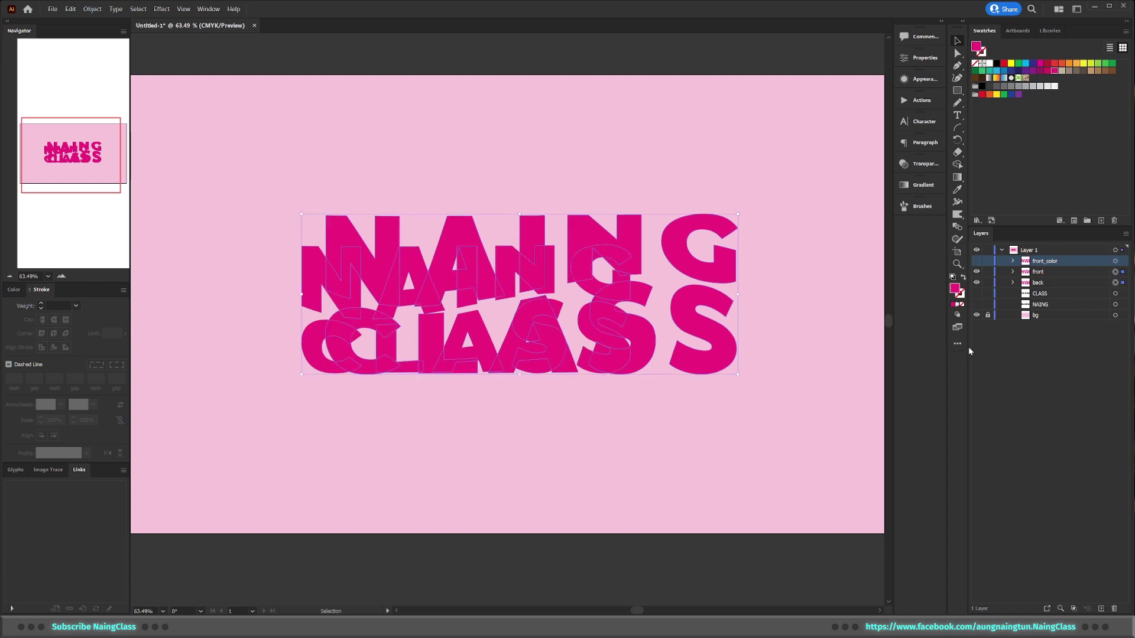
Step: Blend the front and back lettering with the Blend tool
{"action": "scroll", "coordinate": [321, 255], "scroll_direction": "up", "scroll_amount": 5}
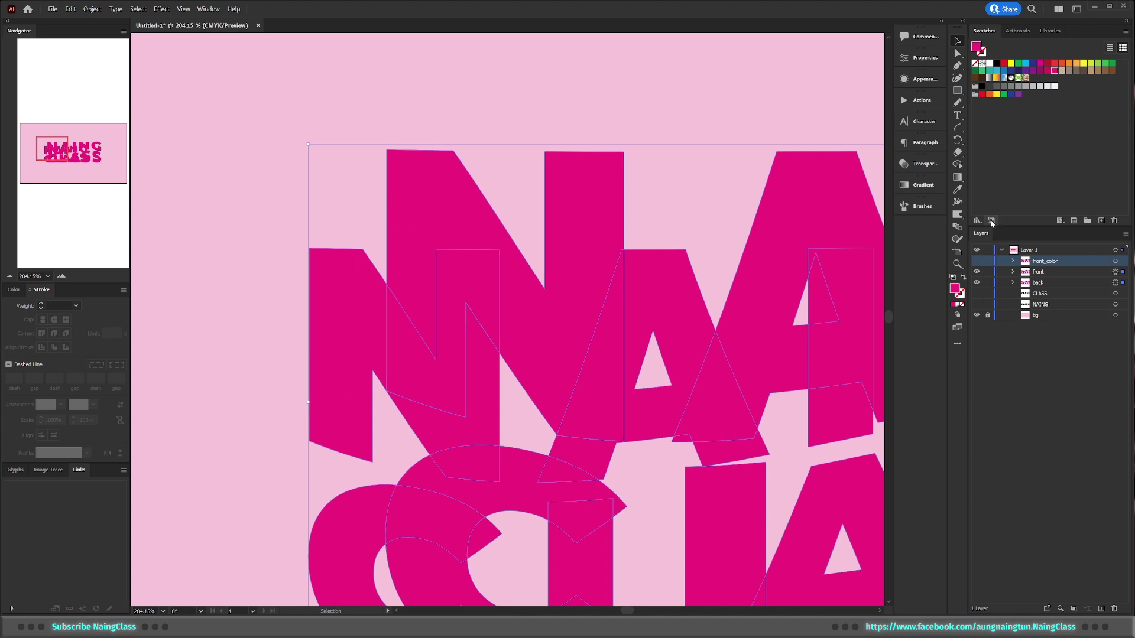
{"action": "left_click", "coordinate": [958, 227]}
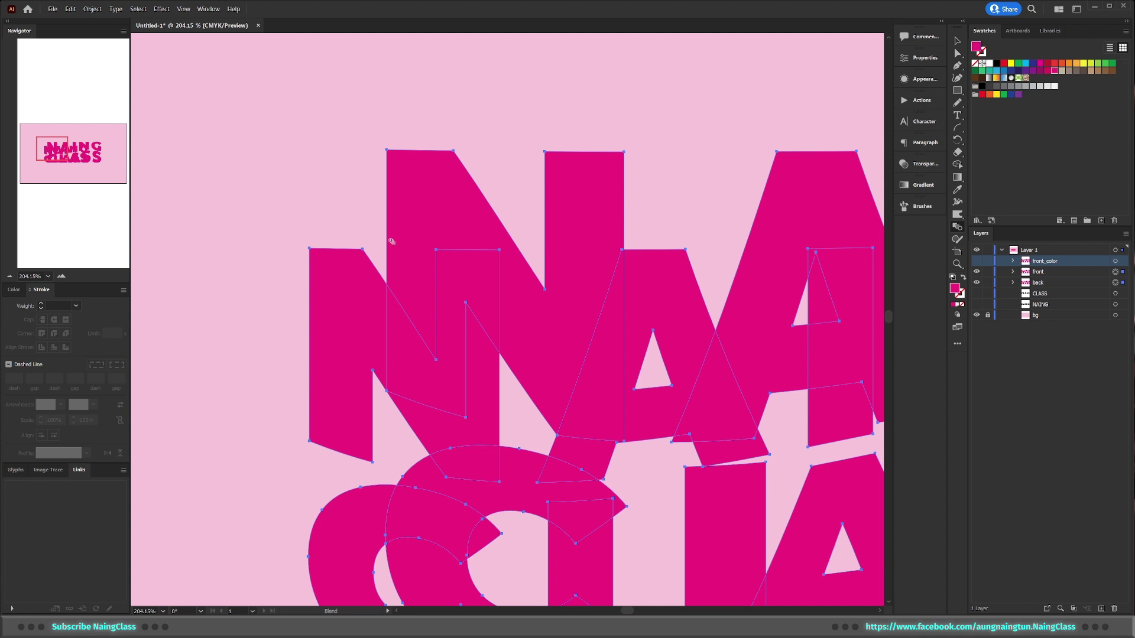
{"action": "left_click", "coordinate": [428, 224]}
{"action": "left_click", "coordinate": [357, 266]}
{"action": "left_click", "coordinate": [331, 319], "text": "ctrl+alt"}
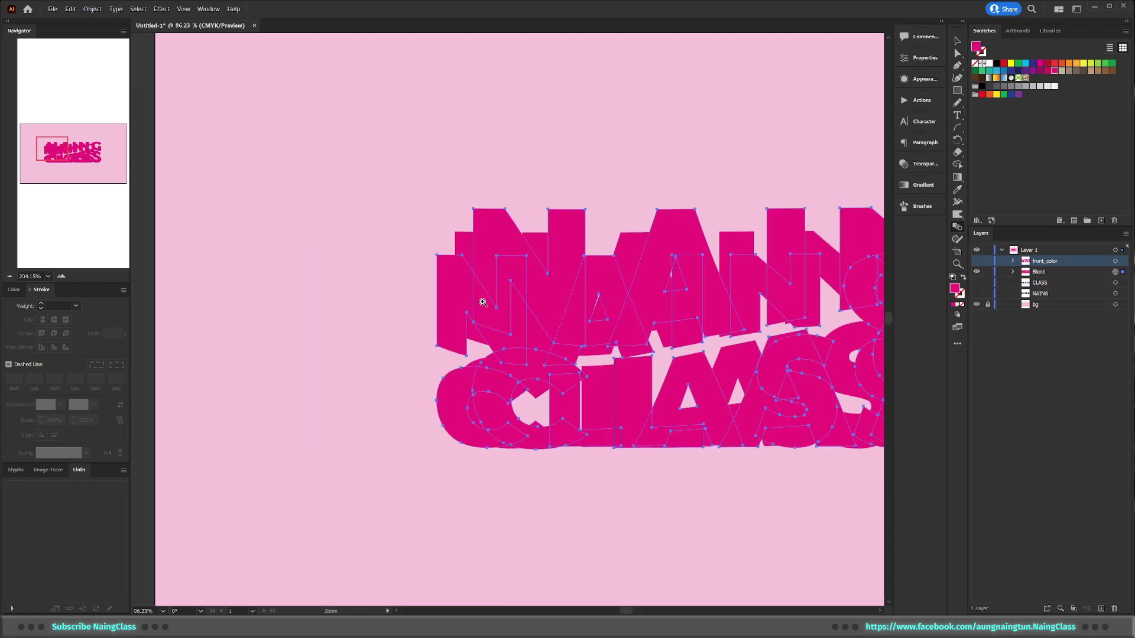
{"action": "left_click", "coordinate": [721, 289], "text": "ctrl+alt"}
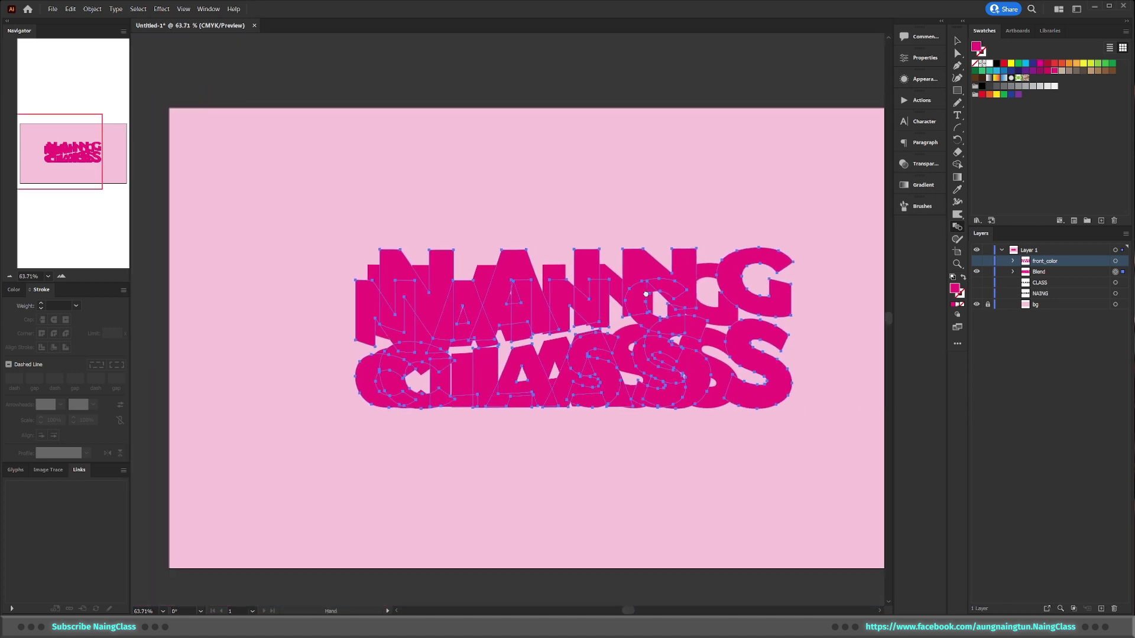
Step: Set the blend spacing to Specified Steps of 150, then deselect the artwork
{"action": "double_click", "coordinate": [959, 232]}
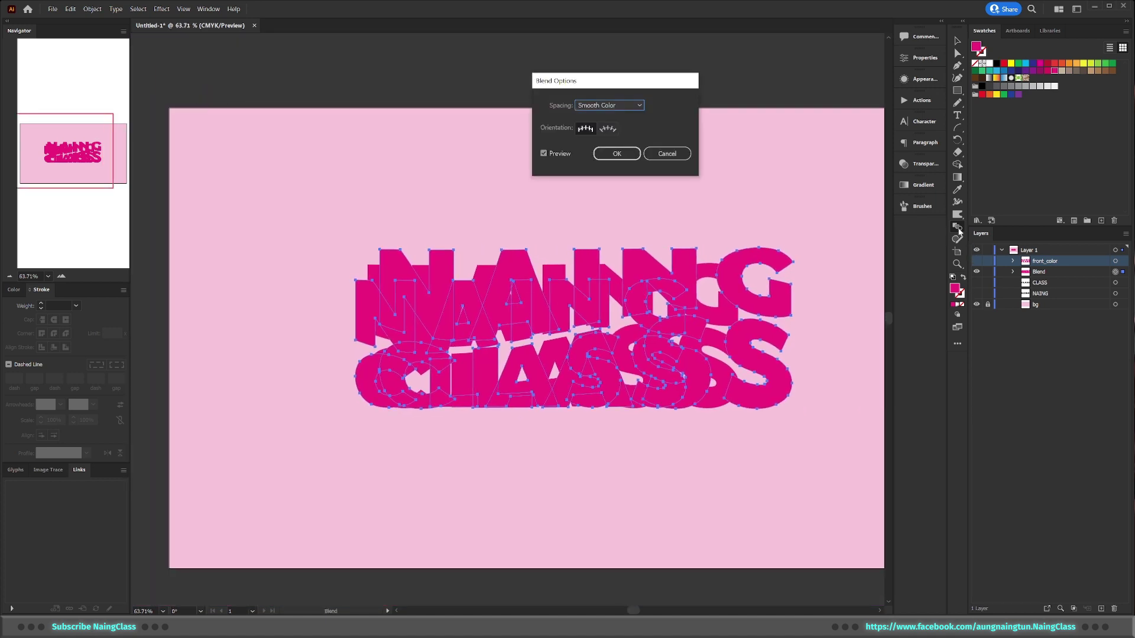
{"action": "left_click", "coordinate": [608, 106]}
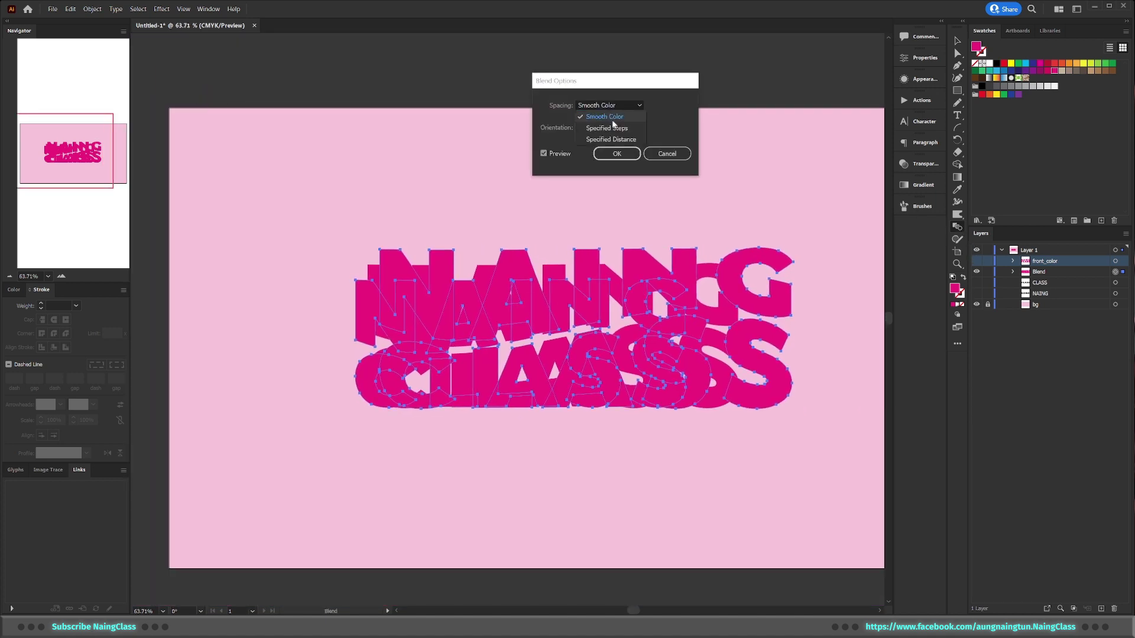
{"action": "left_click", "coordinate": [613, 130]}
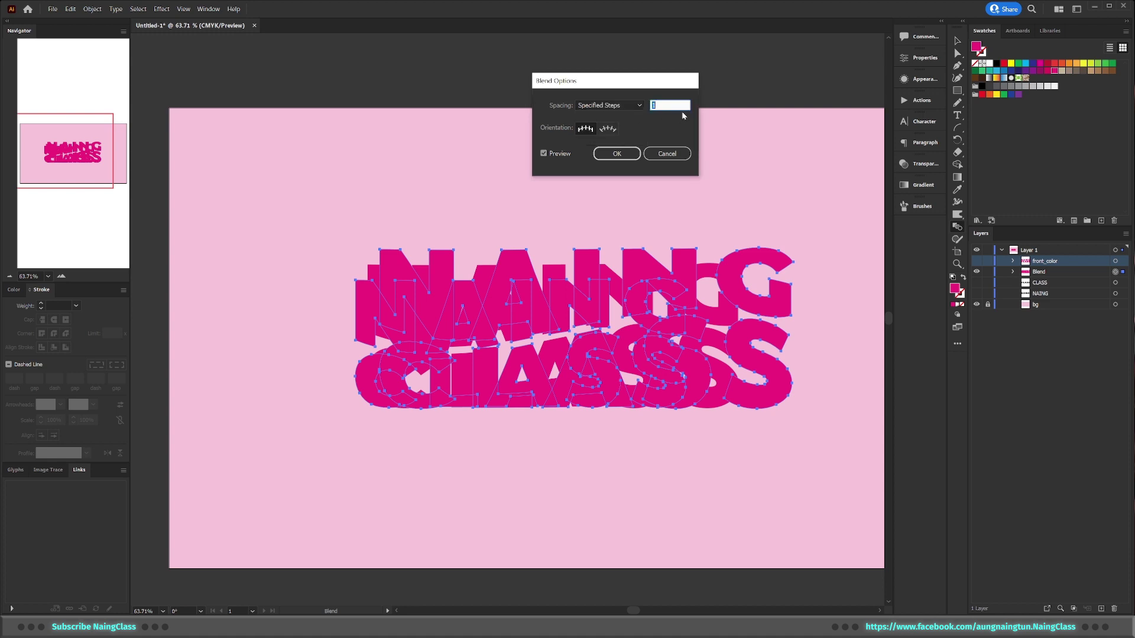
{"action": "left_click", "coordinate": [557, 155]}
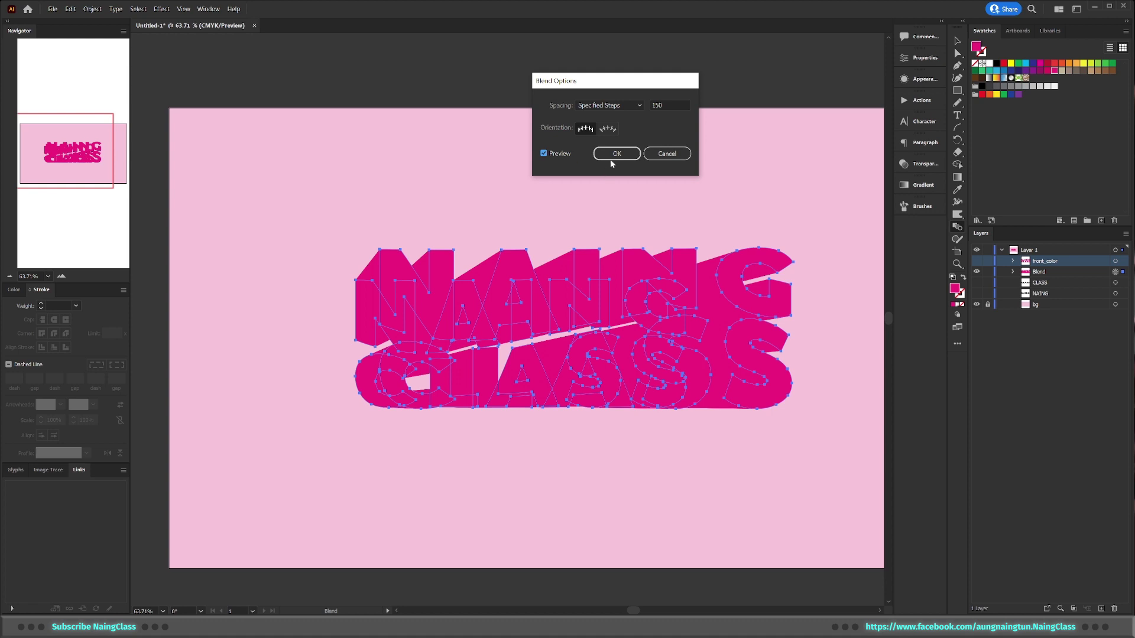
{"action": "left_click", "coordinate": [615, 154]}
{"action": "key", "text": "v"}
{"action": "left_click", "coordinate": [756, 203]}
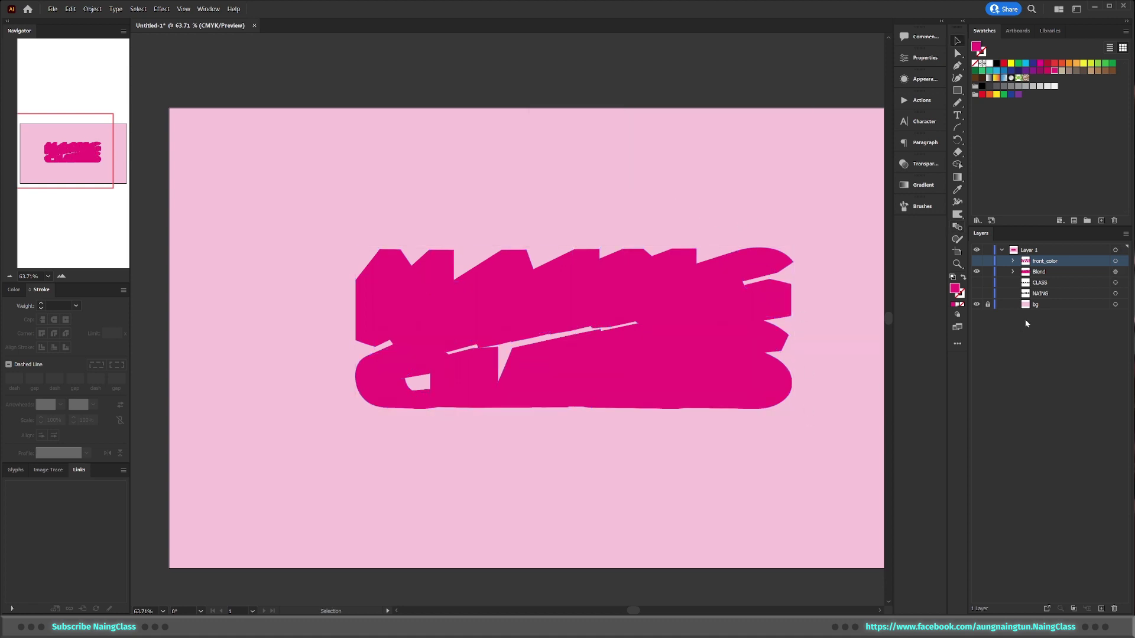
Step: Show the front_color lettering and give its letter faces a lighter pink fill
{"action": "left_click", "coordinate": [1123, 262]}
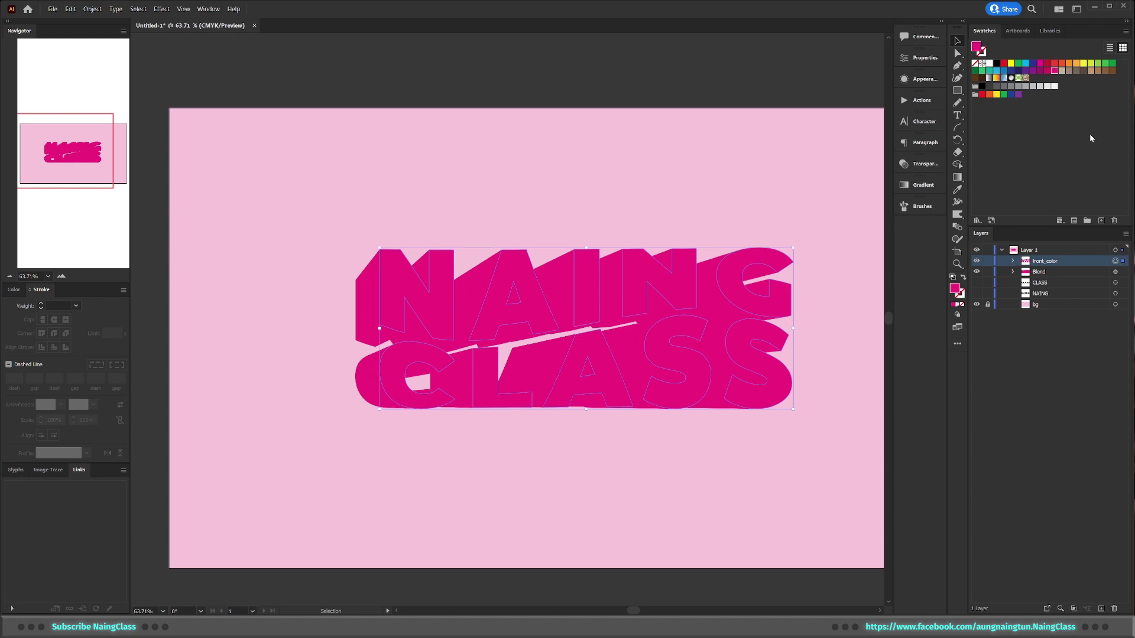
{"action": "double_click", "coordinate": [955, 289]}
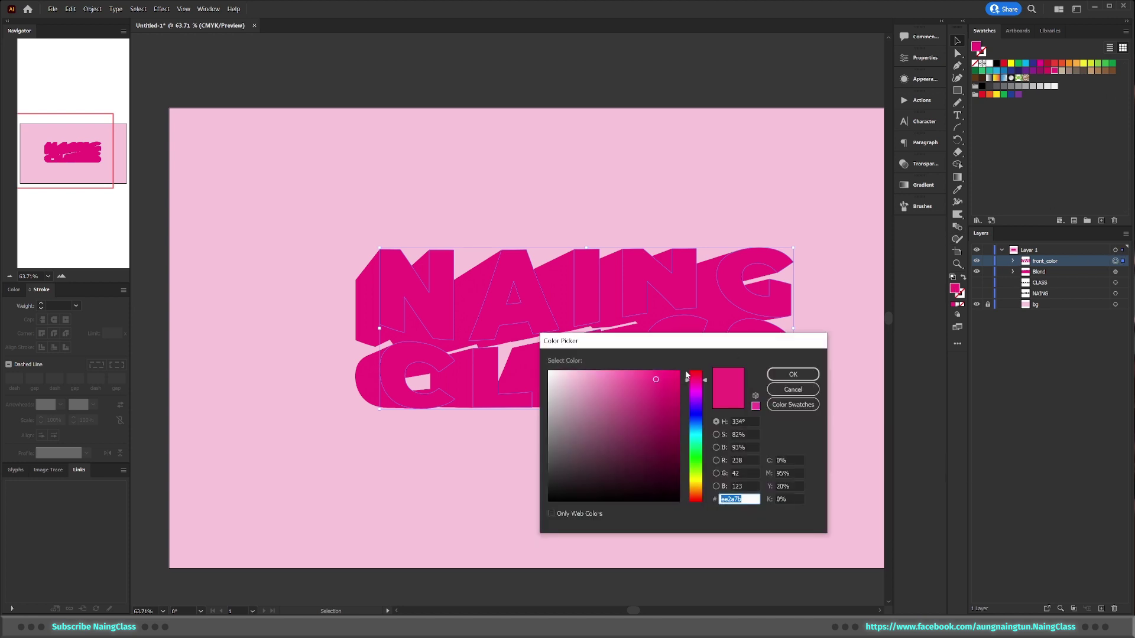
{"action": "left_click_drag", "start_coordinate": [647, 376], "coordinate": [637, 369]}
{"action": "left_click", "coordinate": [793, 375]}
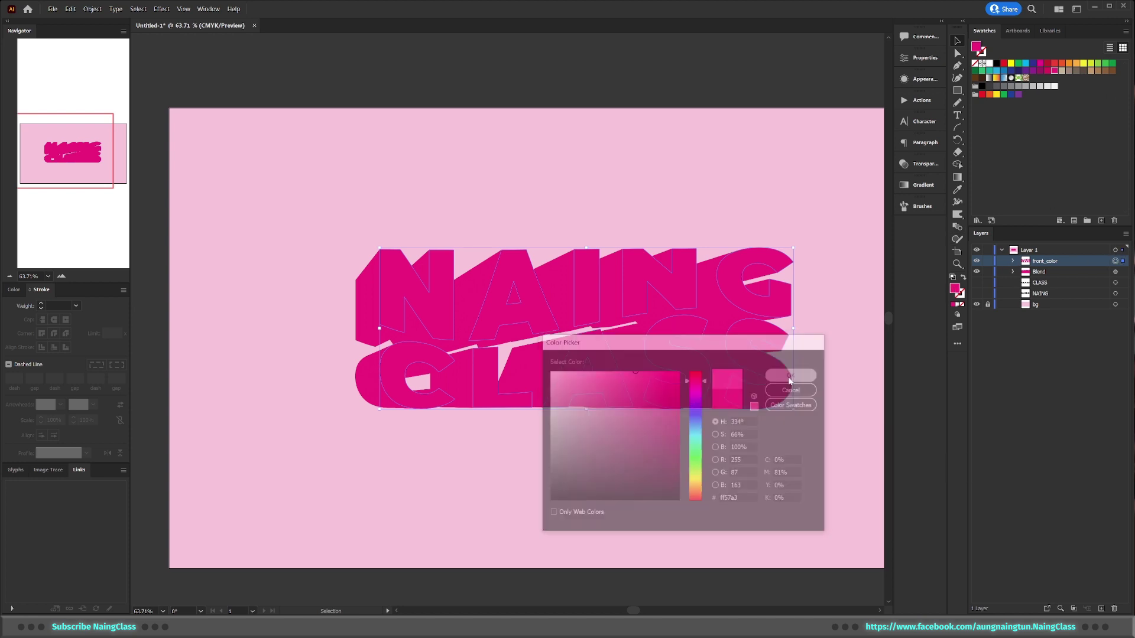
{"action": "left_click_drag", "start_coordinate": [772, 224], "coordinate": [760, 240]}
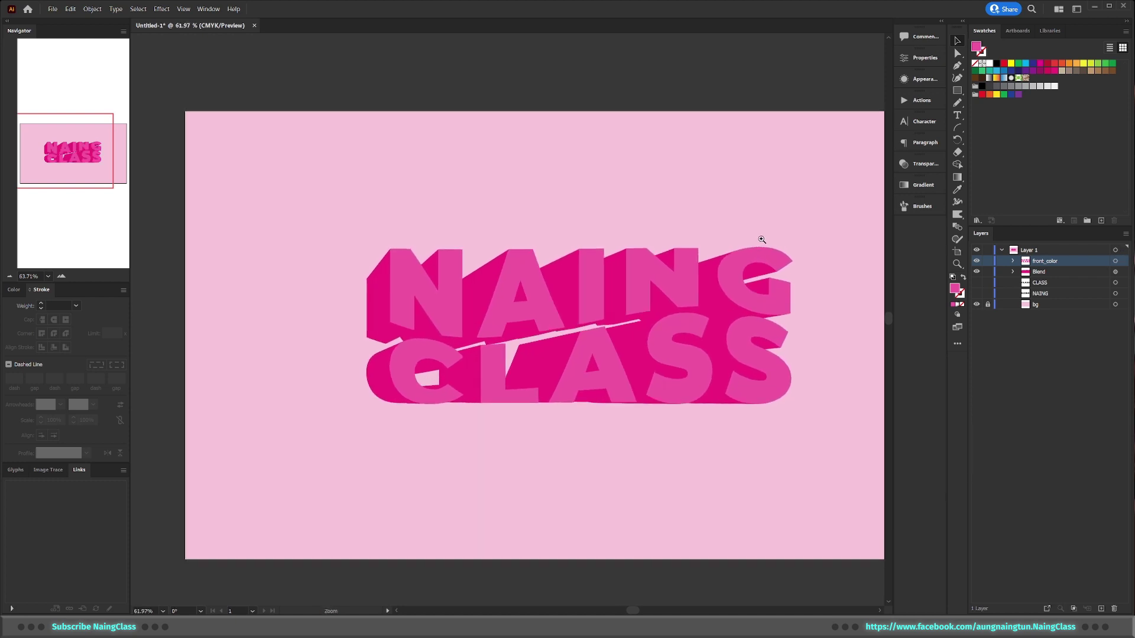
{"action": "left_click", "coordinate": [1116, 262]}
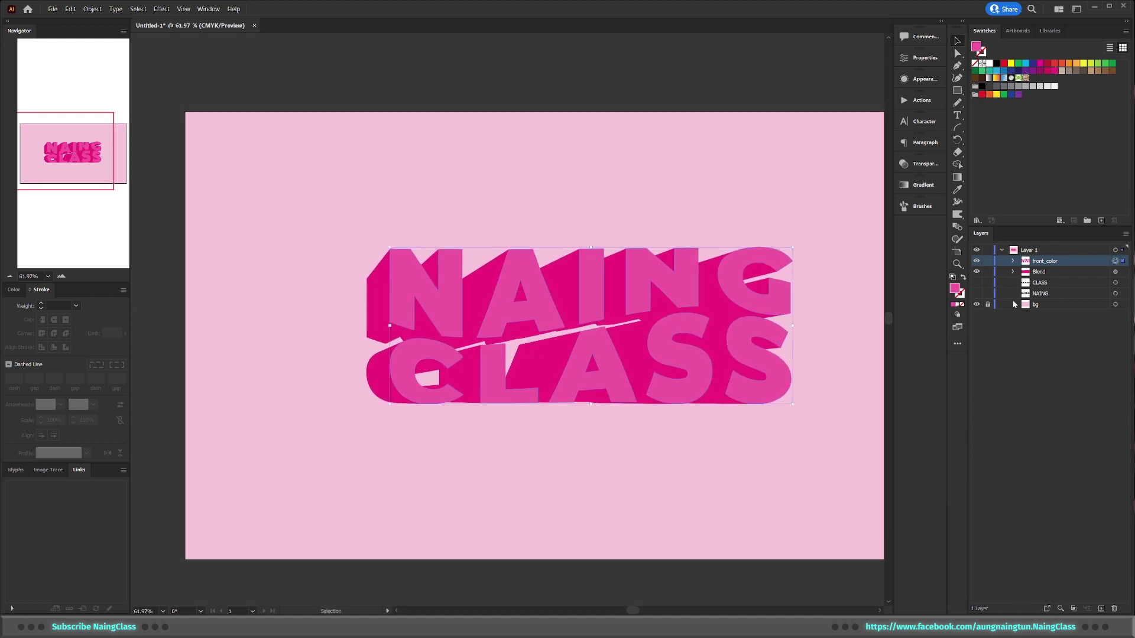
{"action": "double_click", "coordinate": [954, 289]}
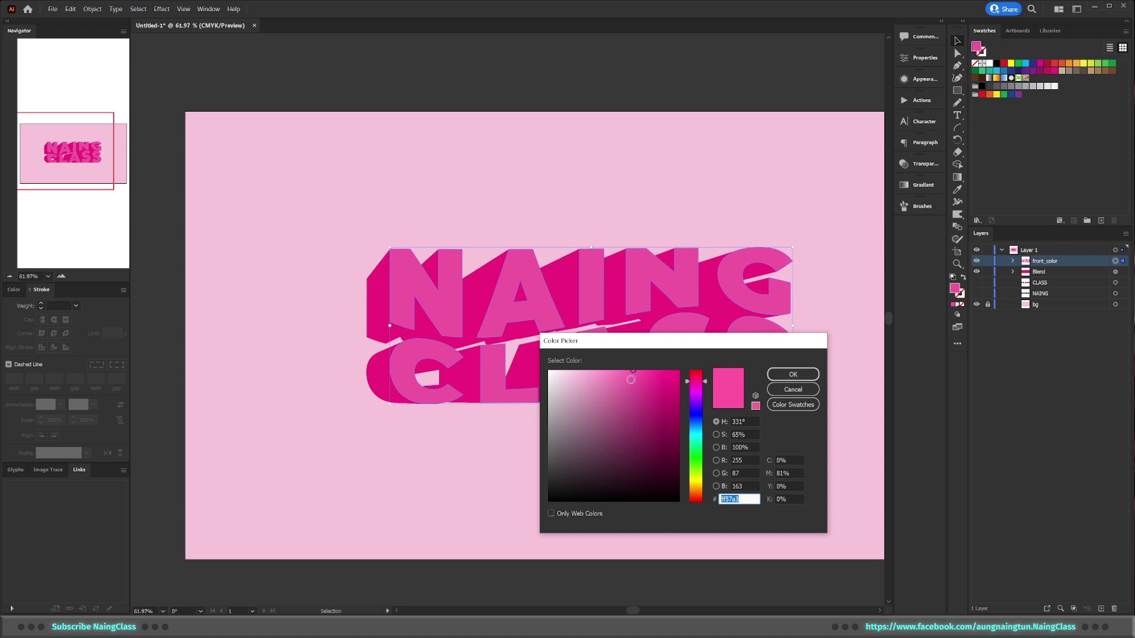
{"action": "left_click", "coordinate": [617, 371]}
{"action": "left_click", "coordinate": [789, 375]}
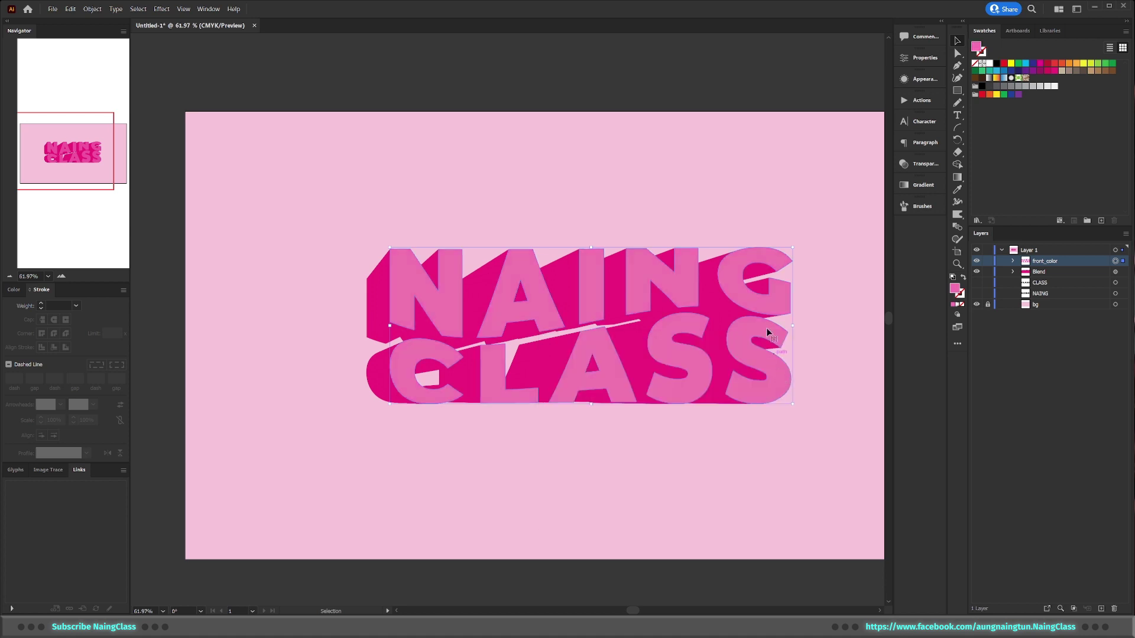
{"action": "scroll", "coordinate": [750, 218], "scroll_direction": "down", "scroll_amount": 2}
{"action": "scroll", "coordinate": [750, 218], "scroll_direction": "up", "scroll_amount": 2}
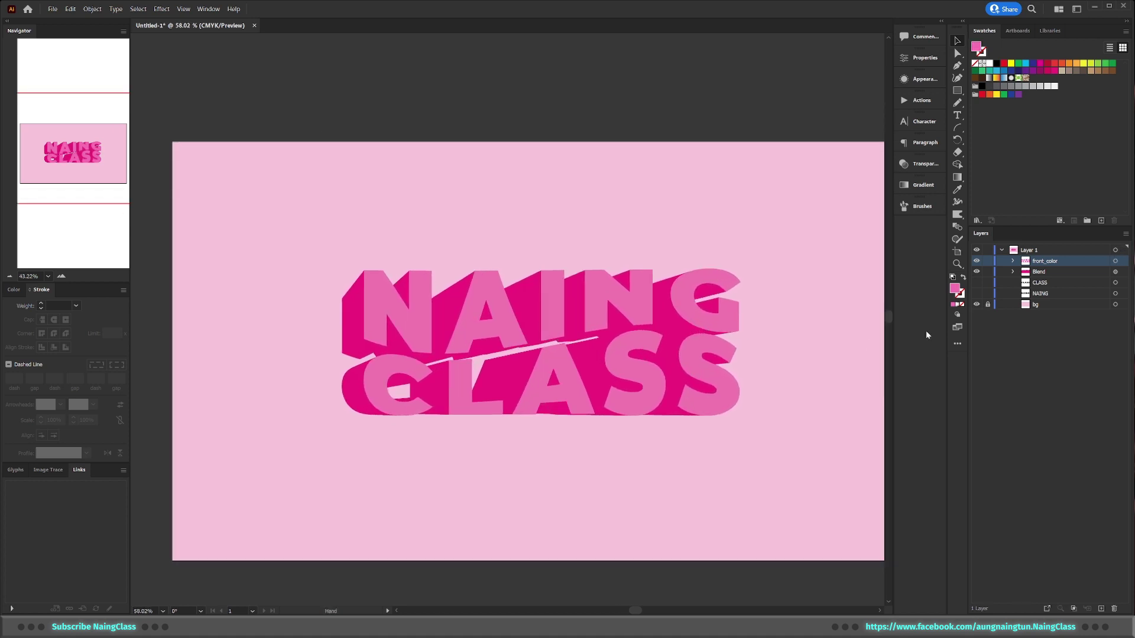
Step: Select the blend's 'back' object and move and resize it so the extrusion trails down-left
{"action": "left_click", "coordinate": [1009, 271]}
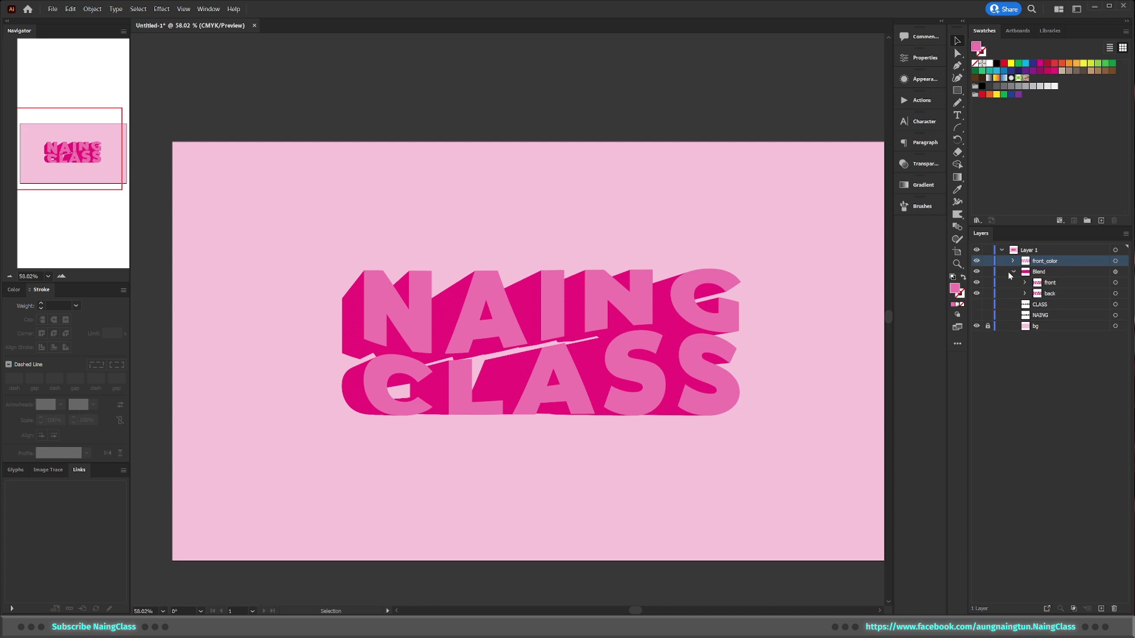
{"action": "left_click", "coordinate": [1122, 294]}
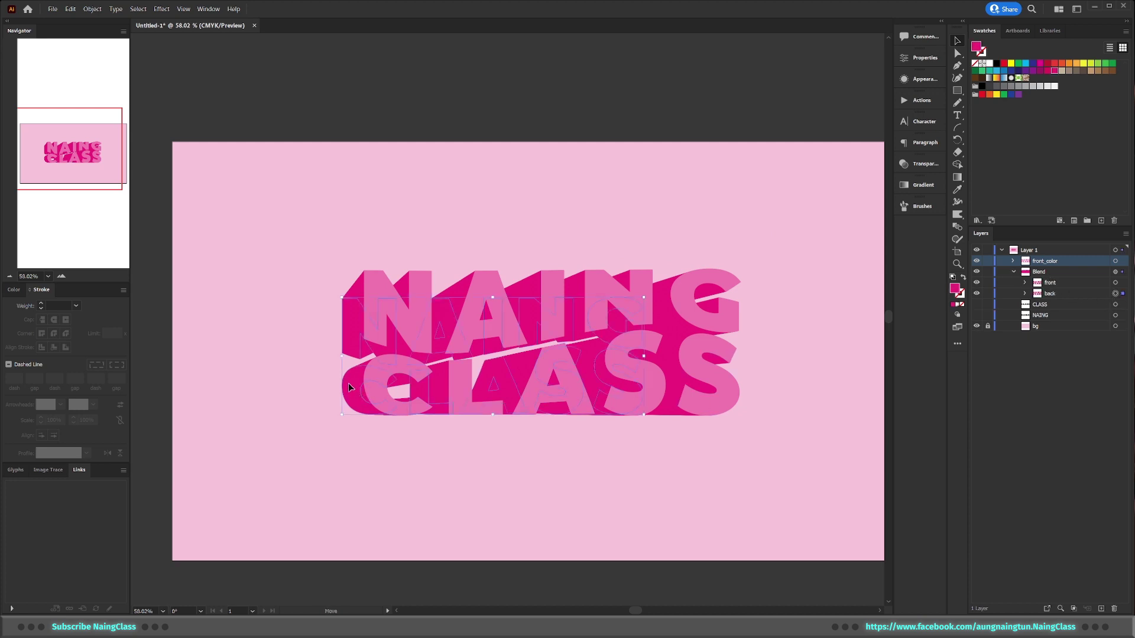
{"action": "left_click_drag", "start_coordinate": [348, 386], "coordinate": [381, 385]}
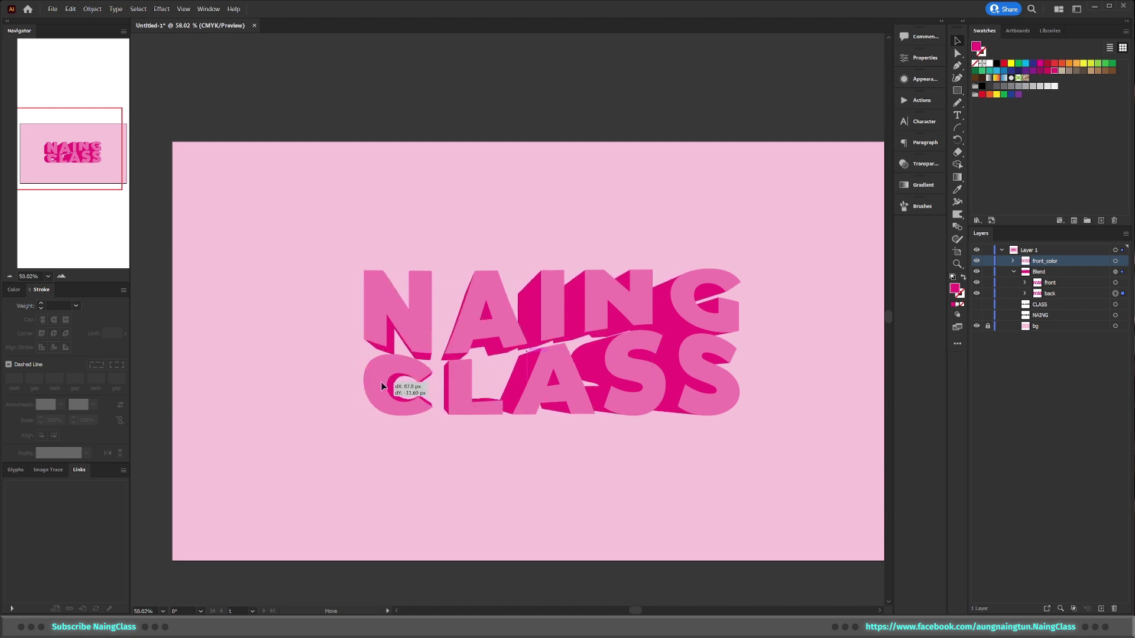
{"action": "left_click_drag", "start_coordinate": [381, 383], "coordinate": [377, 364]}
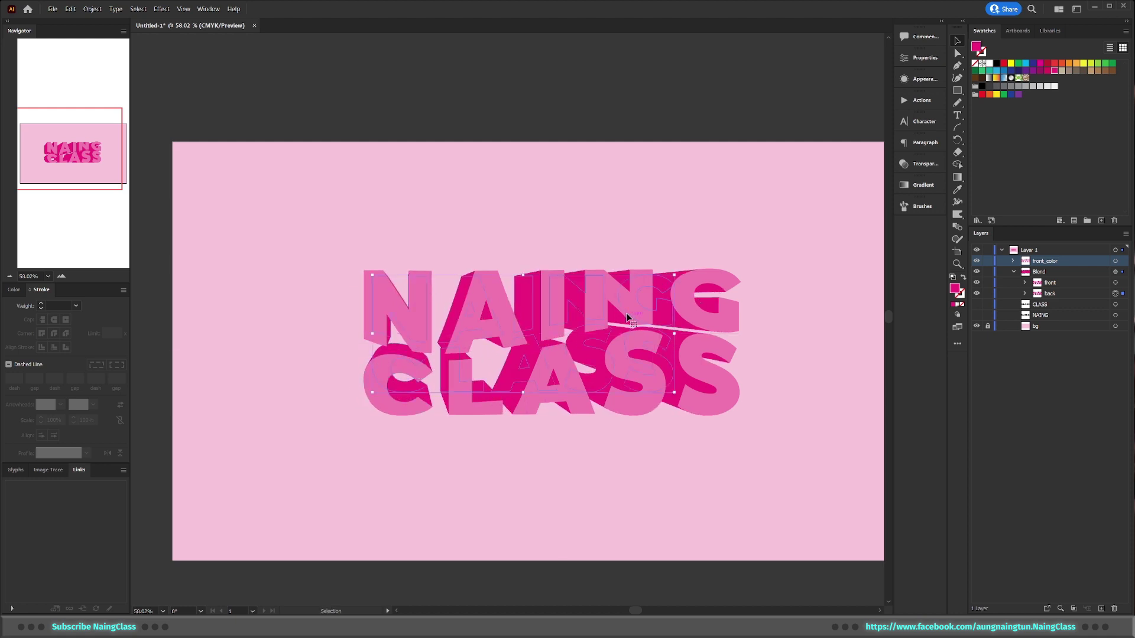
{"action": "left_click_drag", "start_coordinate": [674, 275], "coordinate": [592, 306]}
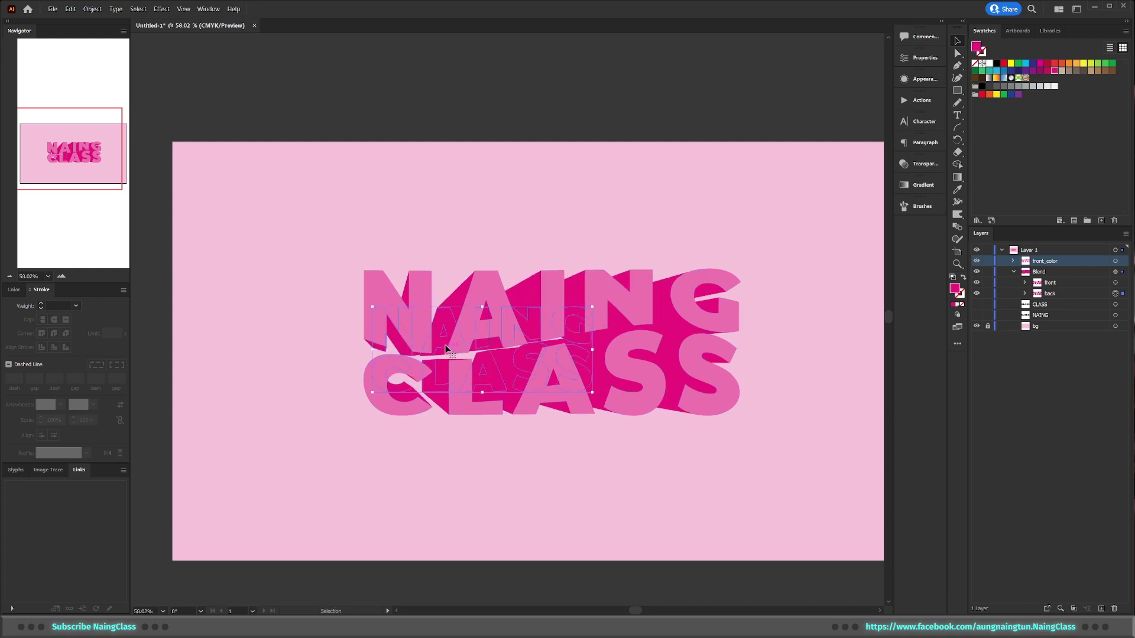
{"action": "left_click_drag", "start_coordinate": [439, 347], "coordinate": [403, 355]}
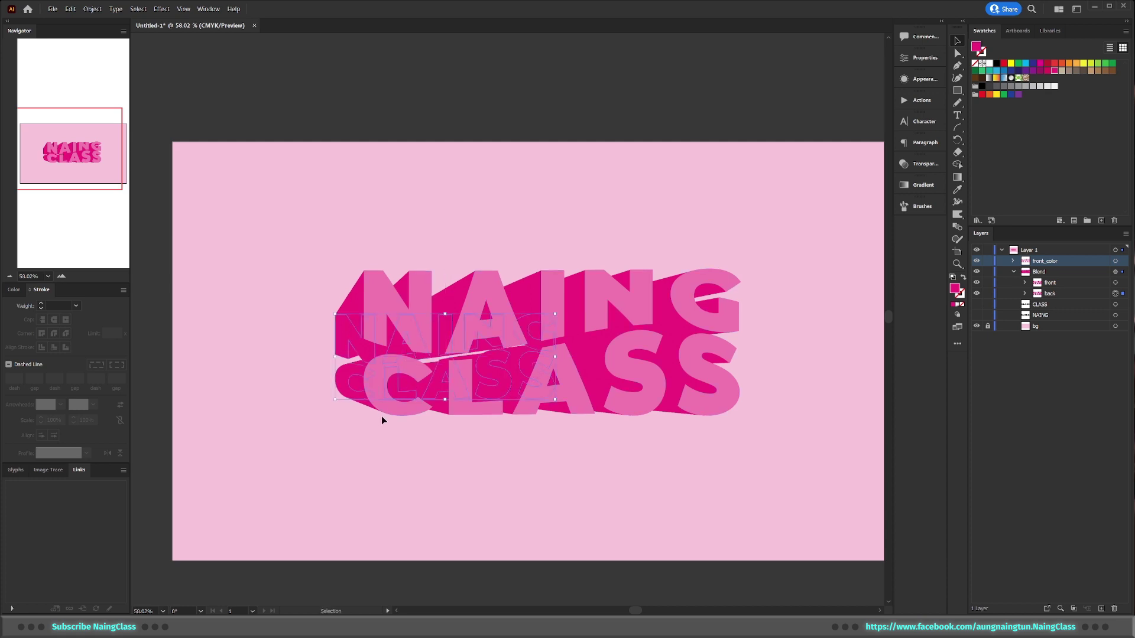
{"action": "mouse_move", "coordinate": [356, 374]}
{"action": "left_mouse_down"}
{"action": "mouse_move", "coordinate": [362, 358]}
{"action": "mouse_move", "coordinate": [450, 363]}
{"action": "mouse_move", "coordinate": [351, 364]}
{"action": "left_mouse_up"}
Step: Collapse the Blend group, lock front_color and Blend, and zoom to the artboard's right edge
{"action": "scroll", "coordinate": [730, 332], "scroll_direction": "down", "scroll_amount": 3}
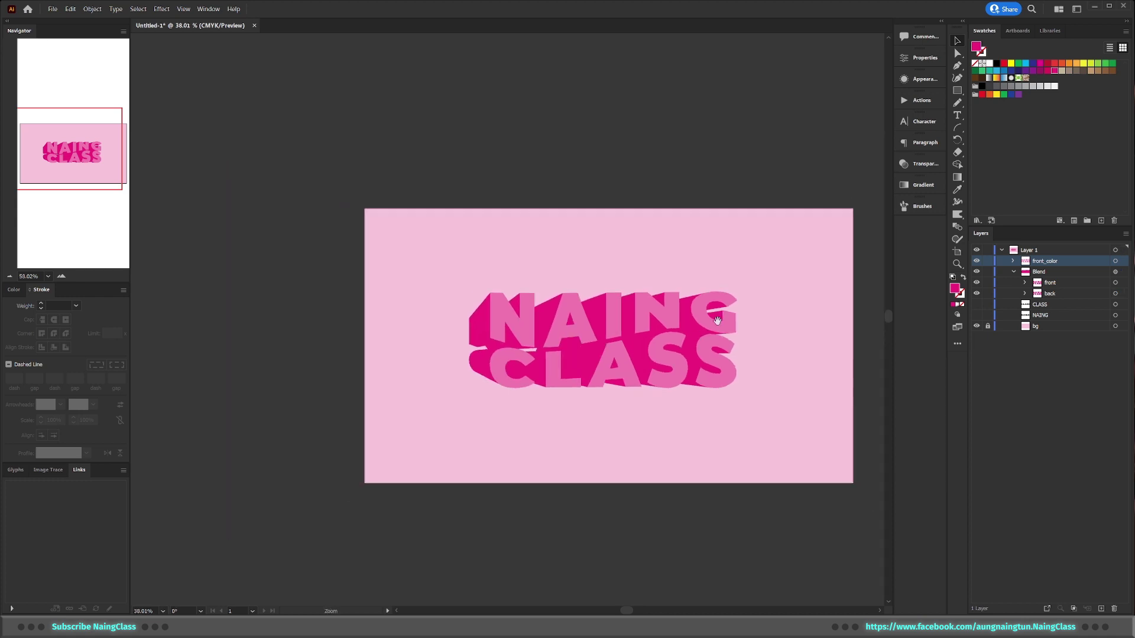
{"action": "left_click_drag", "start_coordinate": [765, 289], "coordinate": [609, 304]}
{"action": "left_click", "coordinate": [1013, 272]}
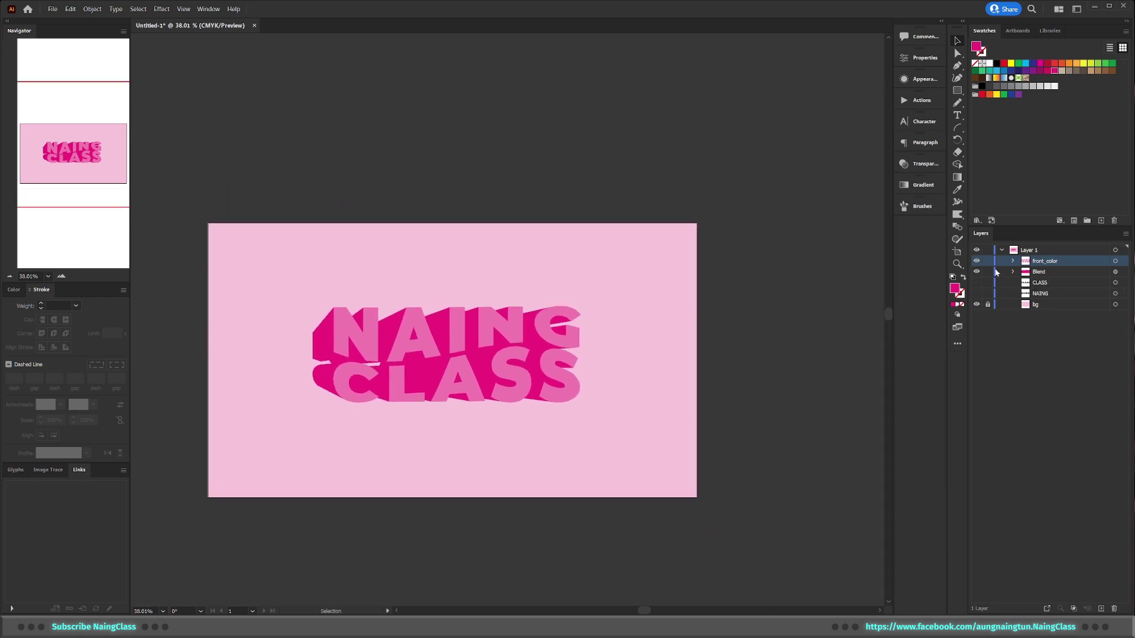
{"action": "mouse_move", "coordinate": [592, 352]}
{"action": "left_mouse_down"}
{"action": "mouse_move", "coordinate": [572, 357]}
{"action": "mouse_move", "coordinate": [660, 359]}
{"action": "left_mouse_up"}
{"action": "scroll", "coordinate": [583, 354], "scroll_direction": "up", "scroll_amount": 1}
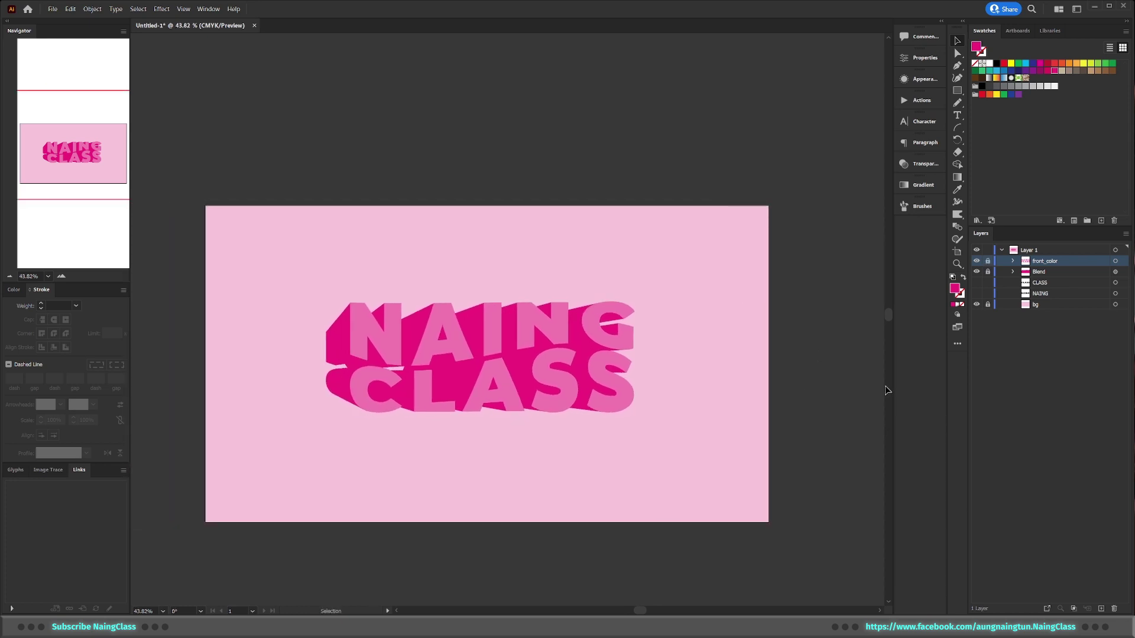
{"action": "left_click_drag", "start_coordinate": [830, 336], "coordinate": [757, 322]}
{"action": "scroll", "coordinate": [760, 327], "scroll_direction": "up", "scroll_amount": 2}
{"action": "scroll", "coordinate": [800, 317], "scroll_direction": "up", "scroll_amount": 1}
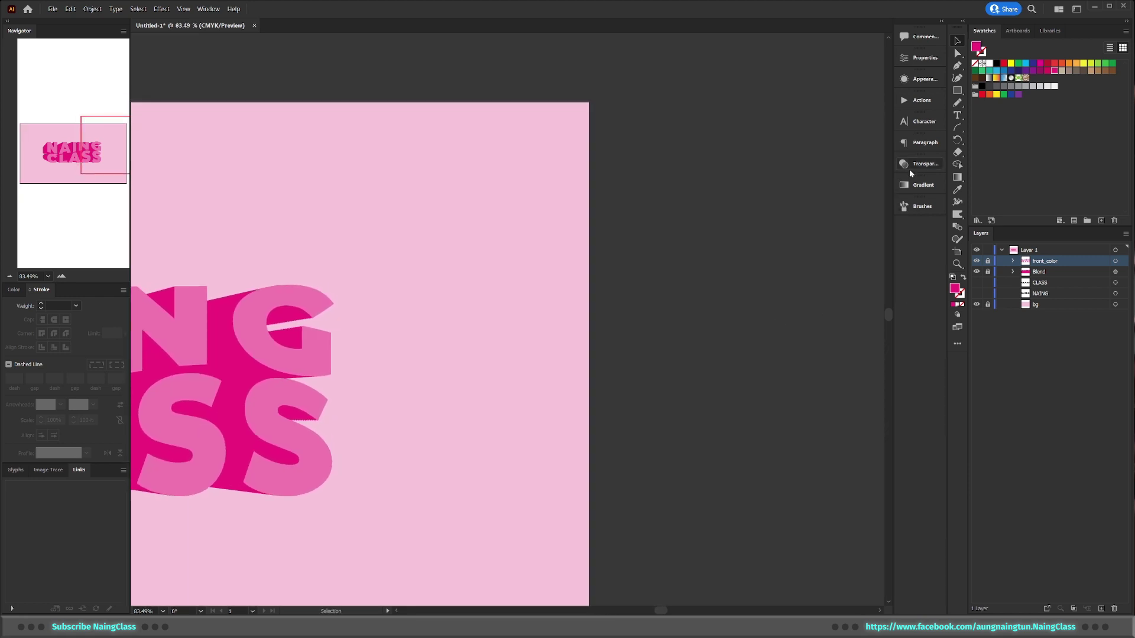
Step: Draw a small magenta circle just right of the artboard with the Ellipse tool
{"action": "key", "text": "l"}
{"action": "double_click", "coordinate": [955, 290]}
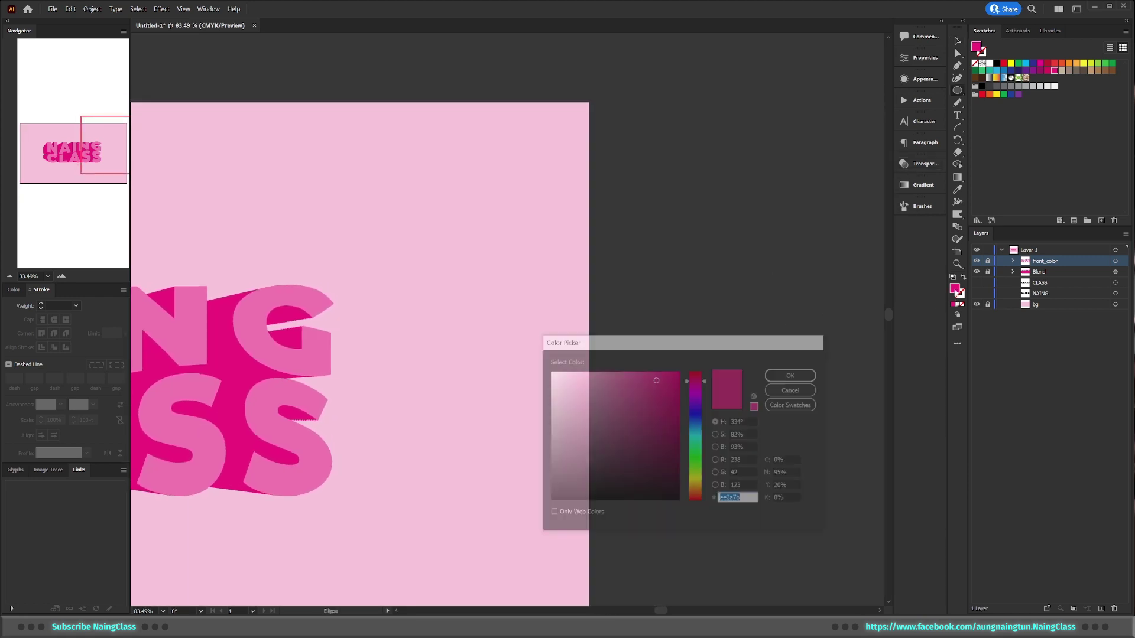
{"action": "left_click", "coordinate": [792, 378]}
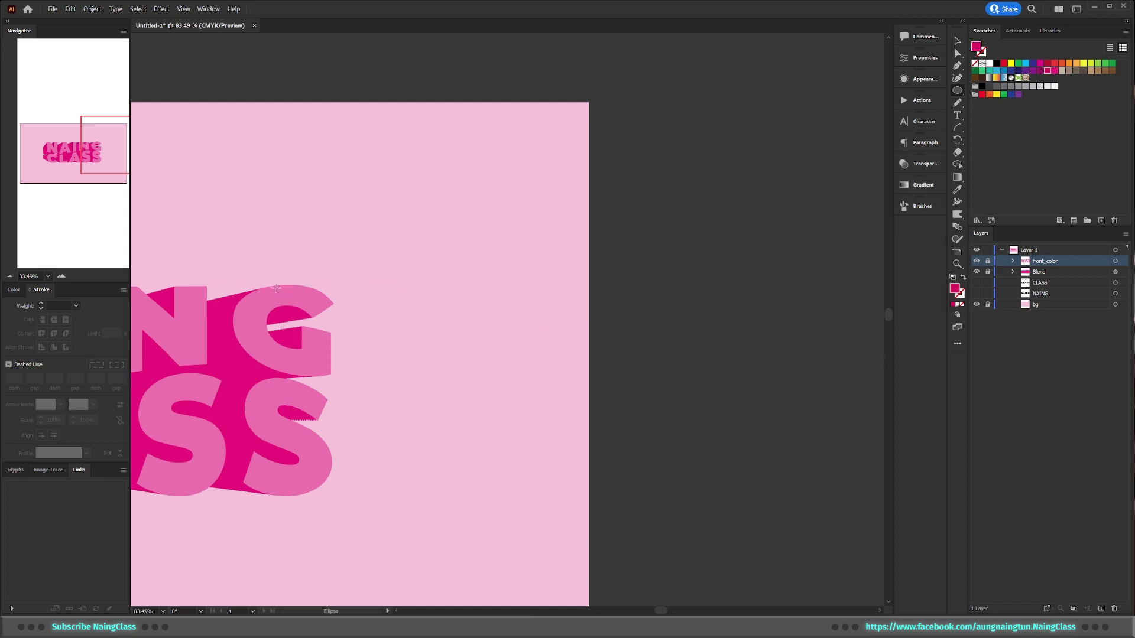
{"action": "left_click_drag", "start_coordinate": [689, 278], "coordinate": [696, 285]}
{"action": "key", "text": "v"}
{"action": "scroll", "coordinate": [699, 326], "scroll_direction": "up", "scroll_amount": 2}
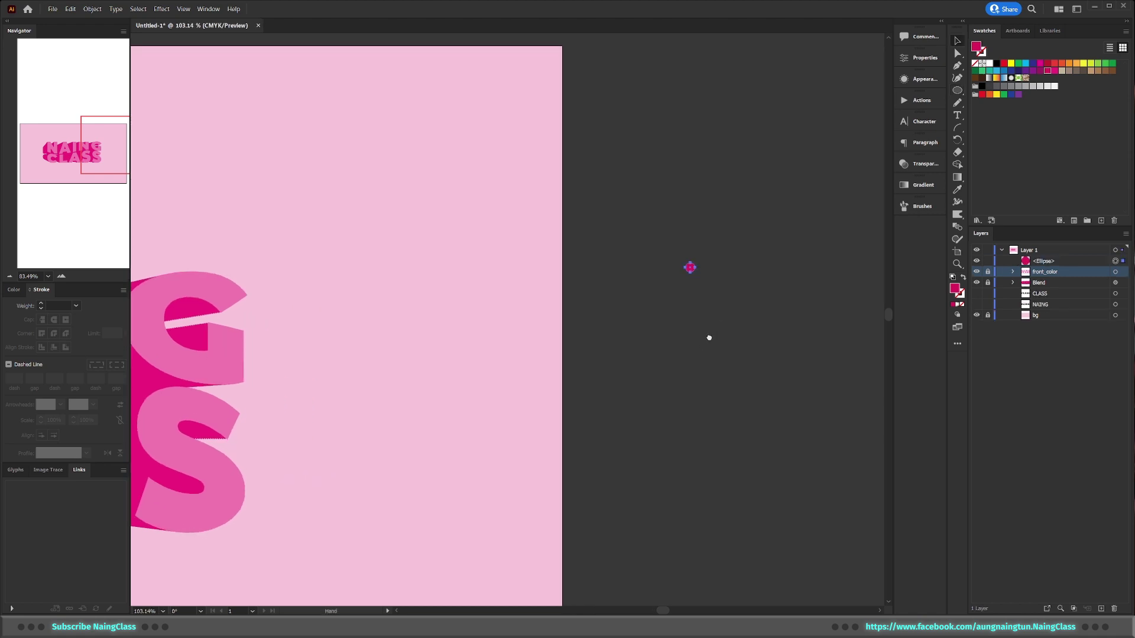
{"action": "left_click_drag", "start_coordinate": [709, 337], "coordinate": [732, 266]}
Step: Duplicate the circle straight down below the original and select both circles
{"action": "left_click_drag", "start_coordinate": [713, 204], "coordinate": [720, 464]}
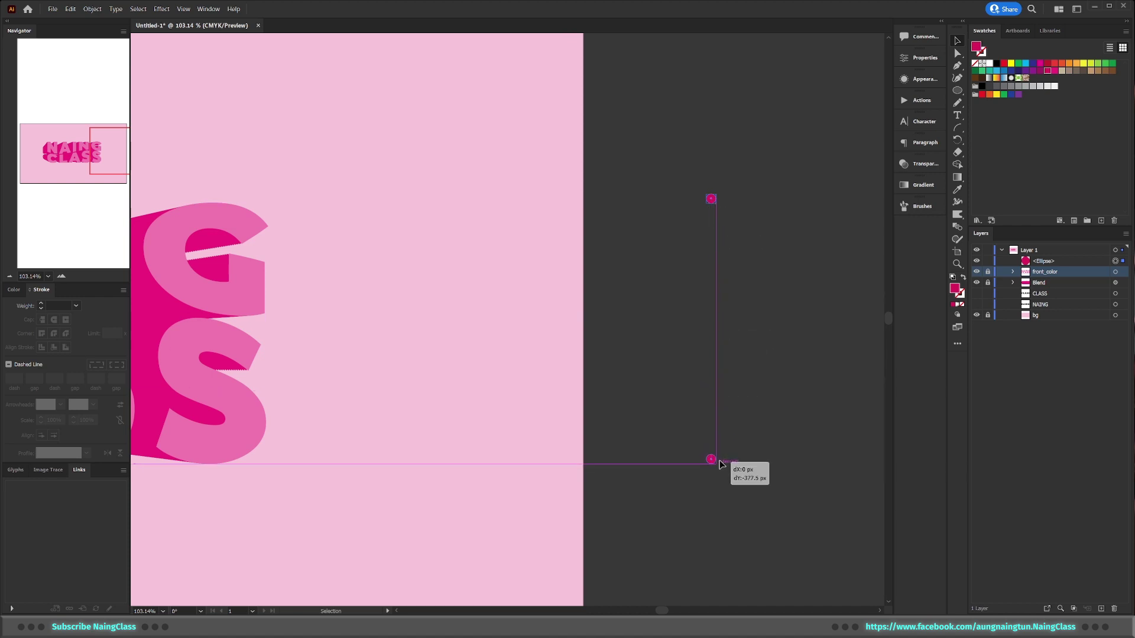
{"action": "left_click_drag", "start_coordinate": [720, 464], "coordinate": [708, 472]}
{"action": "key", "text": "z"}
{"action": "left_click", "coordinate": [788, 443]}
{"action": "scroll", "coordinate": [717, 476], "scroll_direction": "up", "scroll_amount": 3}
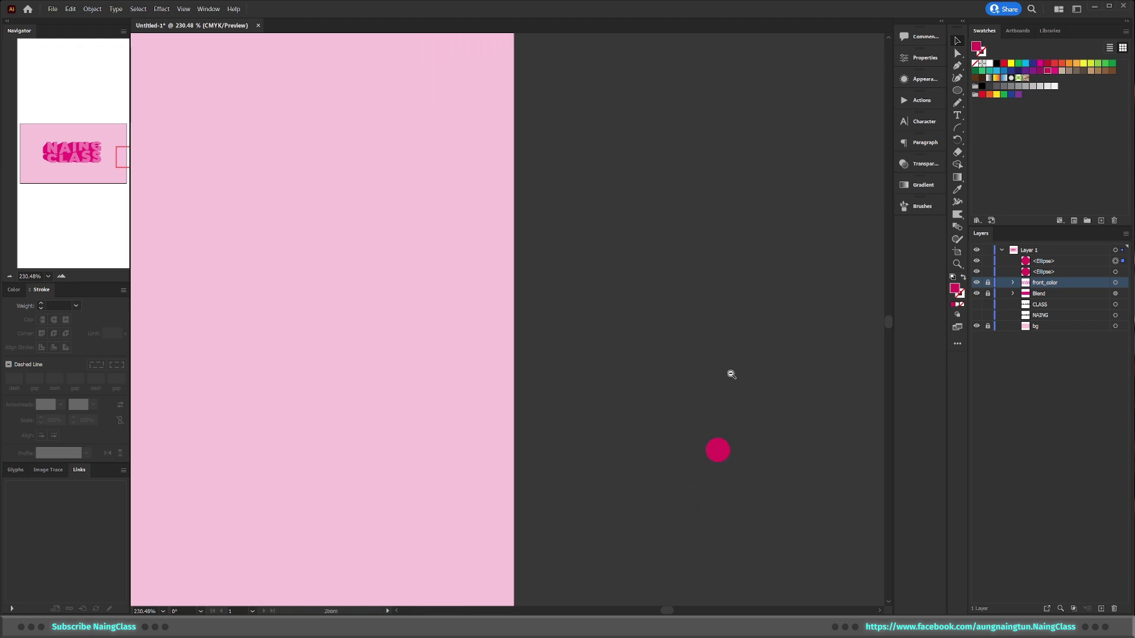
{"action": "scroll", "coordinate": [731, 374], "scroll_direction": "down", "scroll_amount": 2}
{"action": "scroll", "coordinate": [755, 316], "scroll_direction": "down", "scroll_amount": 2}
{"action": "scroll", "coordinate": [735, 317], "scroll_direction": "down", "scroll_amount": 2}
{"action": "left_click_drag", "start_coordinate": [744, 134], "coordinate": [599, 507]}
Step: Blend the two magenta circles using Specified Steps spacing of 14
{"action": "left_click", "coordinate": [958, 228]}
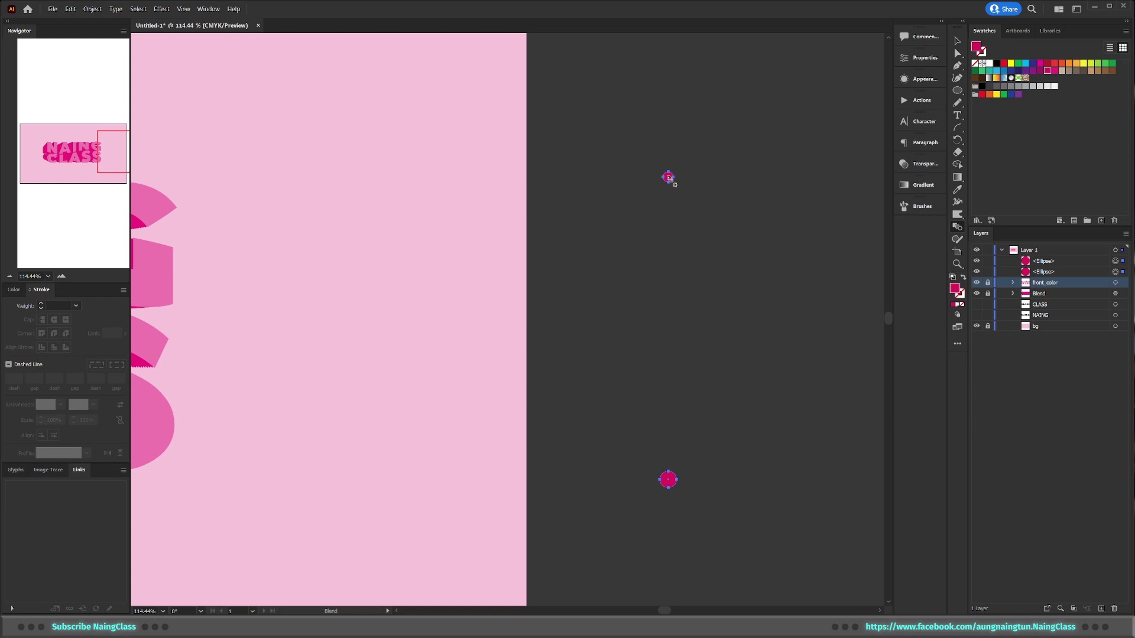
{"action": "left_click", "coordinate": [674, 482]}
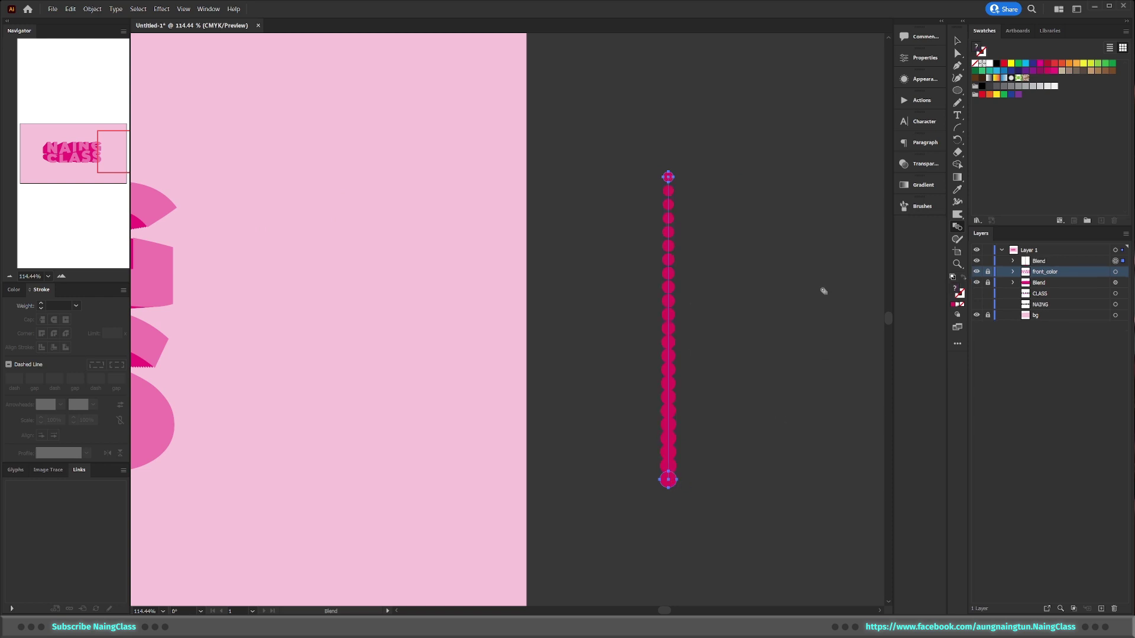
{"action": "double_click", "coordinate": [958, 228]}
{"action": "left_click_drag", "start_coordinate": [646, 90], "coordinate": [576, 119]}
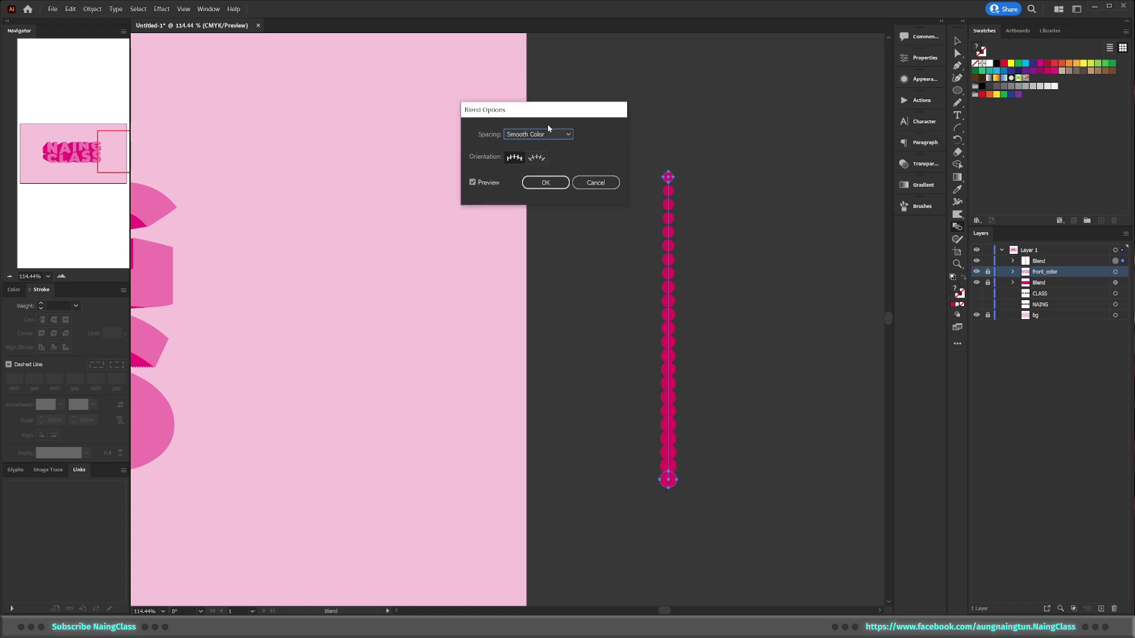
{"action": "left_click", "coordinate": [539, 134]}
{"action": "left_click", "coordinate": [539, 156]}
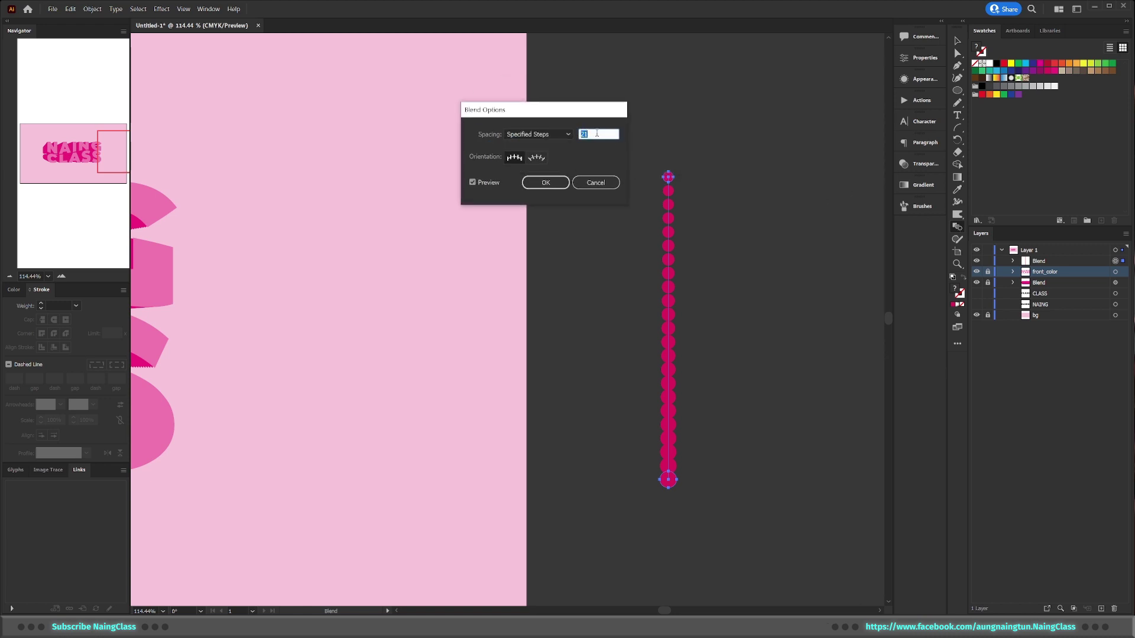
{"action": "key", "text": "Down"}
{"action": "key", "text": "Down"}
{"action": "key", "text": "Down"}
{"action": "key", "text": "Down"}
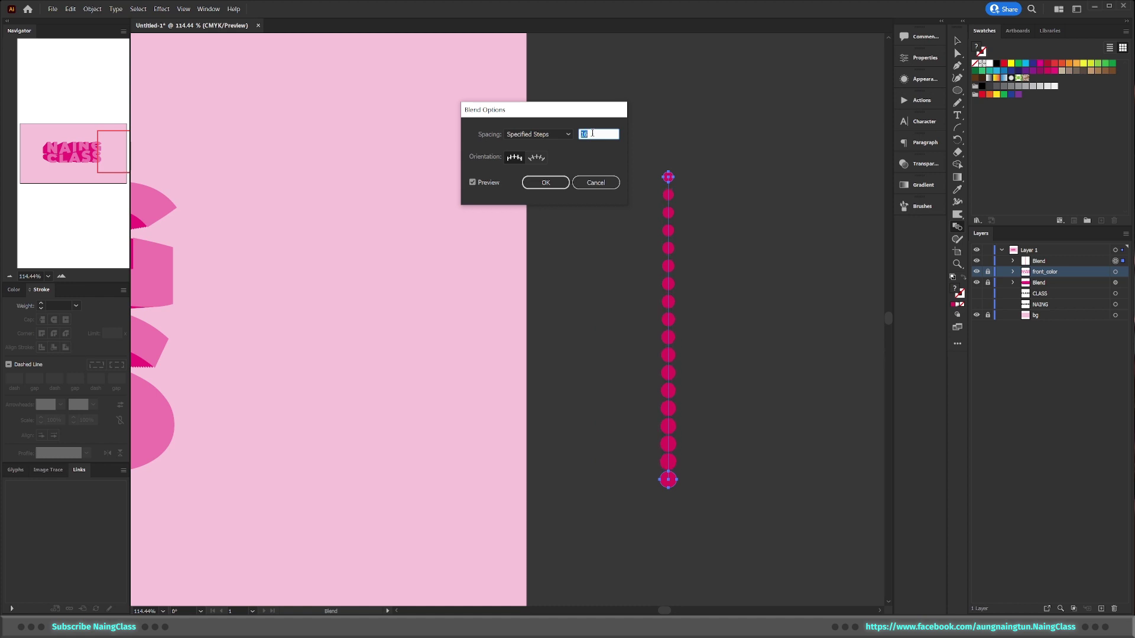
{"action": "key", "text": "Down"}
{"action": "key", "text": "Down"}
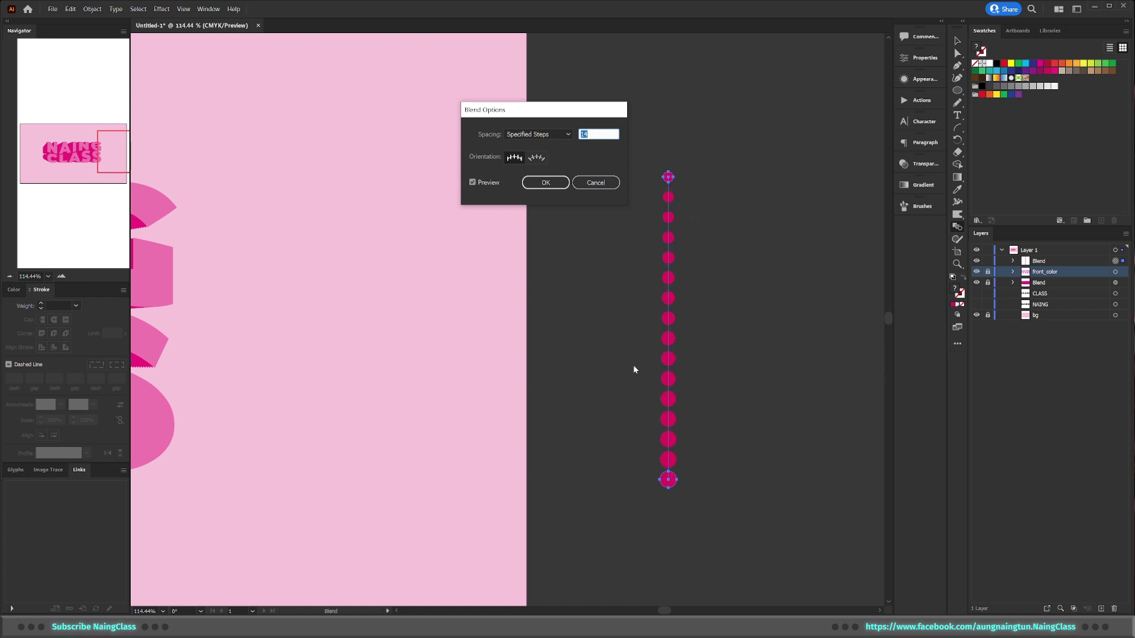
{"action": "left_click", "coordinate": [545, 183]}
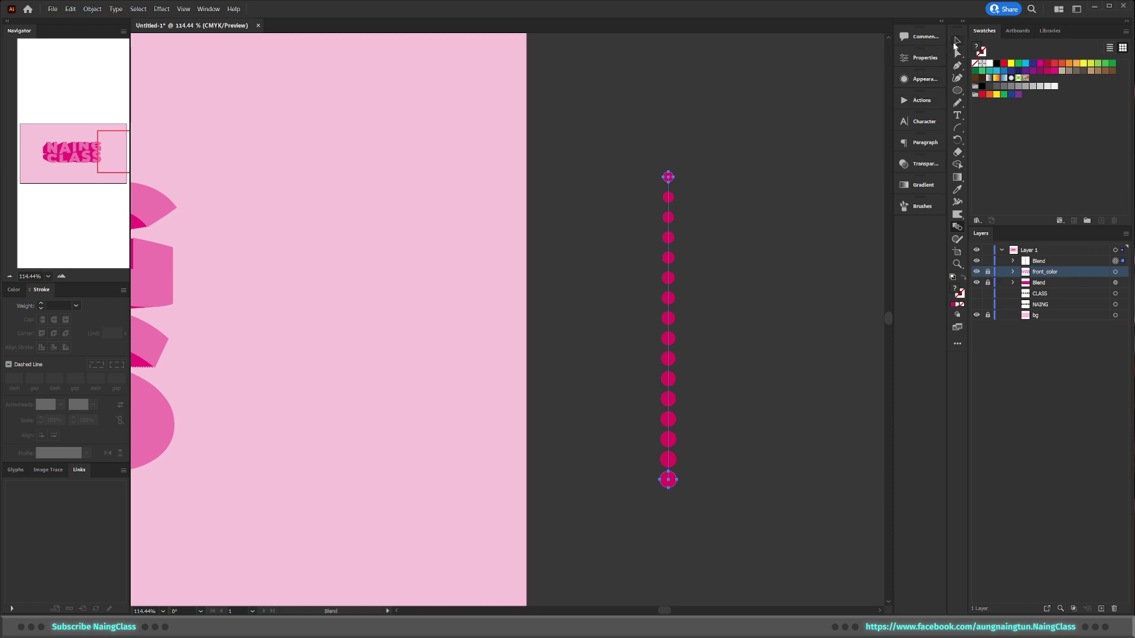
Step: Zoom to the dot column, select the whole blend and scale it down
{"action": "left_click", "coordinate": [957, 42]}
{"action": "key", "text": "z"}
{"action": "mouse_move", "coordinate": [746, 201]}
{"action": "left_mouse_down"}
{"action": "mouse_move", "coordinate": [664, 215]}
{"action": "mouse_move", "coordinate": [724, 210]}
{"action": "mouse_move", "coordinate": [737, 259]}
{"action": "mouse_move", "coordinate": [719, 317]}
{"action": "mouse_move", "coordinate": [683, 262]}
{"action": "mouse_move", "coordinate": [717, 174]}
{"action": "left_mouse_up"}
{"action": "key", "text": "v"}
{"action": "key", "text": "ctrl+a"}
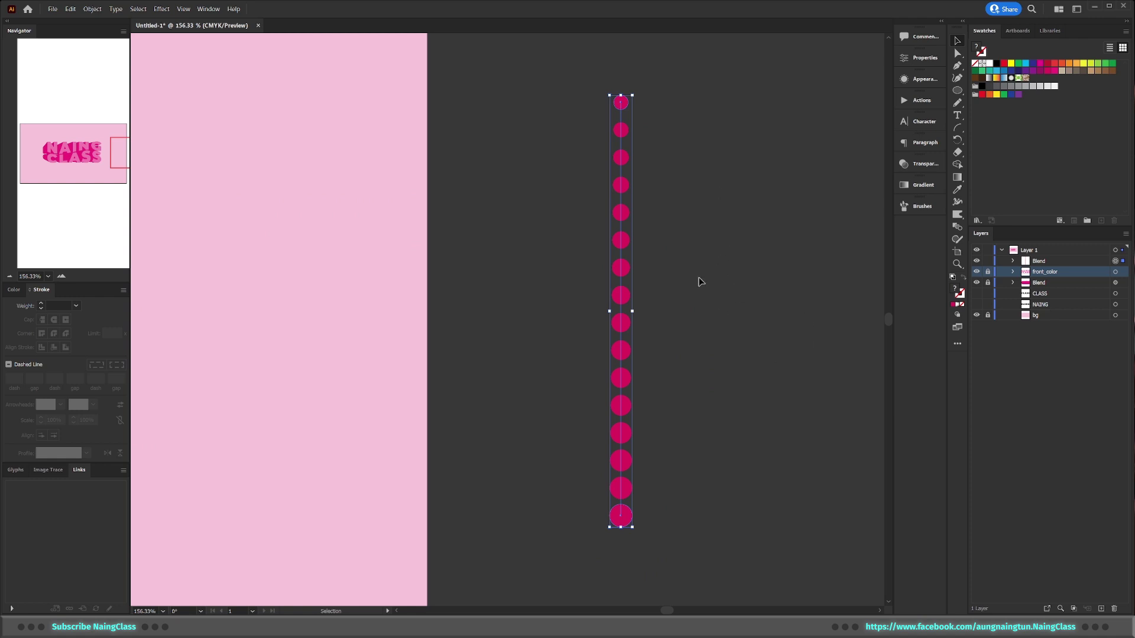
{"action": "scroll", "coordinate": [777, 240], "scroll_direction": "down", "scroll_amount": 3}
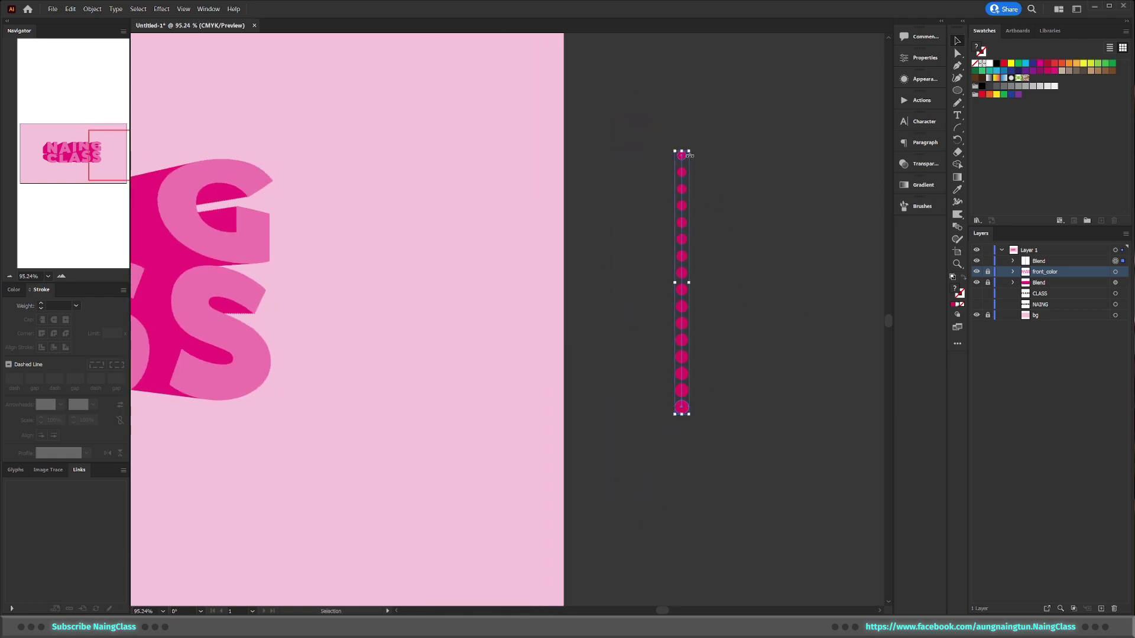
{"action": "left_click_drag", "start_coordinate": [689, 153], "coordinate": [684, 256]}
Step: Zoom in on the dots and expand the blend in the Layers panel
{"action": "left_click", "coordinate": [747, 311]}
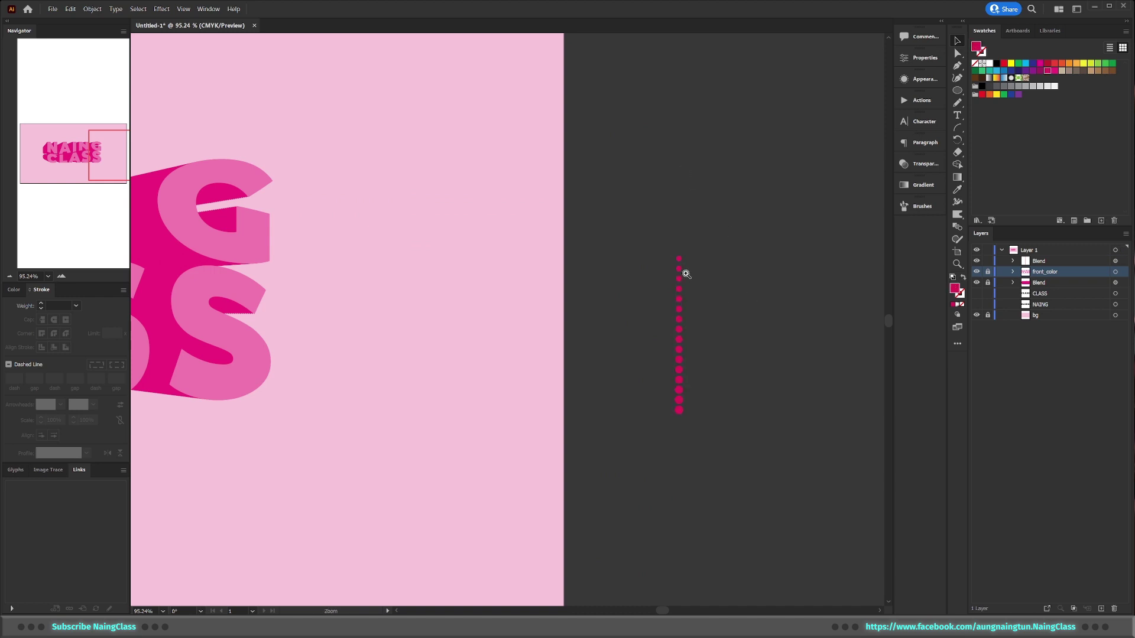
{"action": "scroll", "coordinate": [684, 271], "scroll_direction": "up", "scroll_amount": 3}
{"action": "scroll", "coordinate": [709, 250], "scroll_direction": "down", "scroll_amount": 3}
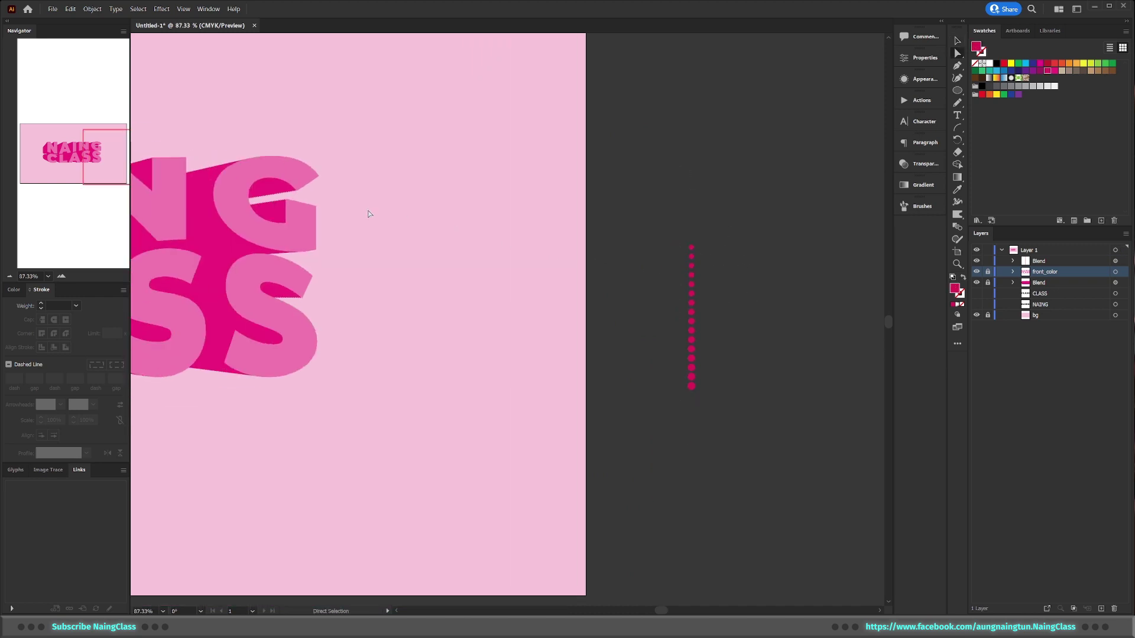
{"action": "left_click", "coordinate": [692, 248]}
{"action": "scroll", "coordinate": [755, 247], "scroll_direction": "up", "scroll_amount": 4}
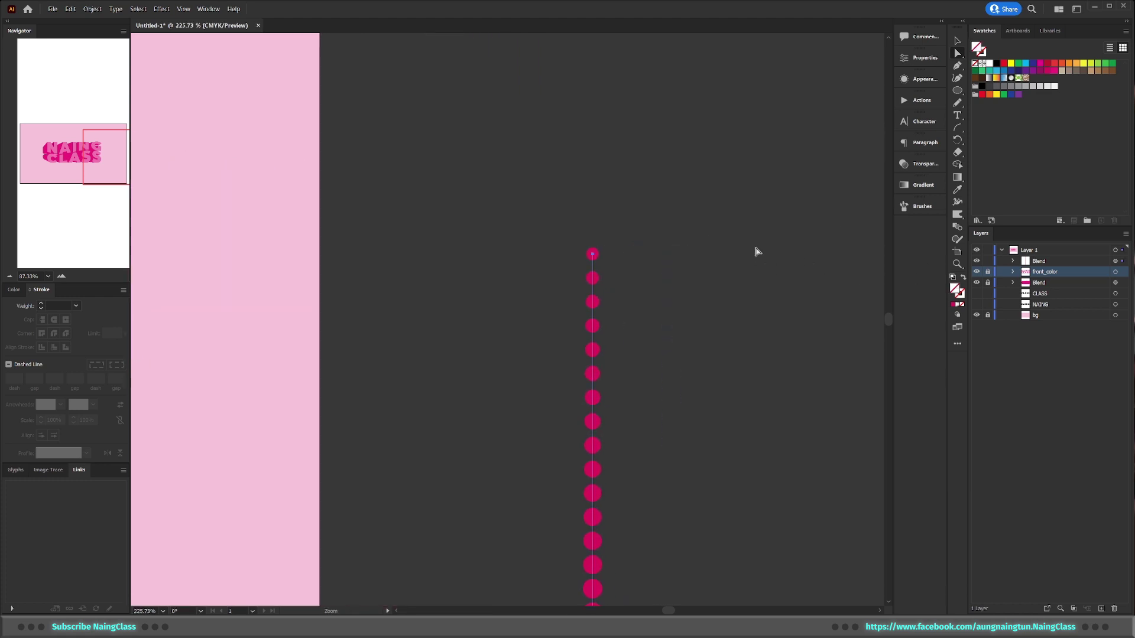
{"action": "left_click", "coordinate": [593, 254]}
{"action": "scroll", "coordinate": [614, 249], "scroll_direction": "up", "scroll_amount": 3}
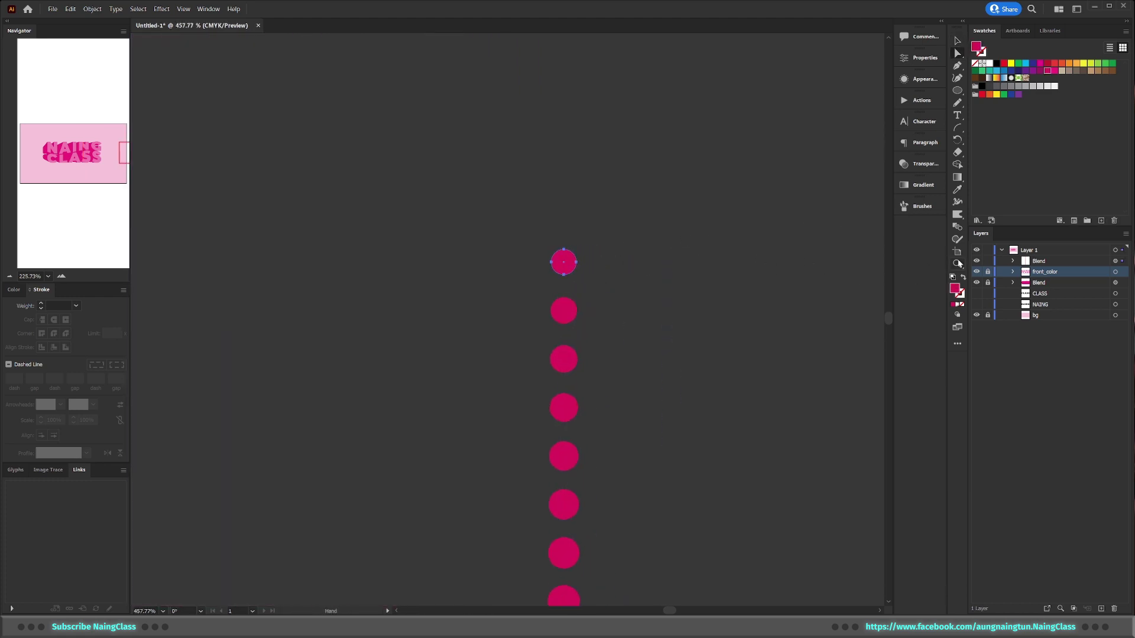
{"action": "left_click", "coordinate": [1013, 261]}
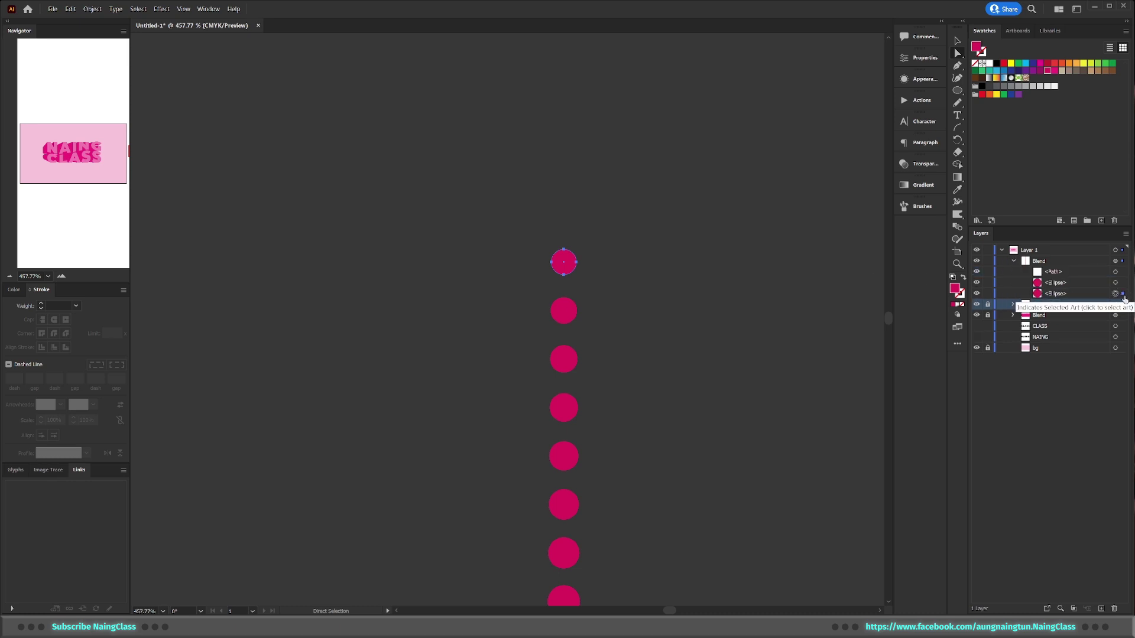
Step: Target the blend's upper ellipse and drag the top dot straight up
{"action": "left_click", "coordinate": [1067, 292]}
{"action": "left_click", "coordinate": [1072, 282]}
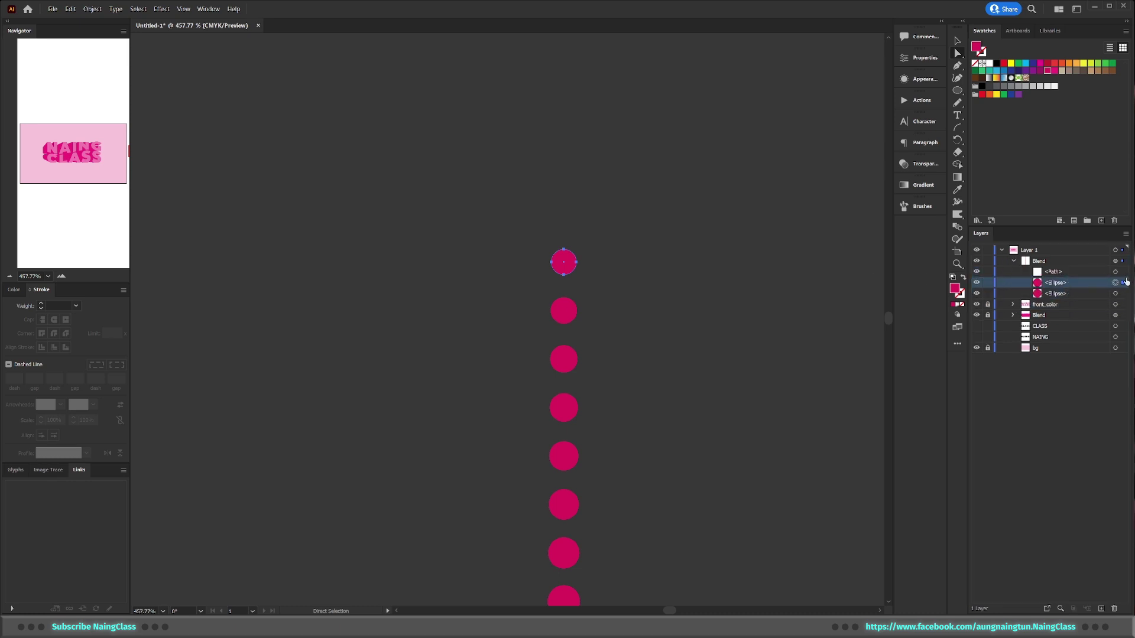
{"action": "key", "text": "v"}
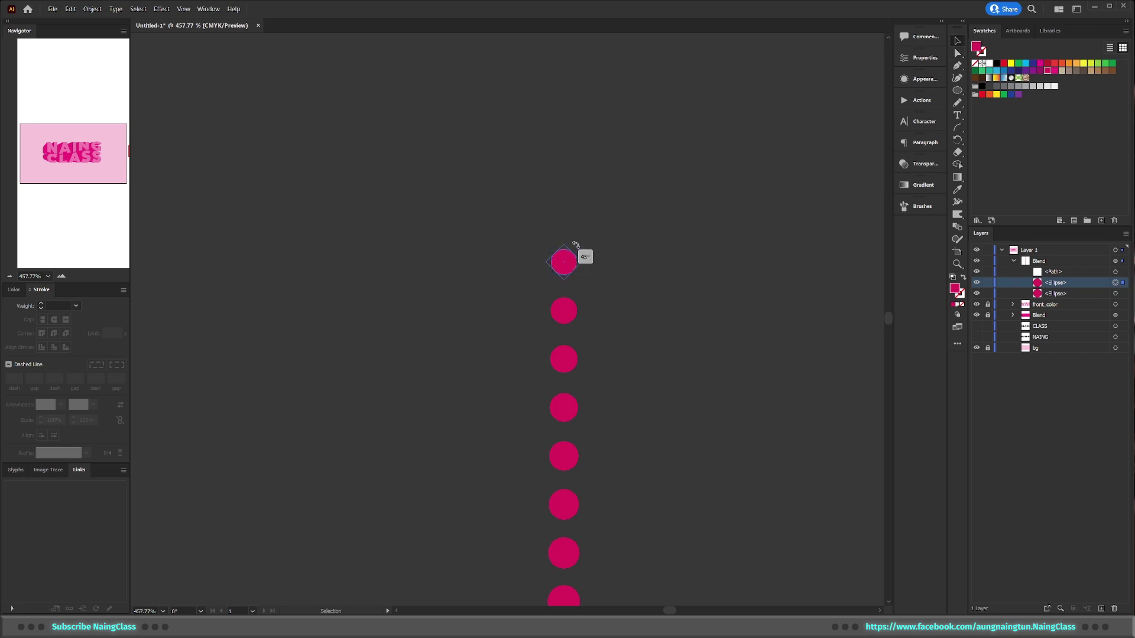
{"action": "left_click", "coordinate": [564, 273]}
{"action": "left_click_drag", "start_coordinate": [572, 262], "coordinate": [578, 40]}
{"action": "key", "text": "z"}
{"action": "left_click_drag", "start_coordinate": [683, 186], "coordinate": [691, 184]}
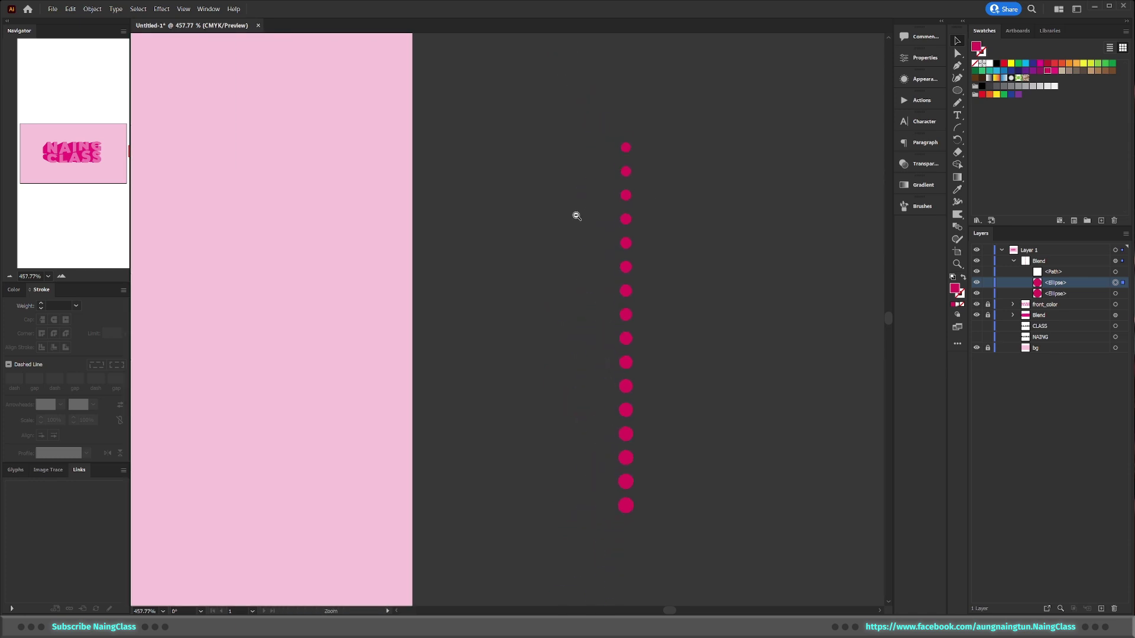
Step: Raise the top dot higher and drag the bottom dot down to lengthen the column
{"action": "key", "text": "v"}
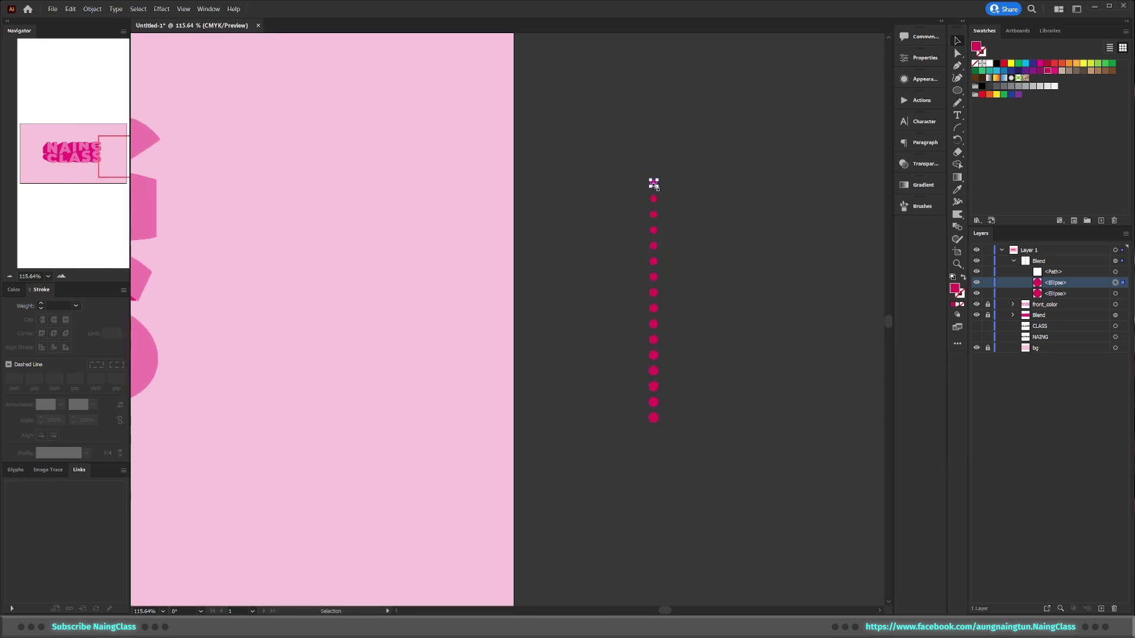
{"action": "left_click_drag", "start_coordinate": [653, 183], "coordinate": [658, 95]}
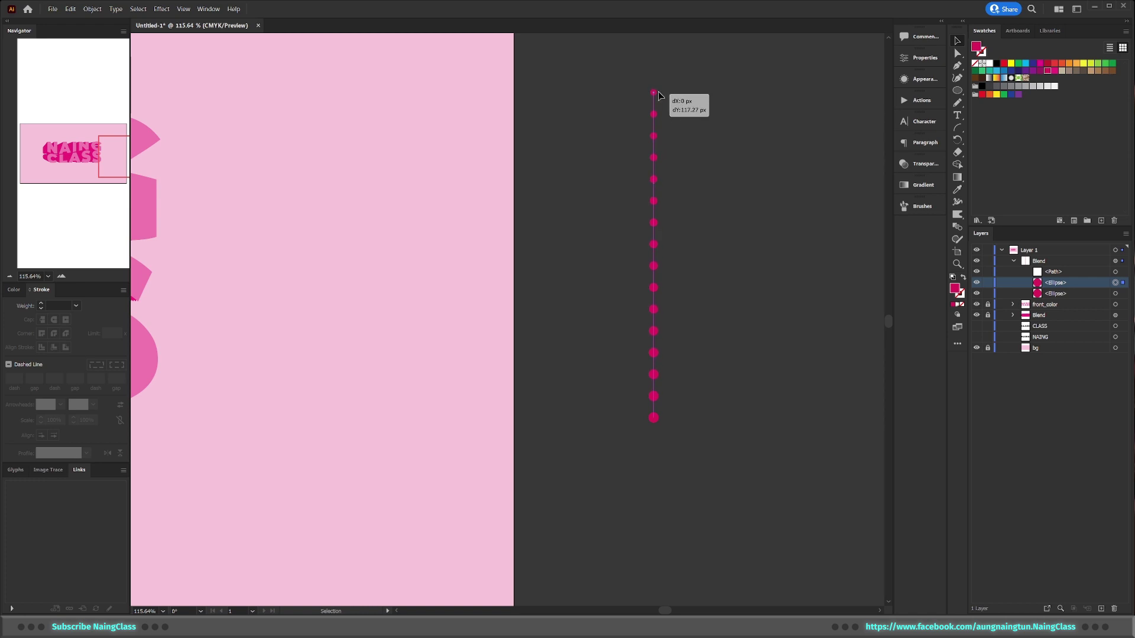
{"action": "left_click_drag", "start_coordinate": [658, 95], "coordinate": [658, 56]}
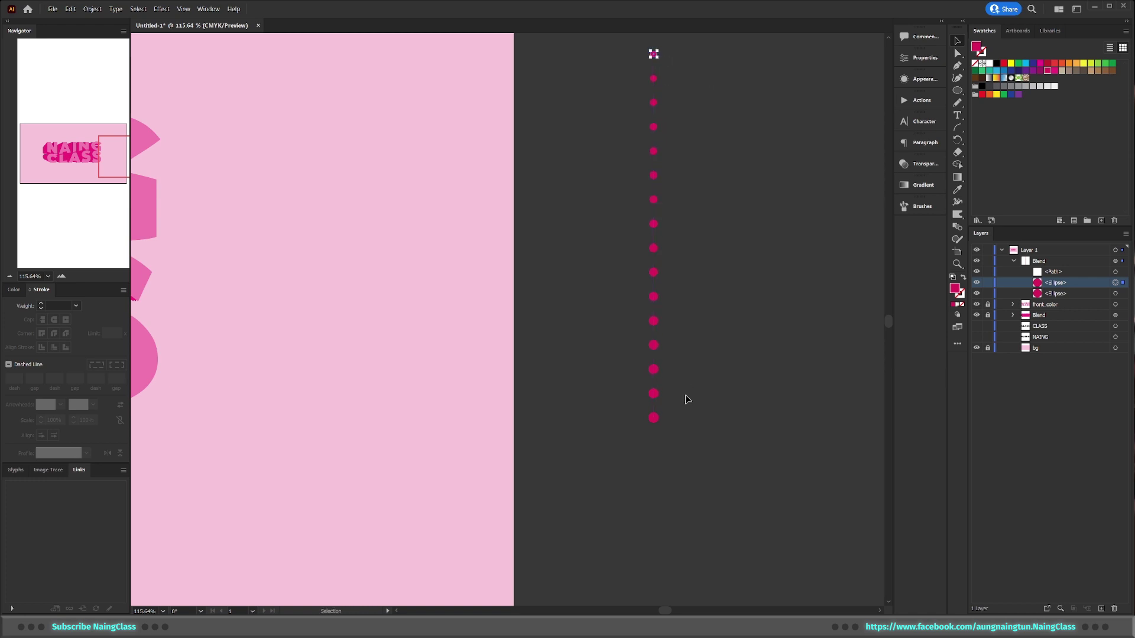
{"action": "left_click", "coordinate": [655, 418]}
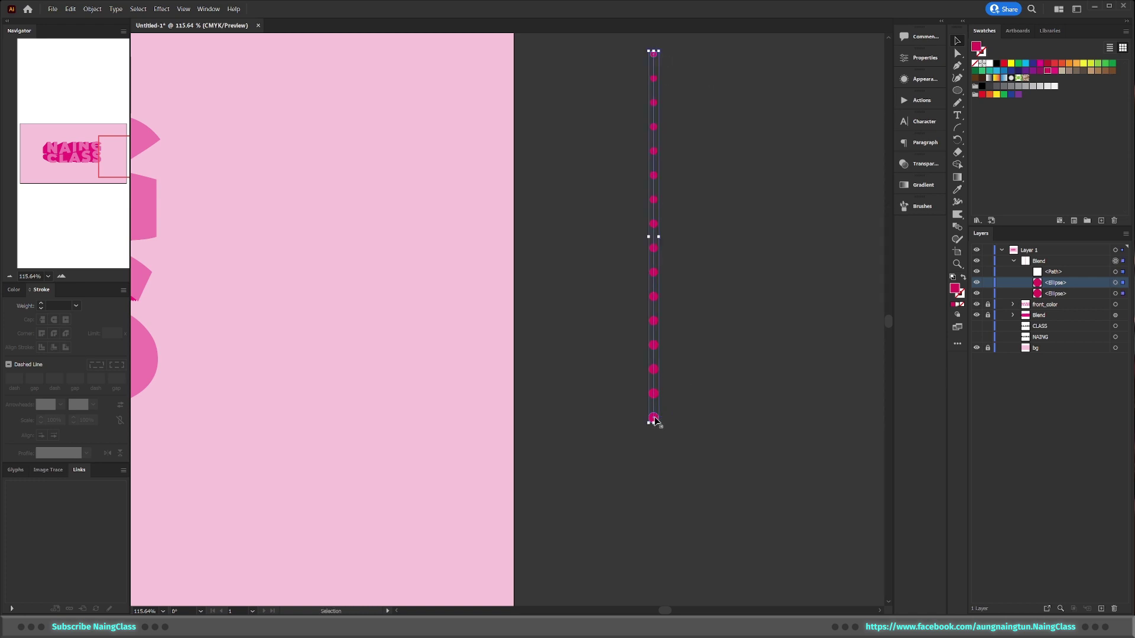
{"action": "left_click", "coordinate": [1115, 282]}
{"action": "left_click", "coordinate": [1115, 293]}
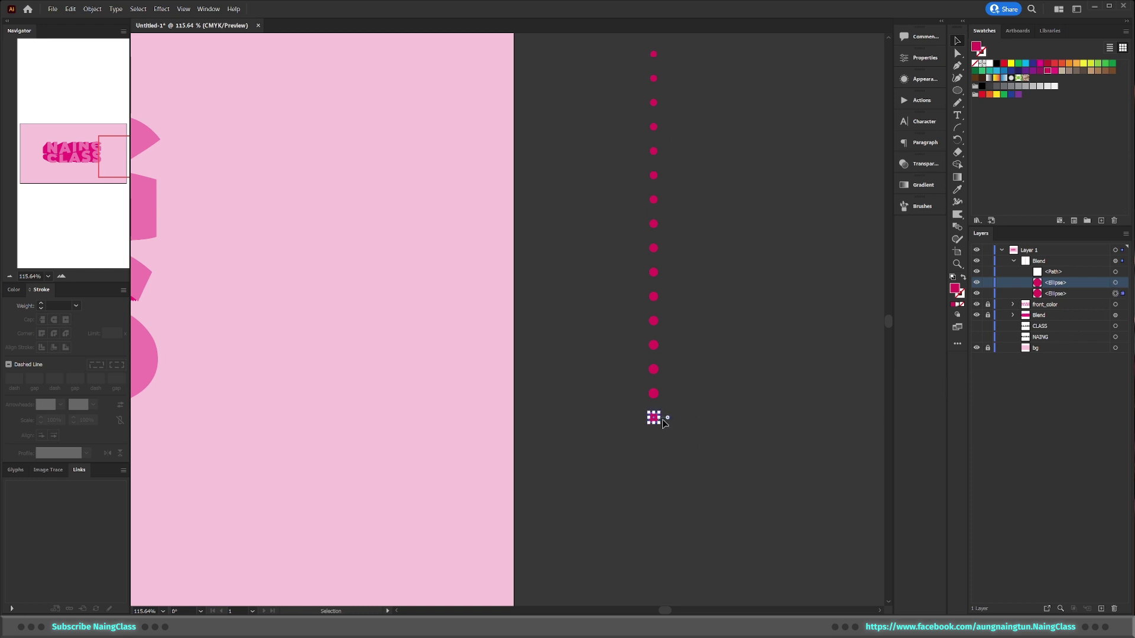
{"action": "left_click_drag", "start_coordinate": [653, 418], "coordinate": [660, 538]}
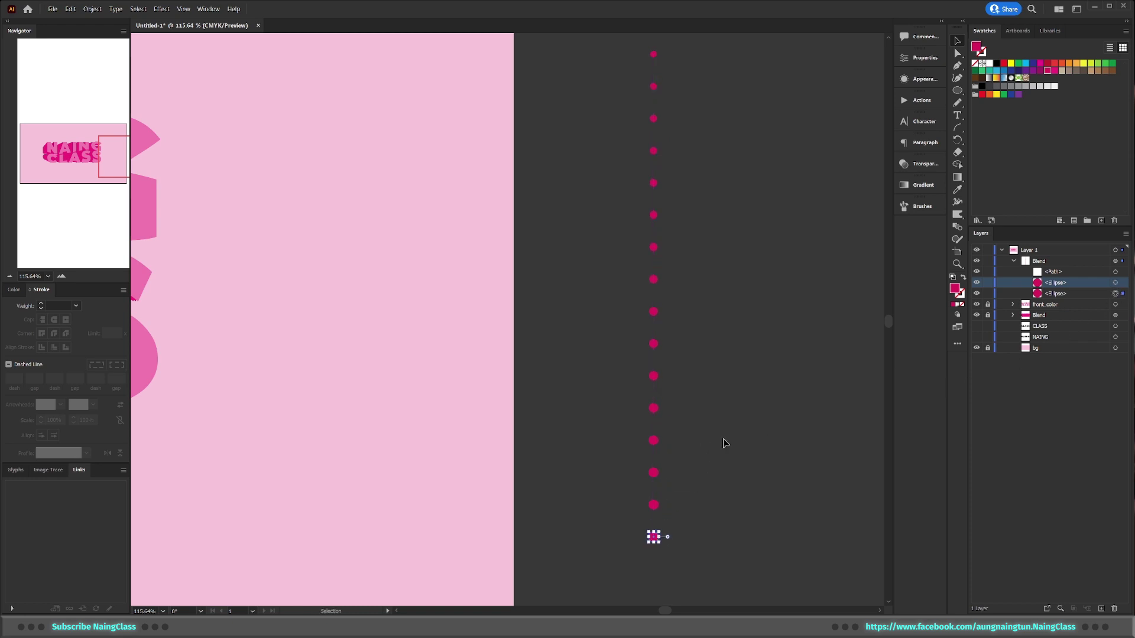
{"action": "scroll", "coordinate": [721, 414], "scroll_direction": "down", "scroll_amount": 2}
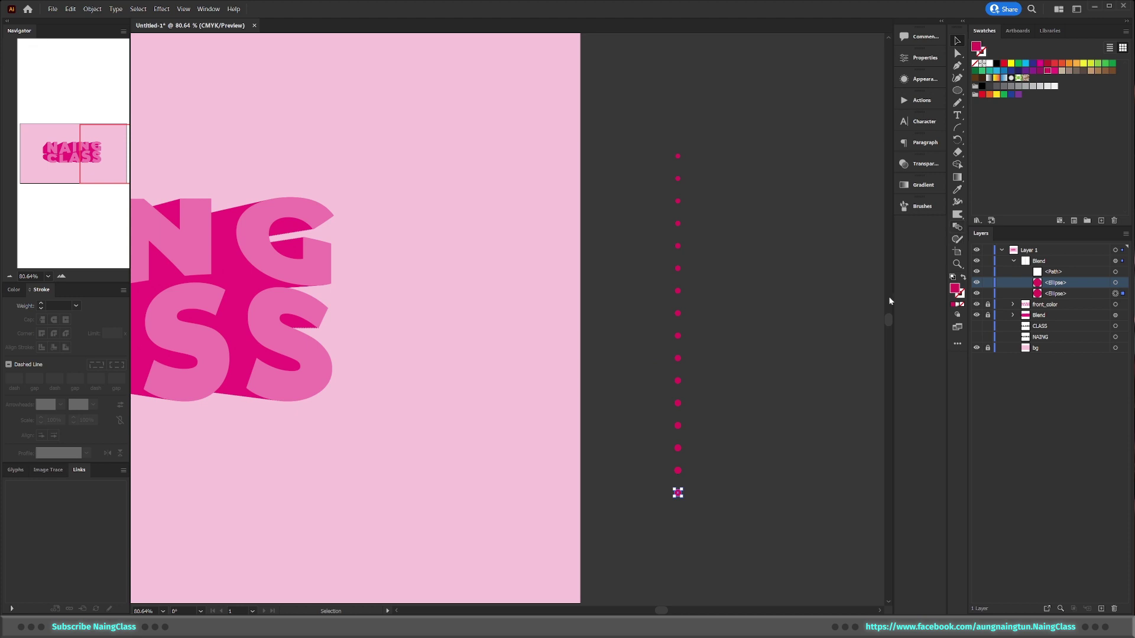
Step: Set the dot blend's Specified Steps to 26 for a denser column
{"action": "left_click", "coordinate": [1122, 261]}
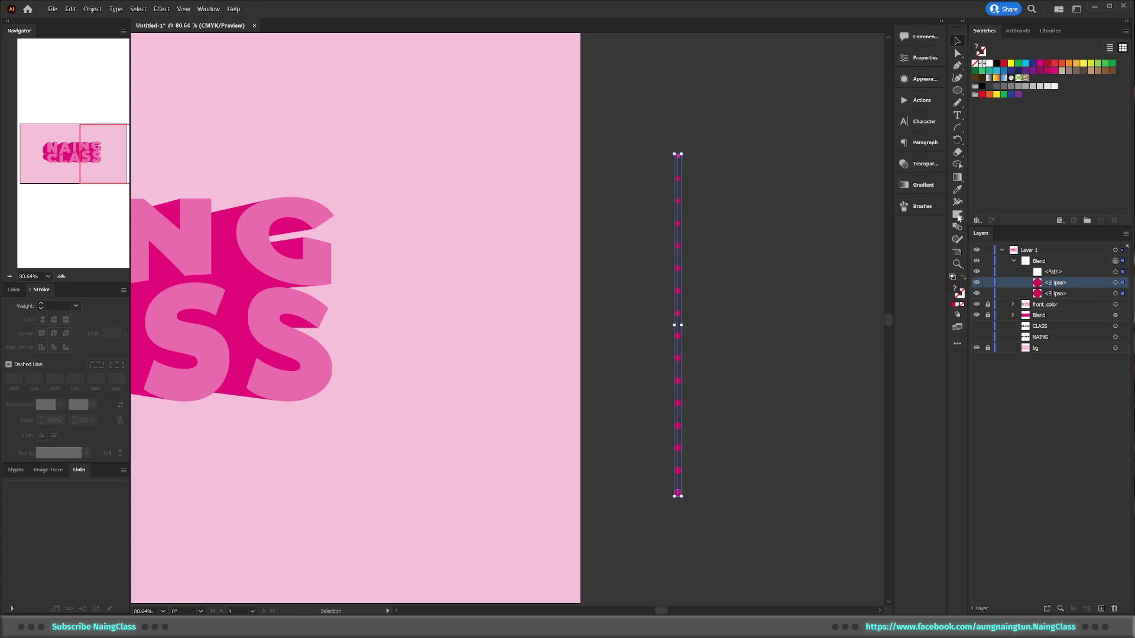
{"action": "double_click", "coordinate": [957, 237]}
{"action": "key", "text": "Tab"}
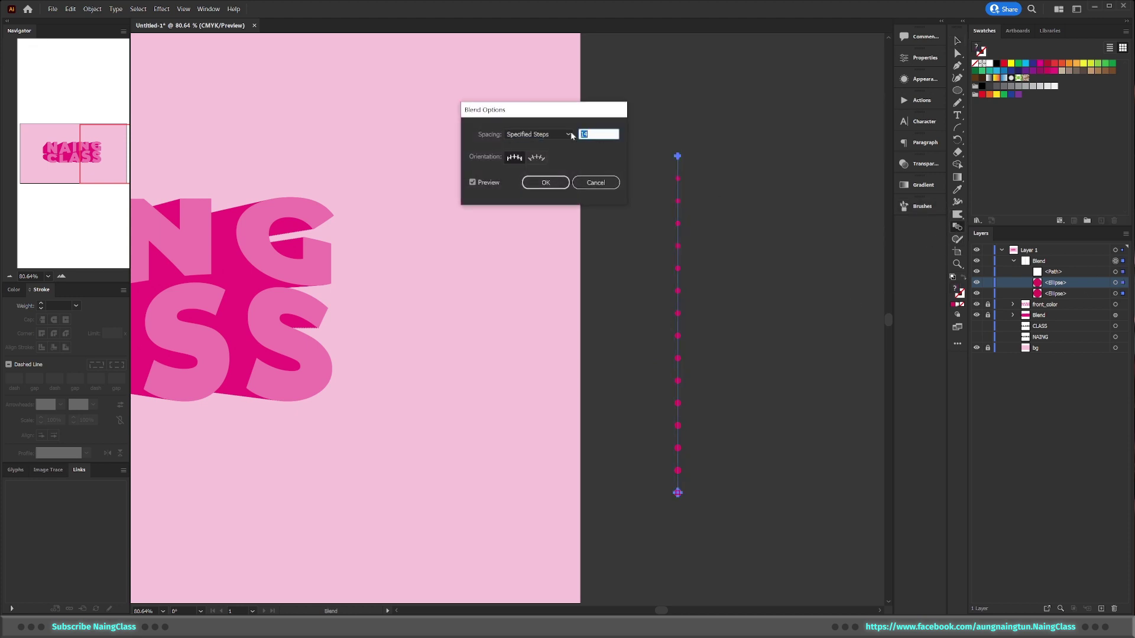
{"action": "key", "text": "Up"}
{"action": "key", "text": "Up"}
{"action": "key", "text": "Up"}
{"action": "key", "text": "Up"}
{"action": "key", "text": "Up"}
{"action": "key", "text": "Up"}
{"action": "key", "text": "Up"}
{"action": "key", "text": "Up"}
{"action": "key", "text": "Up"}
{"action": "key", "text": "Down"}
{"action": "left_click", "coordinate": [545, 183]}
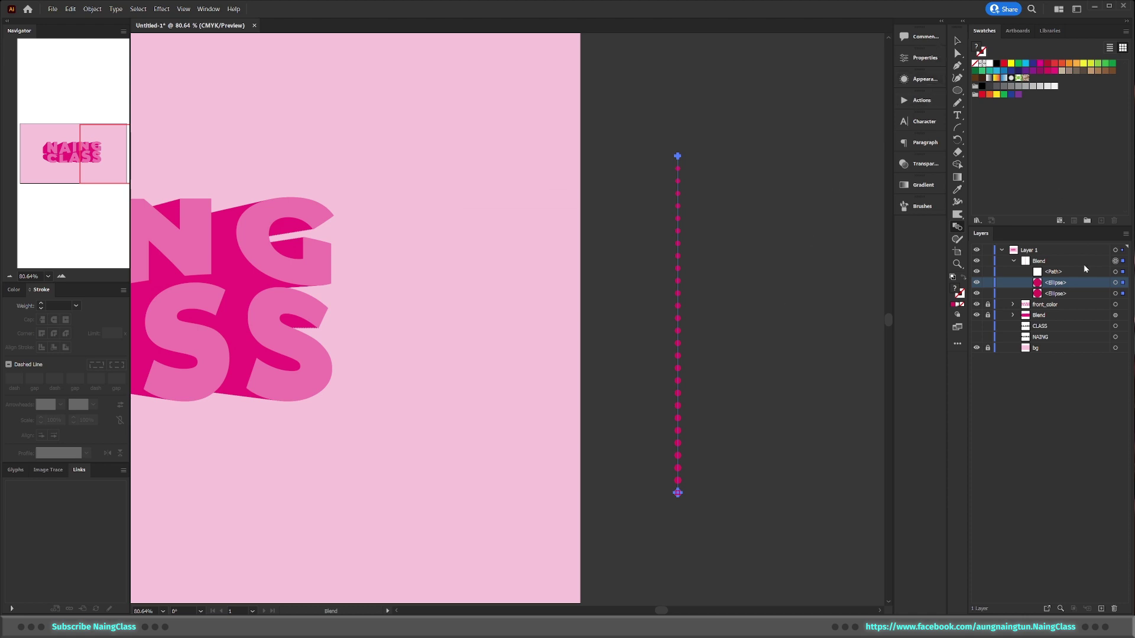
{"action": "left_click", "coordinate": [1123, 282]}
{"action": "scroll", "coordinate": [694, 228], "scroll_direction": "right", "scroll_amount": 3}
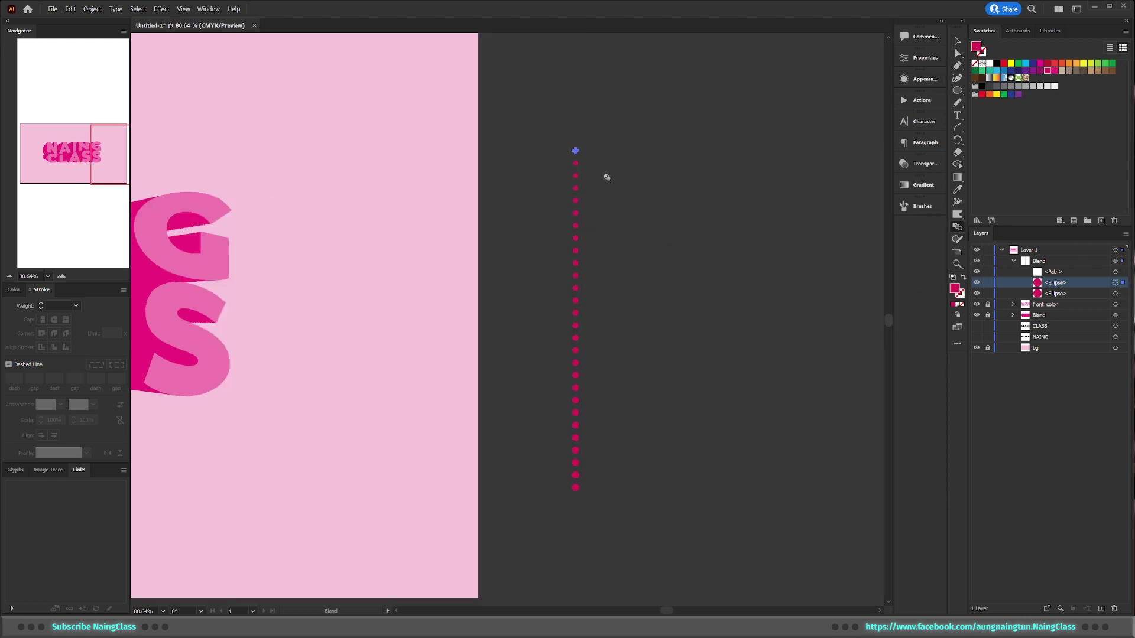
Step: Drag the top dot to the right so the dot line slants diagonally
{"action": "mouse_move", "coordinate": [577, 152]}
{"action": "left_mouse_down"}
{"action": "mouse_move", "coordinate": [602, 182]}
{"action": "mouse_move", "coordinate": [558, 208]}
{"action": "left_mouse_up"}
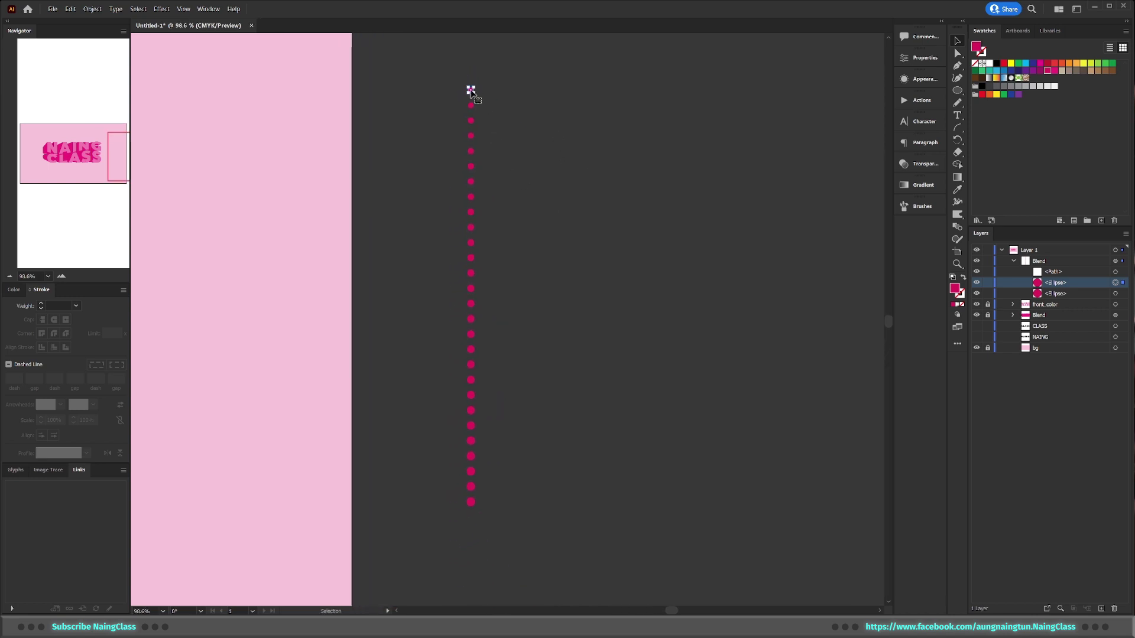
{"action": "left_click_drag", "start_coordinate": [470, 90], "coordinate": [624, 113]}
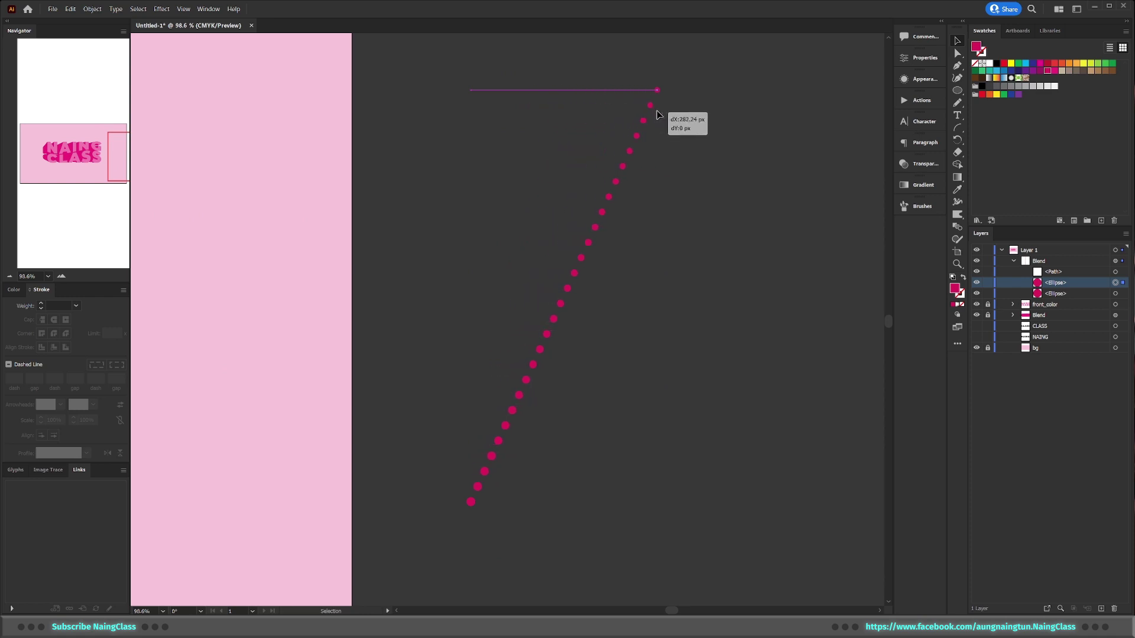
{"action": "left_click_drag", "start_coordinate": [624, 113], "coordinate": [659, 112]}
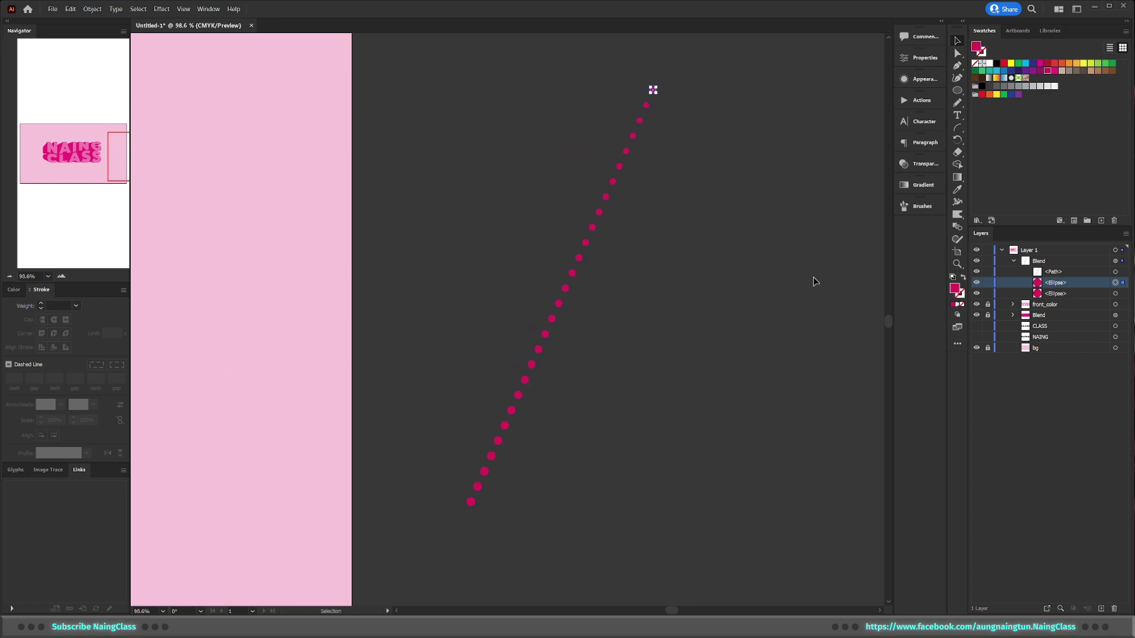
Step: Raise the blend to 27 Specified Steps, then reselect the whole diagonal blend
{"action": "left_click", "coordinate": [1122, 260]}
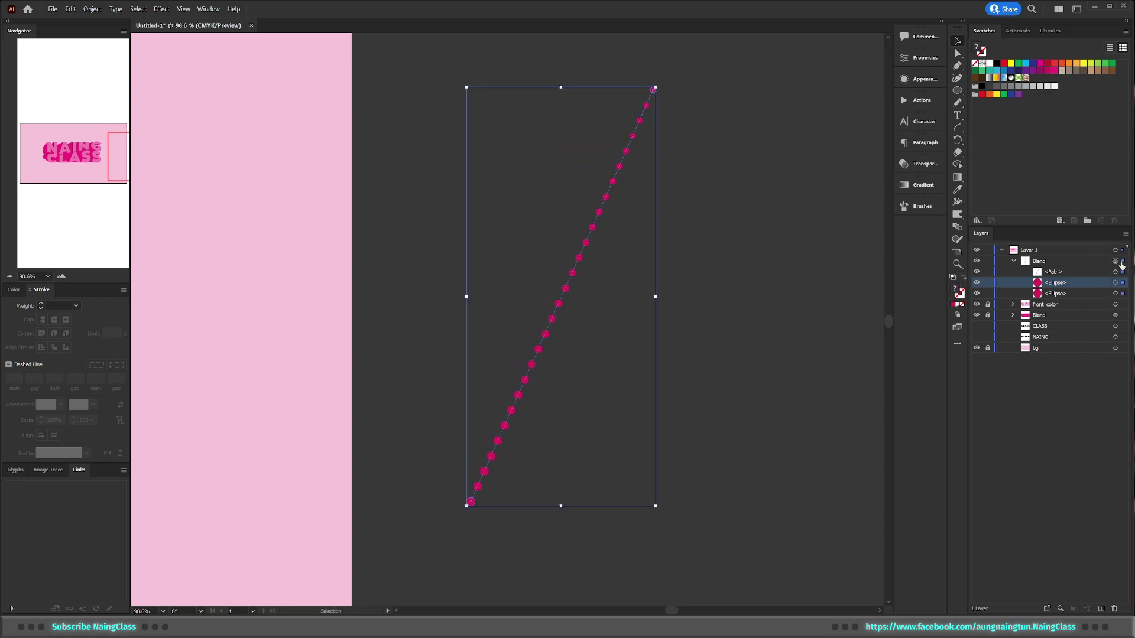
{"action": "double_click", "coordinate": [958, 228]}
{"action": "left_click", "coordinate": [593, 136]}
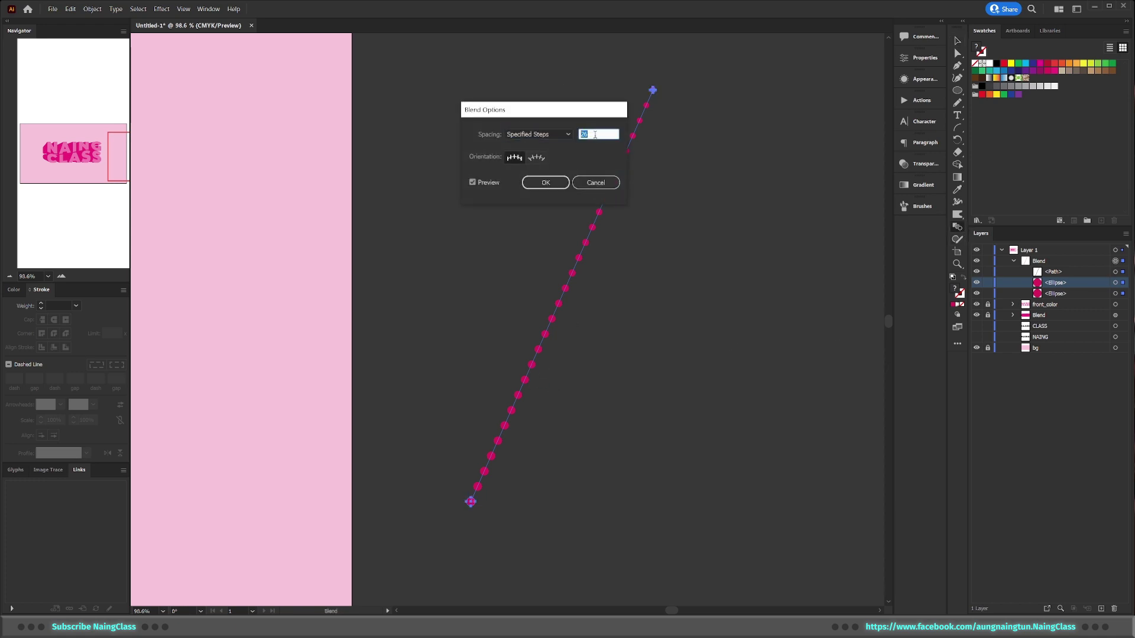
{"action": "key", "text": "Up"}
{"action": "key", "text": "Up"}
{"action": "left_click", "coordinate": [546, 183]}
{"action": "key", "text": "v"}
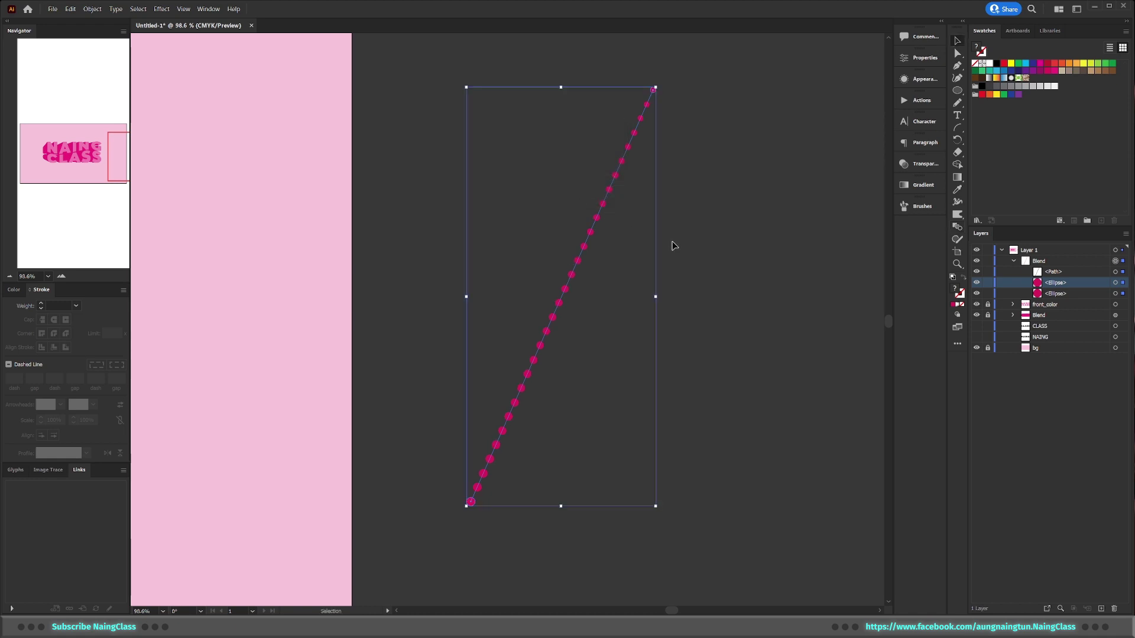
{"action": "left_click", "coordinate": [672, 246]}
{"action": "left_click_drag", "start_coordinate": [703, 174], "coordinate": [491, 294]}
Step: Expand the diagonal dot blend with Object > Expand, keeping Object and Fill
{"action": "left_click", "coordinate": [92, 9]}
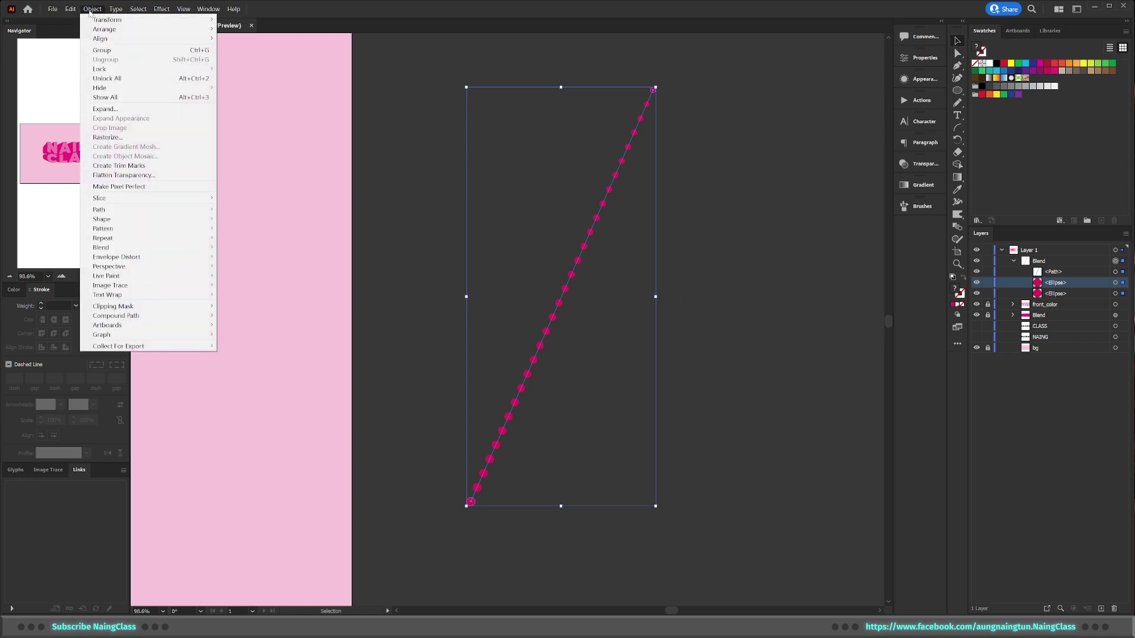
{"action": "left_click", "coordinate": [144, 107]}
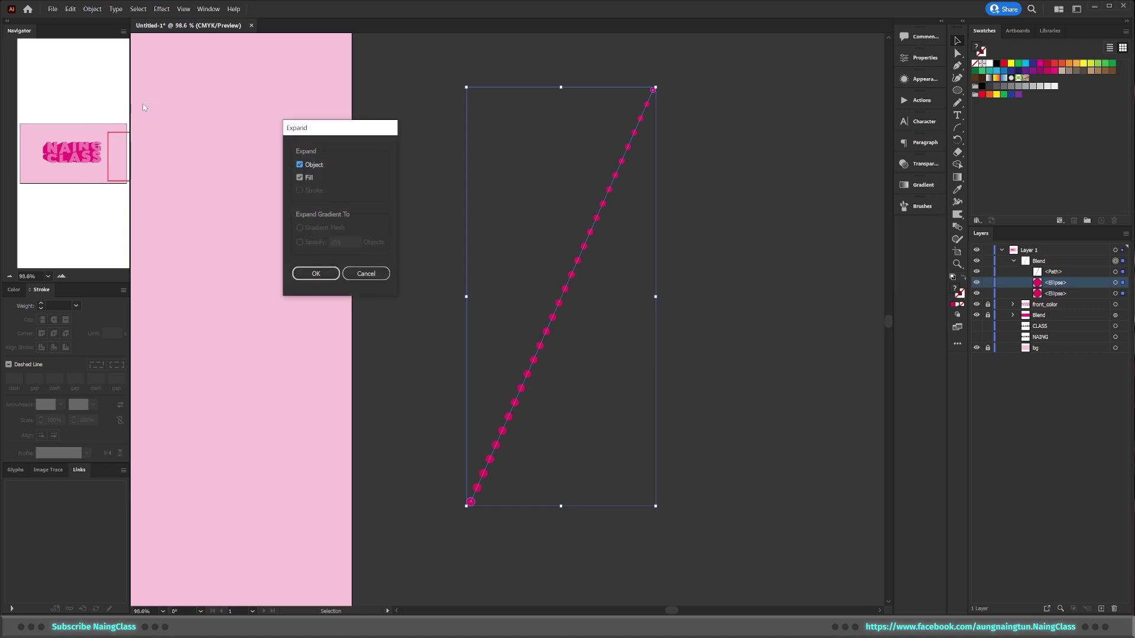
{"action": "left_click", "coordinate": [315, 274]}
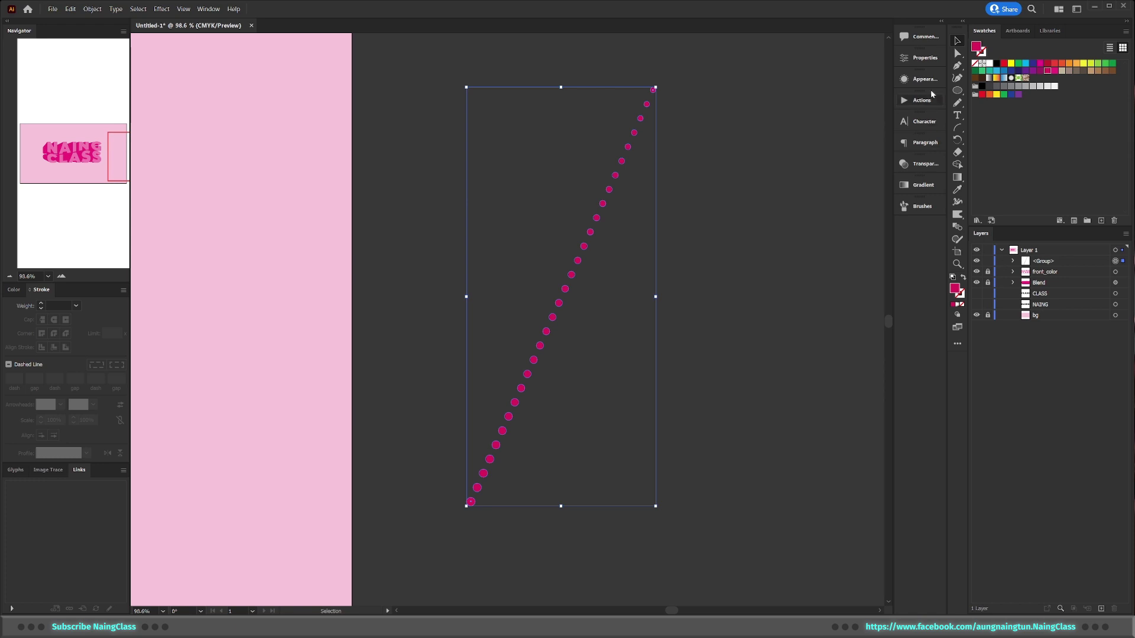
{"action": "left_click", "coordinate": [639, 247]}
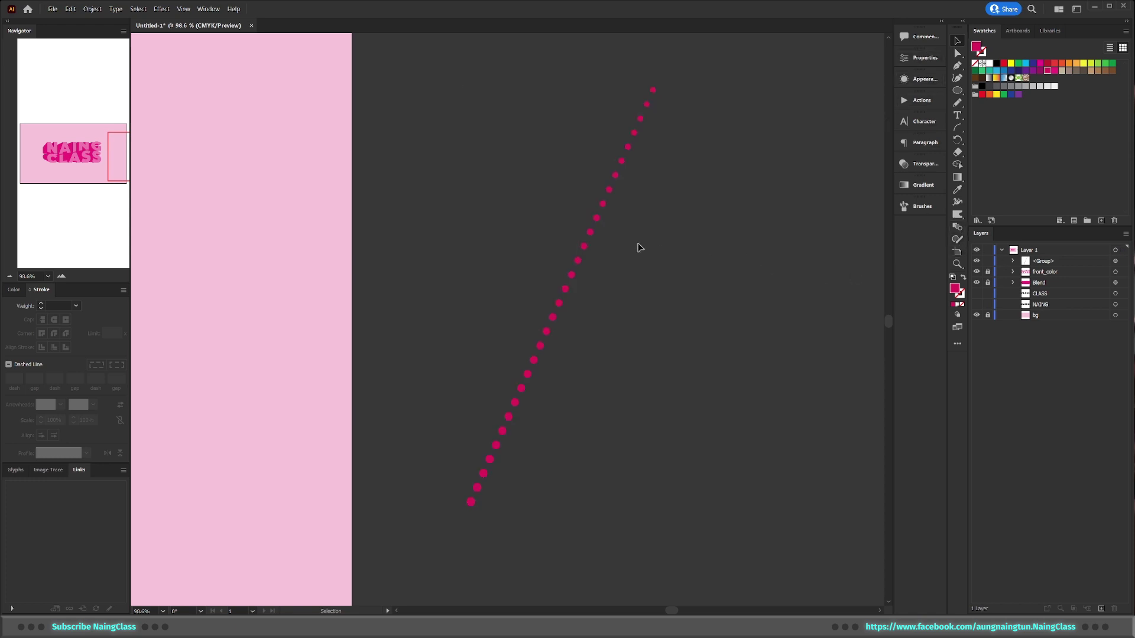
{"action": "left_click_drag", "start_coordinate": [490, 341], "coordinate": [490, 340]}
{"action": "mouse_move", "coordinate": [666, 347]}
{"action": "left_mouse_down"}
{"action": "mouse_move", "coordinate": [529, 321]}
{"action": "mouse_move", "coordinate": [620, 299]}
{"action": "mouse_move", "coordinate": [629, 272]}
{"action": "mouse_move", "coordinate": [652, 272]}
{"action": "left_mouse_up"}
Step: Shift the dot line into place and drag a copy to sit beside it
{"action": "key", "text": "v"}
{"action": "scroll", "coordinate": [650, 373], "scroll_direction": "up", "scroll_amount": 3}
{"action": "scroll", "coordinate": [649, 373], "scroll_direction": "up", "scroll_amount": 2}
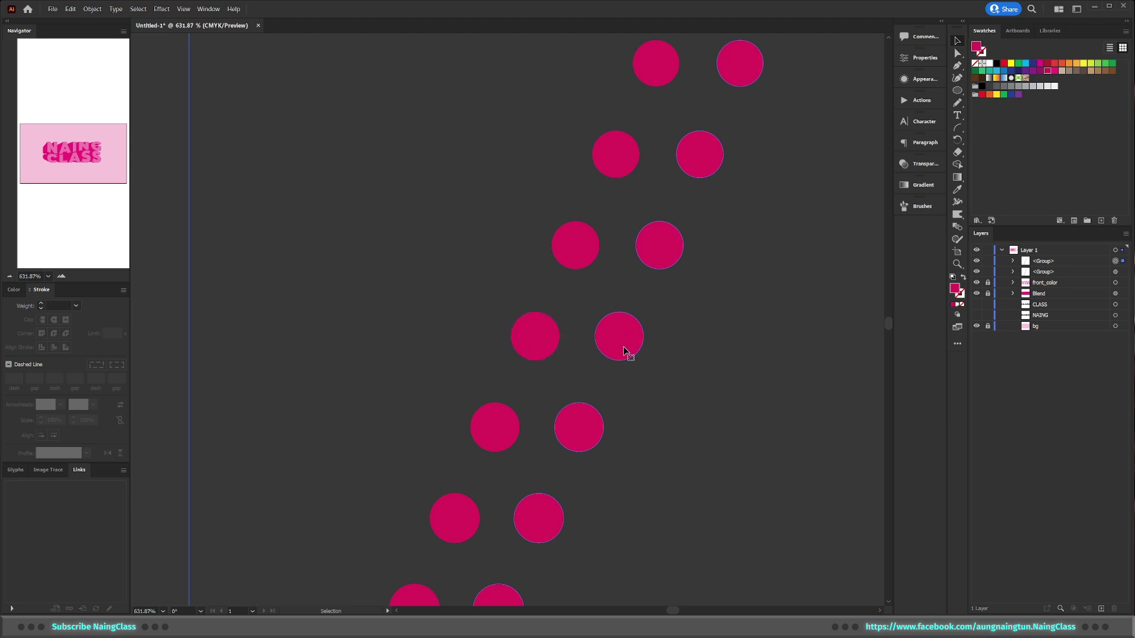
{"action": "left_click_drag", "start_coordinate": [628, 348], "coordinate": [594, 414]}
{"action": "scroll", "coordinate": [659, 436], "scroll_direction": "down", "scroll_amount": 5}
{"action": "scroll", "coordinate": [562, 463], "scroll_direction": "down", "scroll_amount": 3}
{"action": "scroll", "coordinate": [585, 402], "scroll_direction": "right", "scroll_amount": 3}
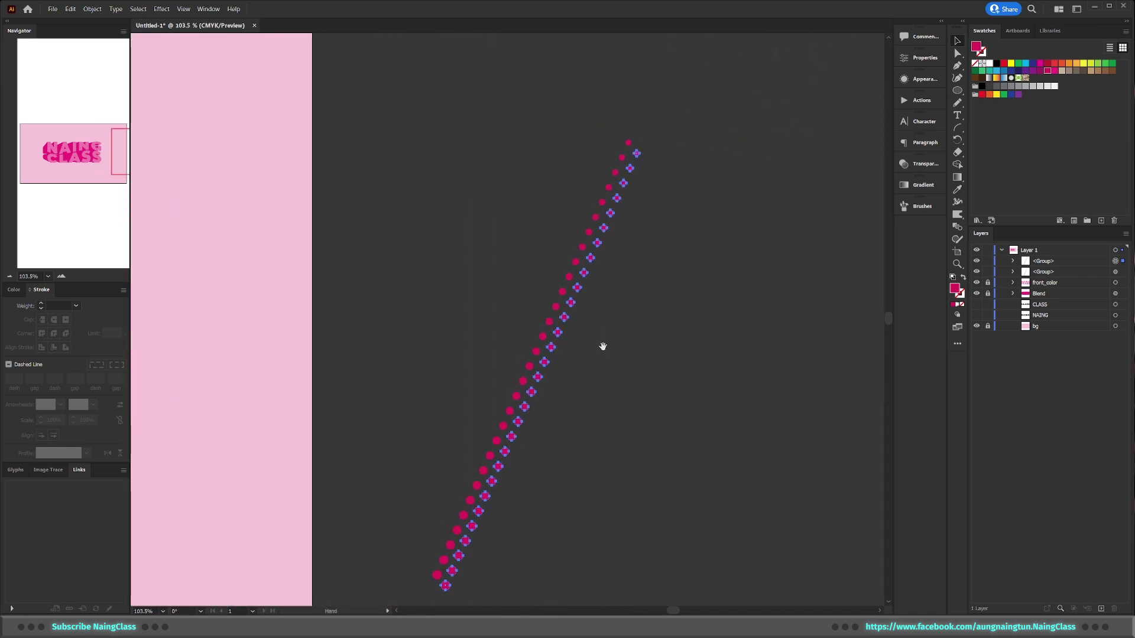
{"action": "scroll", "coordinate": [552, 303], "scroll_direction": "up", "scroll_amount": 3}
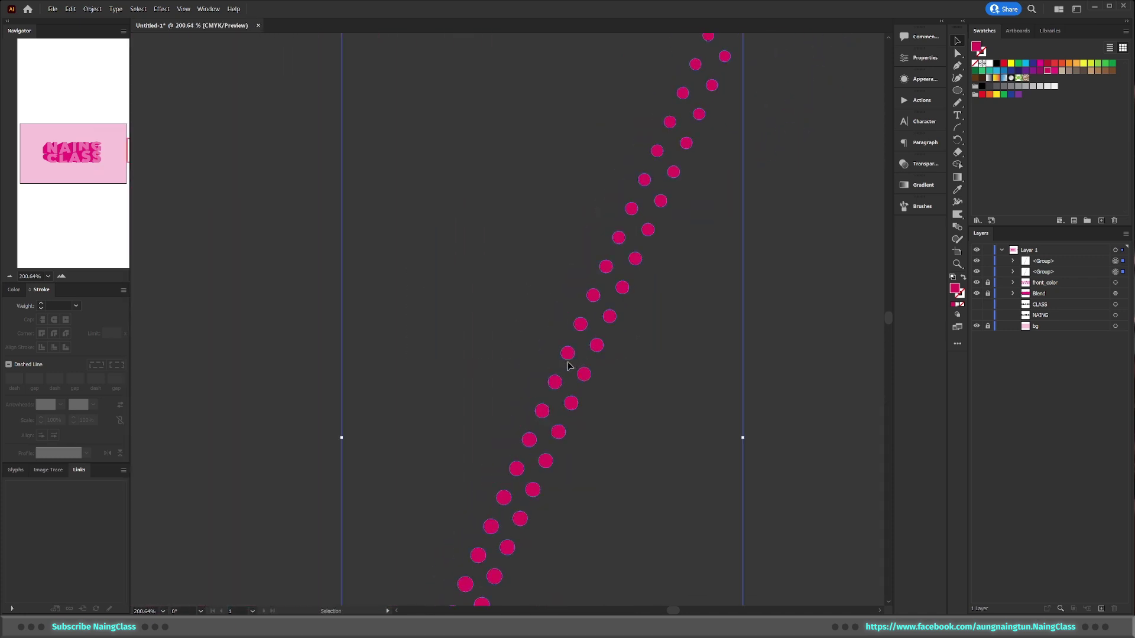
{"action": "left_click_drag", "start_coordinate": [567, 357], "coordinate": [622, 358]}
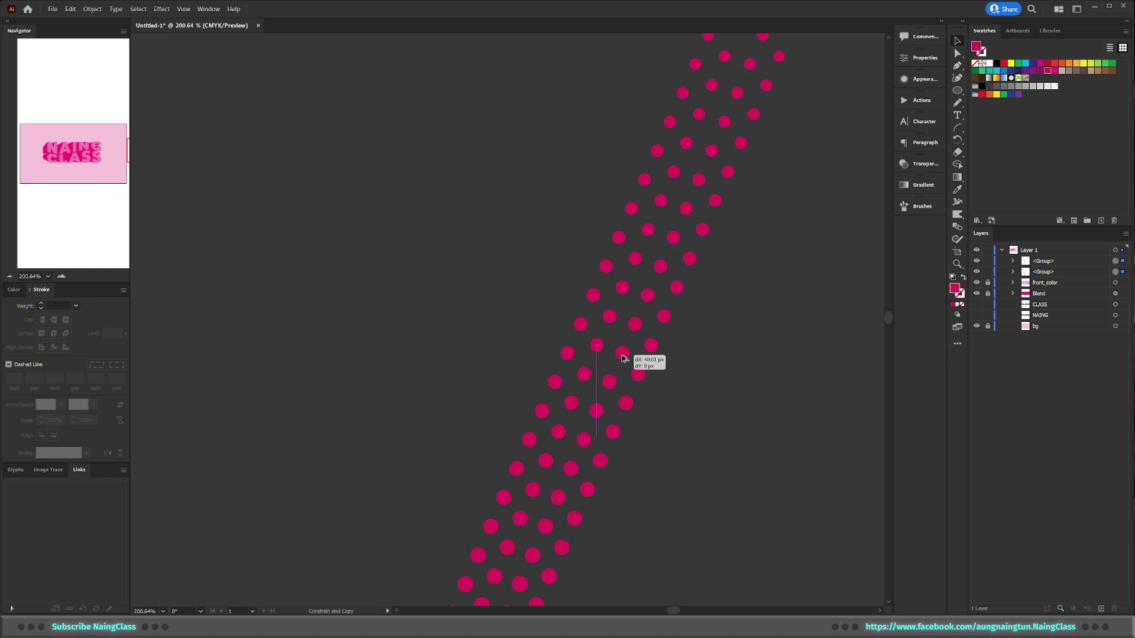
{"action": "left_click_drag", "start_coordinate": [622, 359], "coordinate": [623, 358]}
{"action": "scroll", "coordinate": [724, 385], "scroll_direction": "down", "scroll_amount": 2}
{"action": "scroll", "coordinate": [673, 392], "scroll_direction": "down", "scroll_amount": 2}
{"action": "scroll", "coordinate": [646, 321], "scroll_direction": "down", "scroll_amount": 1}
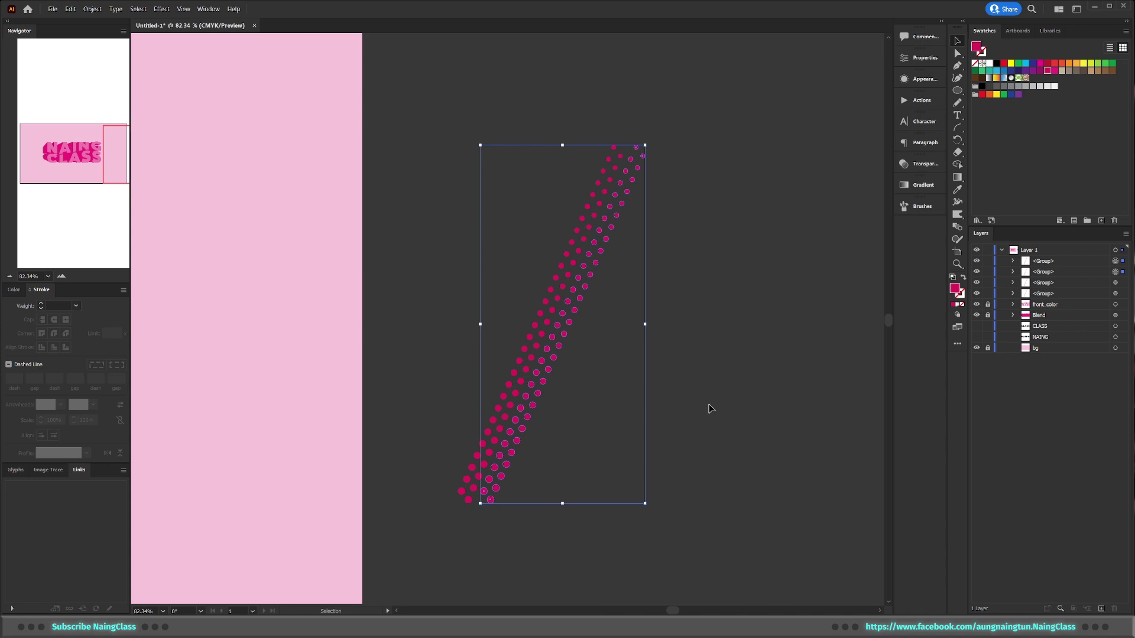
Step: Repeat the copy with Ctrl+D several times to add more diagonal dot strips
{"action": "key", "text": "a"}
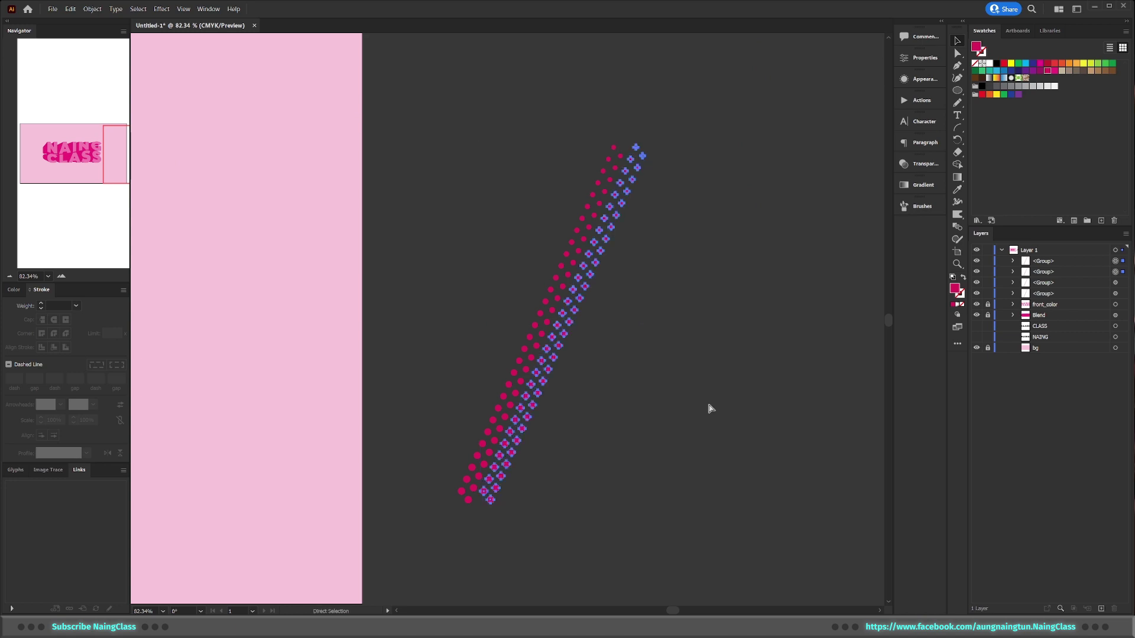
{"action": "key", "text": "ctrl+d"}
{"action": "key", "text": "ctrl+d"}
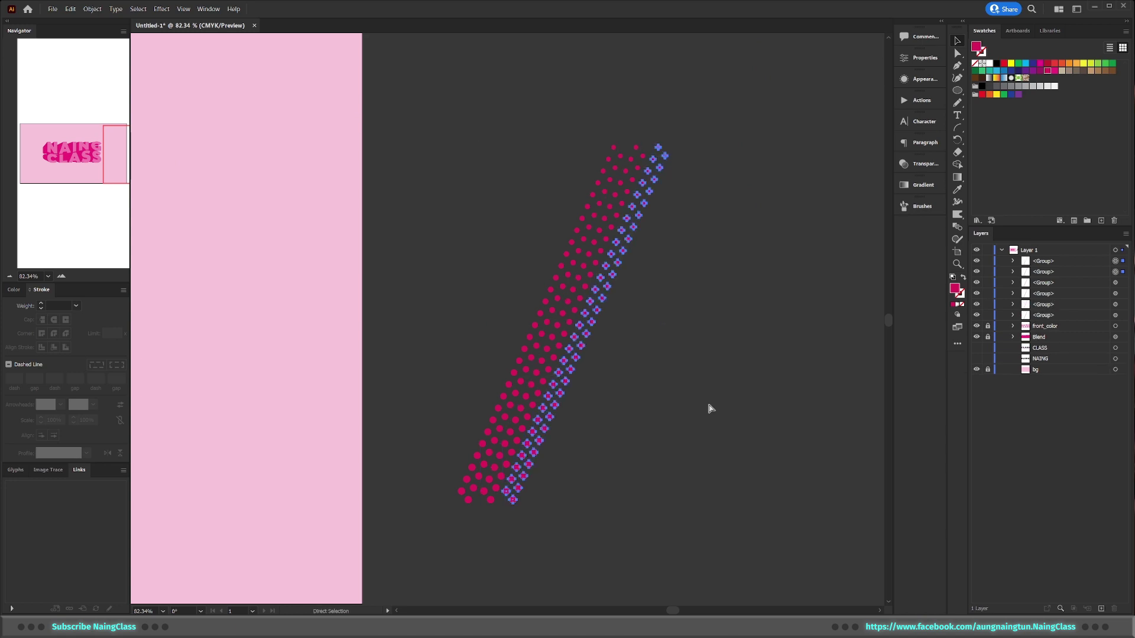
{"action": "key", "text": "ctrl+d"}
{"action": "key", "text": "ctrl+d"}
{"action": "key", "text": "ctrl+d"}
{"action": "key", "text": "ctrl+d"}
{"action": "key", "text": "ctrl+d"}
{"action": "key", "text": "ctrl+d"}
{"action": "key", "text": "ctrl+d"}
{"action": "key", "text": "ctrl+d"}
{"action": "key", "text": "ctrl+d"}
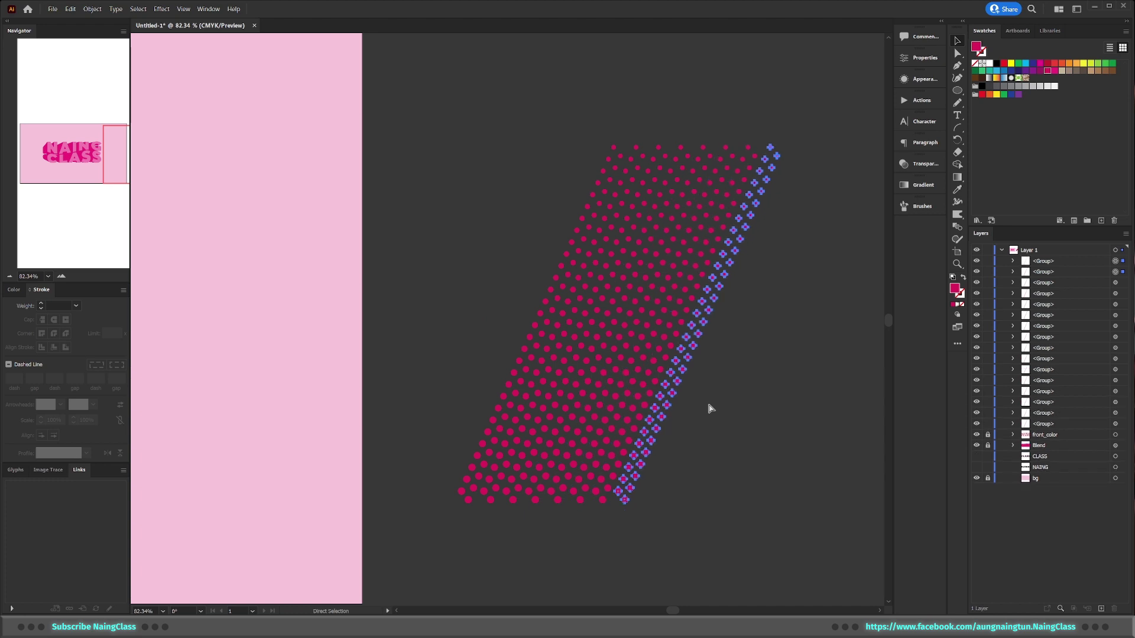
{"action": "key", "text": "ctrl+d"}
{"action": "key", "text": "ctrl+d"}
{"action": "key", "text": "ctrl+d"}
{"action": "key", "text": "ctrl+d"}
{"action": "key", "text": "ctrl+d"}
{"action": "key", "text": "ctrl+d"}
{"action": "key", "text": "ctrl+d"}
{"action": "key", "text": "ctrl+d"}
{"action": "key", "text": "ctrl+d"}
{"action": "key", "text": "v"}
{"action": "scroll", "coordinate": [692, 336], "scroll_direction": "down", "scroll_amount": 2}
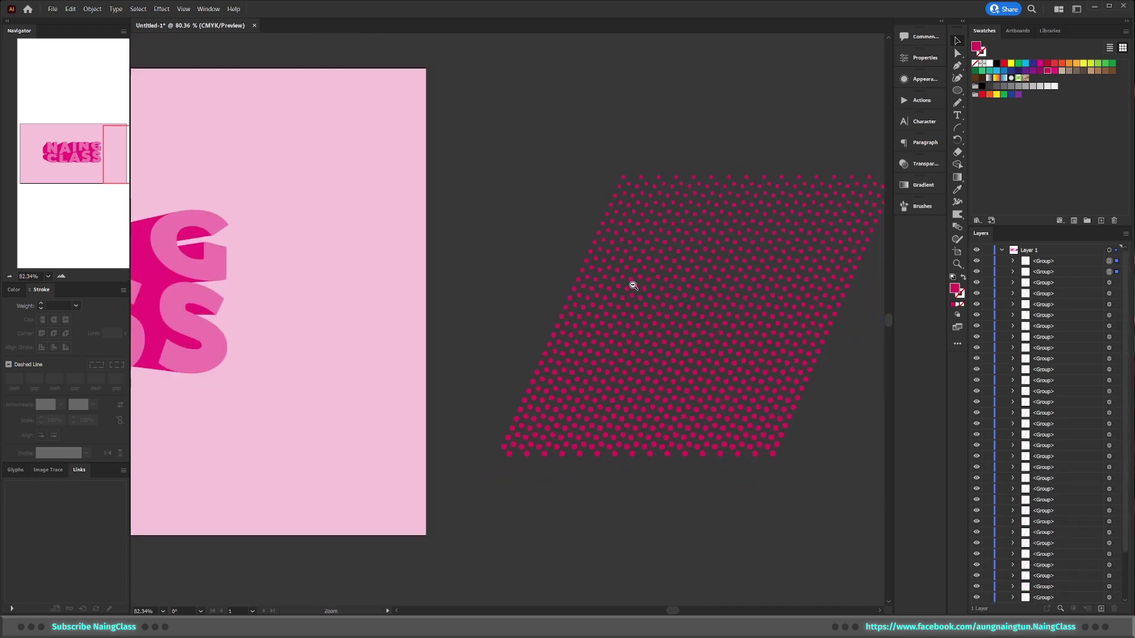
{"action": "scroll", "coordinate": [630, 284], "scroll_direction": "down", "scroll_amount": 2}
{"action": "scroll", "coordinate": [698, 352], "scroll_direction": "right", "scroll_amount": 2}
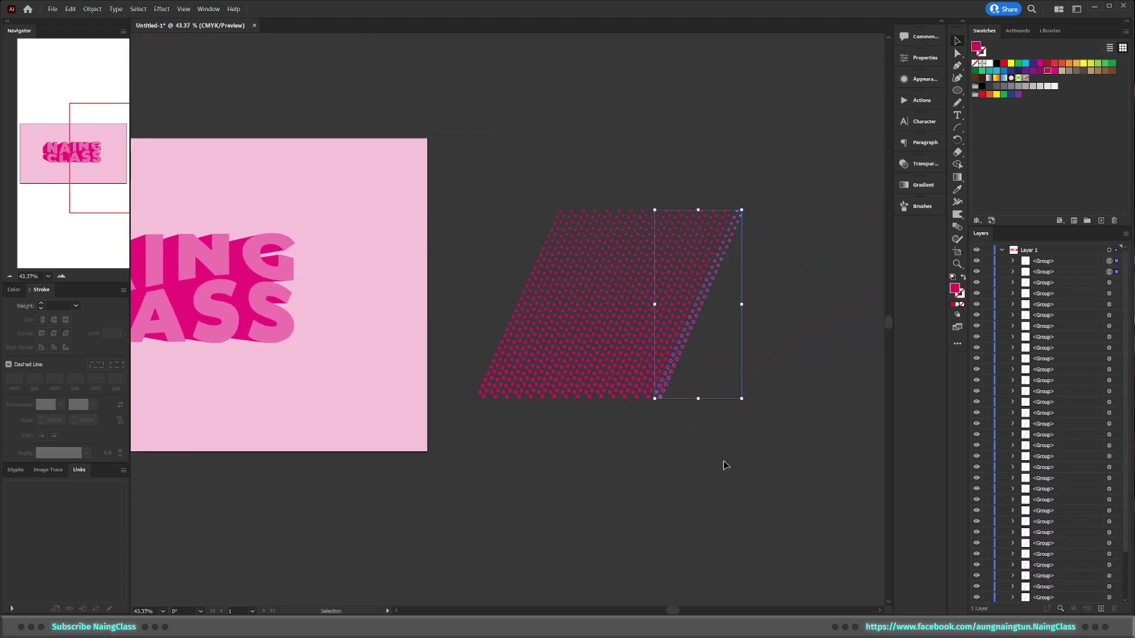
{"action": "key", "text": "ctrl+d"}
{"action": "key", "text": "ctrl+d"}
{"action": "key", "text": "ctrl+d"}
{"action": "key", "text": "ctrl+d"}
{"action": "key", "text": "ctrl+d"}
{"action": "key", "text": "ctrl+d"}
{"action": "key", "text": "ctrl+d"}
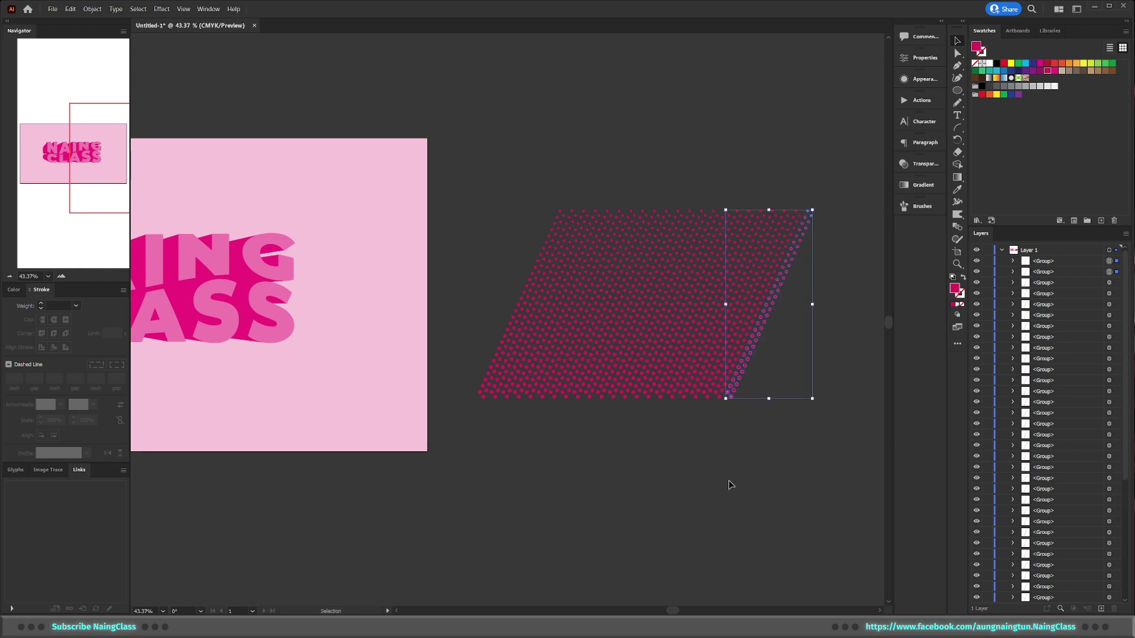
Step: Direct-select the right-edge dot column and nudge it right to add a column
{"action": "left_click", "coordinate": [730, 485]}
{"action": "scroll", "coordinate": [610, 398], "scroll_direction": "down", "scroll_amount": 2}
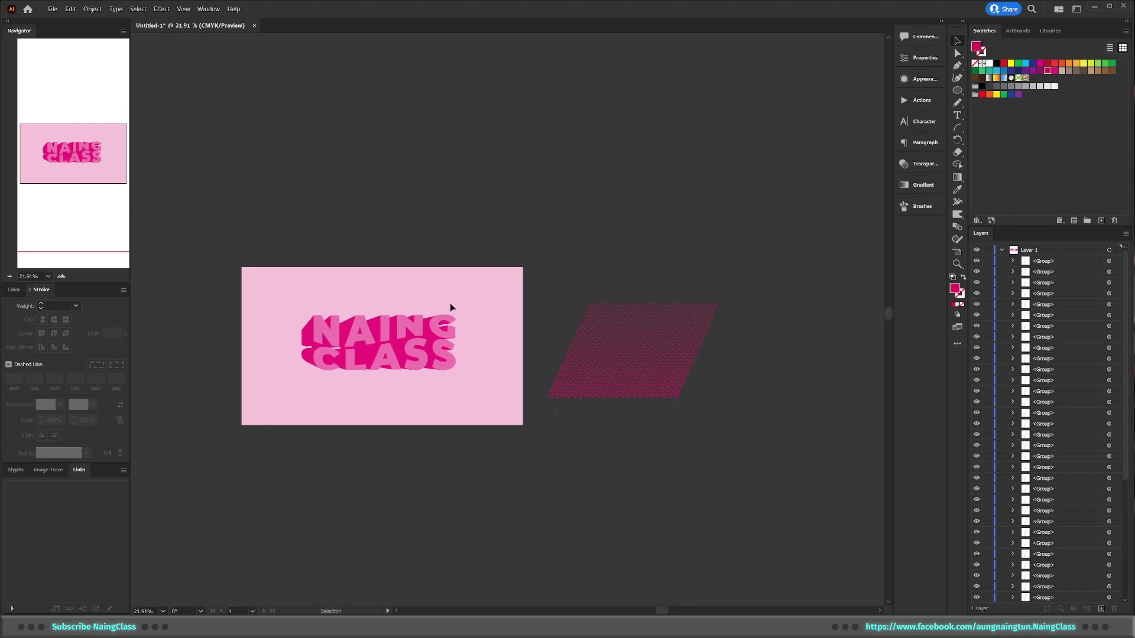
{"action": "key", "text": "a"}
{"action": "scroll", "coordinate": [702, 322], "scroll_direction": "up", "scroll_amount": 2}
{"action": "left_click", "coordinate": [707, 322]}
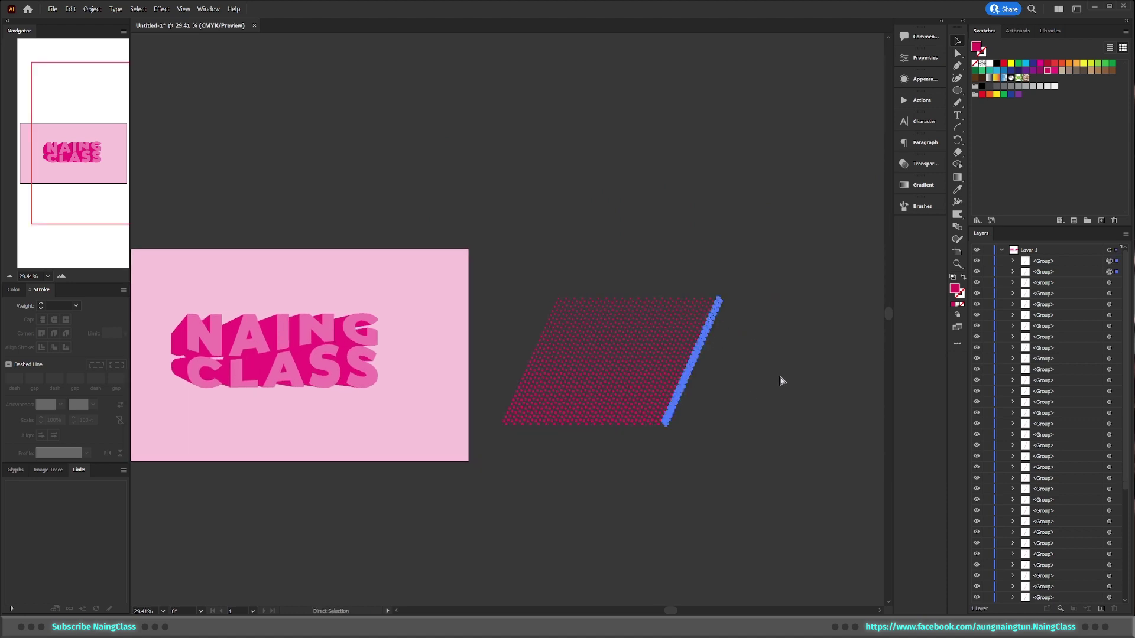
{"action": "key", "text": "Right"}
{"action": "key", "text": "Right"}
{"action": "key", "text": "Right"}
{"action": "key", "text": "v"}
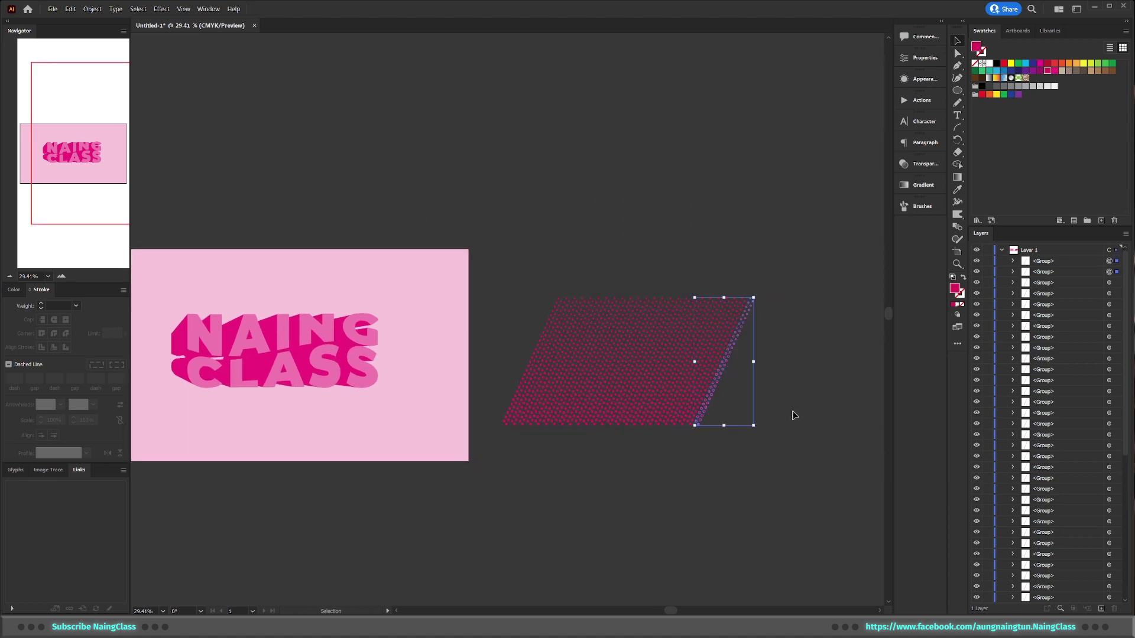
{"action": "left_click", "coordinate": [794, 414]}
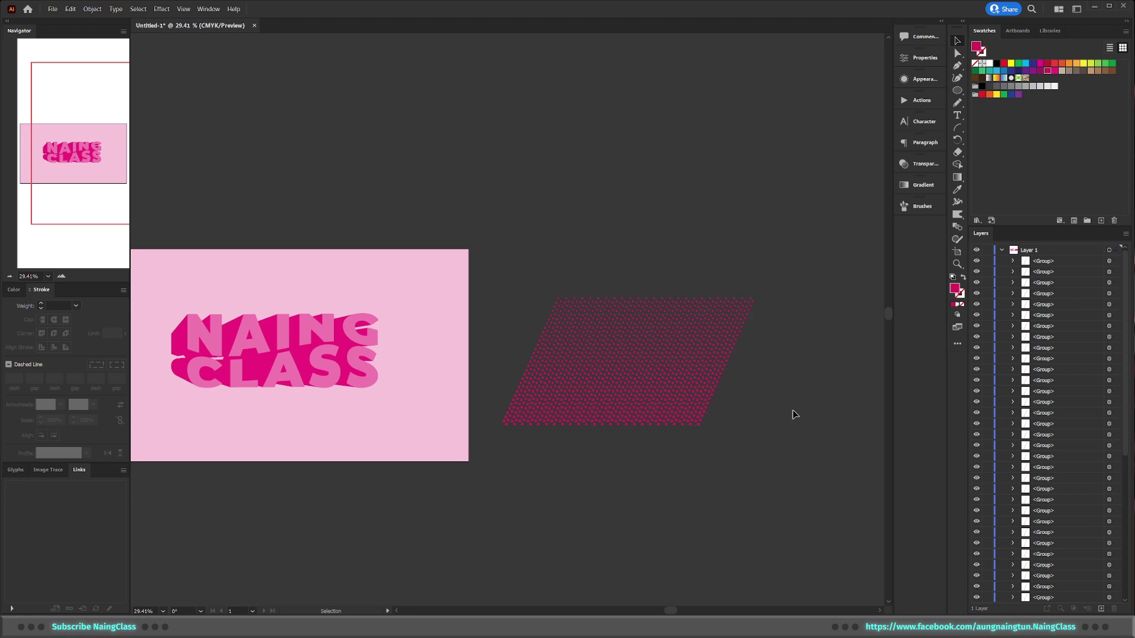
{"action": "key", "text": "a"}
{"action": "key", "text": "ctrl+z"}
{"action": "key", "text": "v"}
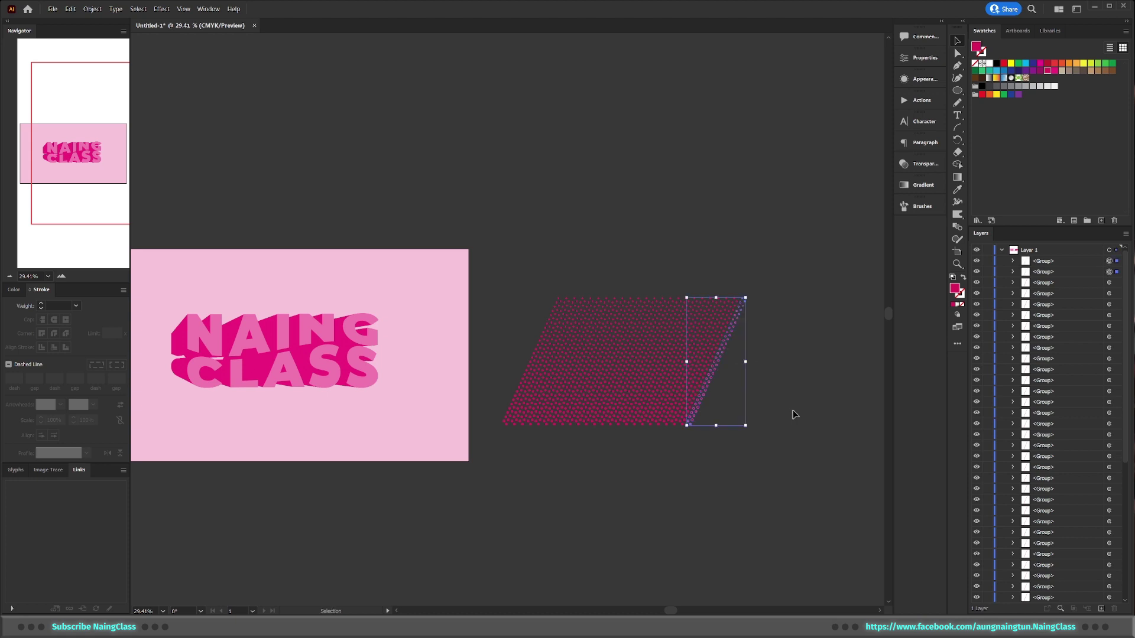
Step: Add more dot columns rightward to finish the slanted parallelogram grid
{"action": "key", "text": "a"}
{"action": "key", "text": "Right"}
{"action": "key", "text": "Right"}
{"action": "key", "text": "Right"}
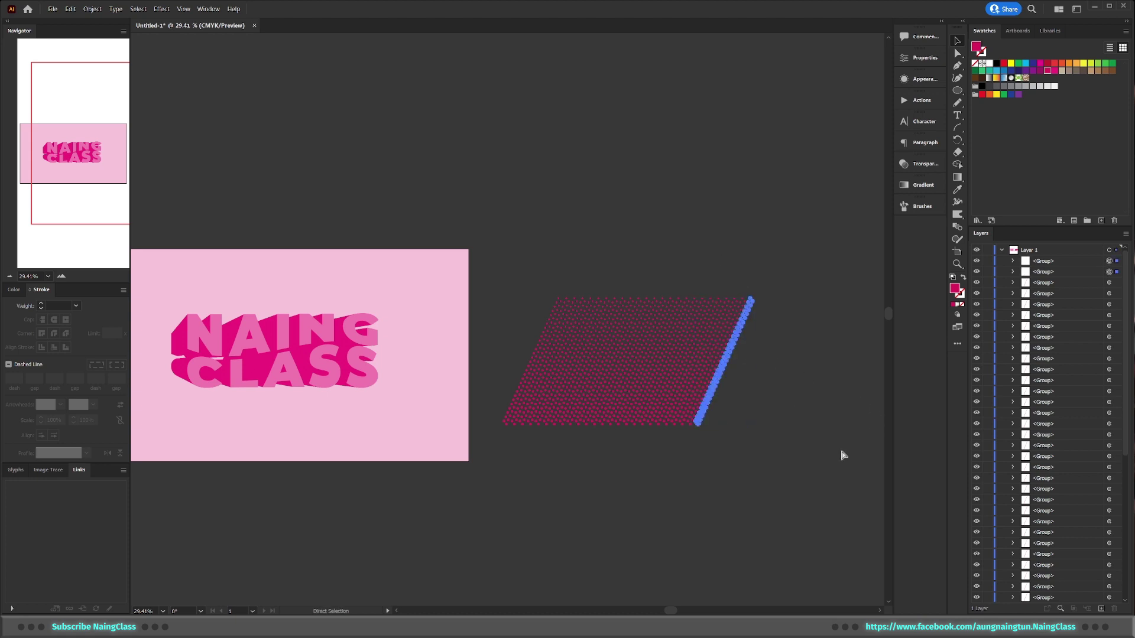
{"action": "key", "text": "Right"}
{"action": "key", "text": "Right"}
{"action": "key", "text": "Right"}
{"action": "key", "text": "Right"}
{"action": "key", "text": "Right"}
{"action": "key", "text": "Right"}
{"action": "key", "text": "Right"}
{"action": "key", "text": "Right"}
{"action": "key", "text": "Right"}
{"action": "key", "text": "Right"}
{"action": "key", "text": "Right"}
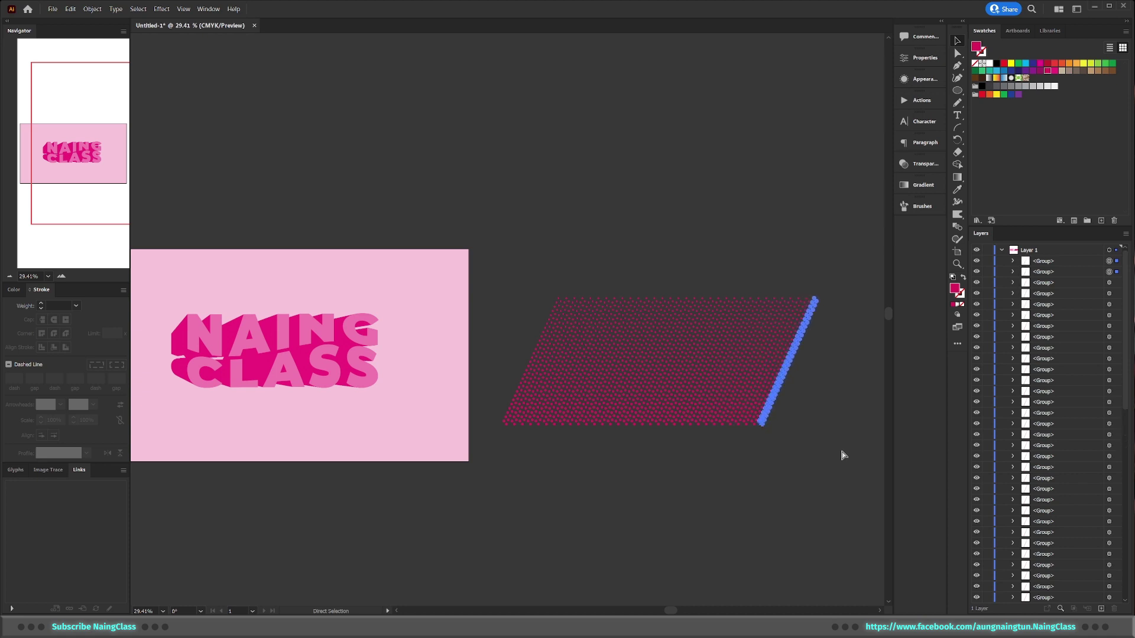
{"action": "key", "text": "Right"}
{"action": "key", "text": "Right"}
{"action": "key", "text": "Right"}
{"action": "key", "text": "Right"}
{"action": "key", "text": "Right"}
{"action": "key", "text": "Right"}
{"action": "key", "text": "ctrl+shift+a"}
{"action": "key", "text": "z"}
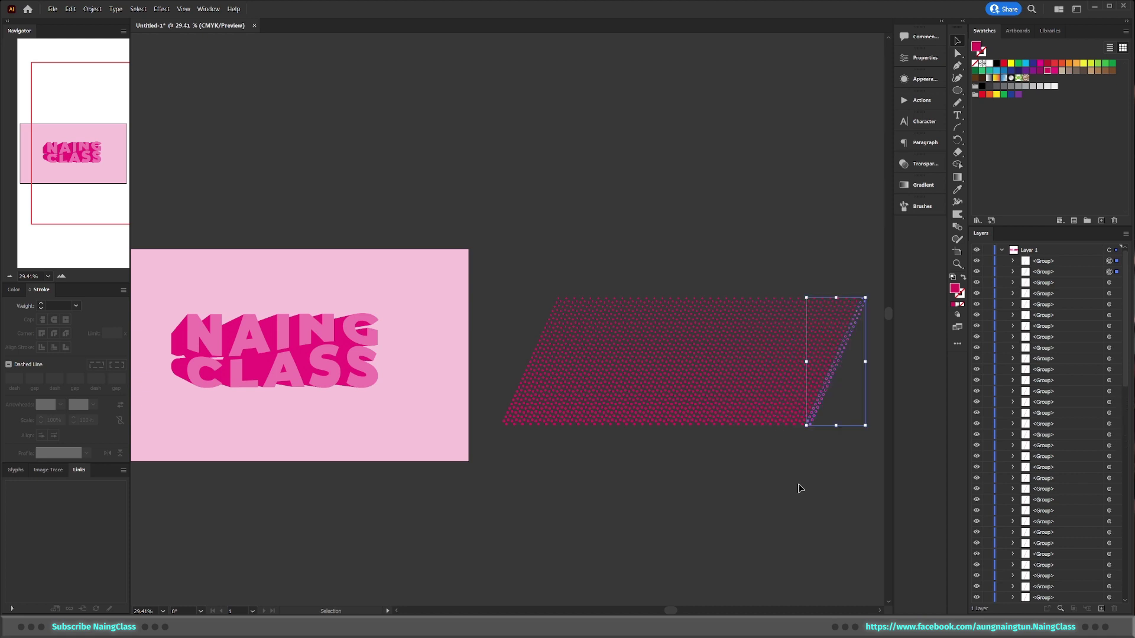
{"action": "left_click_drag", "start_coordinate": [753, 332], "coordinate": [811, 330]}
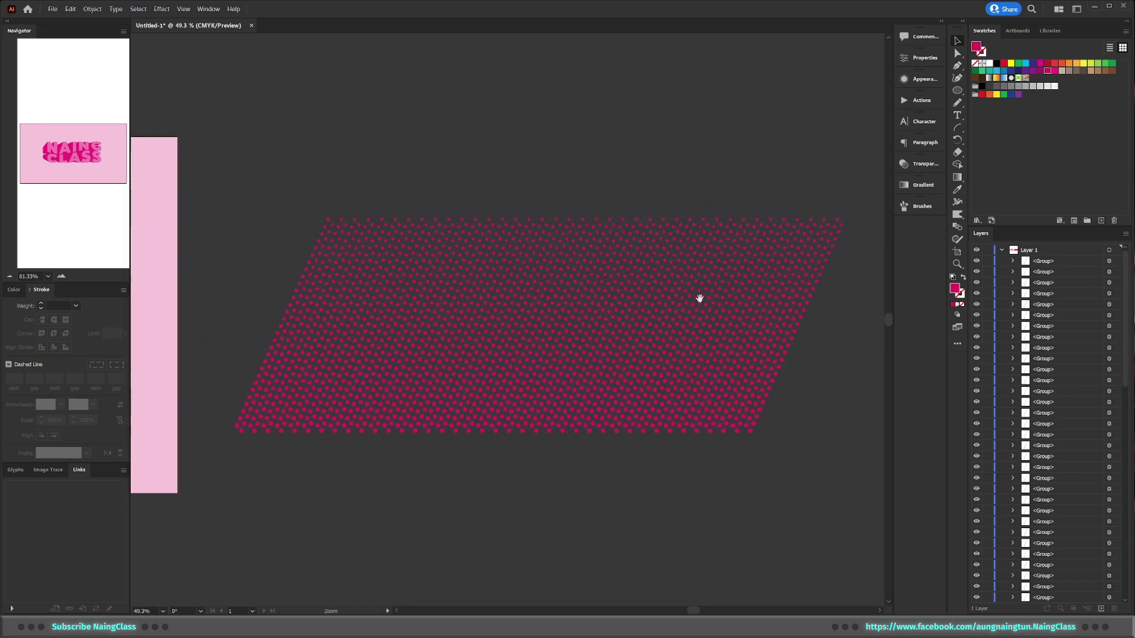
Step: Group all the dot strips and name the group 'dots'
{"action": "key", "text": "v"}
{"action": "key", "text": "ctrl+a"}
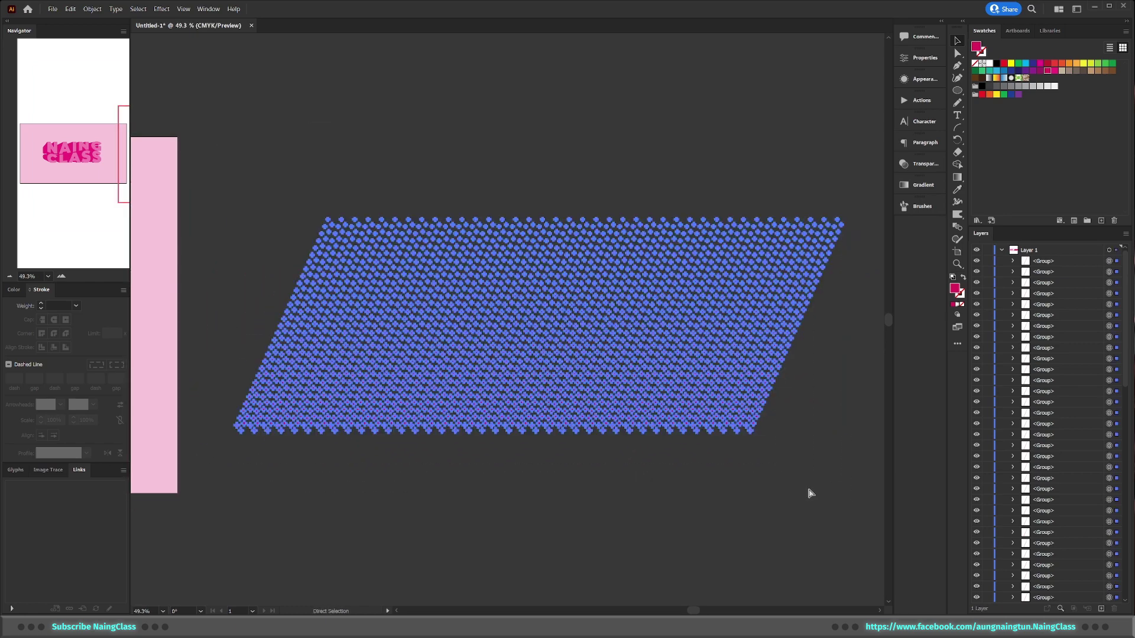
{"action": "key", "text": "ctrl+g"}
{"action": "double_click", "coordinate": [1043, 261]}
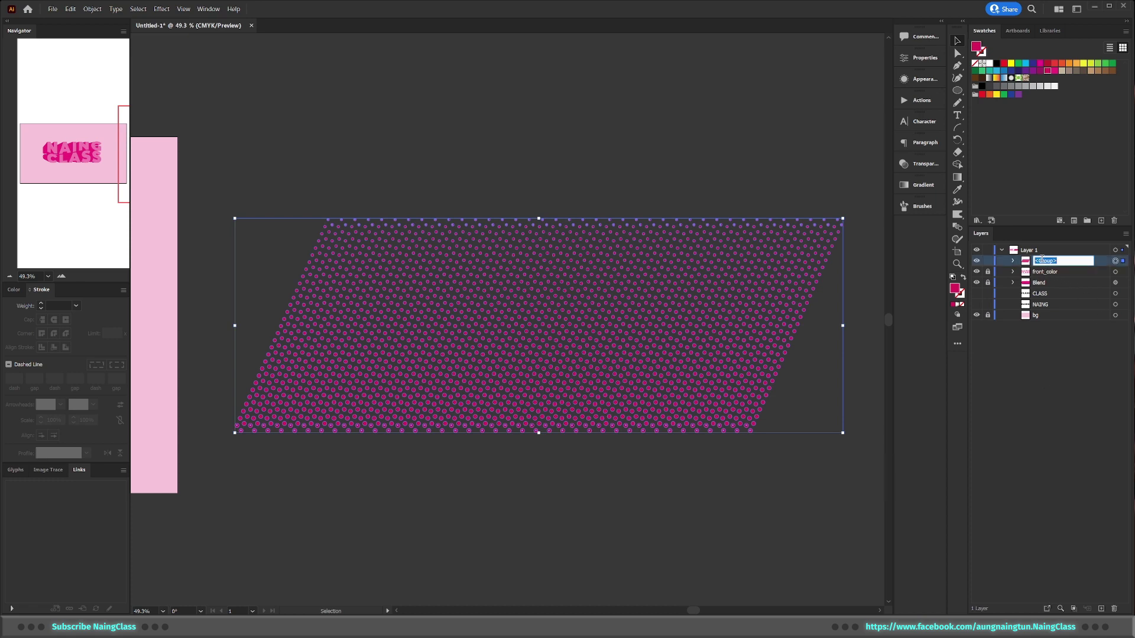
{"action": "type", "text": "dots"}
{"action": "key", "text": "Return"}
{"action": "left_click", "coordinate": [624, 172]}
Step: Move the dots group onto the artboard over the lettering and shrink it to fit
{"action": "mouse_move", "coordinate": [415, 302]}
{"action": "left_mouse_down"}
{"action": "mouse_move", "coordinate": [753, 276]}
{"action": "mouse_move", "coordinate": [707, 289]}
{"action": "mouse_move", "coordinate": [223, 276]}
{"action": "left_mouse_up"}
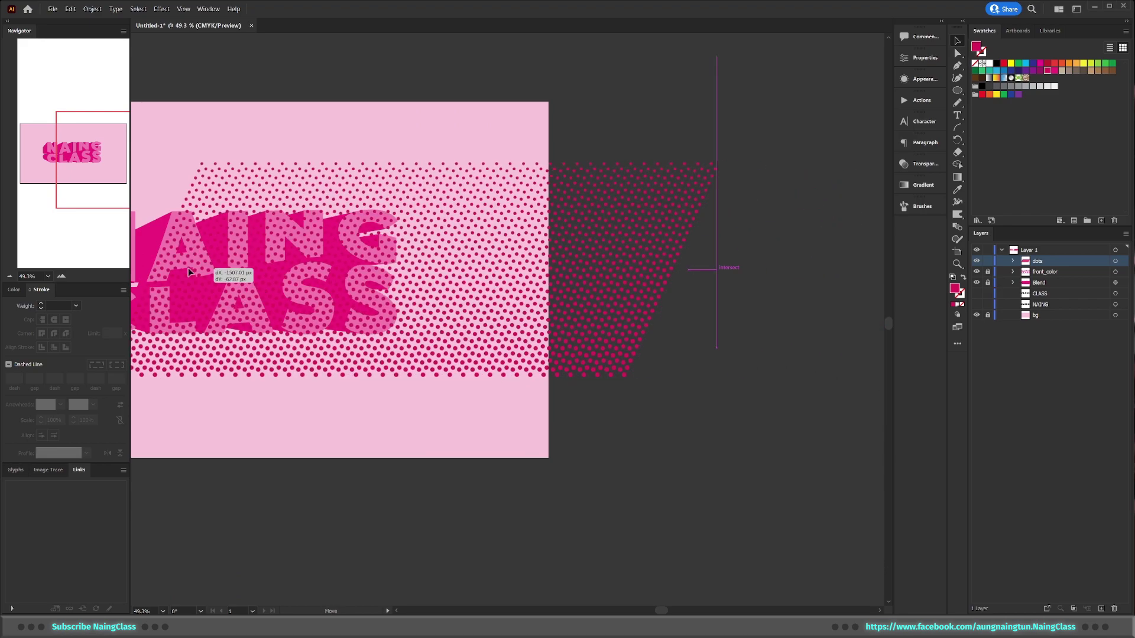
{"action": "scroll", "coordinate": [286, 267], "scroll_direction": "up", "scroll_amount": 5}
{"action": "scroll", "coordinate": [600, 274], "scroll_direction": "down", "scroll_amount": 3}
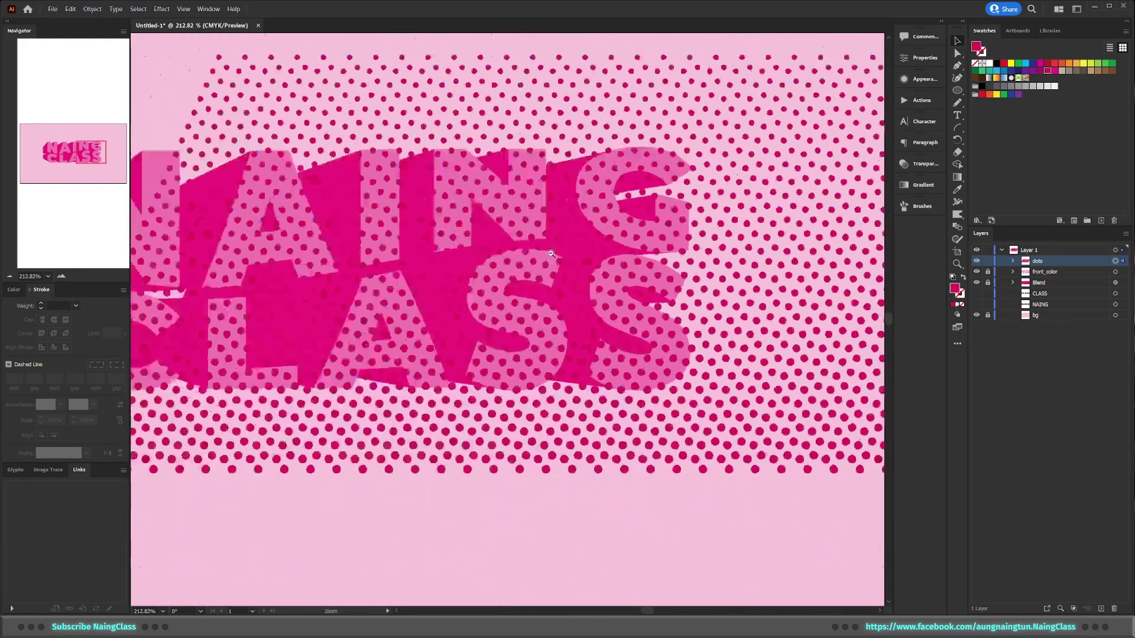
{"action": "scroll", "coordinate": [601, 274], "scroll_direction": "down", "scroll_amount": 3}
{"action": "scroll", "coordinate": [600, 274], "scroll_direction": "up", "scroll_amount": 2}
{"action": "left_click_drag", "start_coordinate": [679, 292], "coordinate": [590, 296]}
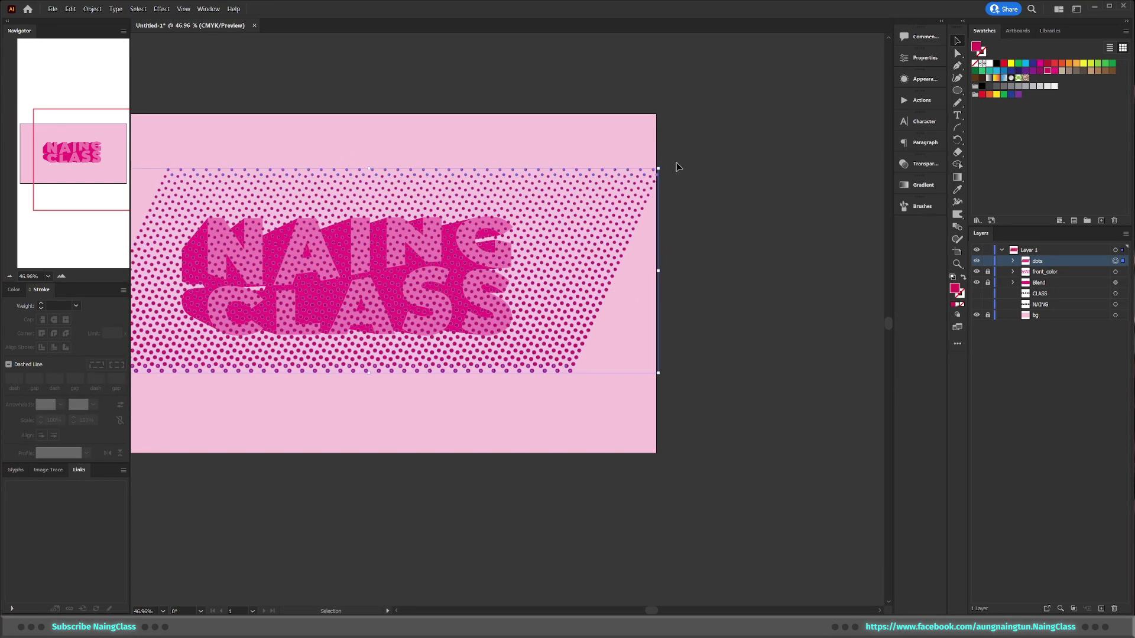
{"action": "left_click_drag", "start_coordinate": [658, 170], "coordinate": [598, 195]}
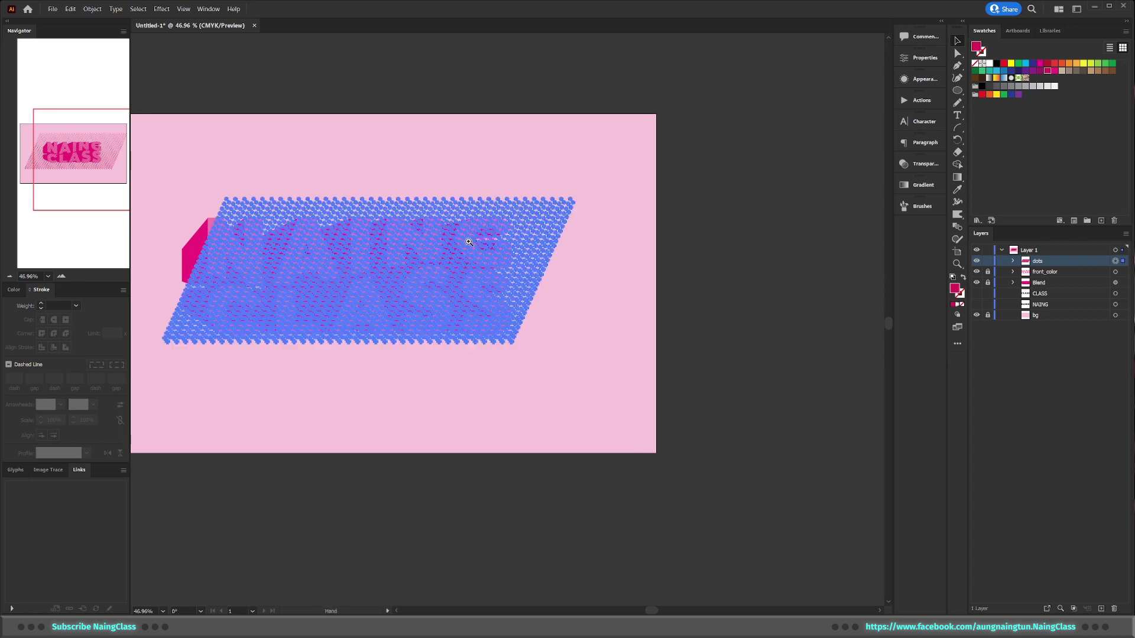
{"action": "scroll", "coordinate": [497, 245], "scroll_direction": "up", "scroll_amount": 2}
{"action": "mouse_move", "coordinate": [498, 245]}
{"action": "left_mouse_down"}
{"action": "mouse_move", "coordinate": [683, 224]}
{"action": "mouse_move", "coordinate": [736, 238]}
{"action": "left_mouse_up"}
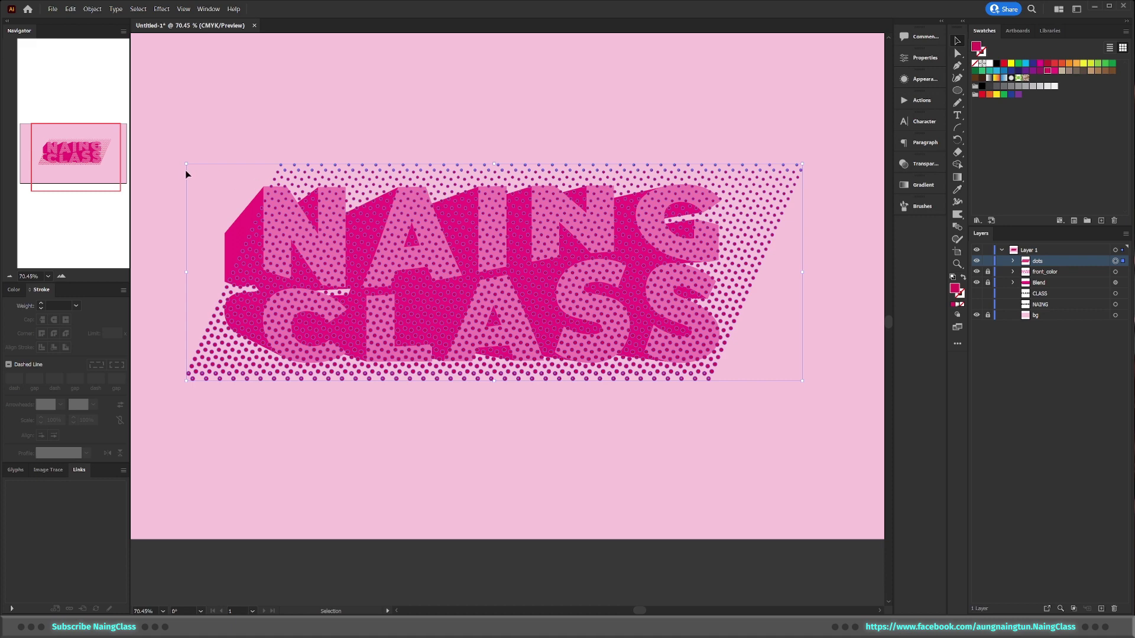
Step: Enlarge the dots group and nudge it with arrow keys to align over NAING CLASS
{"action": "left_click_drag", "start_coordinate": [187, 162], "coordinate": [167, 155]}
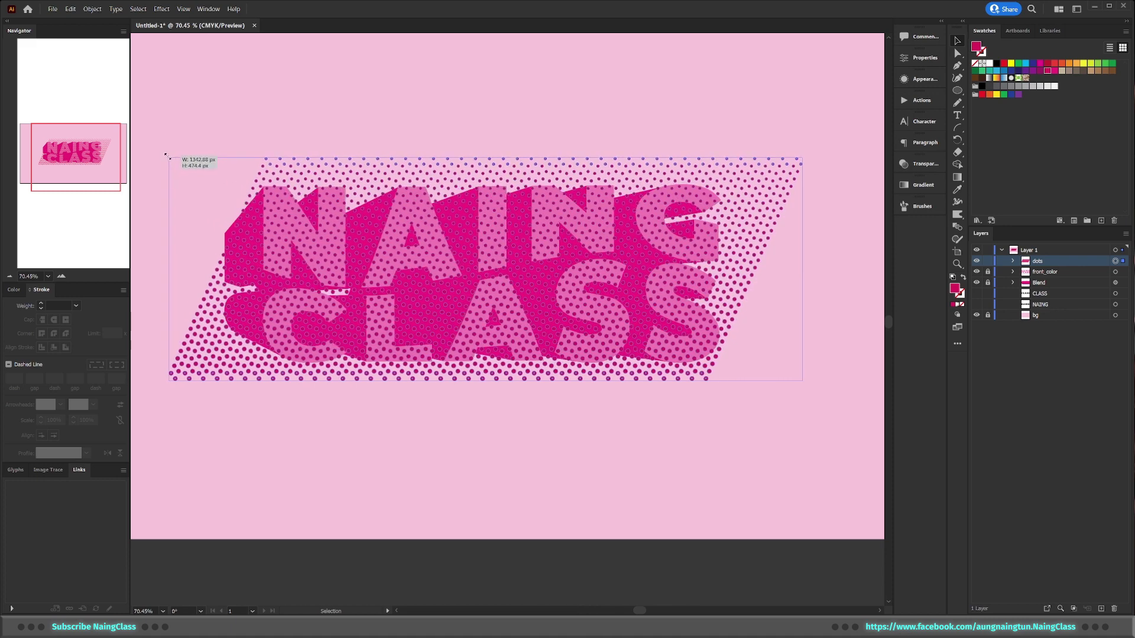
{"action": "key", "text": "shift+Right"}
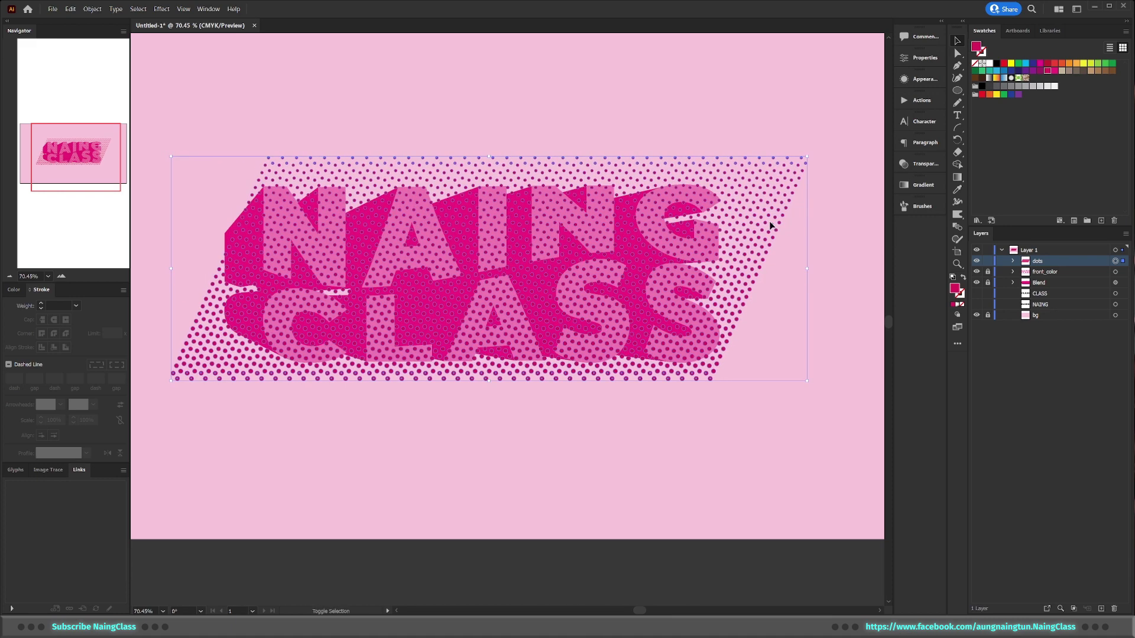
{"action": "key", "text": "Right"}
{"action": "key", "text": "Right"}
{"action": "key", "text": "Down"}
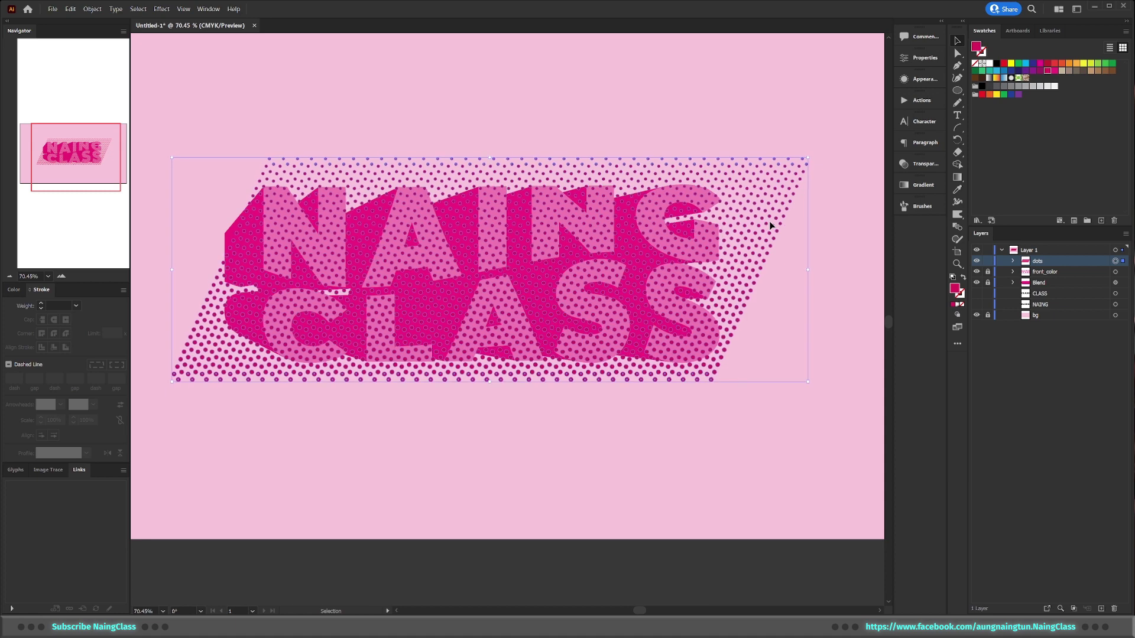
{"action": "key", "text": "shift+Down"}
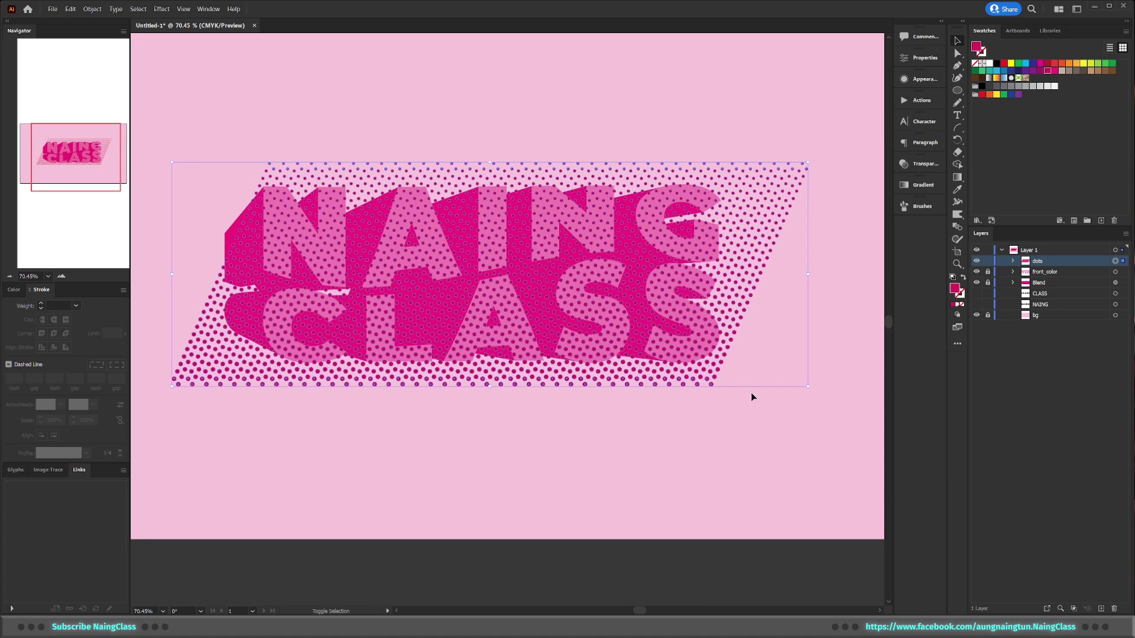
{"action": "key", "text": "shift+Down"}
{"action": "key", "text": "shift+Down"}
{"action": "key", "text": "shift+Down"}
{"action": "key", "text": "shift+Left"}
{"action": "key", "text": "shift+Left"}
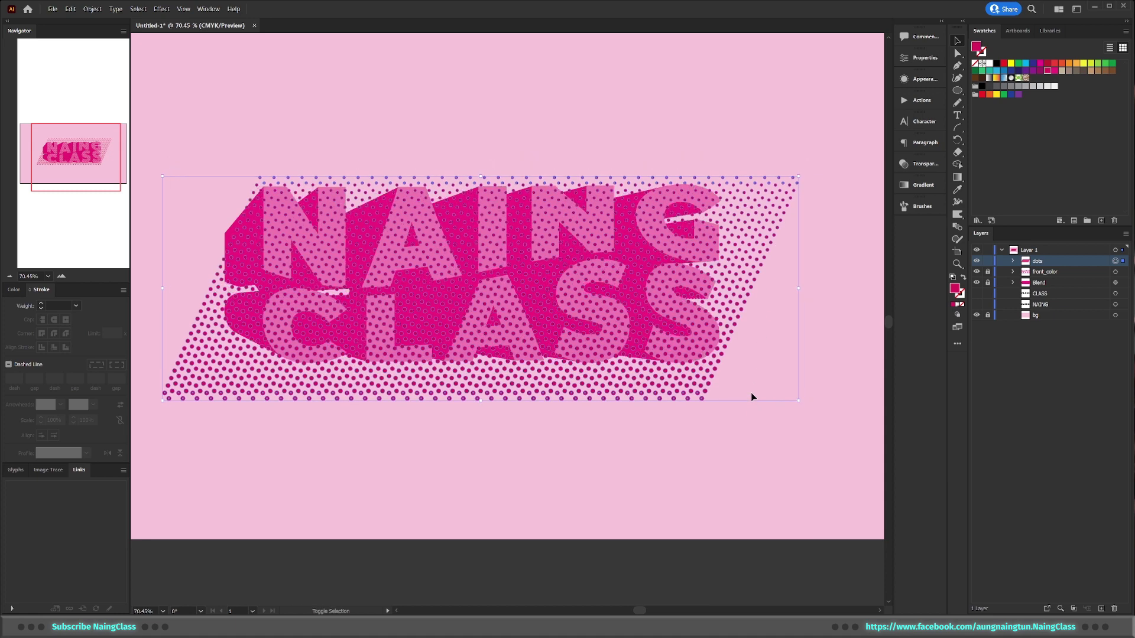
{"action": "key", "text": "shift+Down"}
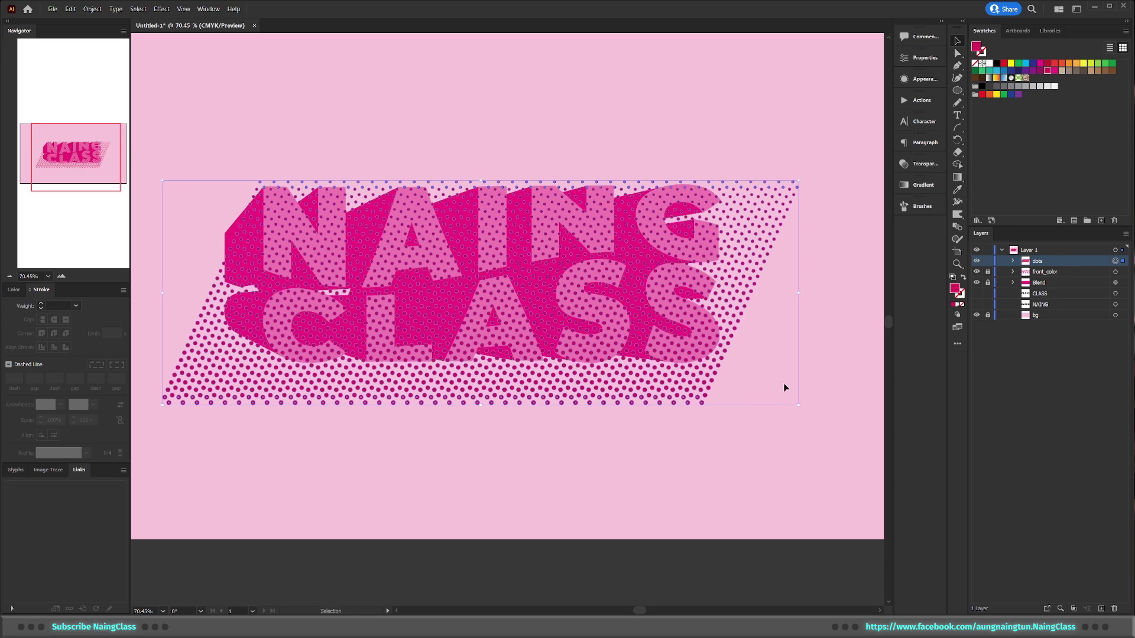
{"action": "left_click", "coordinate": [812, 345]}
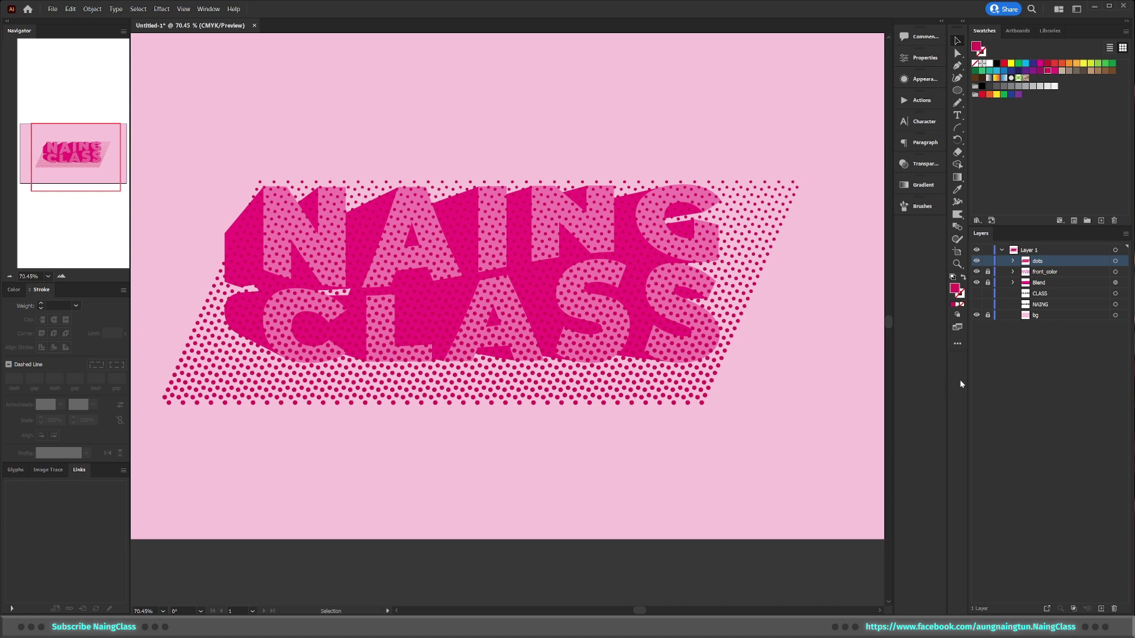
Step: Hide the dots layer, show front_color, and duplicate front_color into a third copy
{"action": "left_click", "coordinate": [976, 260]}
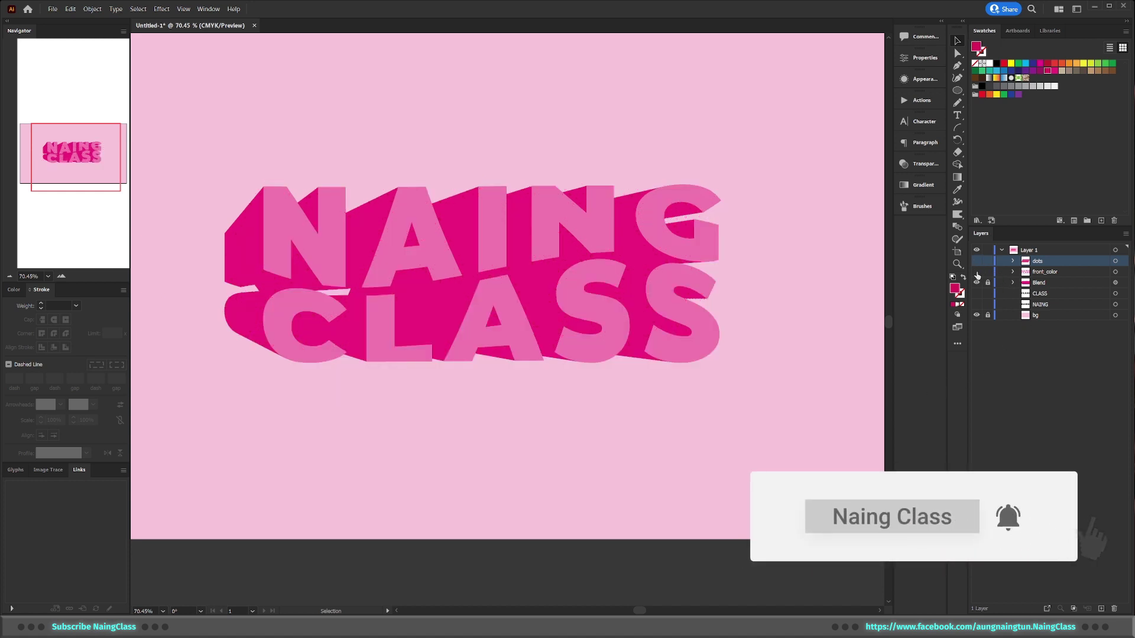
{"action": "left_click", "coordinate": [977, 271]}
{"action": "left_click", "coordinate": [1058, 271]}
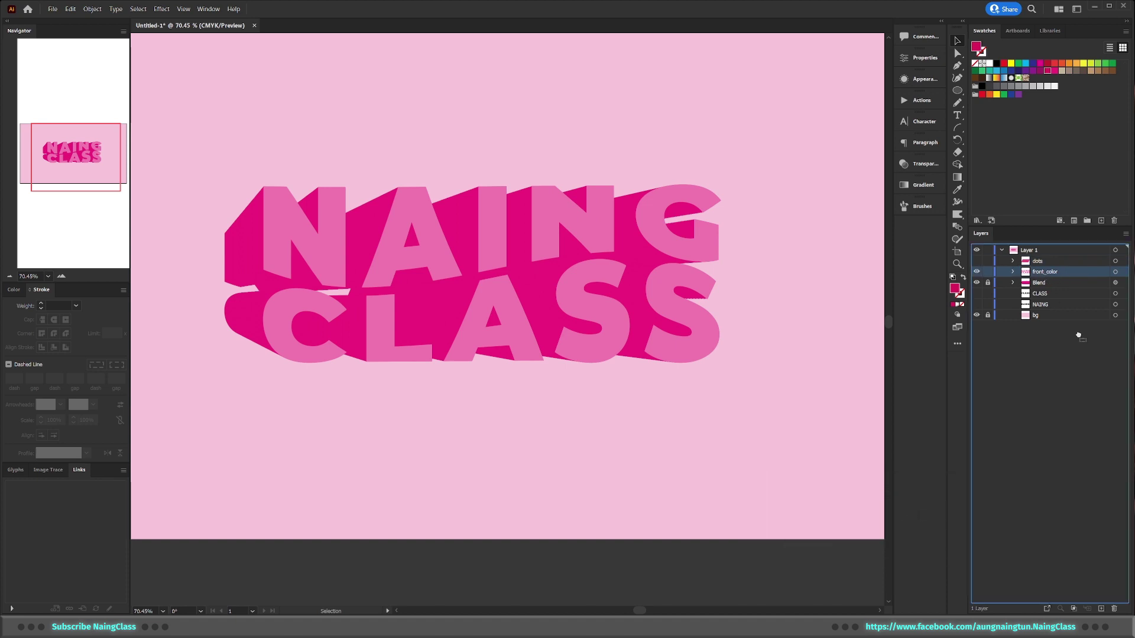
{"action": "left_click", "coordinate": [1100, 609]}
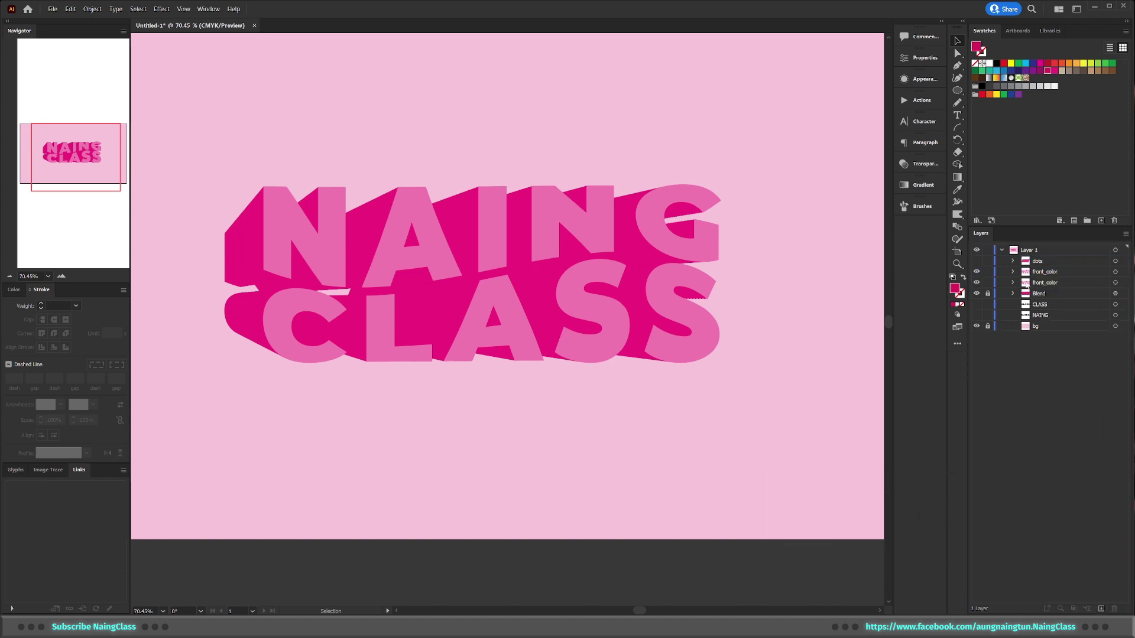
{"action": "left_click", "coordinate": [1044, 273]}
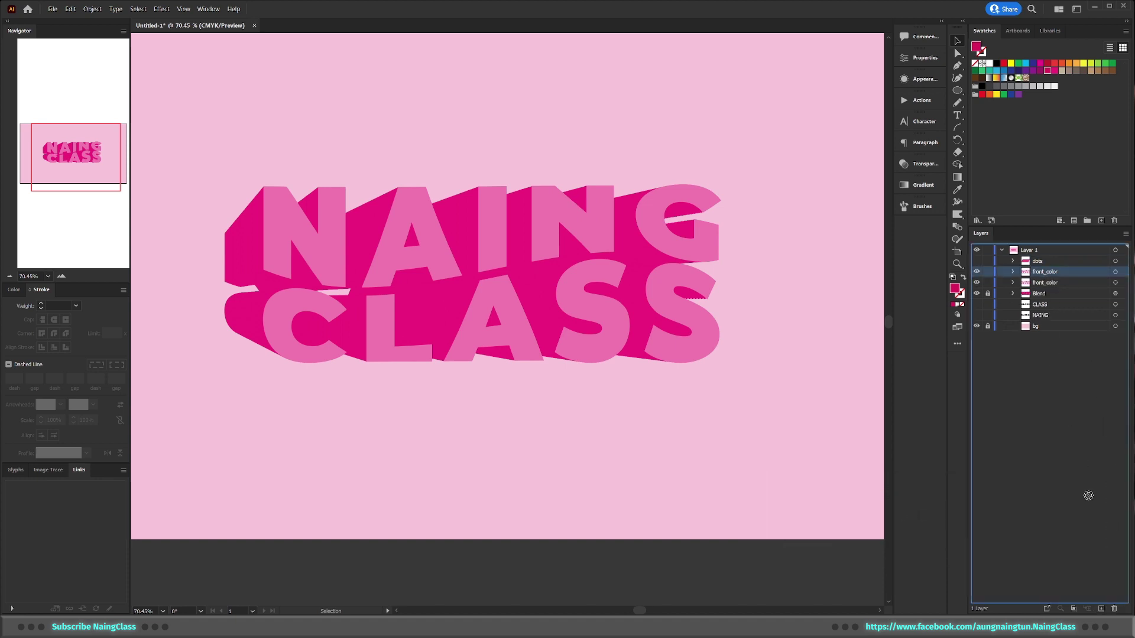
{"action": "left_click_drag", "start_coordinate": [1035, 274], "coordinate": [1102, 608]}
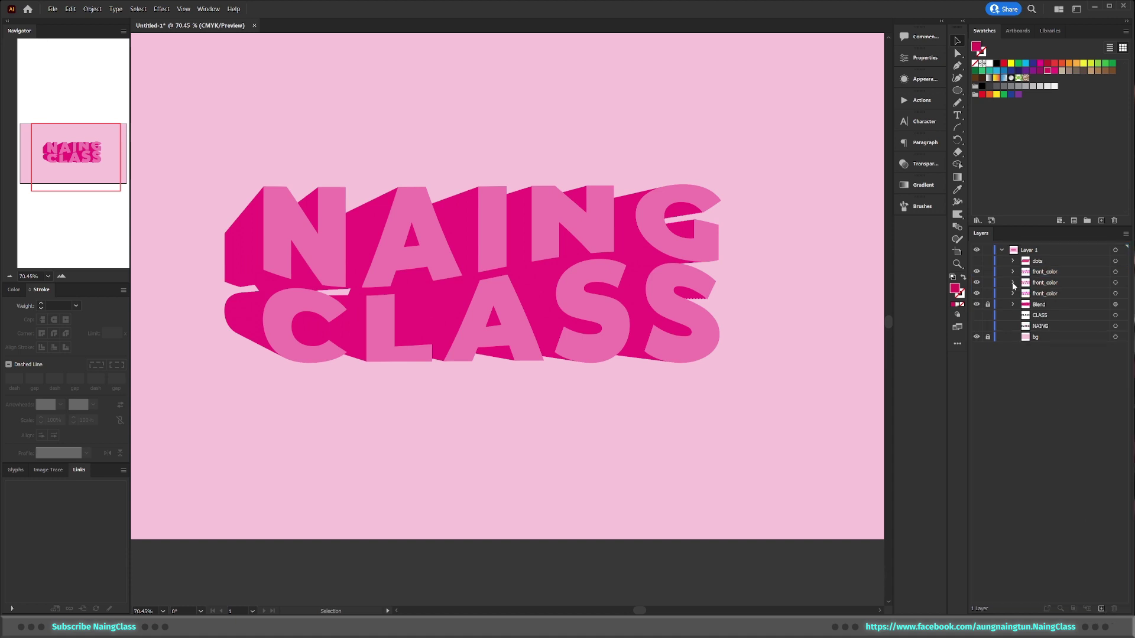
{"action": "left_click", "coordinate": [1062, 304]}
{"action": "left_click", "coordinate": [1051, 296]}
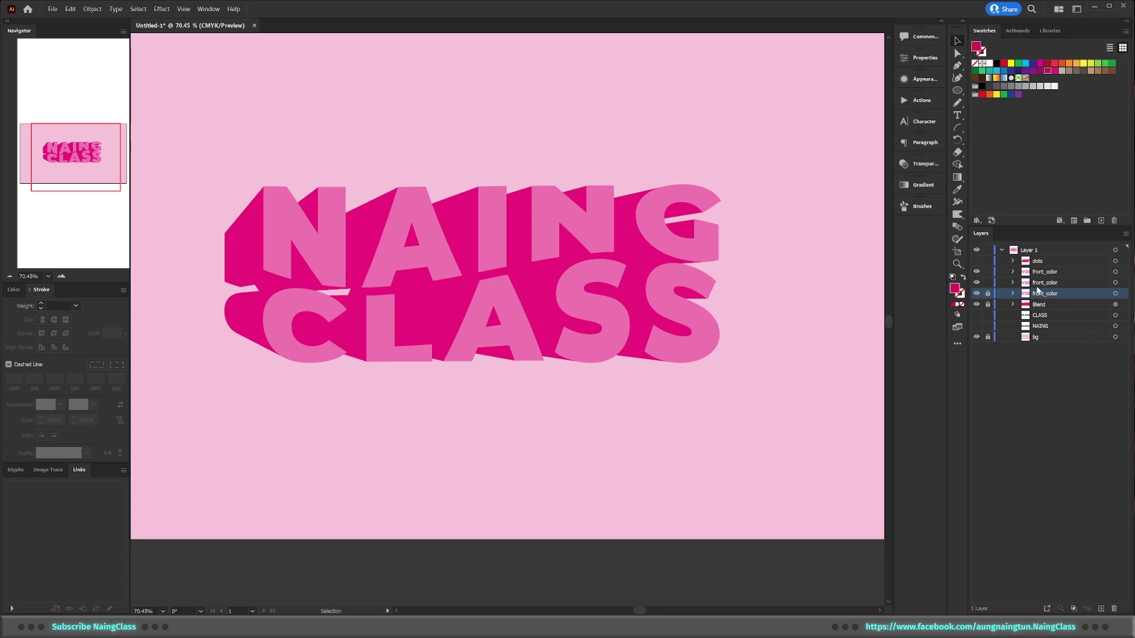
Step: Rename the front_color copies to 'Mask' and 'Stroke'
{"action": "double_click", "coordinate": [1041, 283]}
{"action": "type", "text": "Mask"}
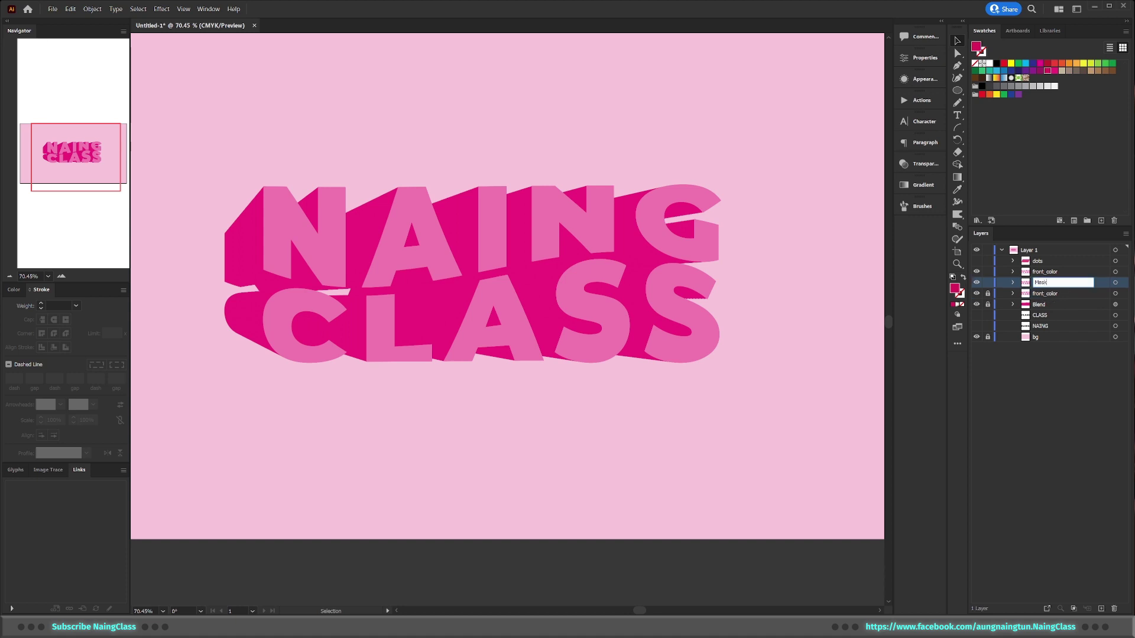
{"action": "key", "text": "Return"}
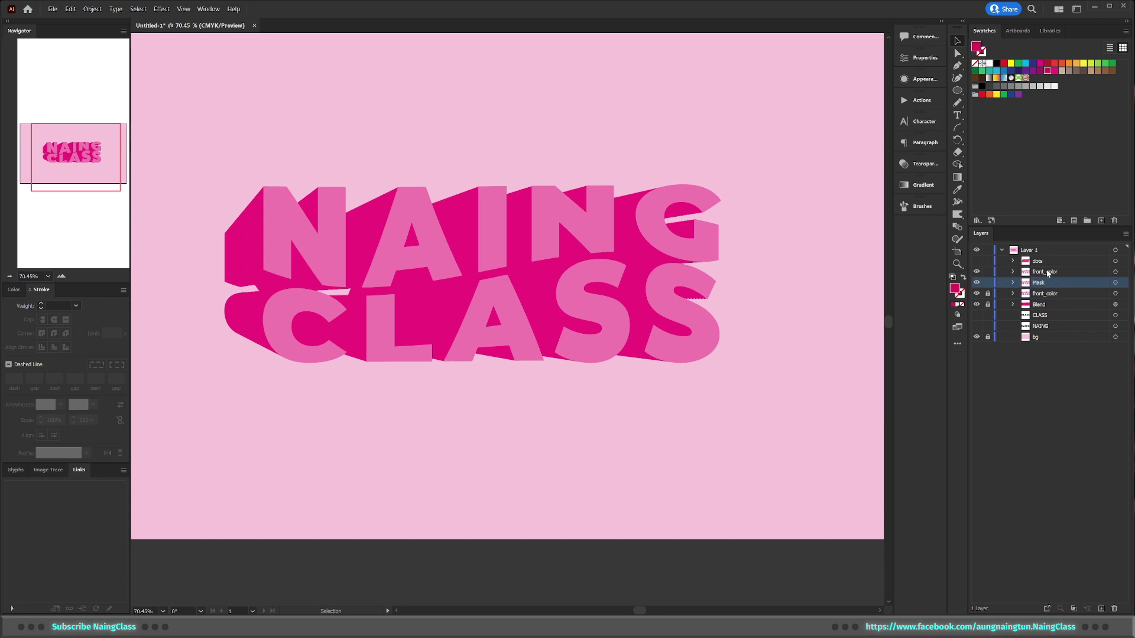
{"action": "double_click", "coordinate": [1047, 272]}
{"action": "type", "text": "S"}
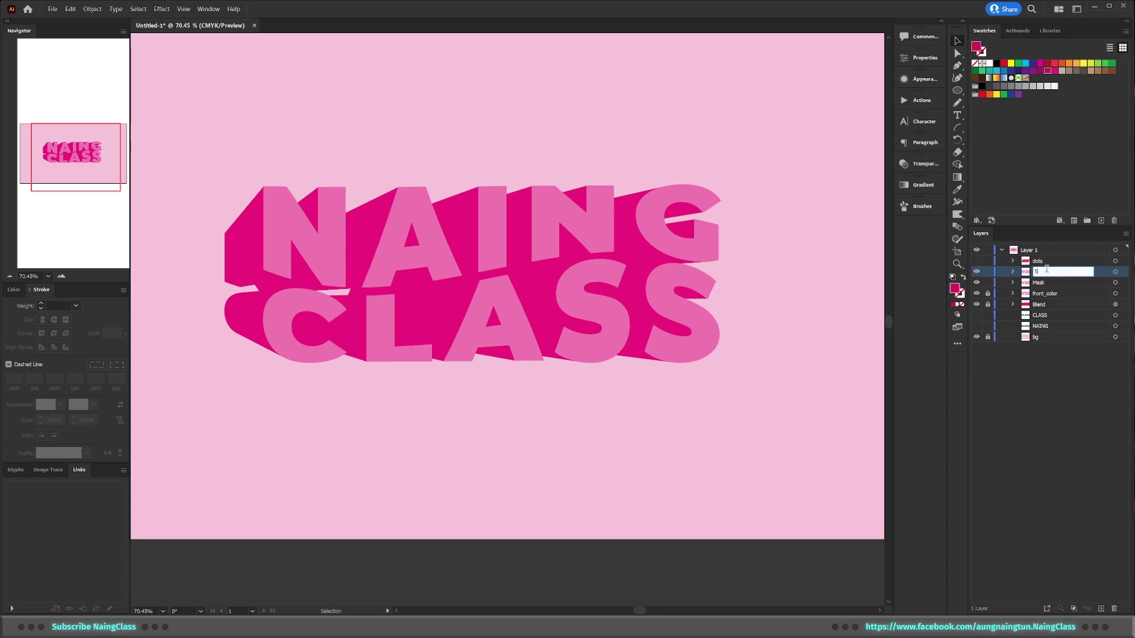
{"action": "type", "text": "troke"}
{"action": "key", "text": "Return"}
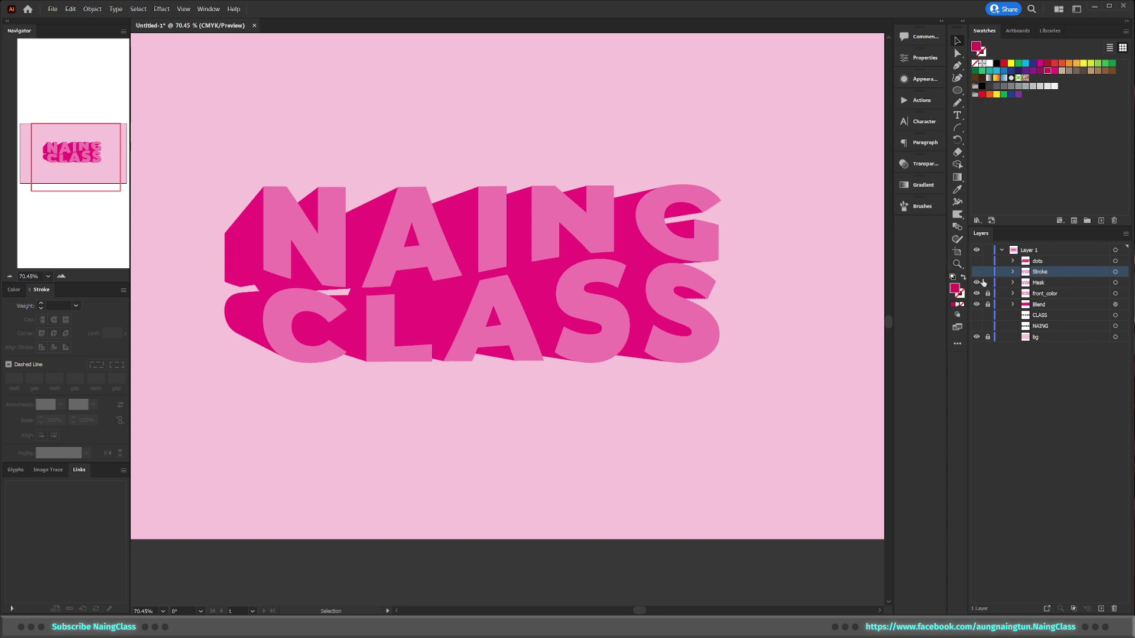
Step: Inspect the Mask layer's groups, then target all its letter artwork
{"action": "left_click", "coordinate": [1044, 284]}
{"action": "left_click", "coordinate": [1013, 283]}
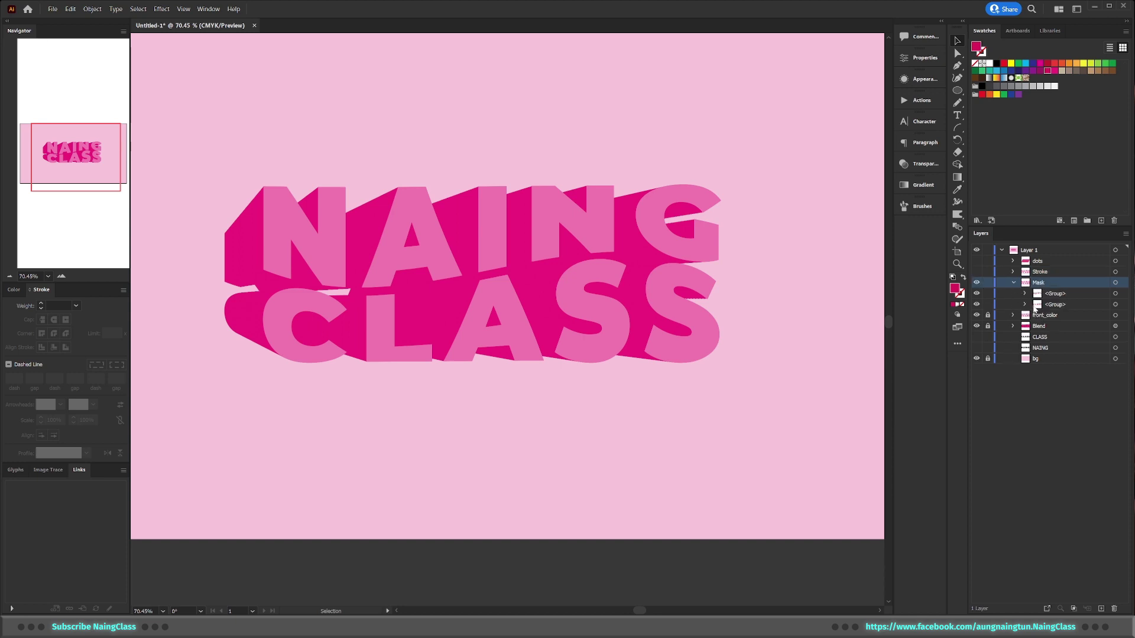
{"action": "left_click", "coordinate": [1024, 305]}
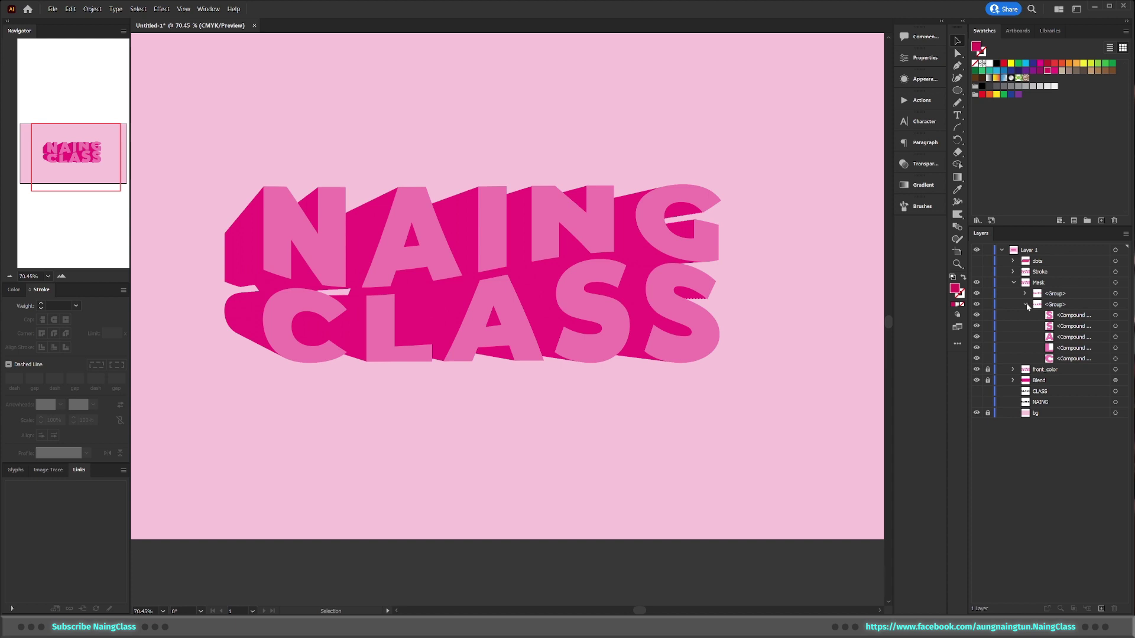
{"action": "left_click", "coordinate": [1014, 283]}
{"action": "left_click", "coordinate": [1080, 283]}
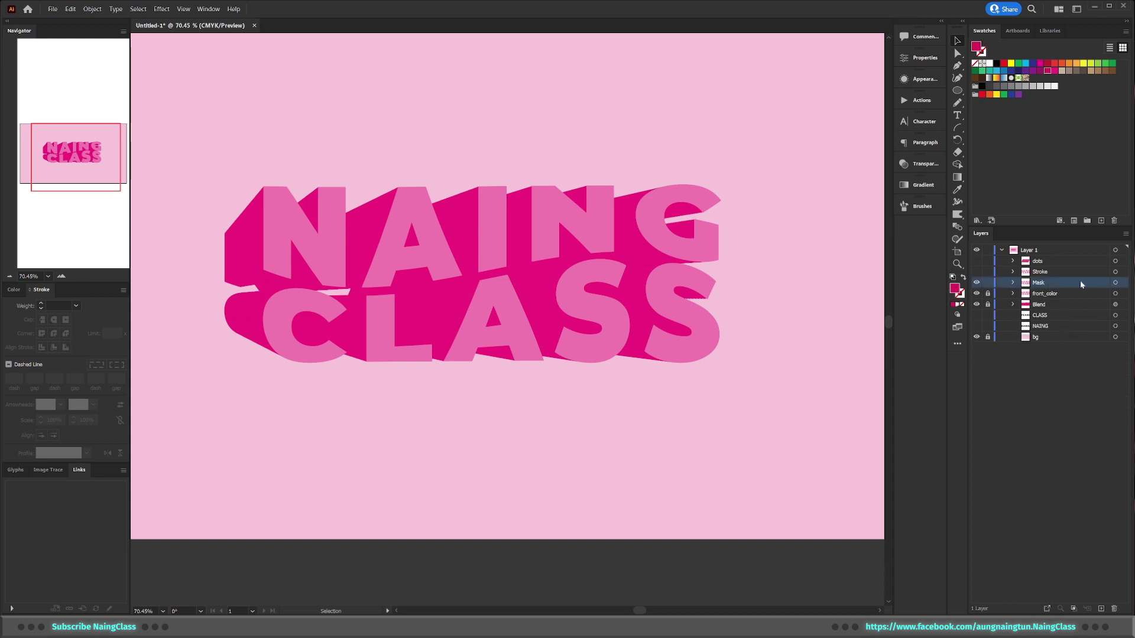
{"action": "left_click", "coordinate": [1116, 283]}
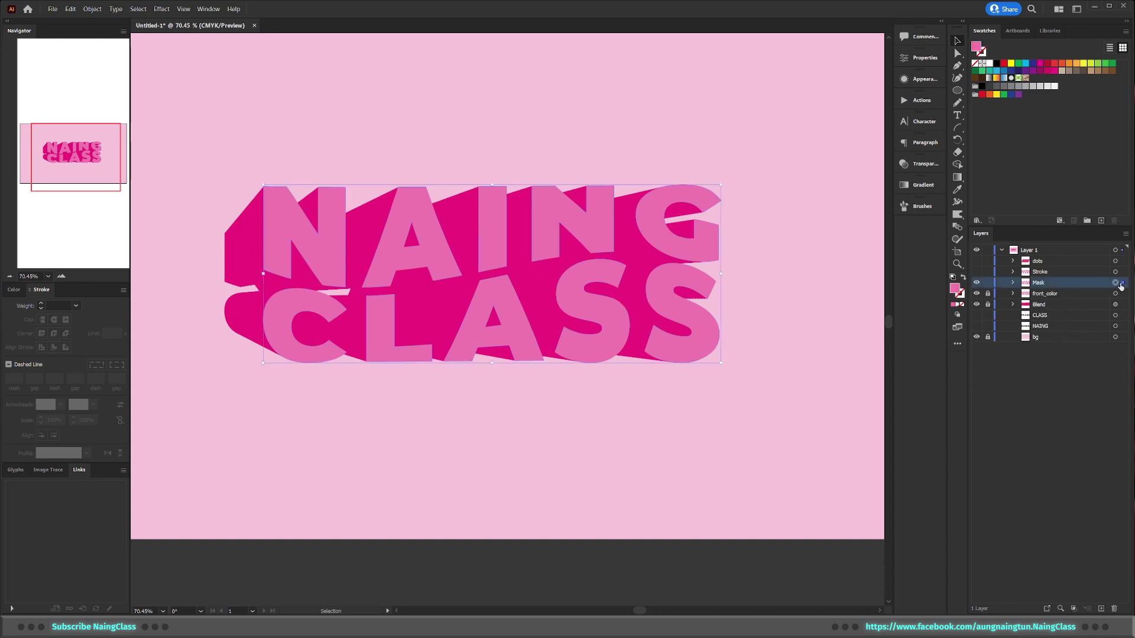
Step: Combine the selected Mask letters into one compound path (Ctrl+8), then deselect
{"action": "left_click", "coordinate": [92, 9]}
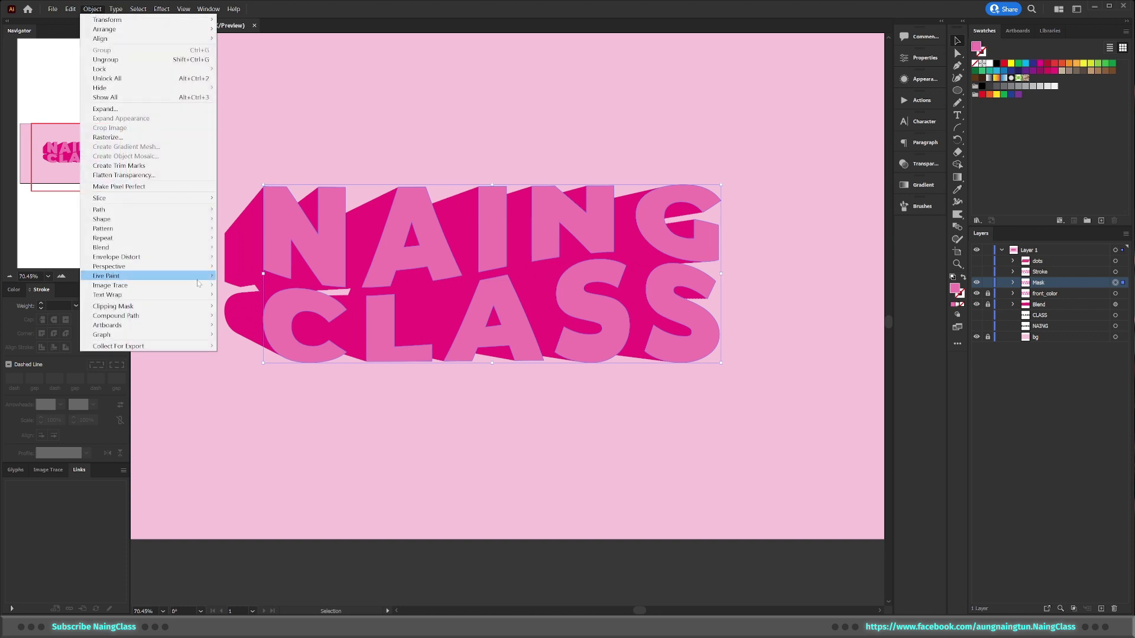
{"action": "mouse_move", "coordinate": [115, 316]}
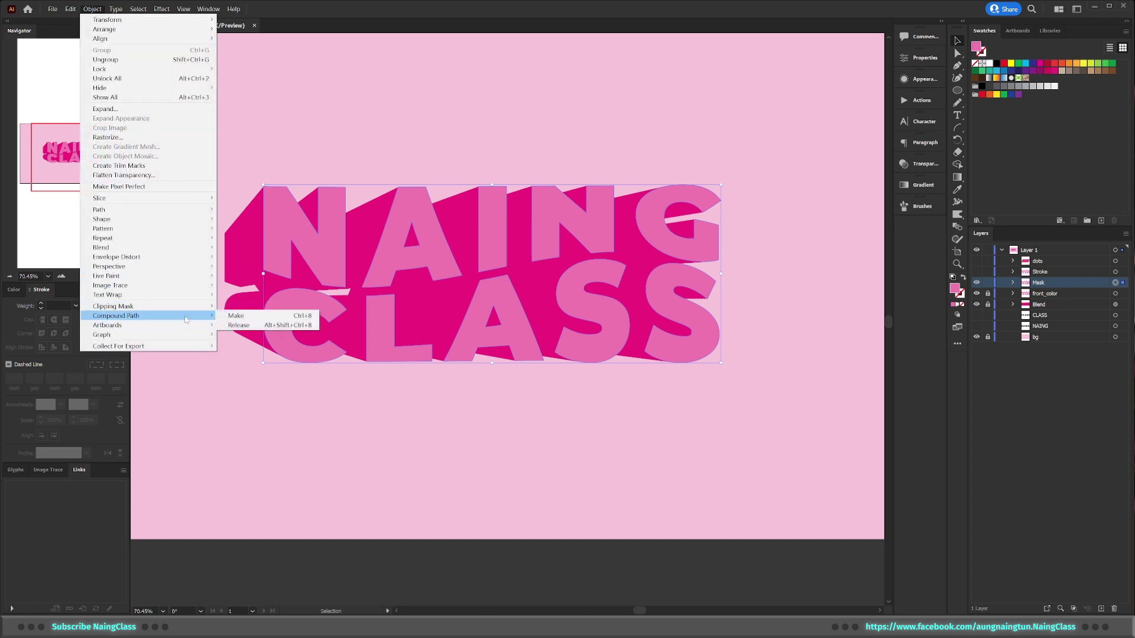
{"action": "left_click", "coordinate": [251, 318]}
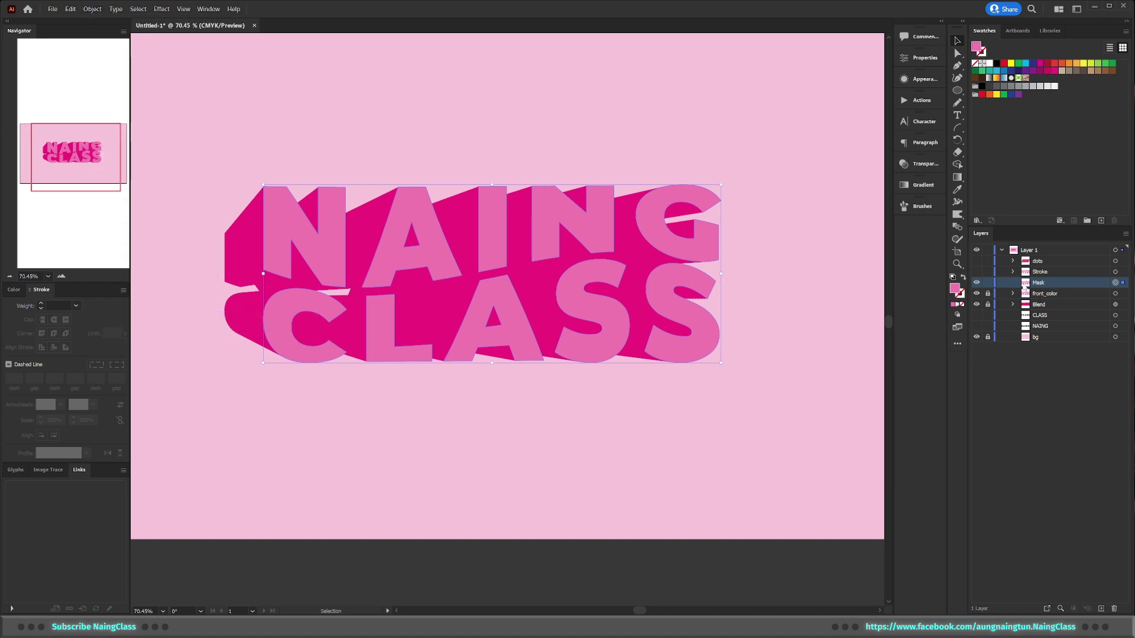
{"action": "left_click", "coordinate": [756, 292]}
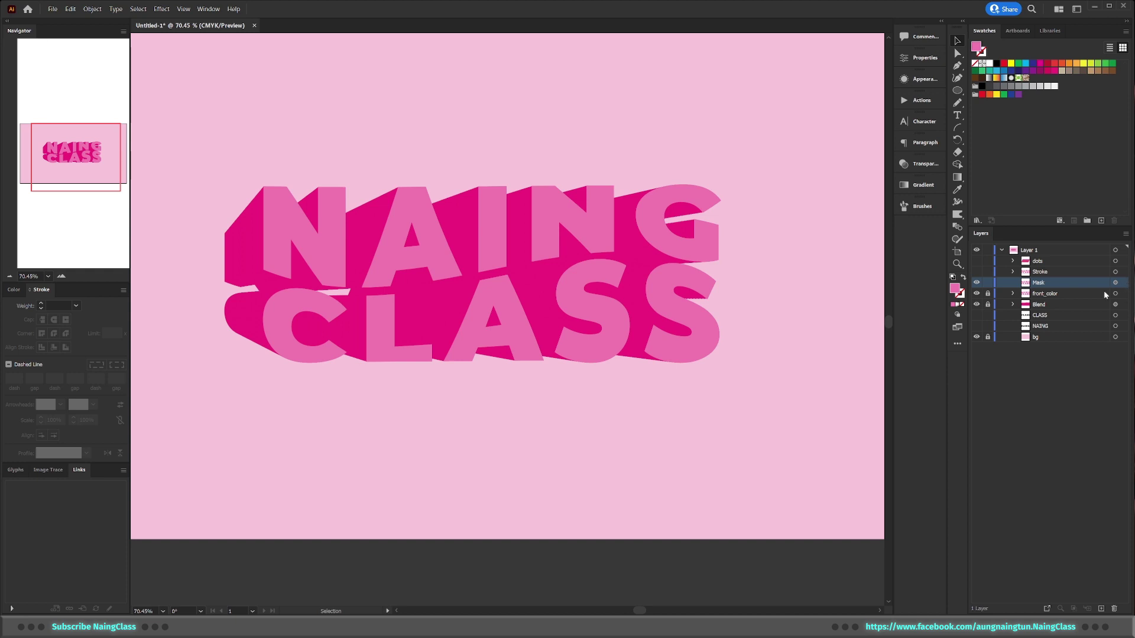
Step: Move the Mask layer above the dots layer and make the dots visible
{"action": "left_click", "coordinate": [1123, 284]}
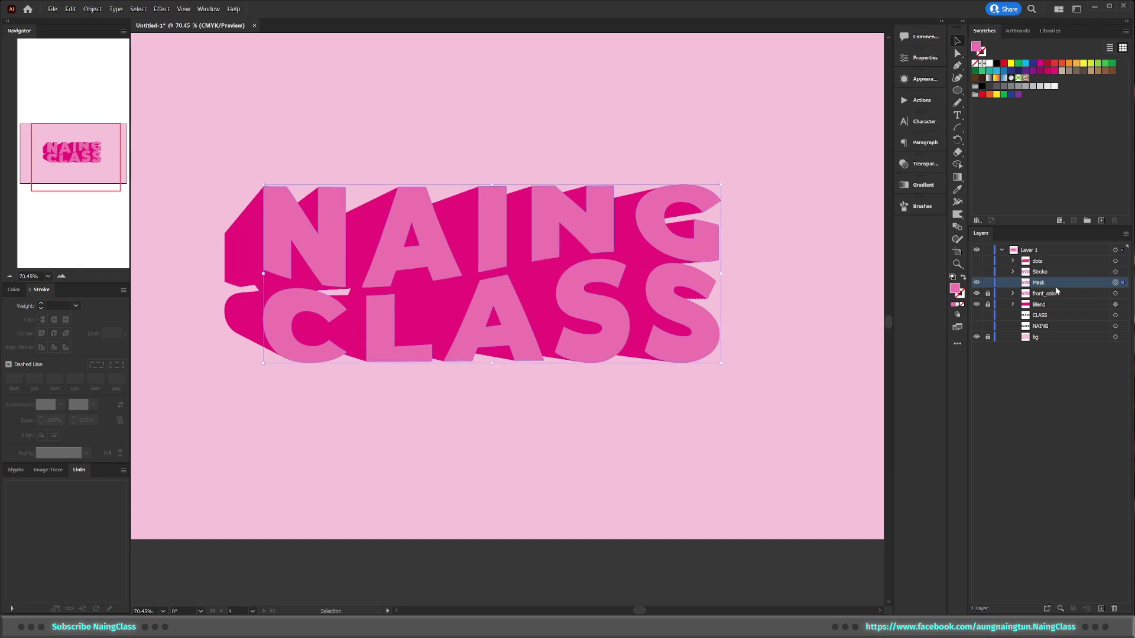
{"action": "left_click_drag", "start_coordinate": [1047, 288], "coordinate": [1040, 258]}
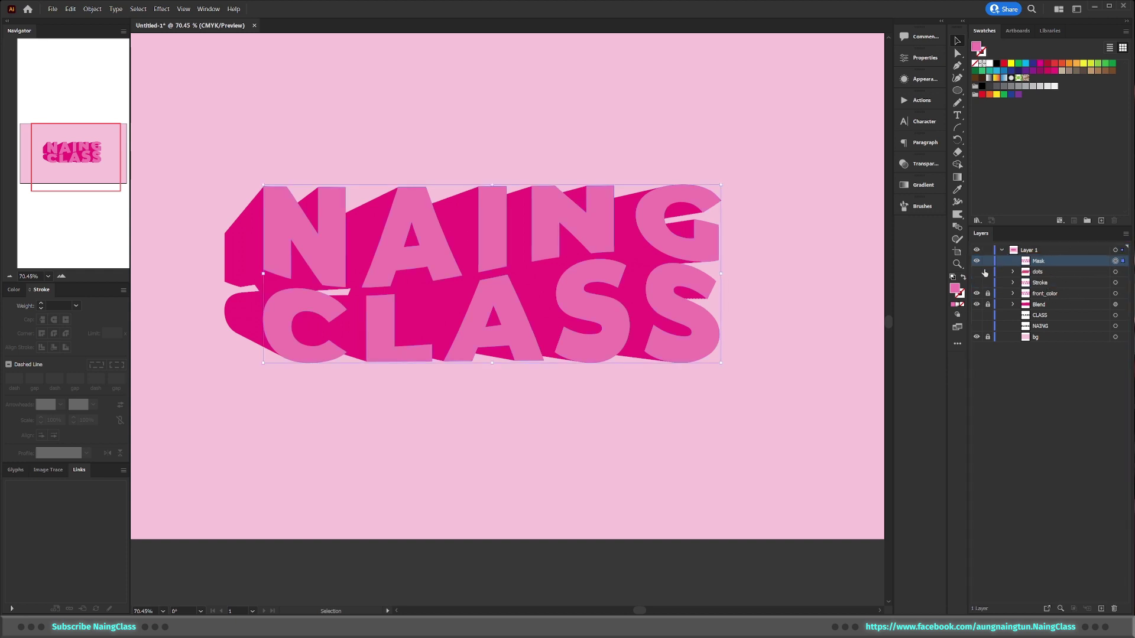
{"action": "left_click", "coordinate": [976, 272]}
{"action": "scroll", "coordinate": [816, 236], "scroll_direction": "up", "scroll_amount": 2}
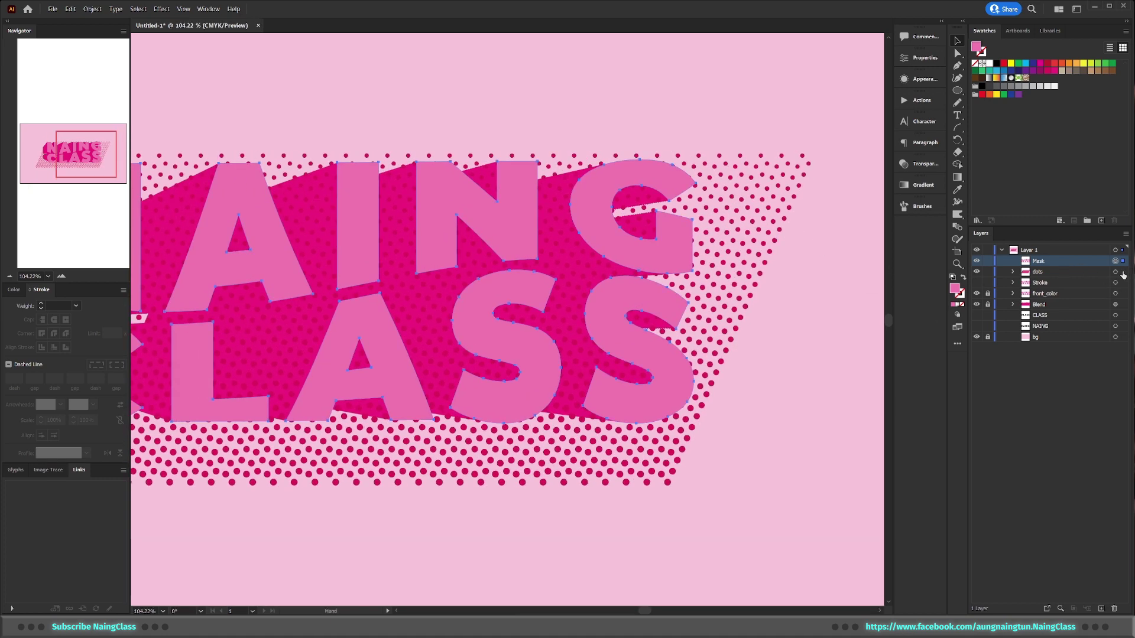
{"action": "scroll", "coordinate": [733, 248], "scroll_direction": "up", "scroll_amount": 1}
{"action": "scroll", "coordinate": [735, 246], "scroll_direction": "up", "scroll_amount": 4}
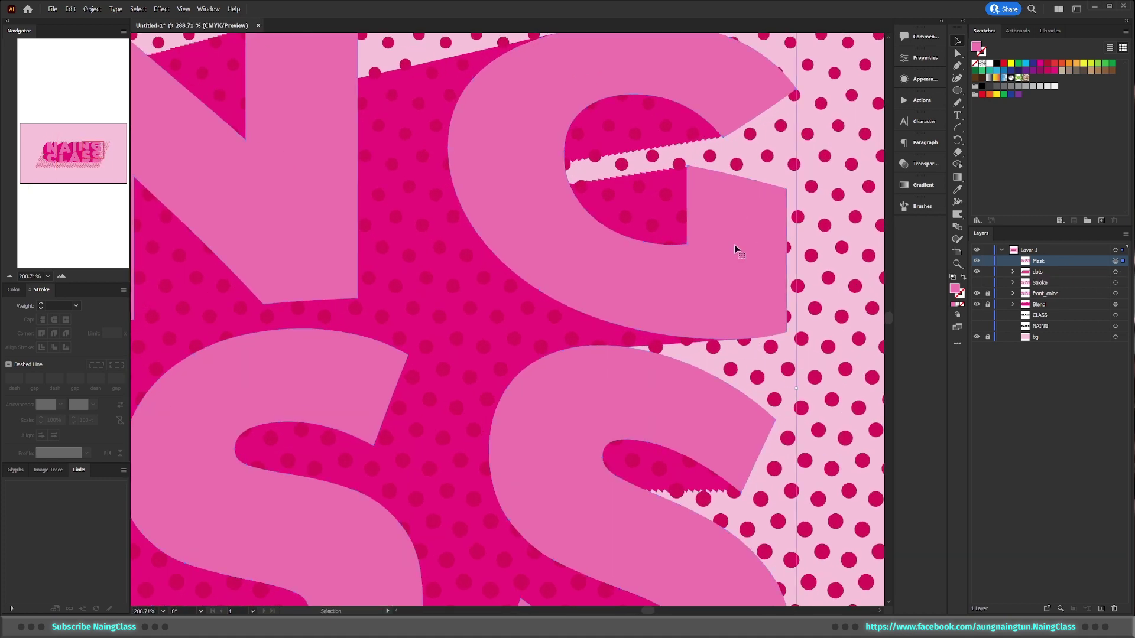
Step: Clip the dots inside the Mask letters with Ctrl+7, then deselect and fit the artwork in view
{"action": "left_click", "coordinate": [1122, 271], "text": "shift"}
{"action": "scroll", "coordinate": [799, 329], "scroll_direction": "down", "scroll_amount": 1}
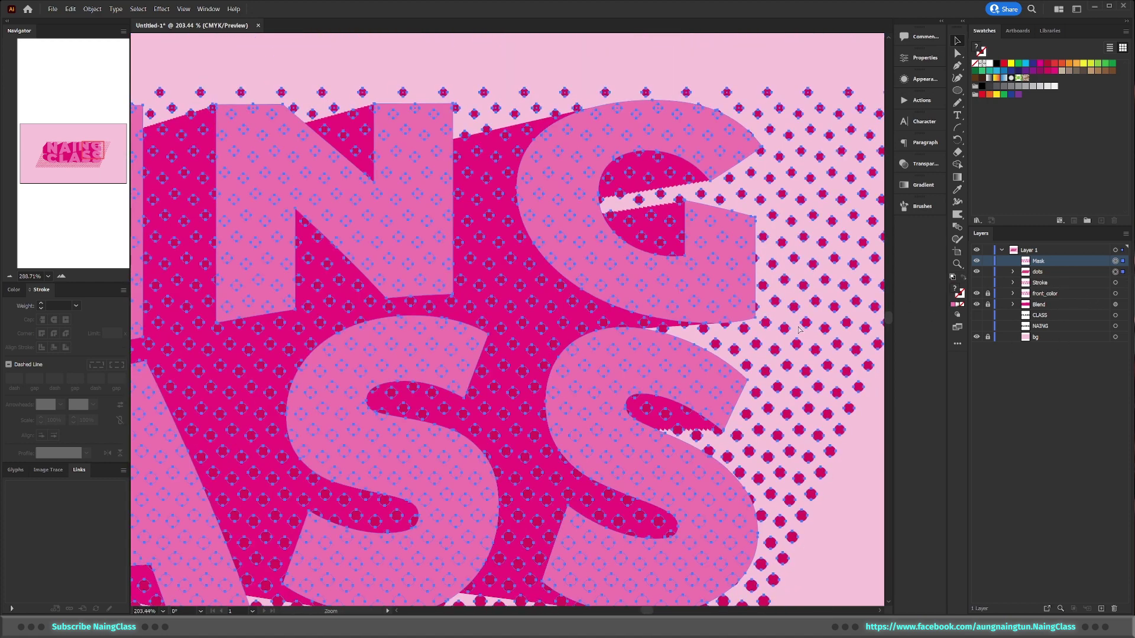
{"action": "key", "text": "ctrl+7"}
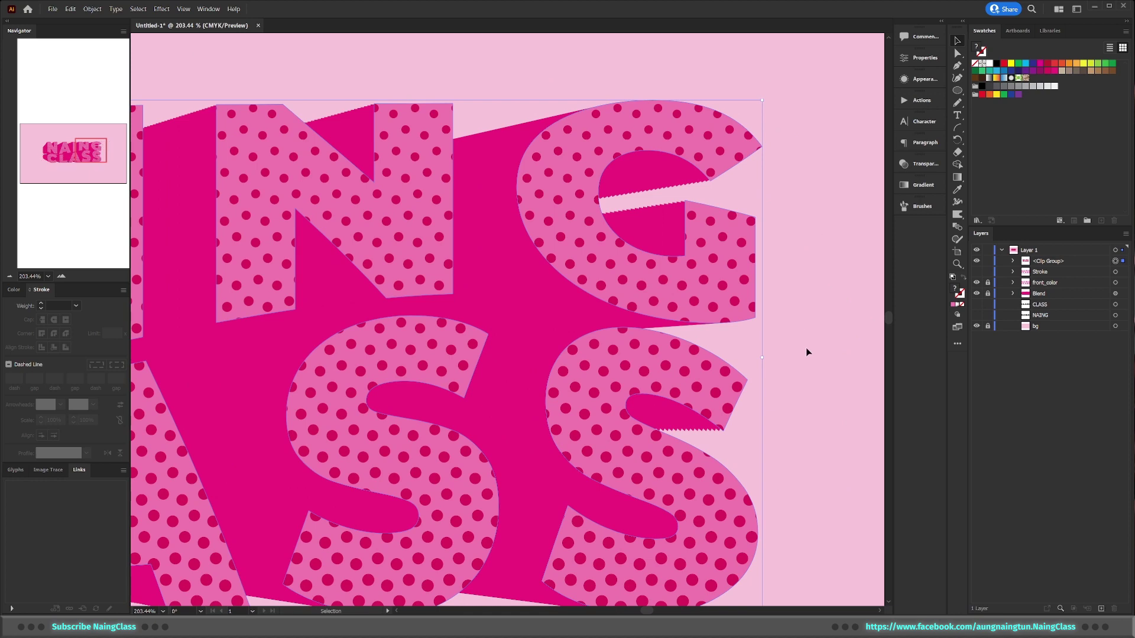
{"action": "left_click", "coordinate": [806, 347]}
{"action": "key", "text": "ctrl+0"}
{"action": "scroll", "coordinate": [383, 345], "scroll_direction": "up", "scroll_amount": 1}
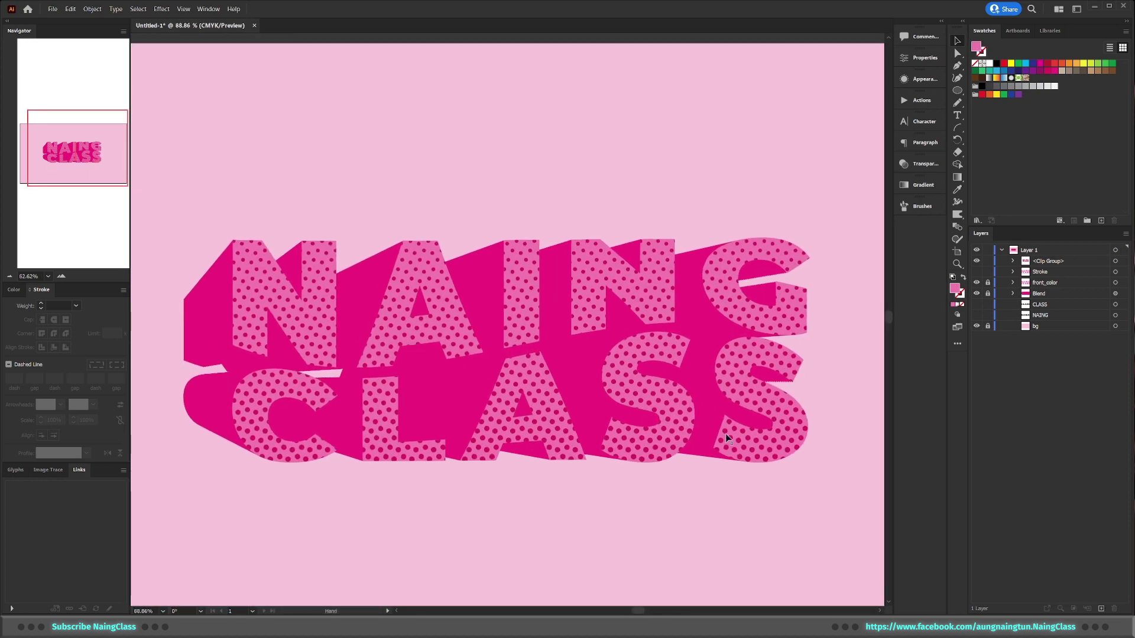
Step: Unlock and expand the Blend layer, then target its back lettering sublayer
{"action": "scroll", "coordinate": [703, 390], "scroll_direction": "up", "scroll_amount": 1}
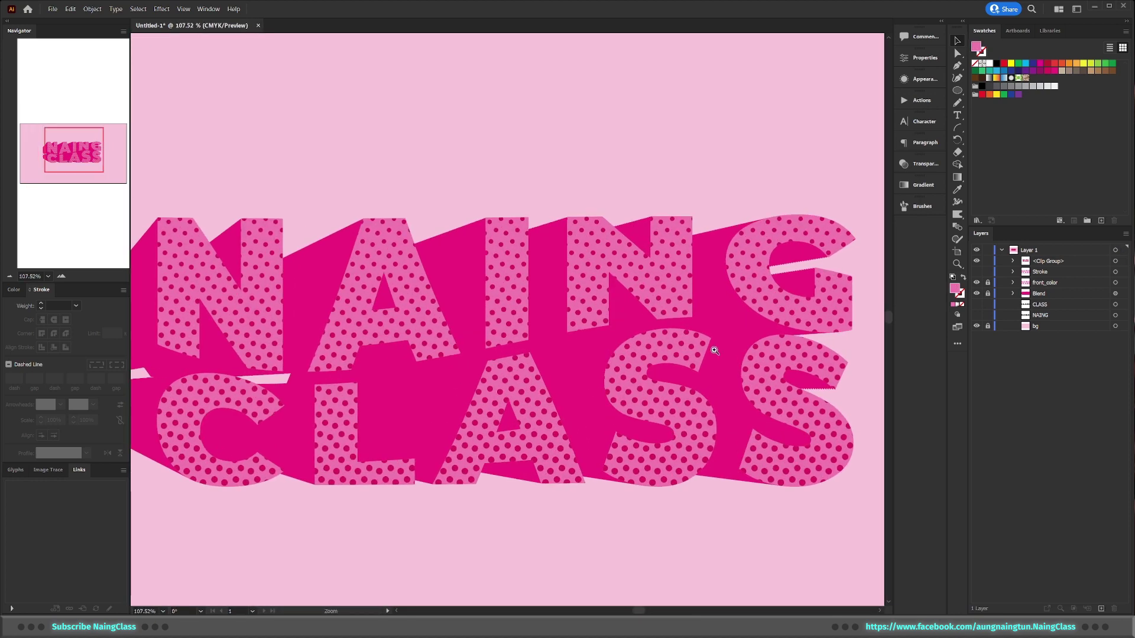
{"action": "scroll", "coordinate": [690, 355], "scroll_direction": "down", "scroll_amount": 2}
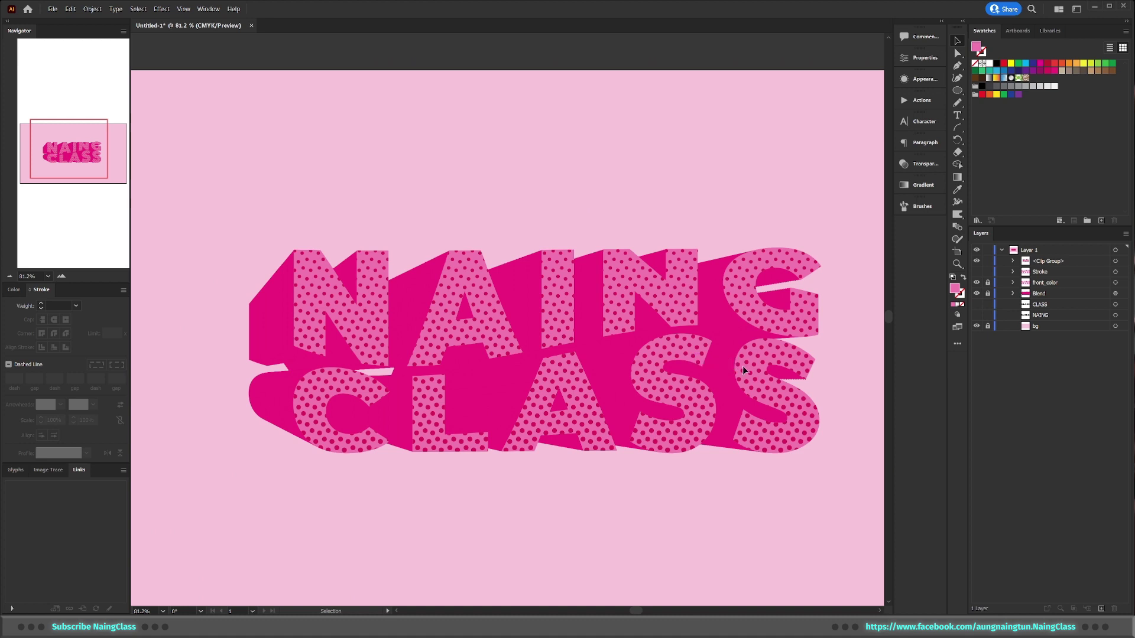
{"action": "scroll", "coordinate": [570, 319], "scroll_direction": "up", "scroll_amount": 1}
{"action": "scroll", "coordinate": [571, 320], "scroll_direction": "up", "scroll_amount": 1}
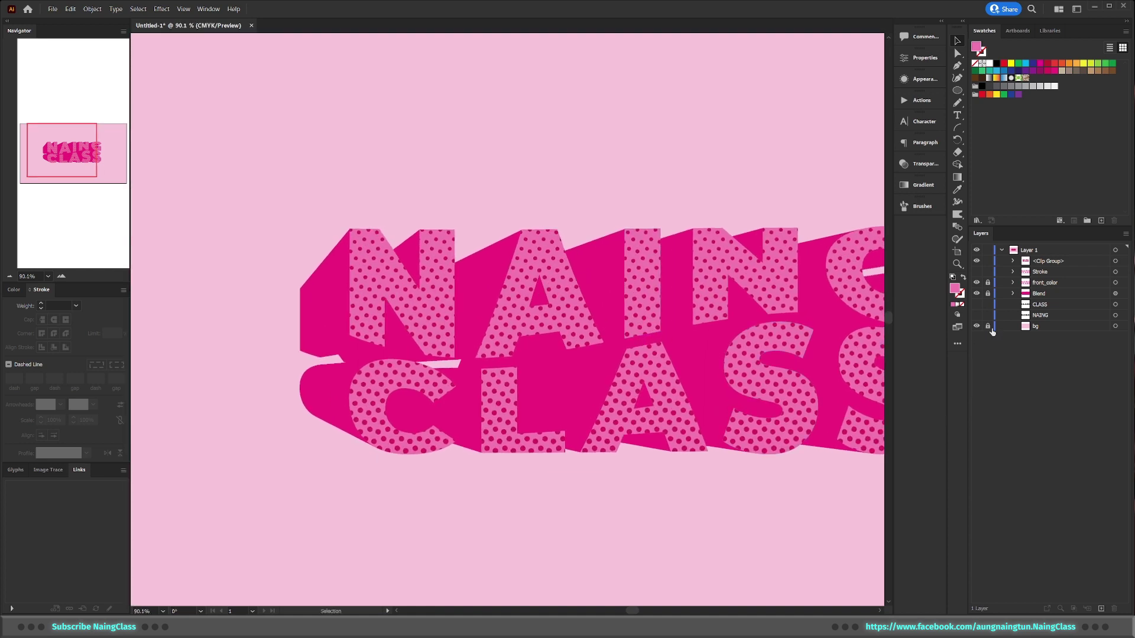
{"action": "scroll", "coordinate": [707, 316], "scroll_direction": "up", "scroll_amount": 3}
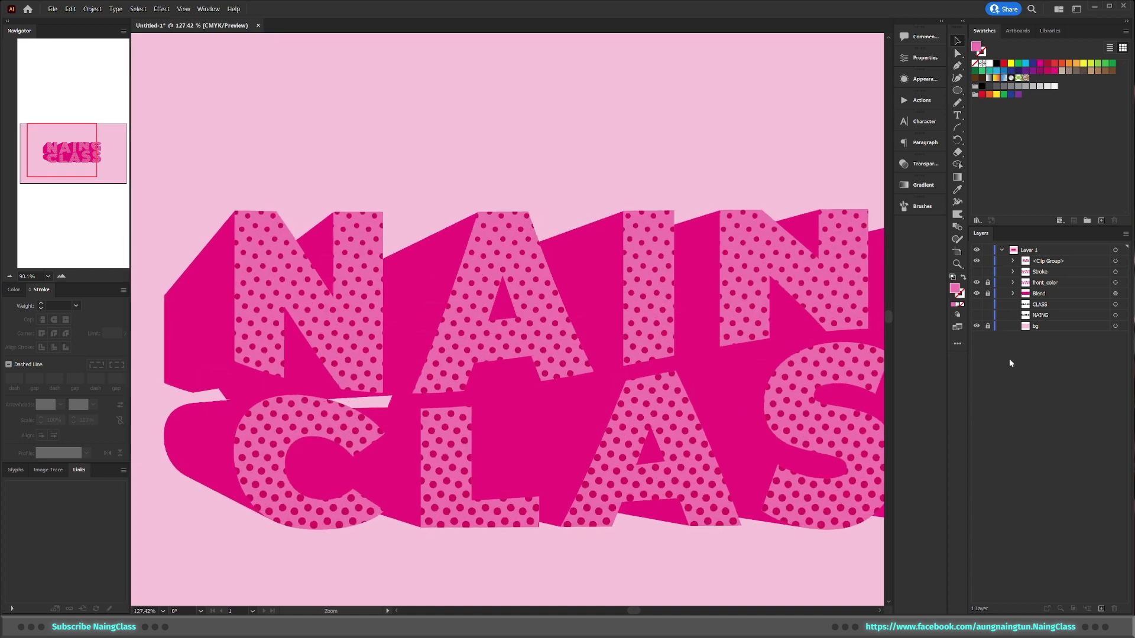
{"action": "left_click_drag", "start_coordinate": [691, 334], "coordinate": [684, 312]}
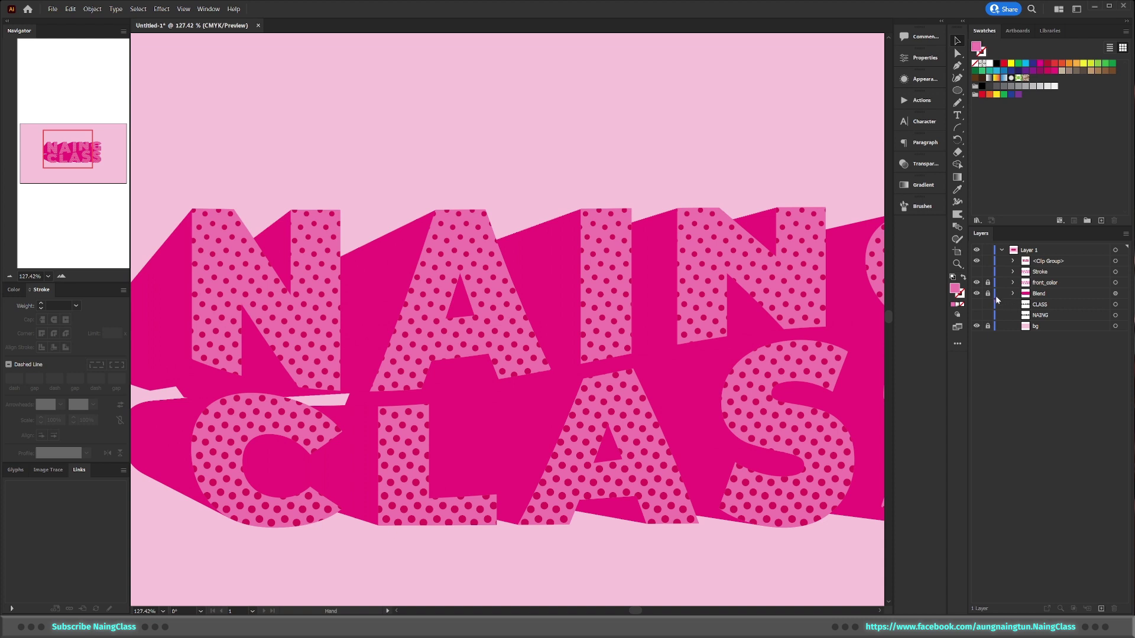
{"action": "left_click", "coordinate": [988, 293]}
{"action": "left_click", "coordinate": [1012, 293]}
{"action": "left_click", "coordinate": [1116, 315]}
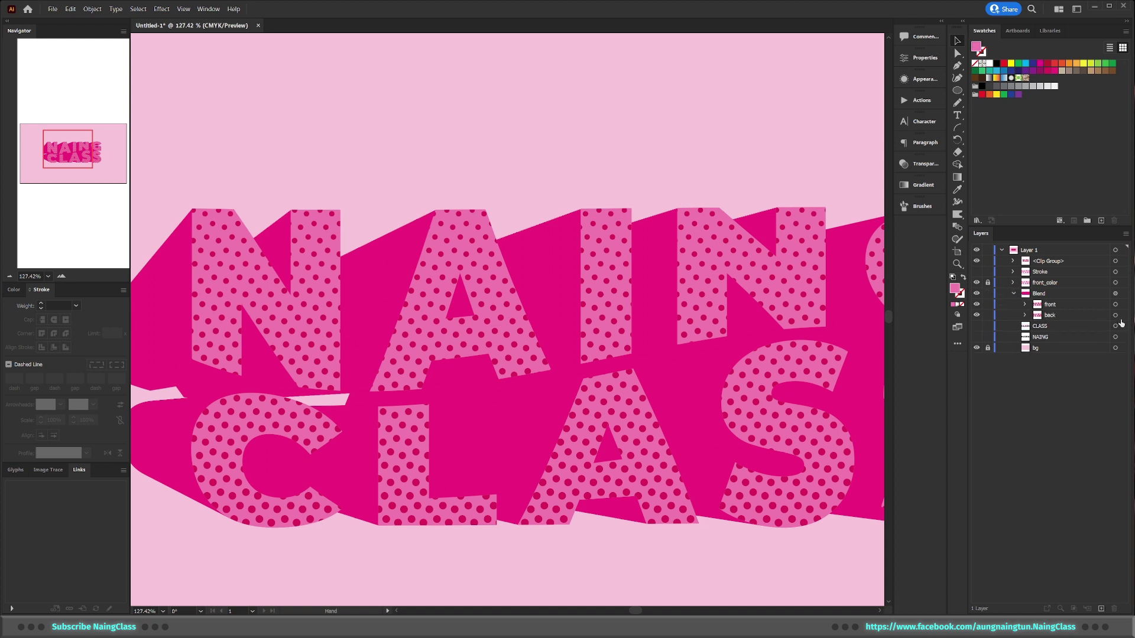
{"action": "left_click", "coordinate": [542, 375], "text": "alt"}
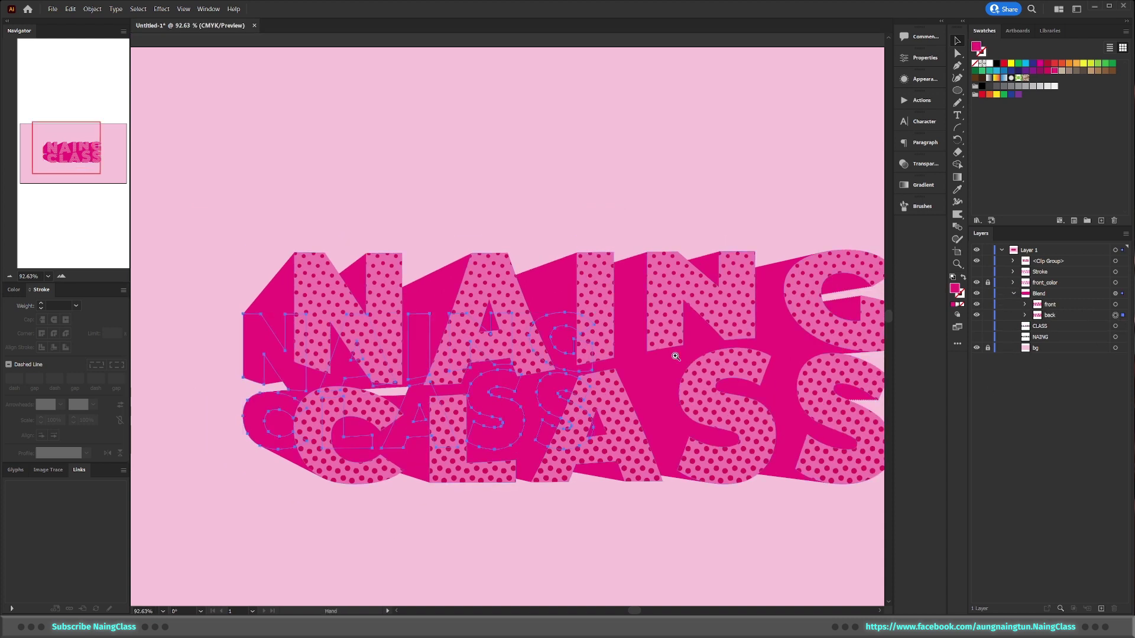
Step: Fill the back lettering with deep magenta #a0135a in the Color Picker
{"action": "left_click", "coordinate": [542, 378], "text": "alt"}
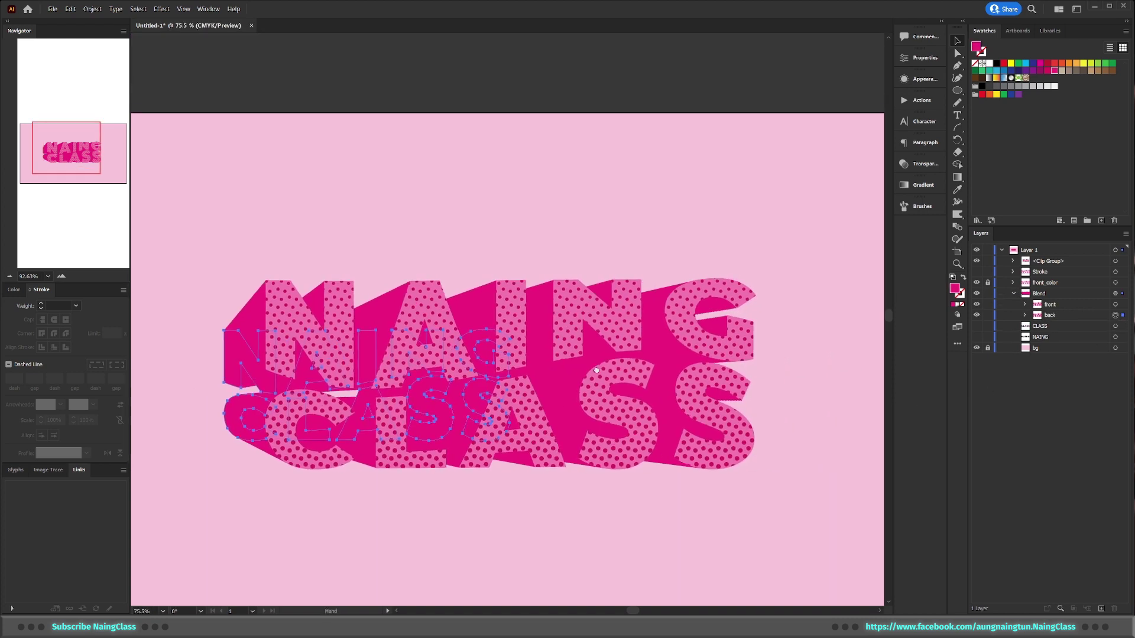
{"action": "double_click", "coordinate": [953, 289]}
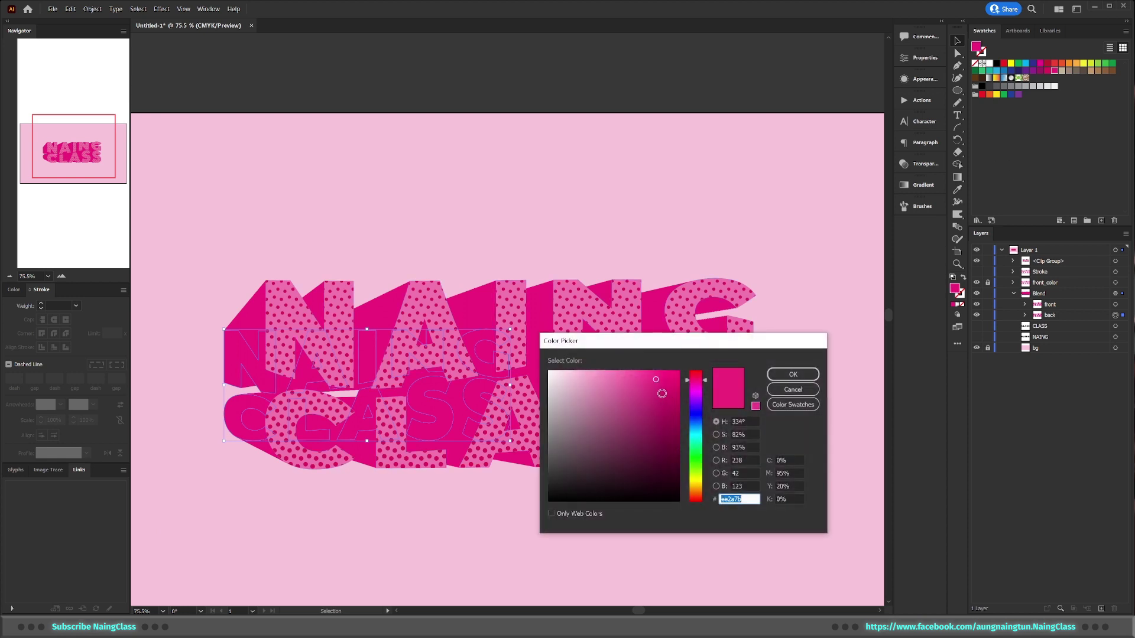
{"action": "left_click", "coordinate": [663, 393]}
{"action": "left_click", "coordinate": [788, 378]}
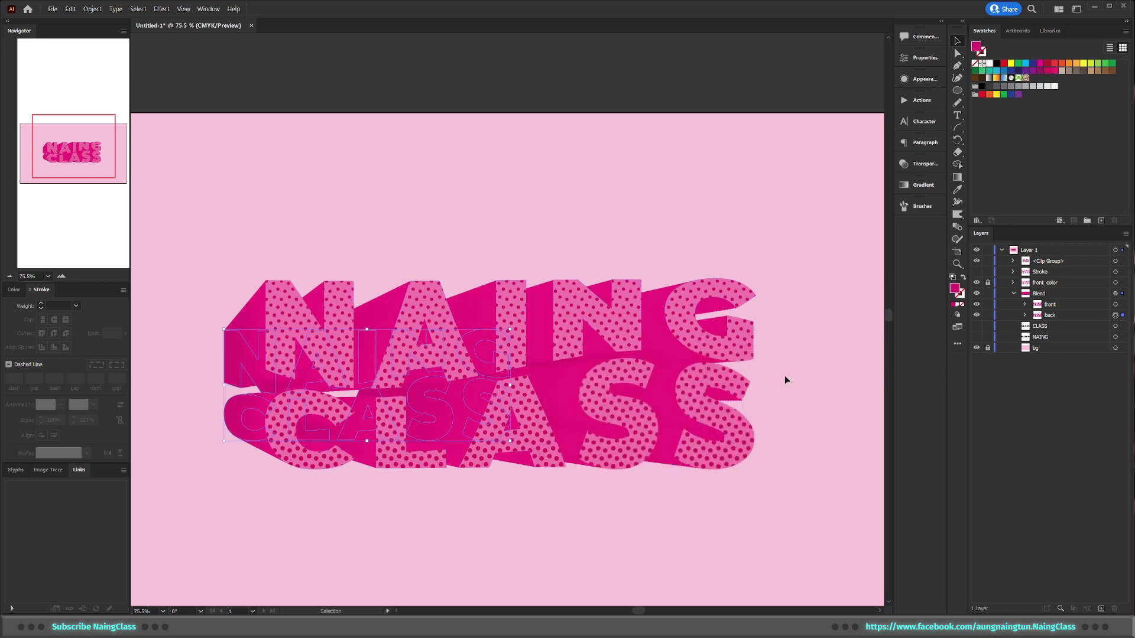
{"action": "double_click", "coordinate": [954, 289]}
{"action": "left_click_drag", "start_coordinate": [666, 410], "coordinate": [664, 419]}
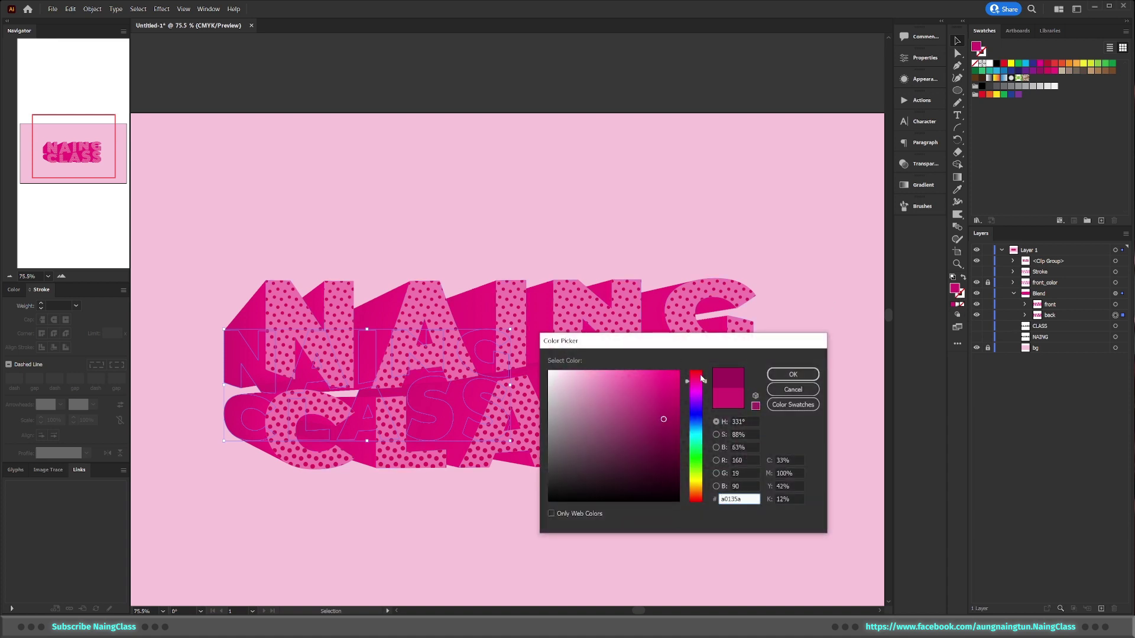
{"action": "left_click", "coordinate": [793, 374]}
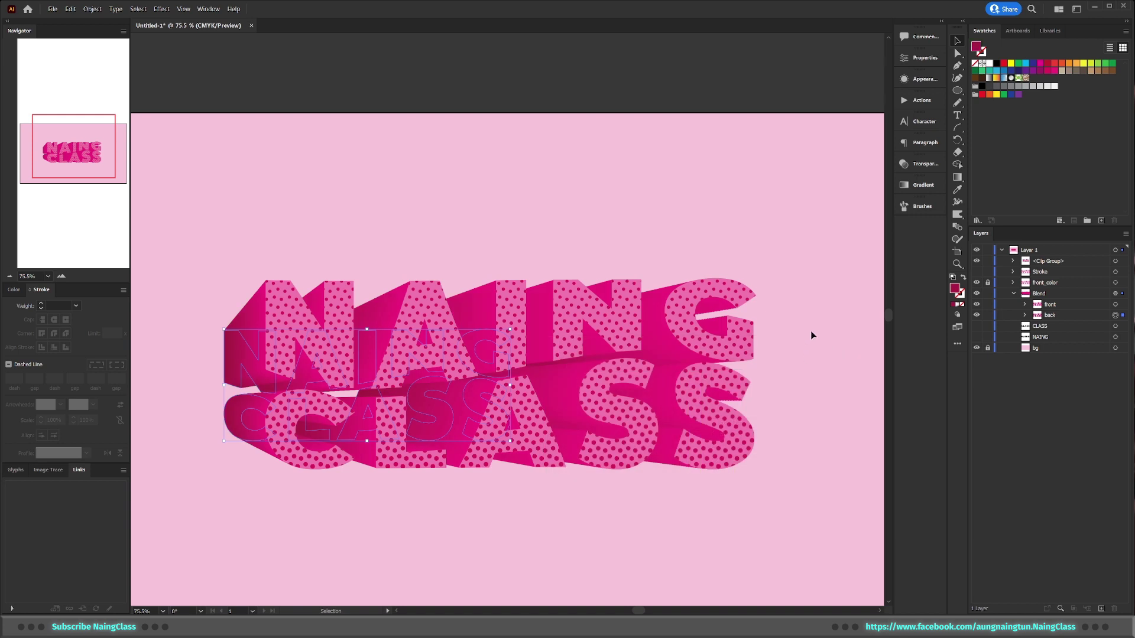
Step: Collapse the Blend layer and move the clip group layer below the Stroke layer
{"action": "key", "text": "z"}
{"action": "left_click_drag", "start_coordinate": [546, 438], "coordinate": [628, 450]}
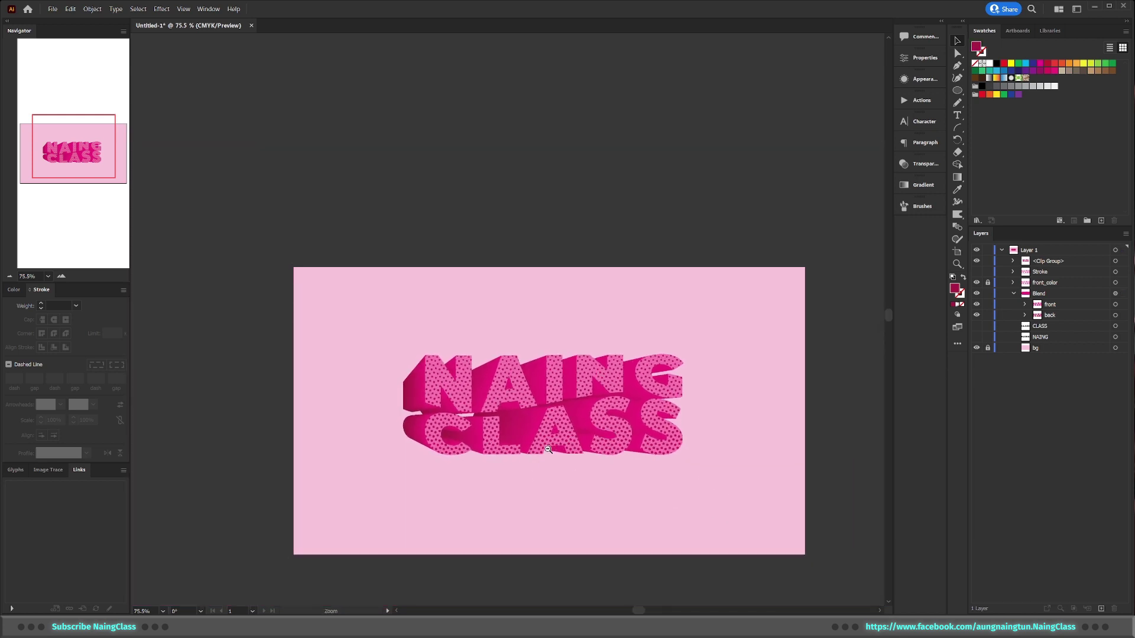
{"action": "scroll", "coordinate": [627, 449], "scroll_direction": "down", "scroll_amount": 3}
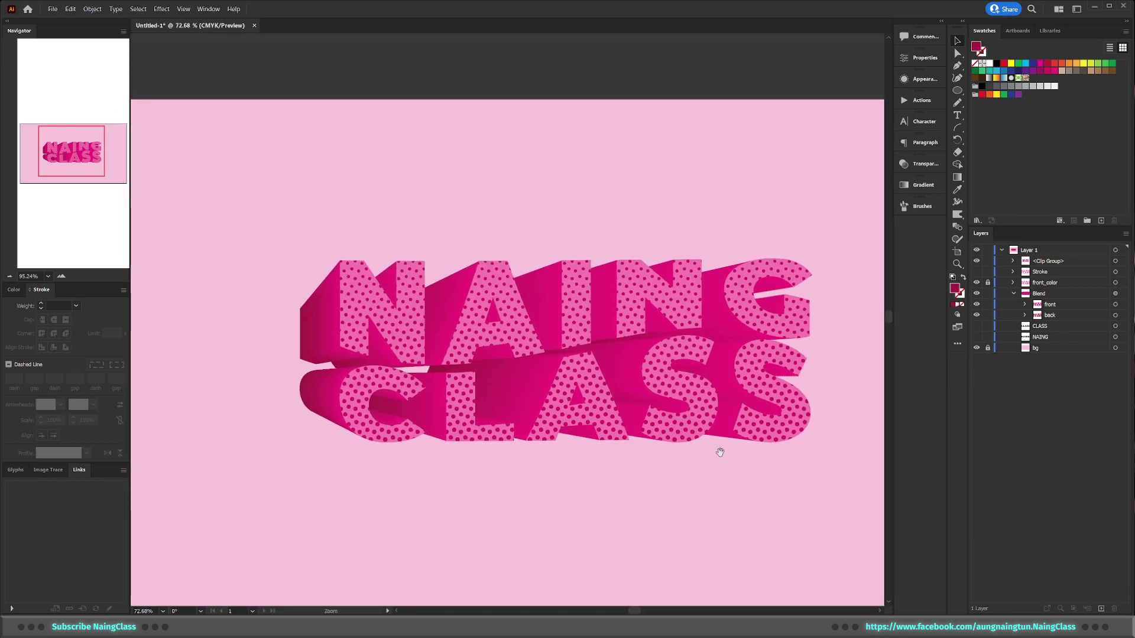
{"action": "scroll", "coordinate": [734, 437], "scroll_direction": "down", "scroll_amount": 1}
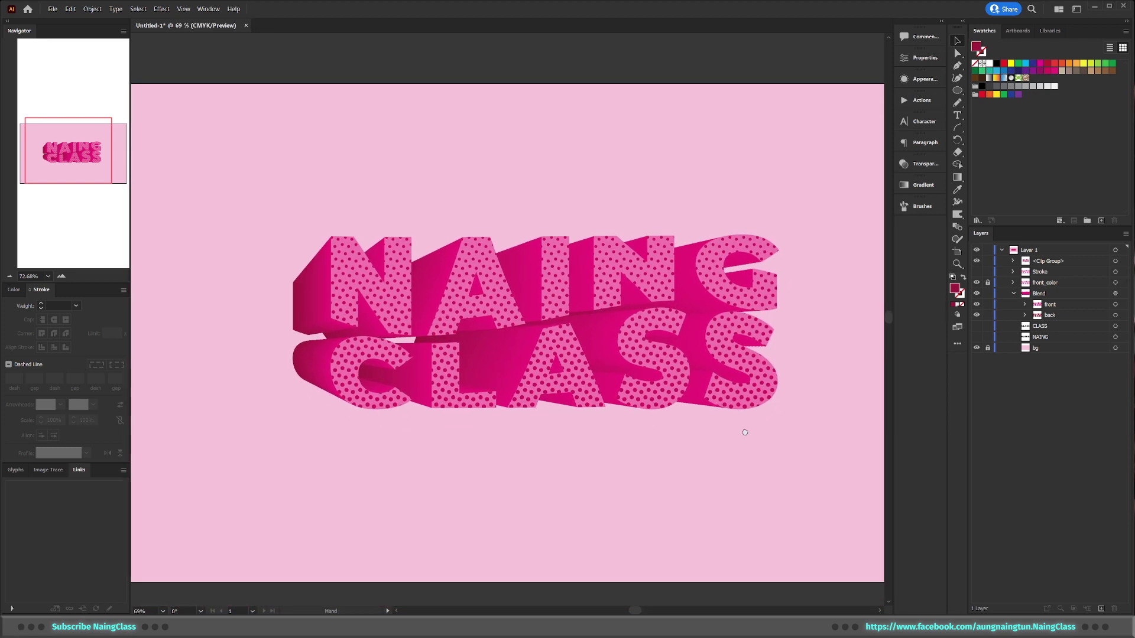
{"action": "key", "text": "v"}
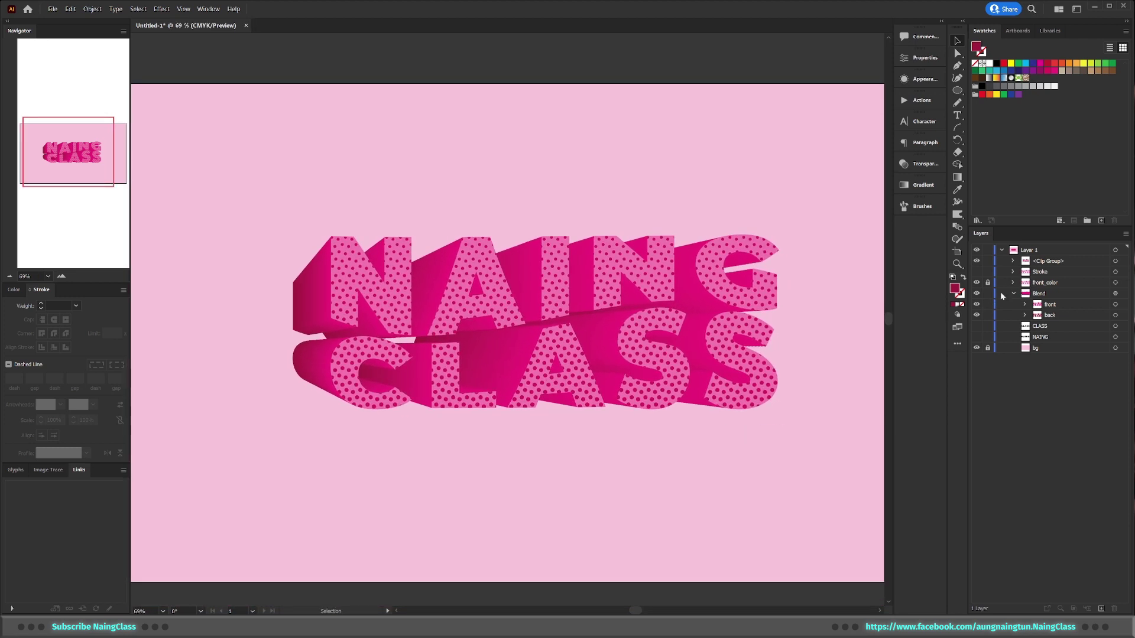
{"action": "left_click", "coordinate": [1014, 293]}
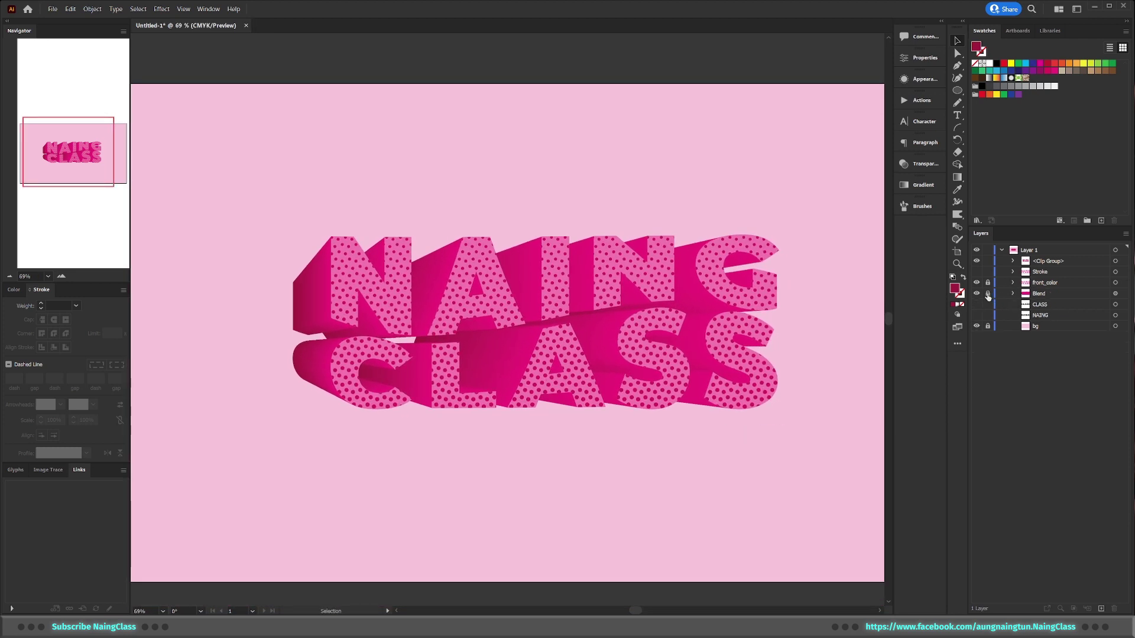
{"action": "left_click", "coordinate": [1051, 271]}
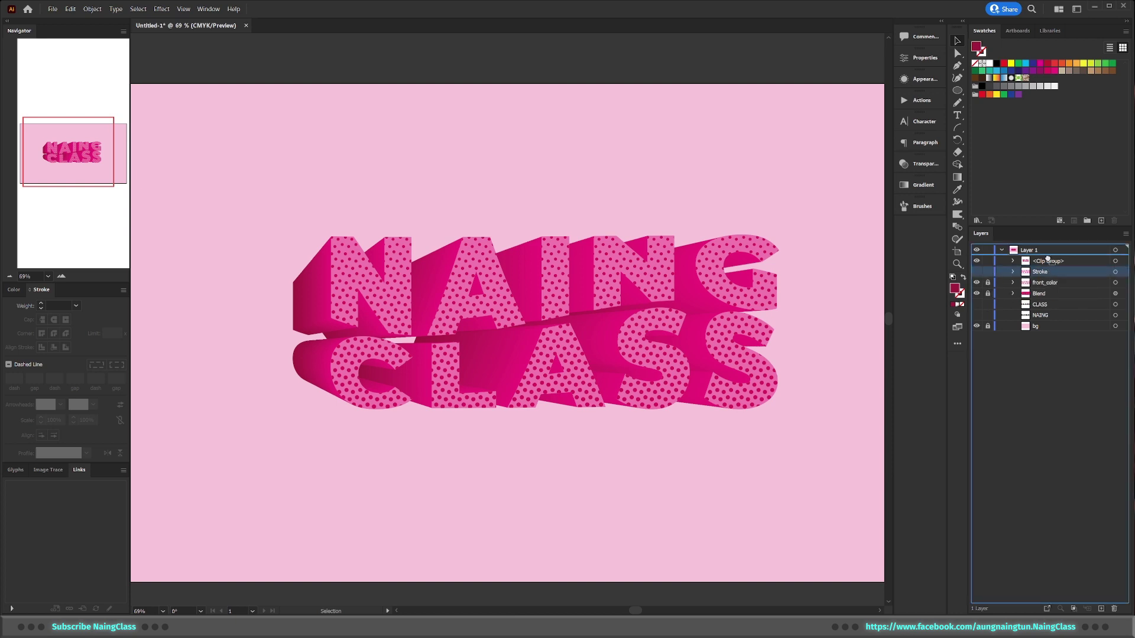
{"action": "left_click_drag", "start_coordinate": [1048, 261], "coordinate": [1047, 273]}
Step: Rename the clip group layer 'Dots', lock it, and make the Stroke layer visible
{"action": "double_click", "coordinate": [1043, 271]}
{"action": "type", "text": "D"}
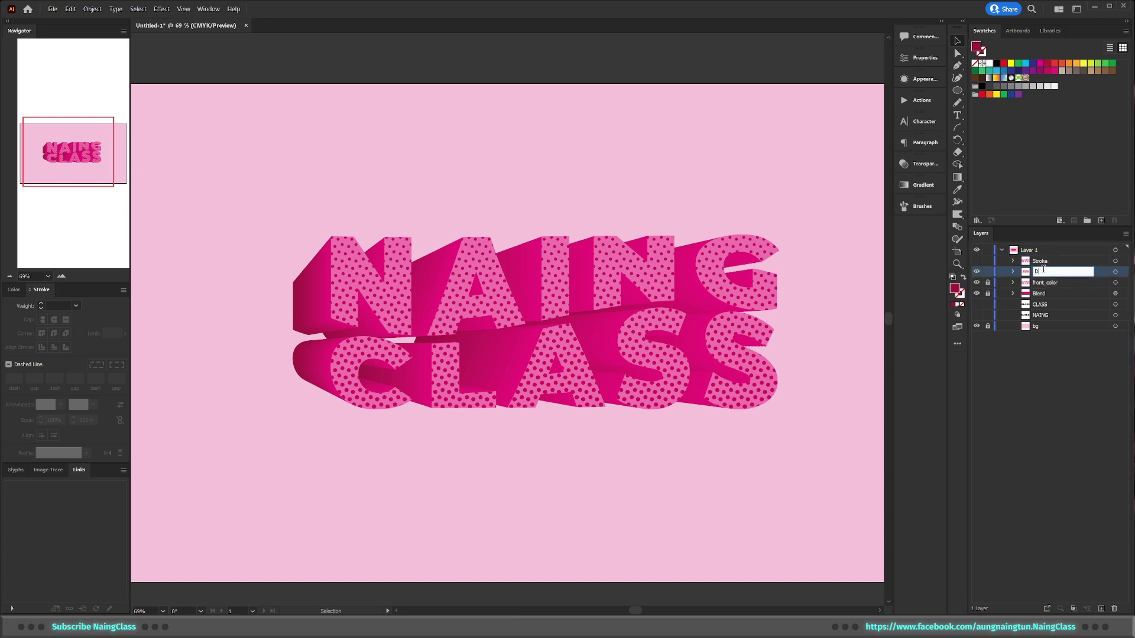
{"action": "type", "text": "ots"}
{"action": "key", "text": "Return"}
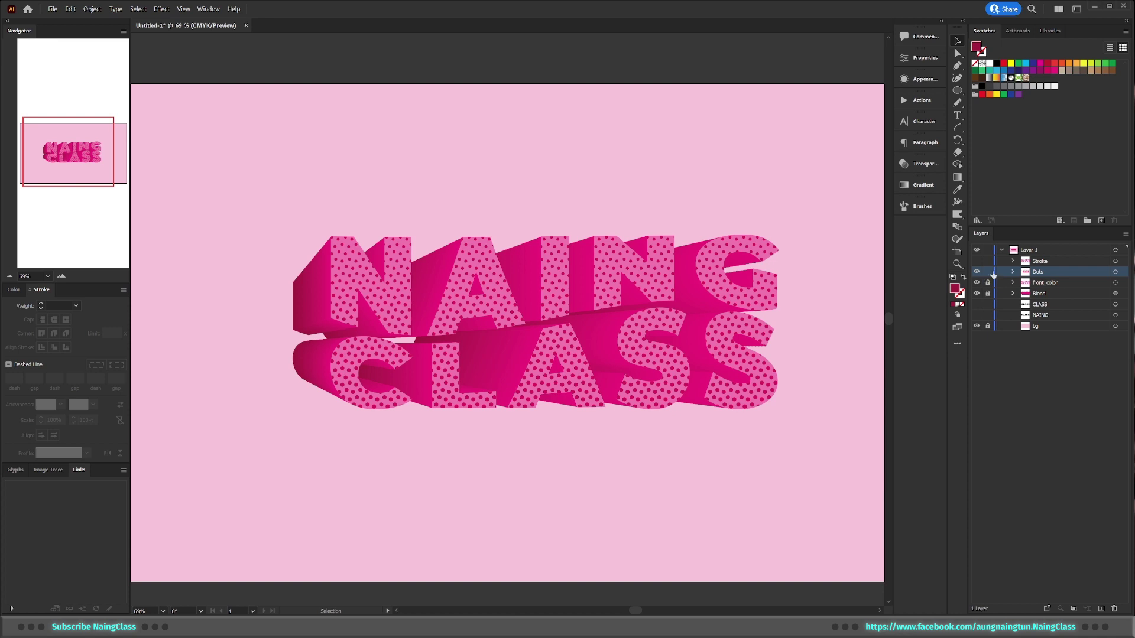
{"action": "left_click", "coordinate": [988, 272]}
{"action": "left_click", "coordinate": [977, 260]}
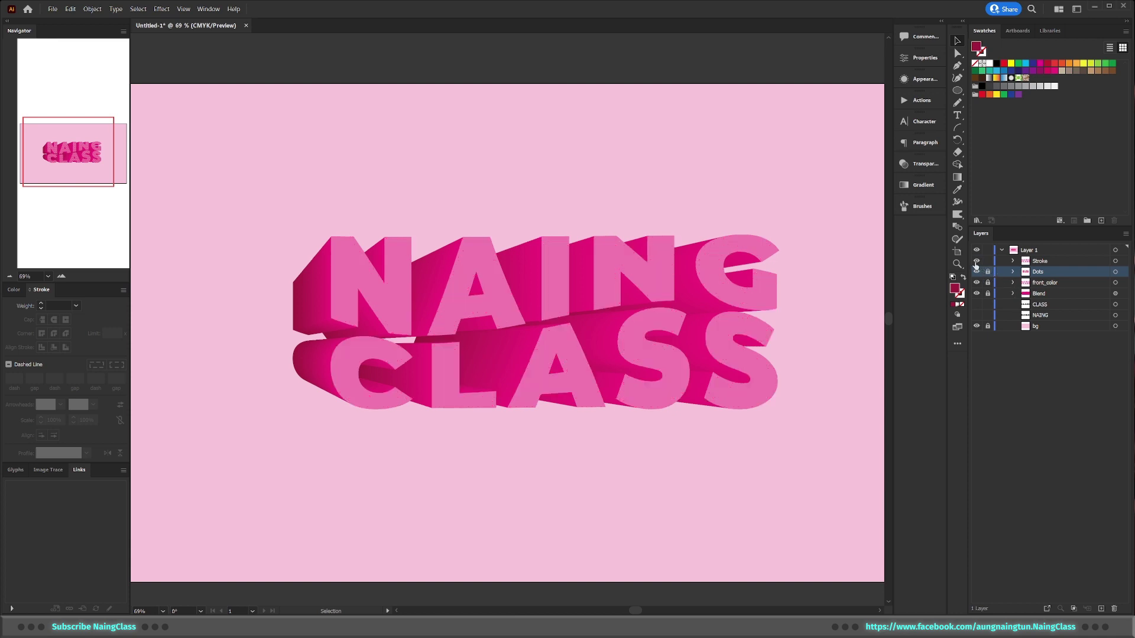
{"action": "scroll", "coordinate": [782, 264], "scroll_direction": "up", "scroll_amount": 3}
Step: Target the Blend layer and raise its Blend Options Specified Steps above 150
{"action": "left_click_drag", "start_coordinate": [752, 319], "coordinate": [788, 310]}
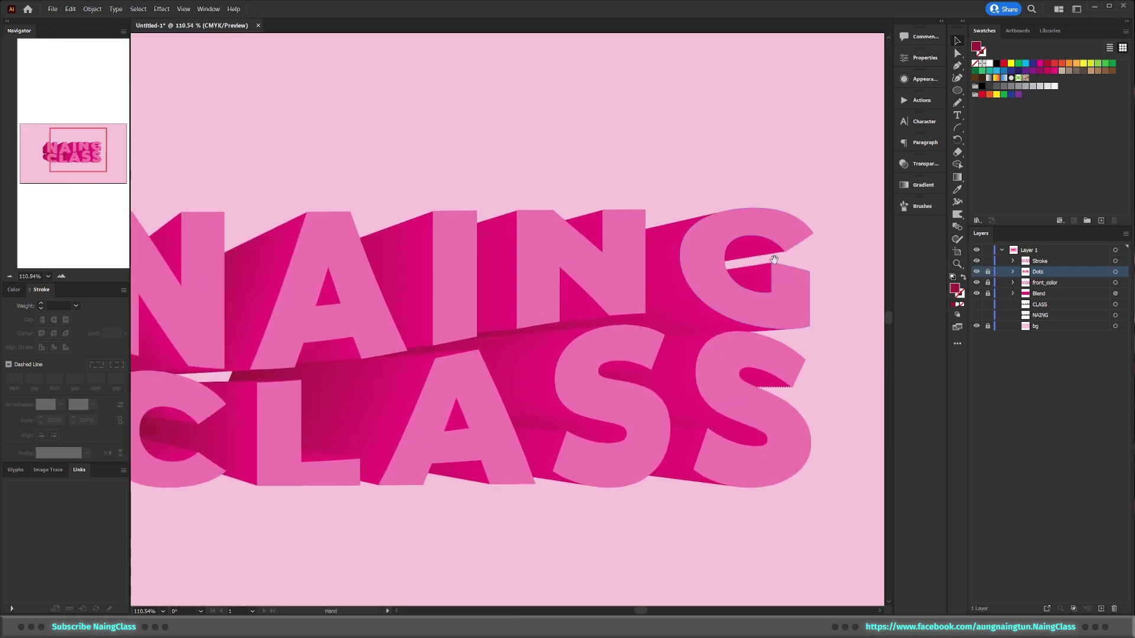
{"action": "scroll", "coordinate": [788, 284], "scroll_direction": "up", "scroll_amount": 3}
{"action": "scroll", "coordinate": [791, 256], "scroll_direction": "up", "scroll_amount": 4}
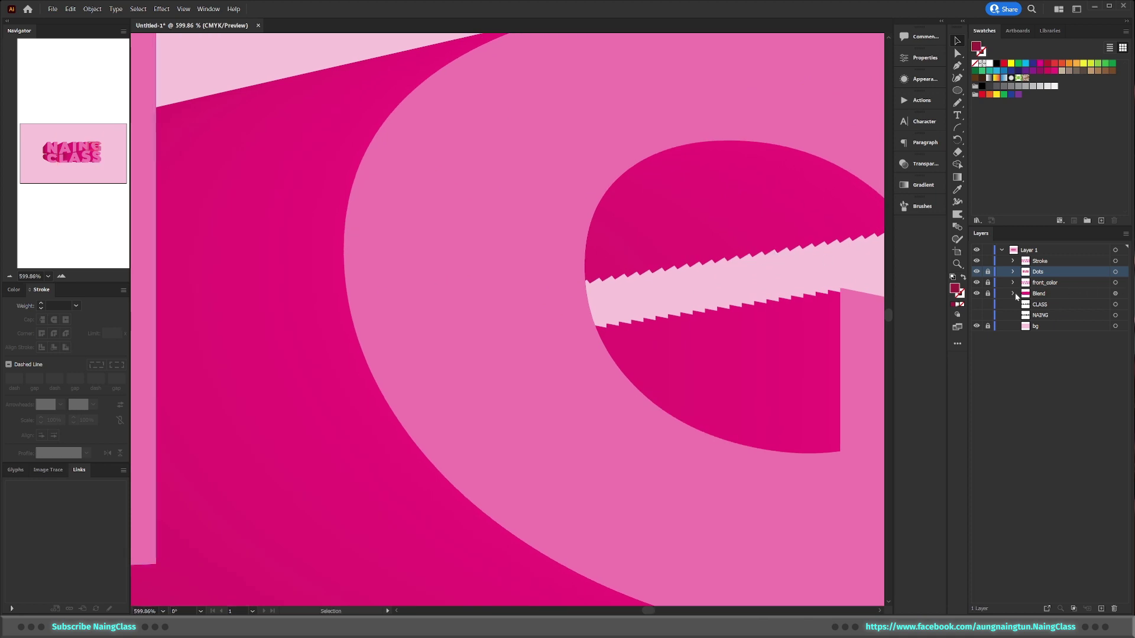
{"action": "left_click", "coordinate": [1116, 294]}
{"action": "left_click", "coordinate": [1014, 294]}
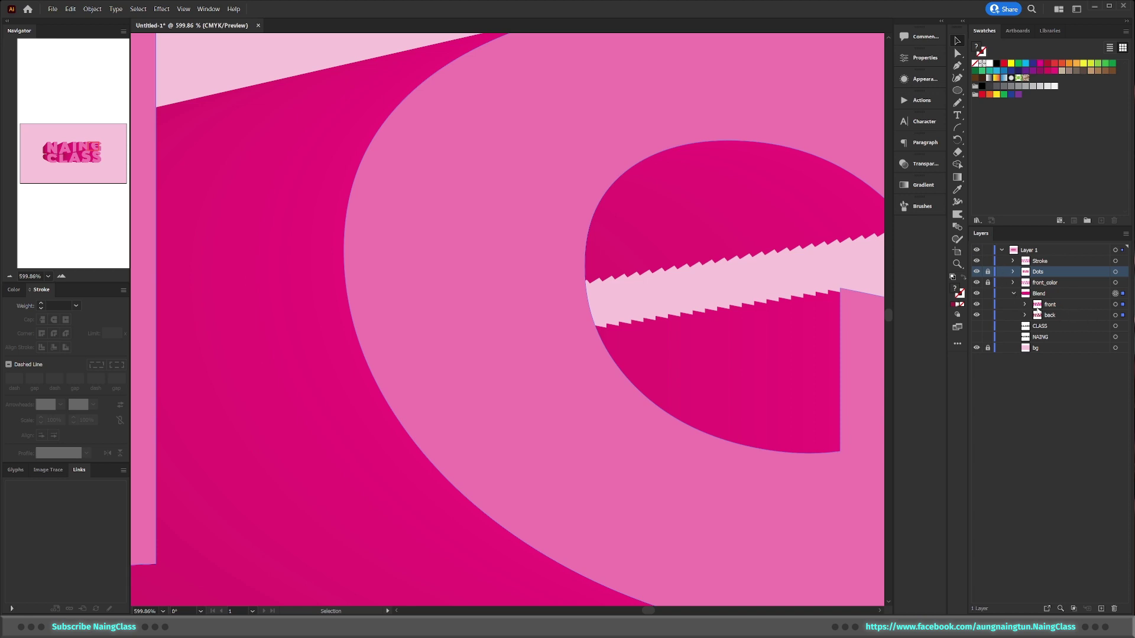
{"action": "scroll", "coordinate": [729, 296], "scroll_direction": "down", "scroll_amount": 2}
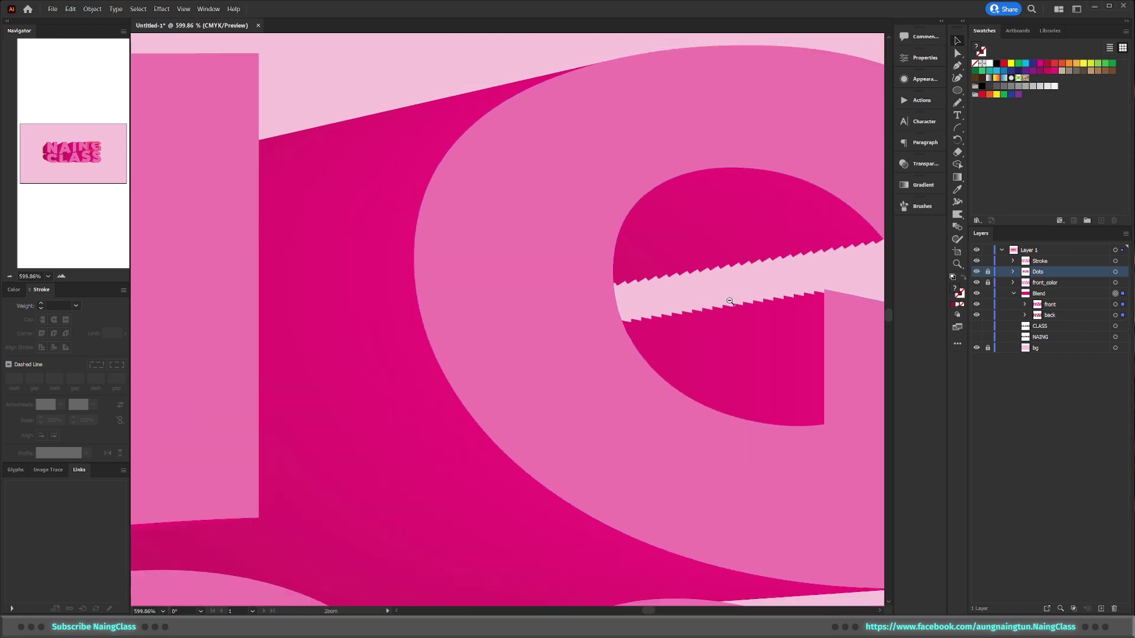
{"action": "double_click", "coordinate": [958, 229]}
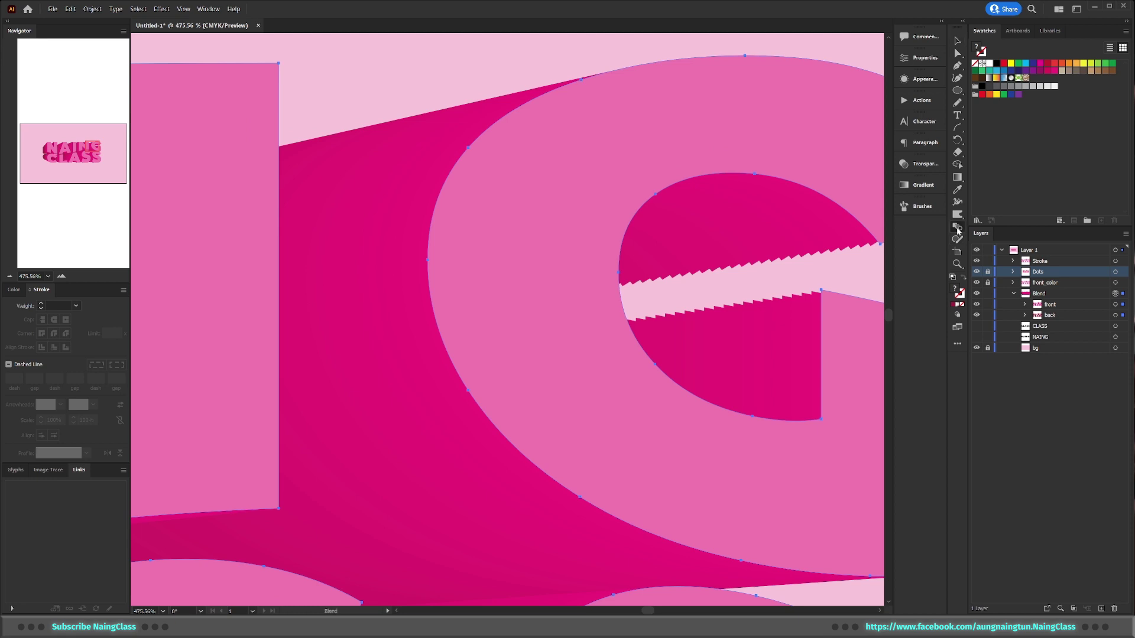
{"action": "left_click_drag", "start_coordinate": [599, 134], "coordinate": [564, 137]}
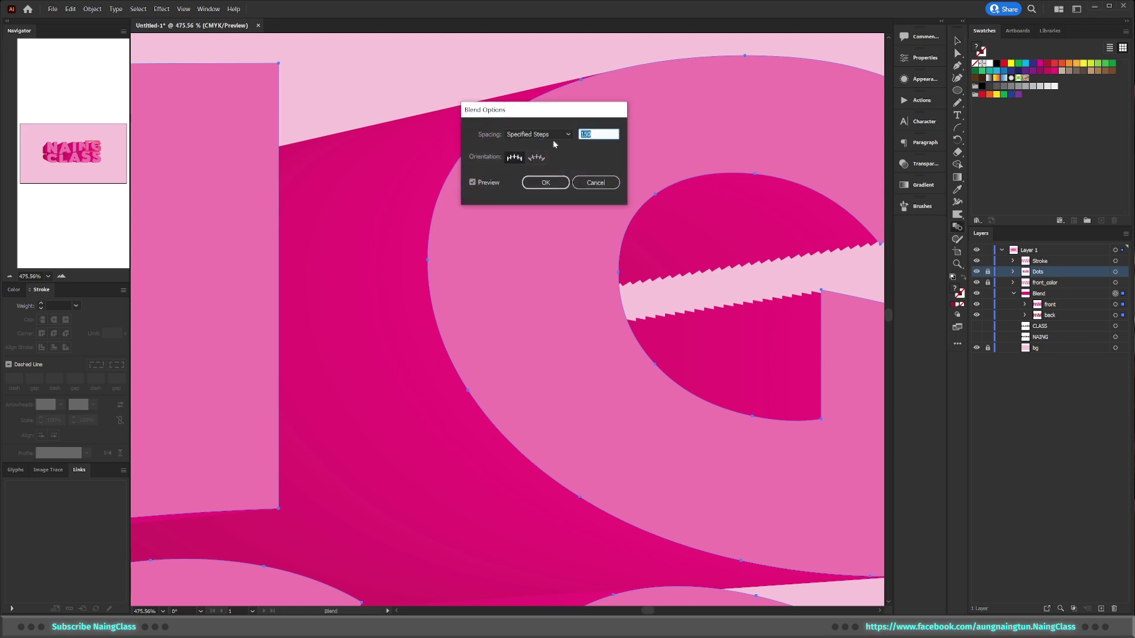
{"action": "left_click", "coordinate": [545, 183]}
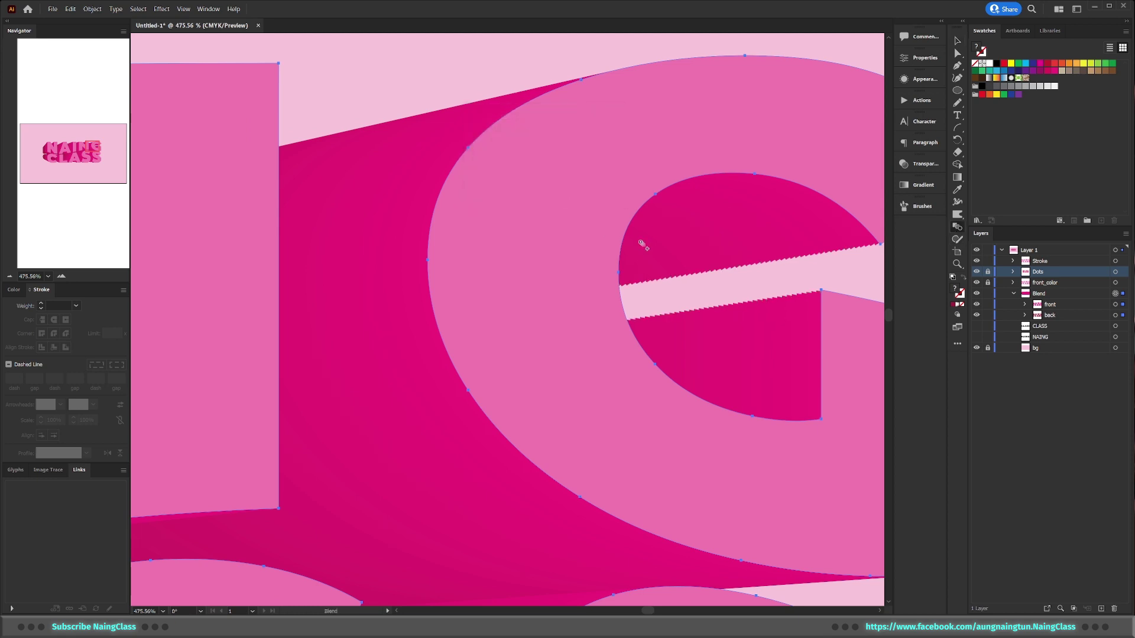
{"action": "mouse_move", "coordinate": [641, 244]}
{"action": "left_mouse_down"}
{"action": "mouse_move", "coordinate": [601, 292]}
{"action": "mouse_move", "coordinate": [538, 322]}
{"action": "left_mouse_up"}
Step: Lock the Blend layer and give the Stroke layer's letters a black fill
{"action": "left_click", "coordinate": [1013, 294]}
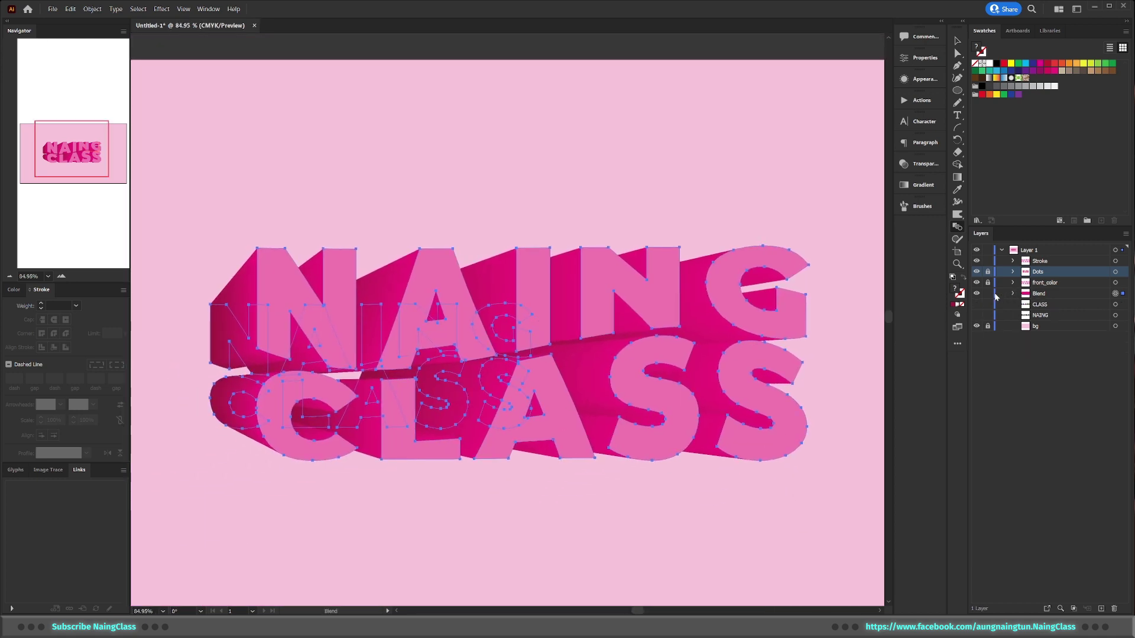
{"action": "left_click_drag", "start_coordinate": [620, 310], "coordinate": [784, 334]}
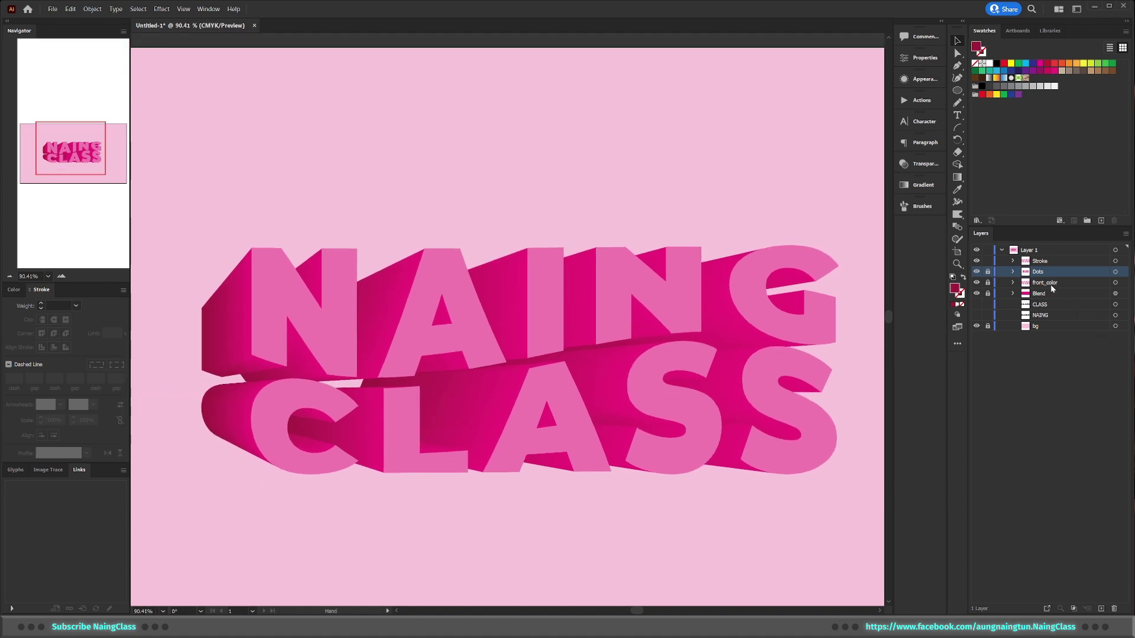
{"action": "left_click", "coordinate": [1122, 261]}
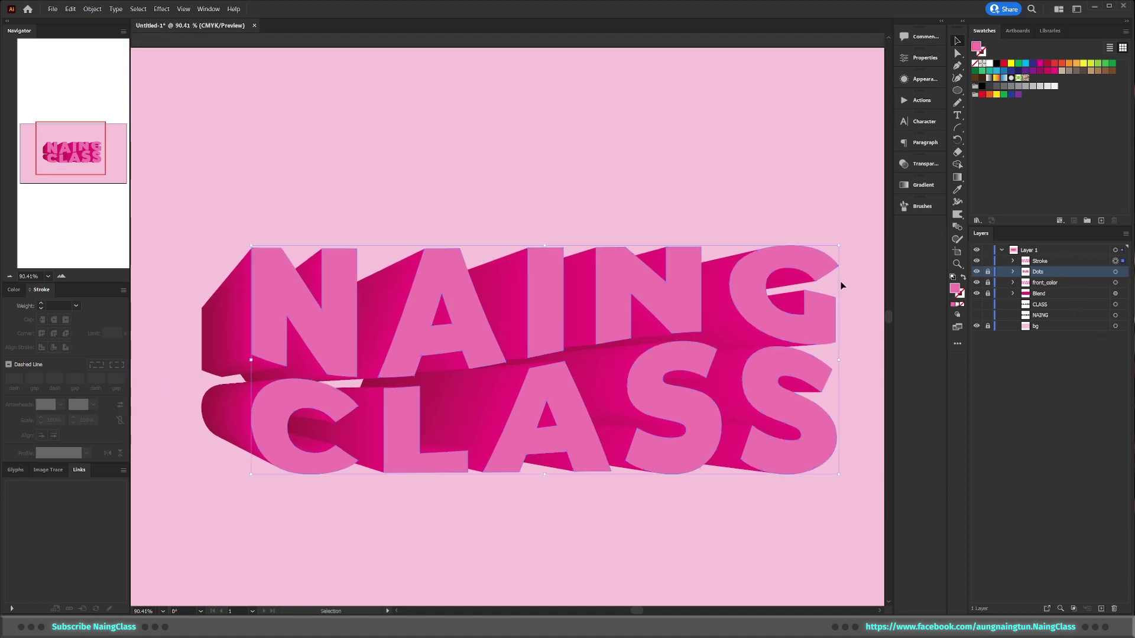
{"action": "scroll", "coordinate": [700, 294], "scroll_direction": "up", "scroll_amount": 3}
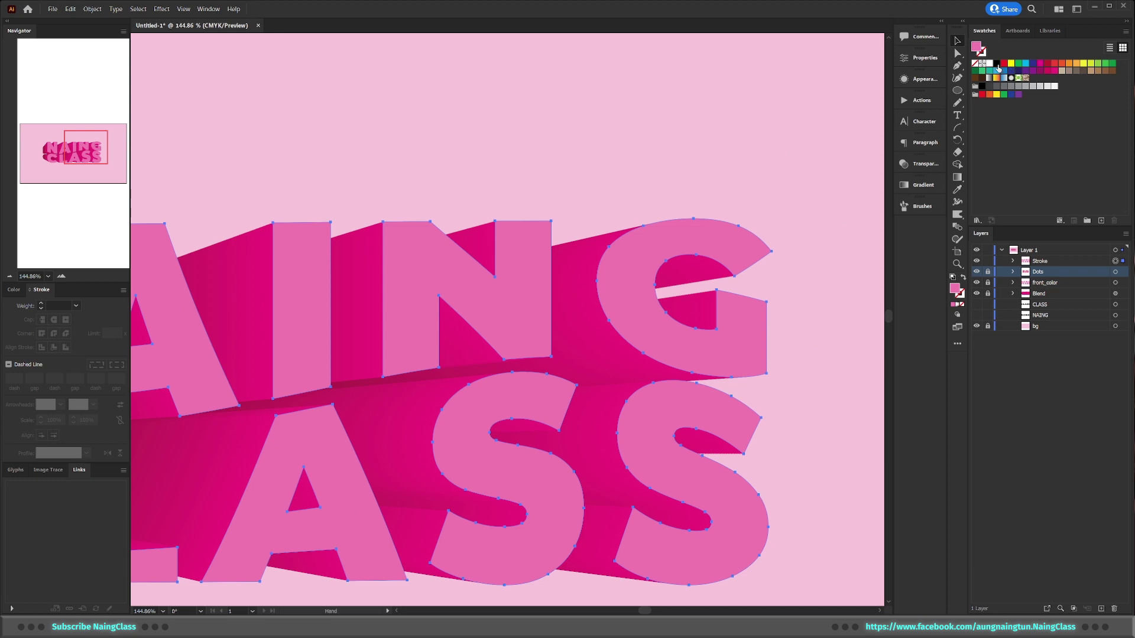
{"action": "left_click", "coordinate": [997, 63]}
{"action": "scroll", "coordinate": [799, 290], "scroll_direction": "up", "scroll_amount": 2}
Step: Swap fill and stroke so the Stroke letters become a thin 1 pt black outline with no fill
{"action": "key", "text": "ctrl+h"}
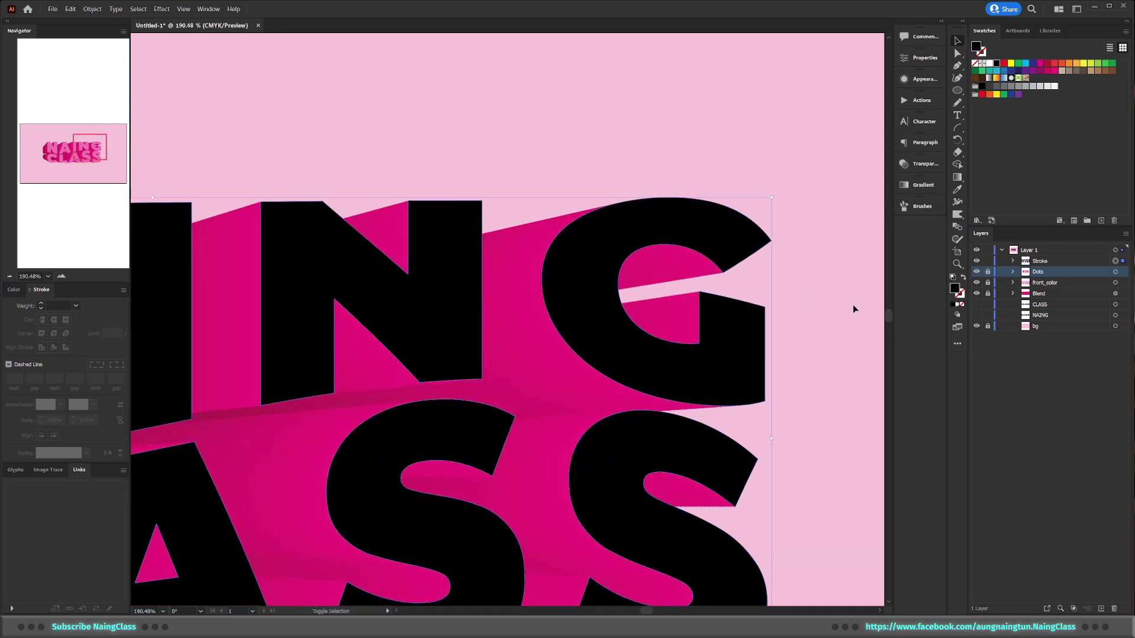
{"action": "key", "text": "shift+x"}
{"action": "scroll", "coordinate": [775, 386], "scroll_direction": "up", "scroll_amount": 2}
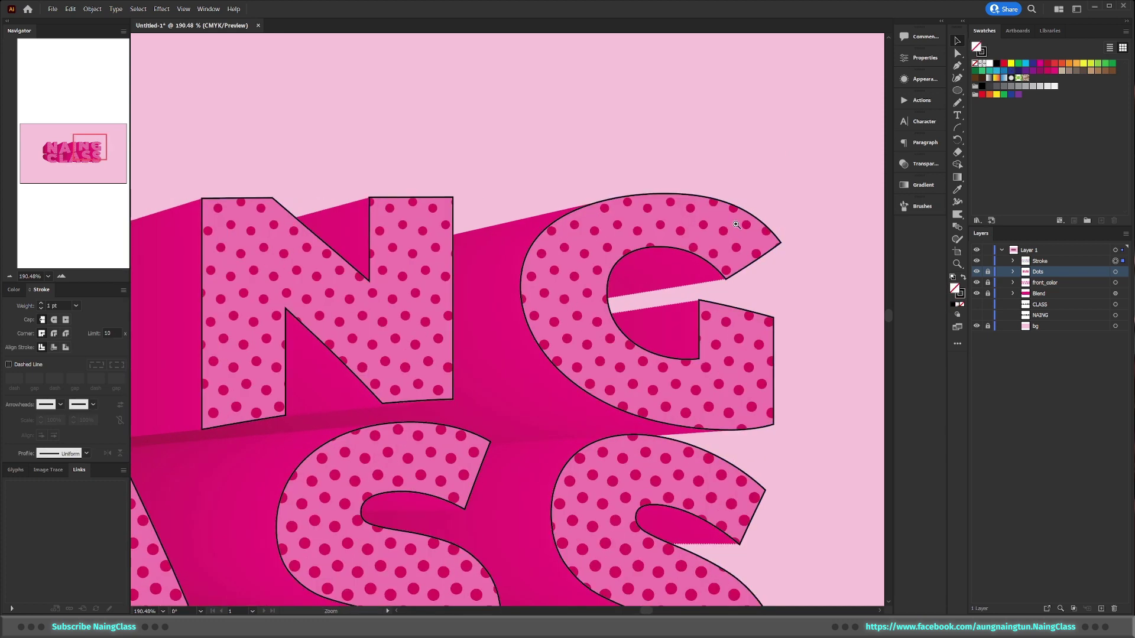
{"action": "scroll", "coordinate": [809, 230], "scroll_direction": "up", "scroll_amount": 3}
{"action": "left_click", "coordinate": [825, 303]}
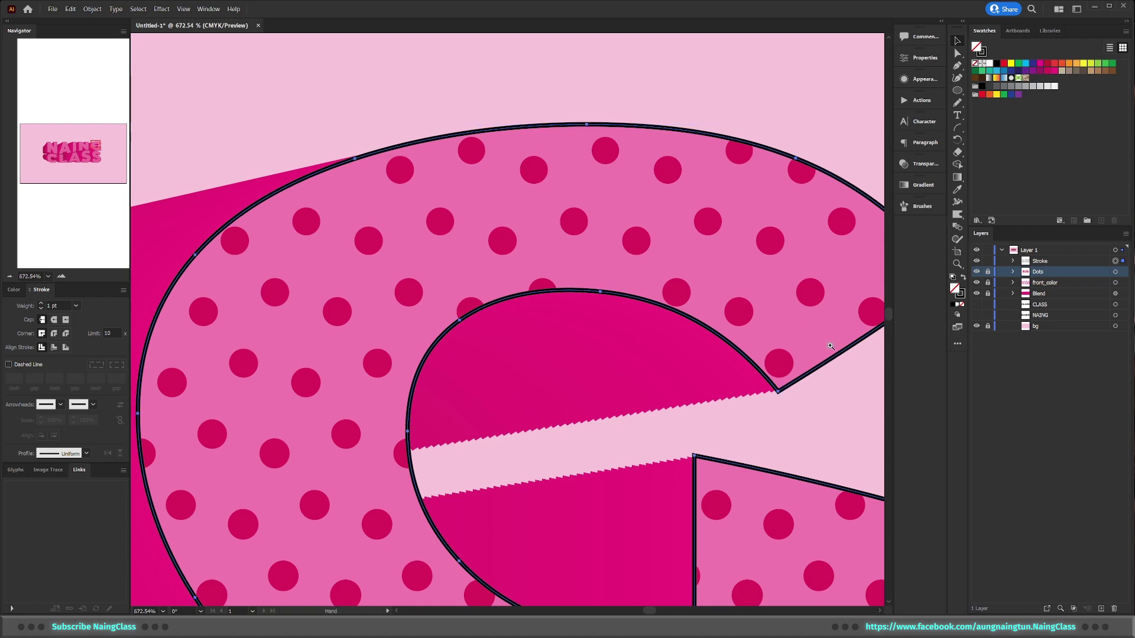
{"action": "scroll", "coordinate": [850, 313], "scroll_direction": "down", "scroll_amount": 5}
{"action": "scroll", "coordinate": [769, 313], "scroll_direction": "up", "scroll_amount": 2}
{"action": "scroll", "coordinate": [690, 313], "scroll_direction": "up", "scroll_amount": 2}
{"action": "left_click", "coordinate": [691, 318]}
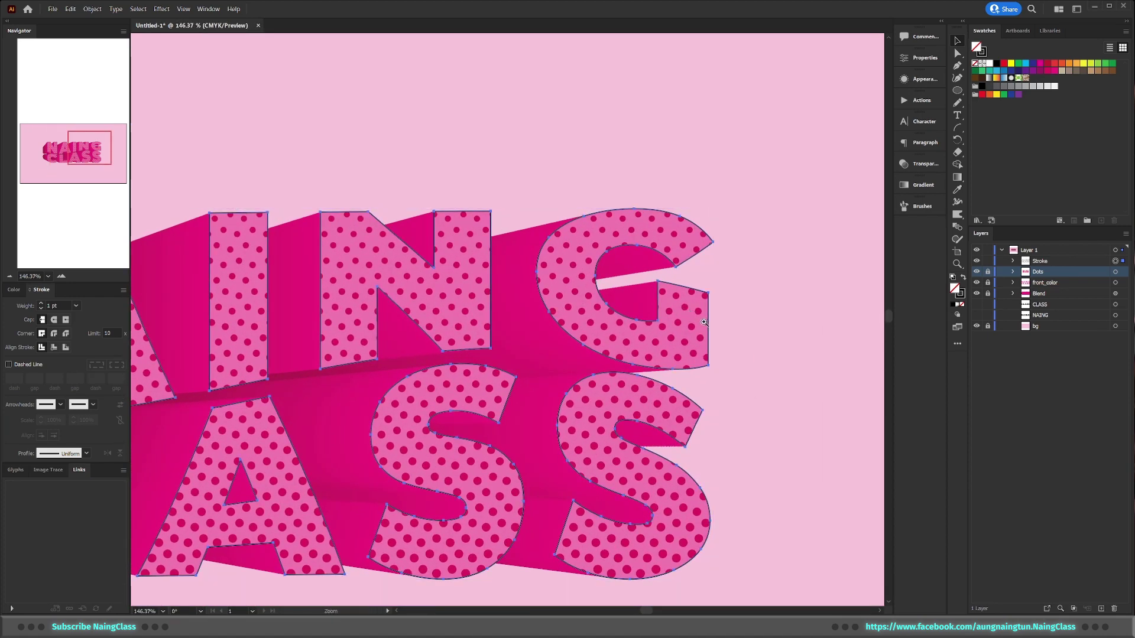
{"action": "scroll", "coordinate": [697, 319], "scroll_direction": "up", "scroll_amount": 2}
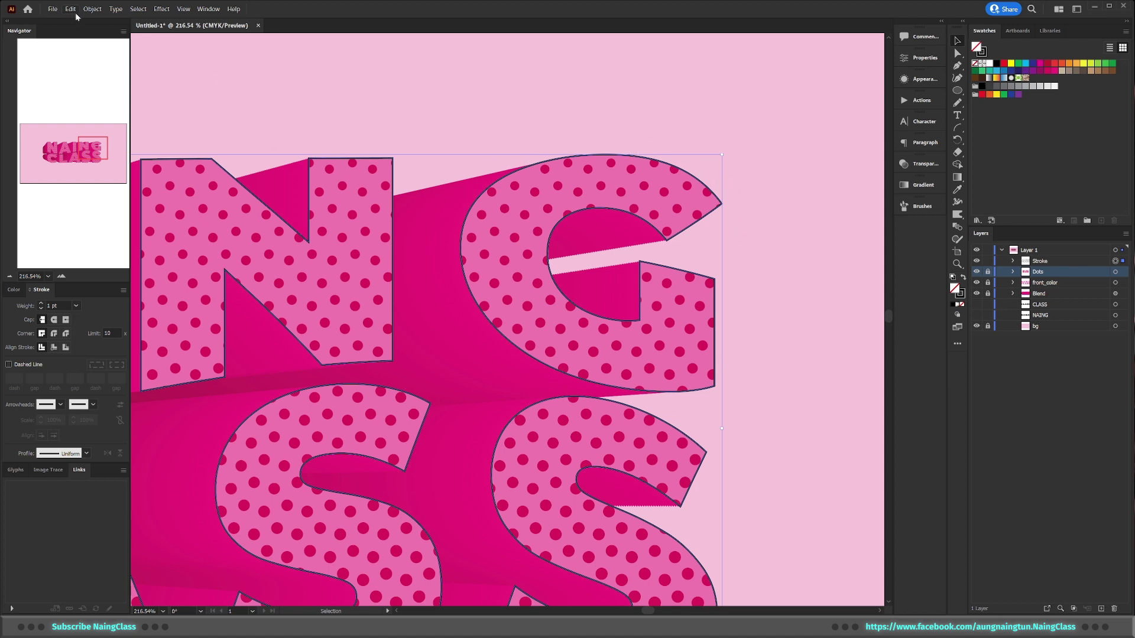
Step: Hide the Blend extrusion and Dots layers so only the letter outlines remain
{"action": "left_click", "coordinate": [976, 293]}
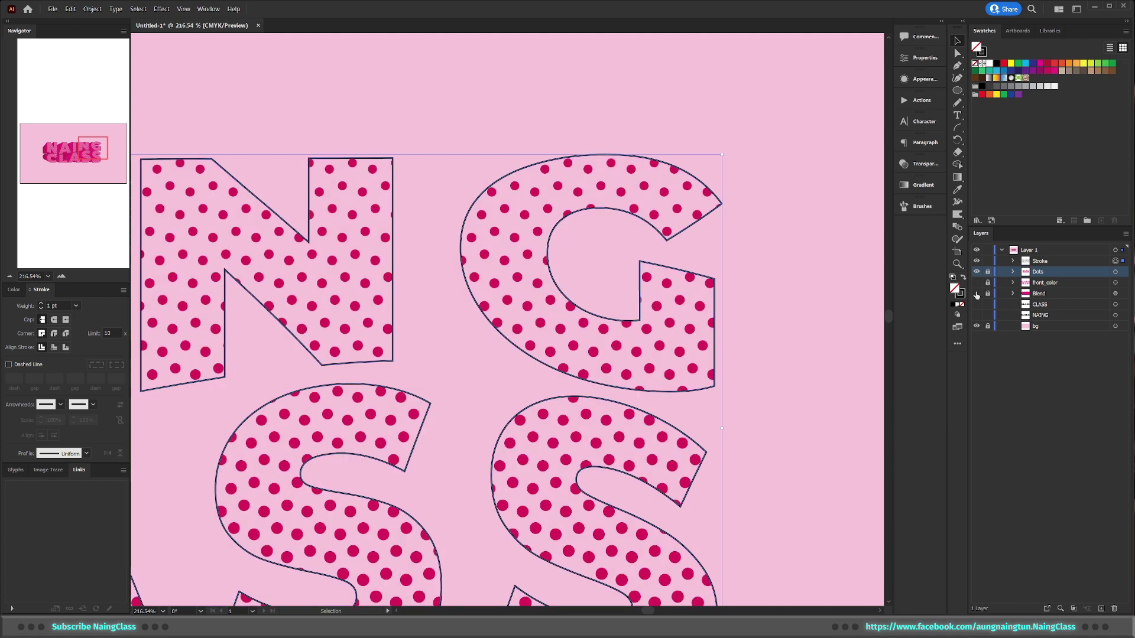
{"action": "left_click", "coordinate": [977, 271]}
{"action": "left_click_drag", "start_coordinate": [66, 140], "coordinate": [63, 141]}
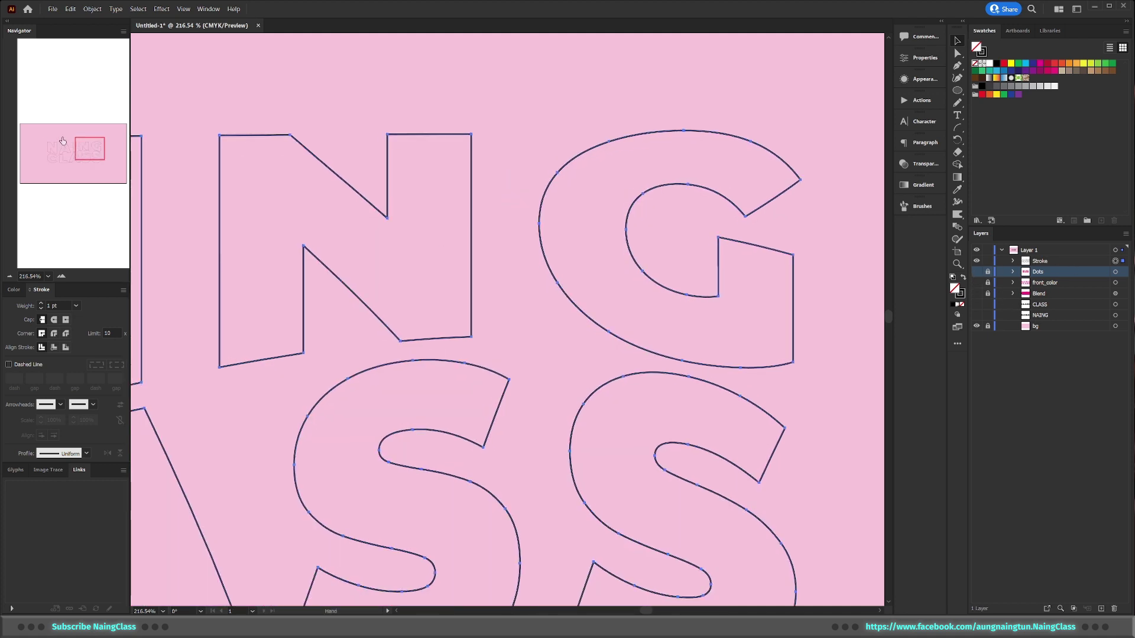
{"action": "left_click", "coordinate": [92, 9]}
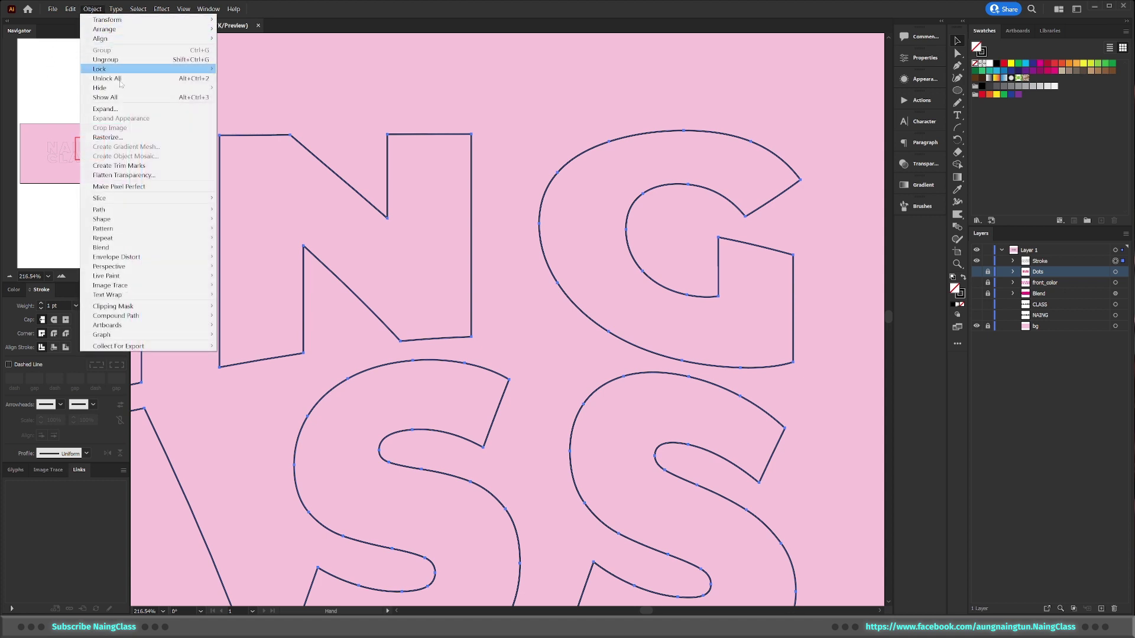
{"action": "mouse_move", "coordinate": [98, 209]}
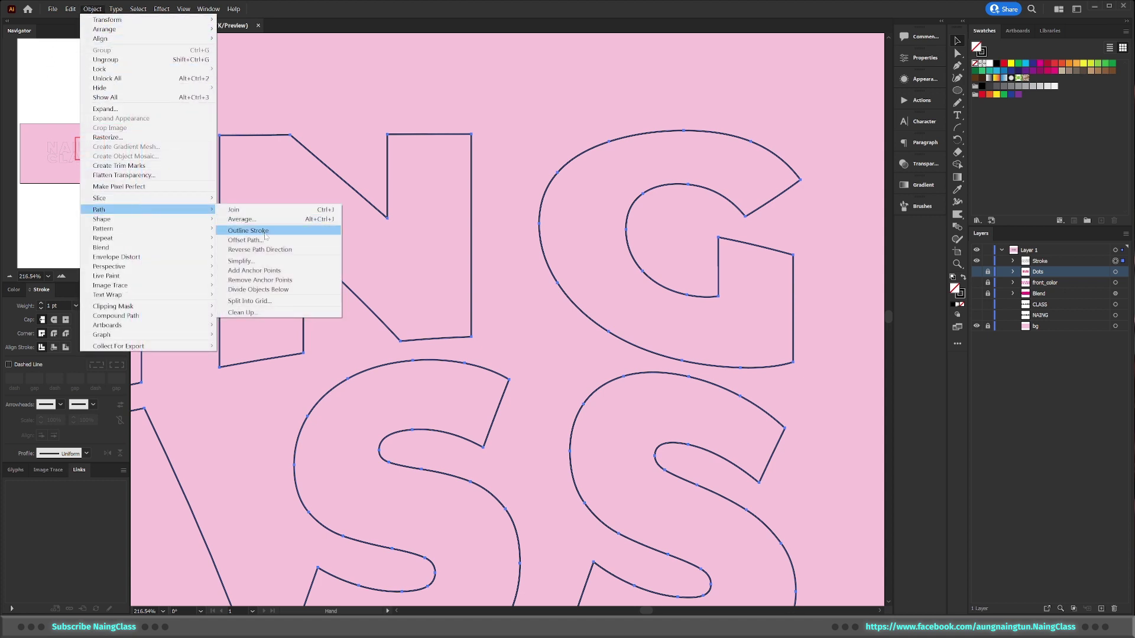
Step: Offset every NAING CLASS letter outline by 7 px with Miter joins
{"action": "left_click", "coordinate": [267, 241]}
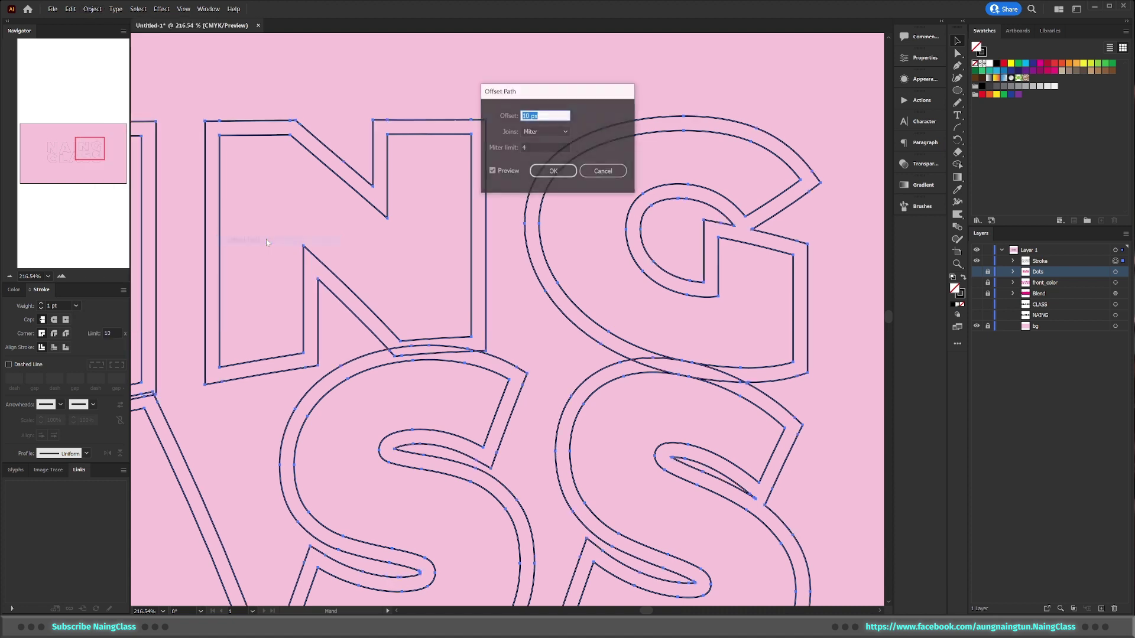
{"action": "left_click_drag", "start_coordinate": [590, 97], "coordinate": [463, 83]}
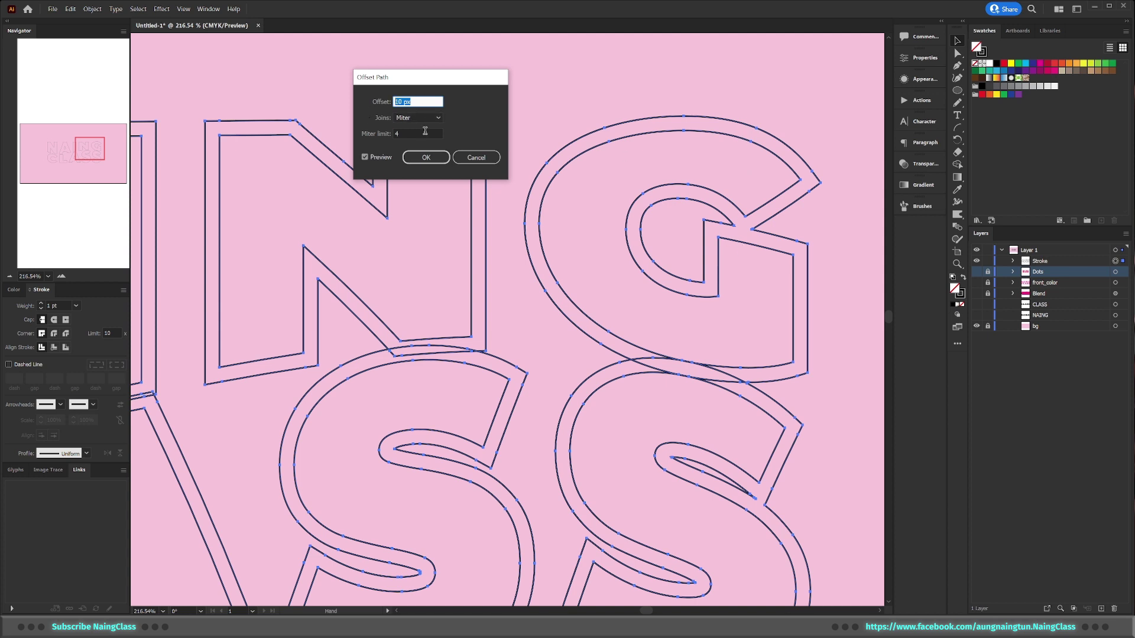
{"action": "type", "text": "5"}
{"action": "left_click", "coordinate": [365, 158]}
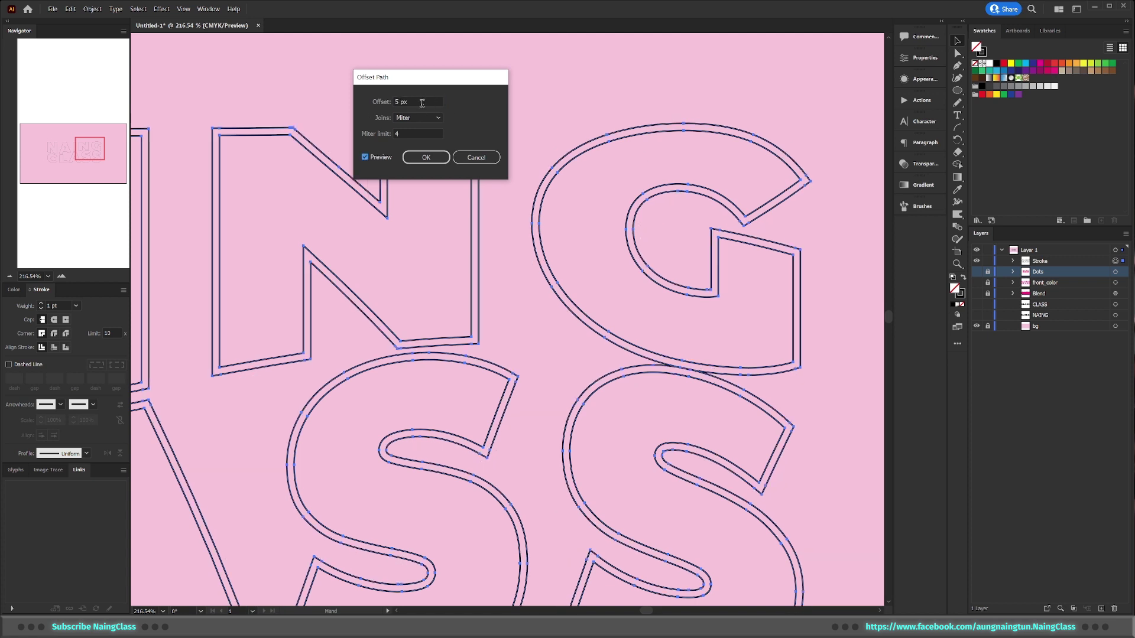
{"action": "double_click", "coordinate": [416, 102]}
{"action": "type", "text": "7"}
{"action": "key", "text": "Tab"}
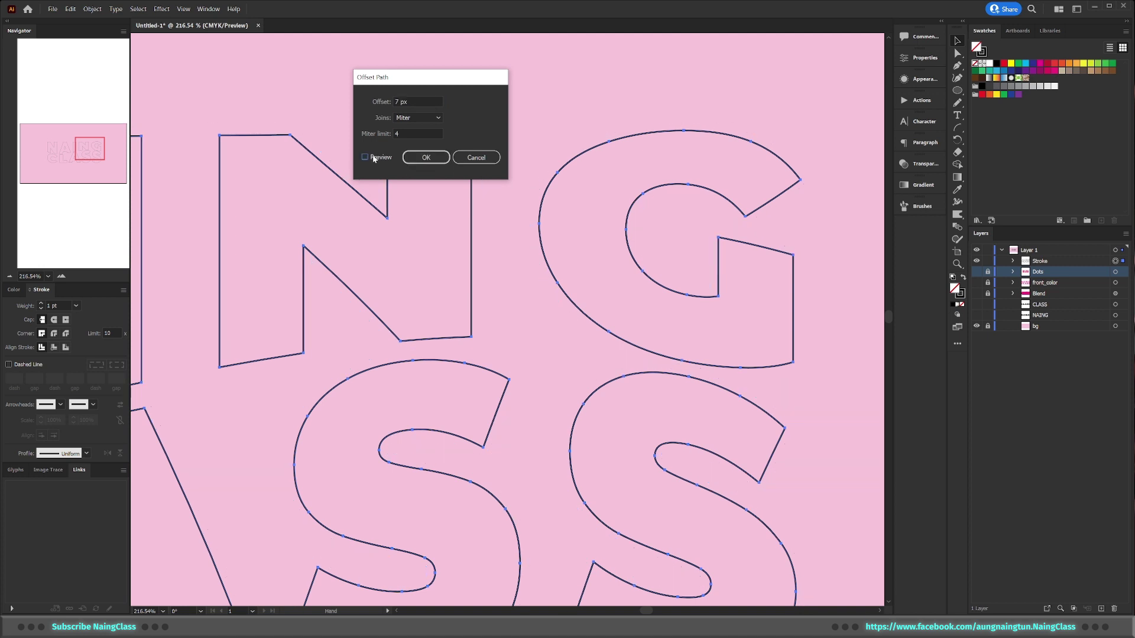
{"action": "left_click", "coordinate": [427, 157]}
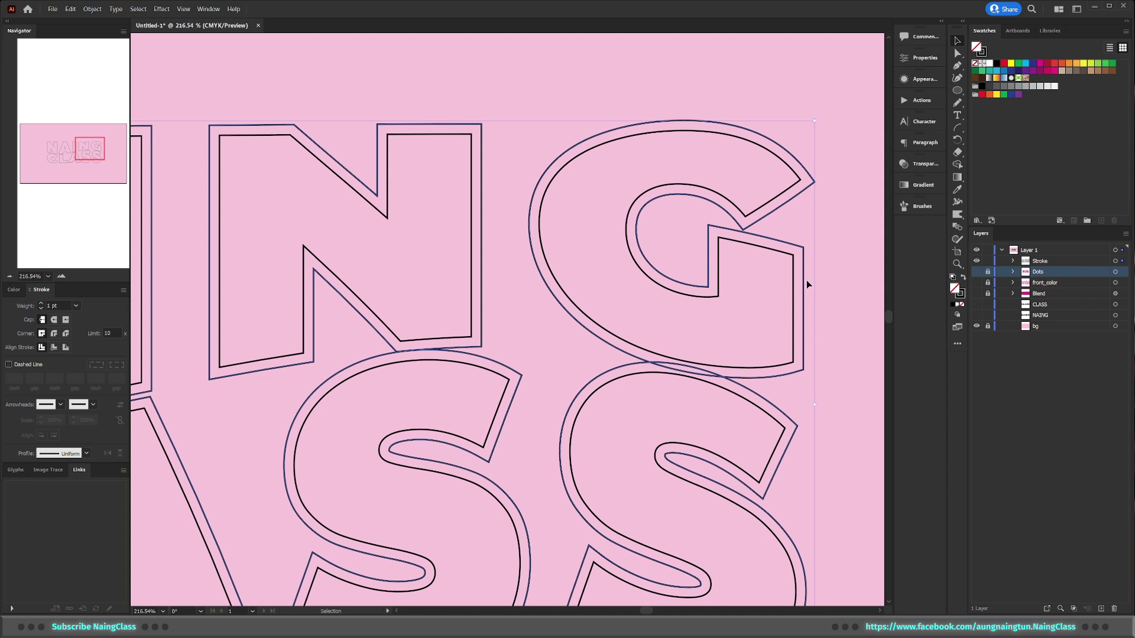
Step: Expand the Stroke layer and its first group to list each letter's paths
{"action": "left_click", "coordinate": [1013, 261]}
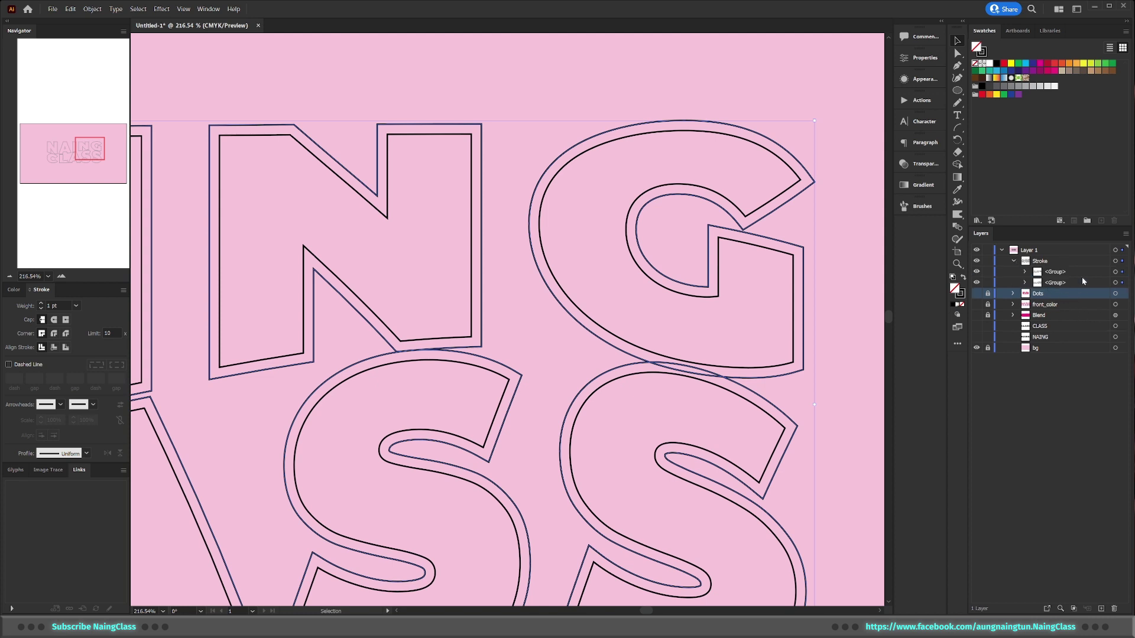
{"action": "left_click", "coordinate": [977, 282]}
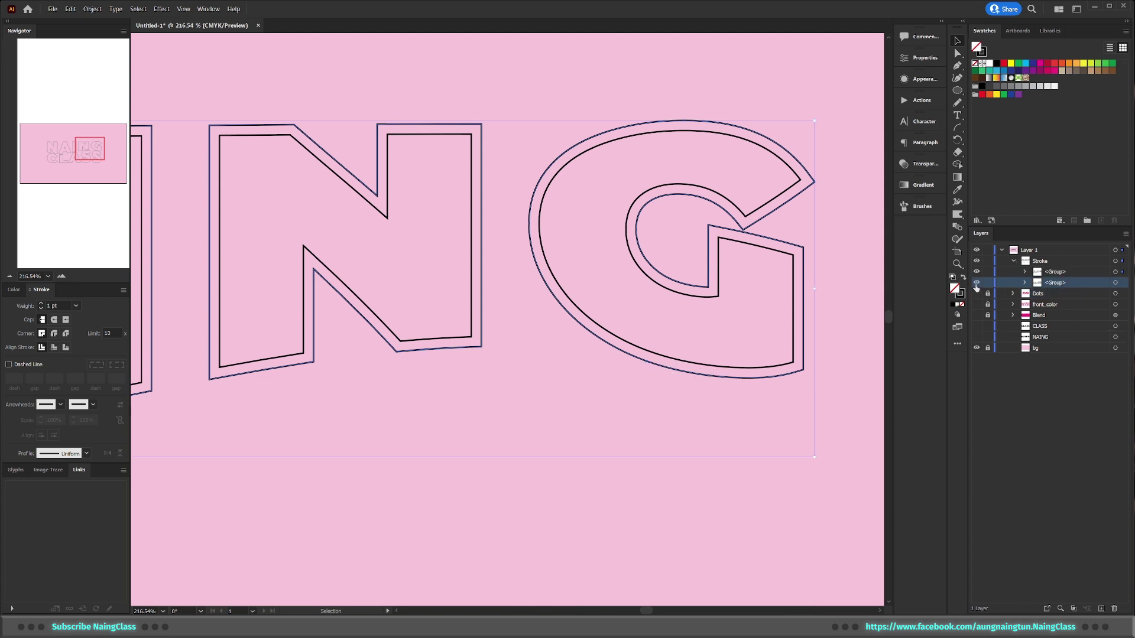
{"action": "left_click", "coordinate": [977, 284]}
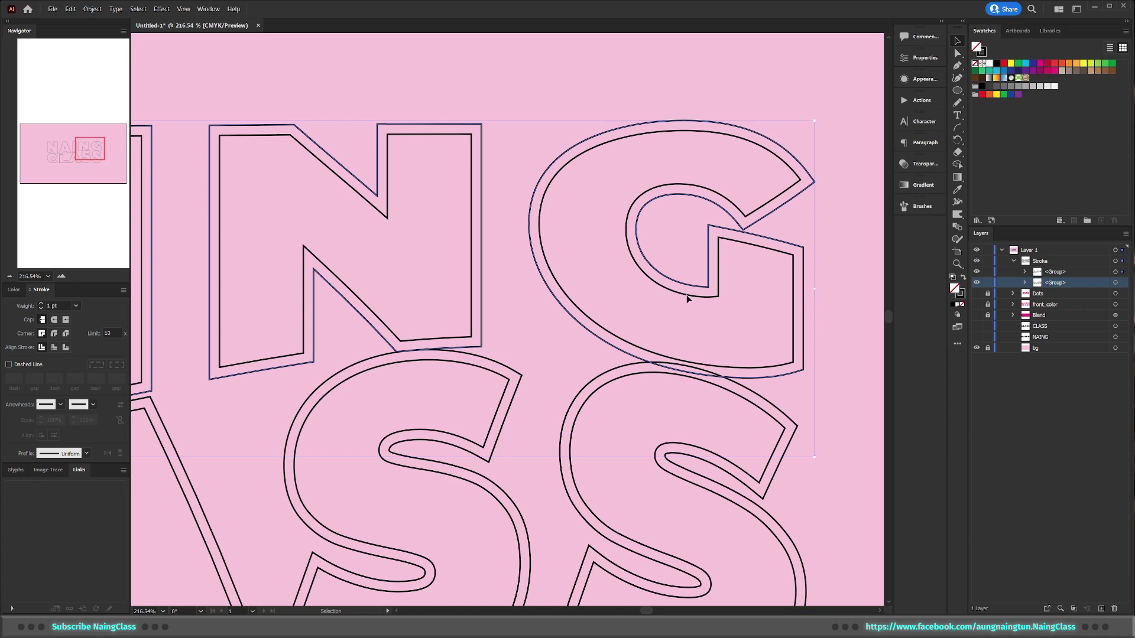
{"action": "scroll", "coordinate": [688, 298], "scroll_direction": "down", "scroll_amount": 3}
{"action": "scroll", "coordinate": [593, 280], "scroll_direction": "up", "scroll_amount": 1}
{"action": "scroll", "coordinate": [712, 296], "scroll_direction": "up", "scroll_amount": 1}
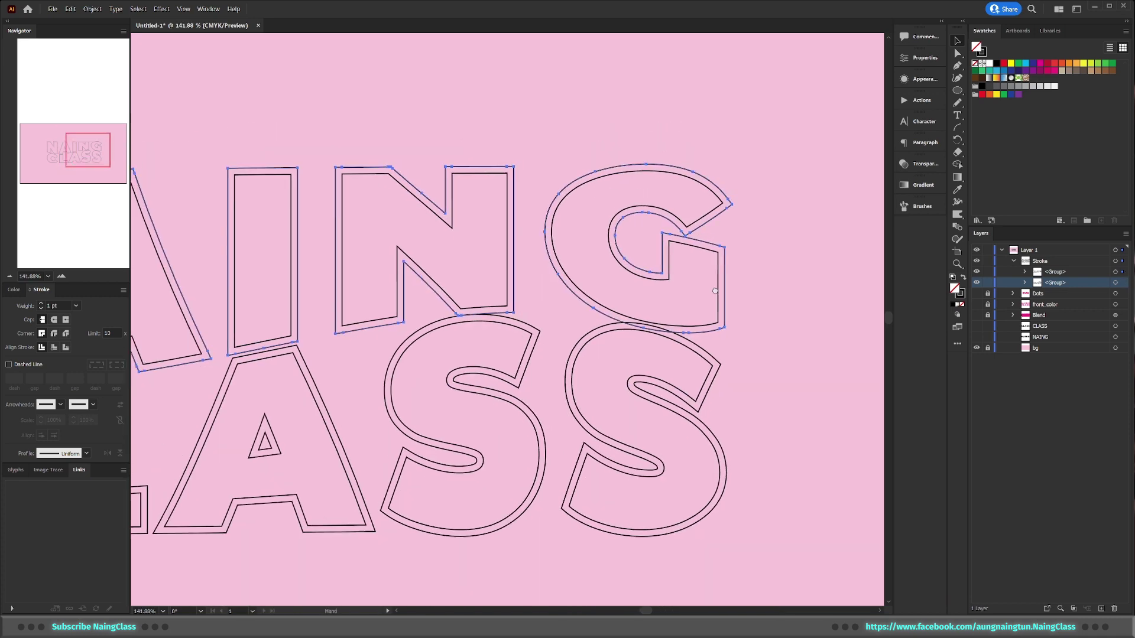
{"action": "left_click_drag", "start_coordinate": [715, 290], "coordinate": [666, 282]}
{"action": "left_click", "coordinate": [1025, 272]}
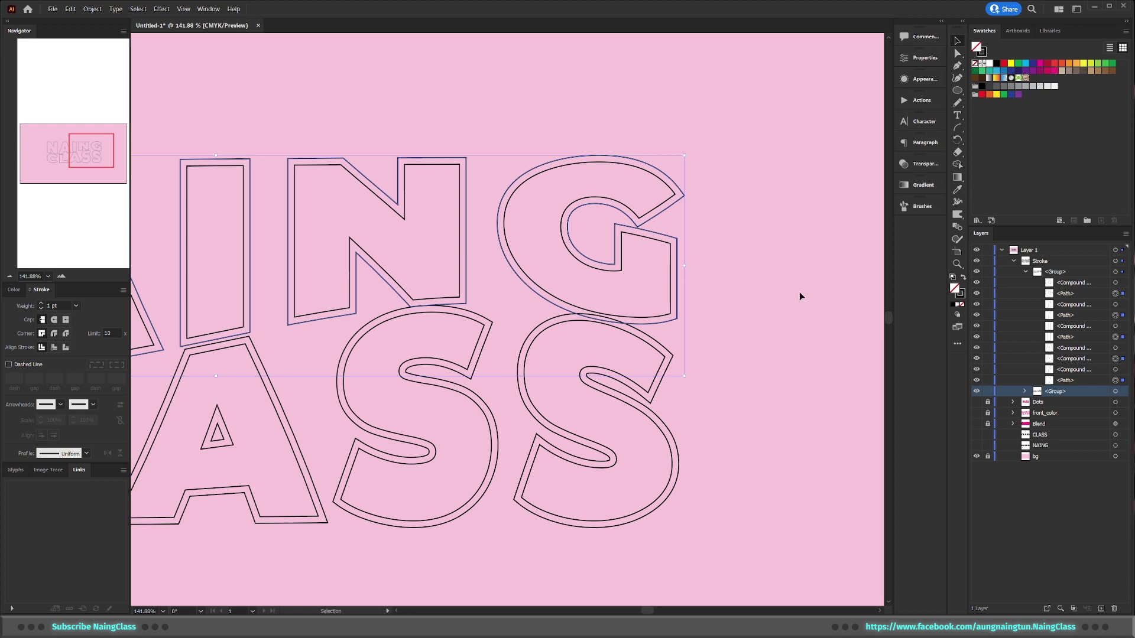
{"action": "scroll", "coordinate": [783, 263], "scroll_direction": "down", "scroll_amount": 2}
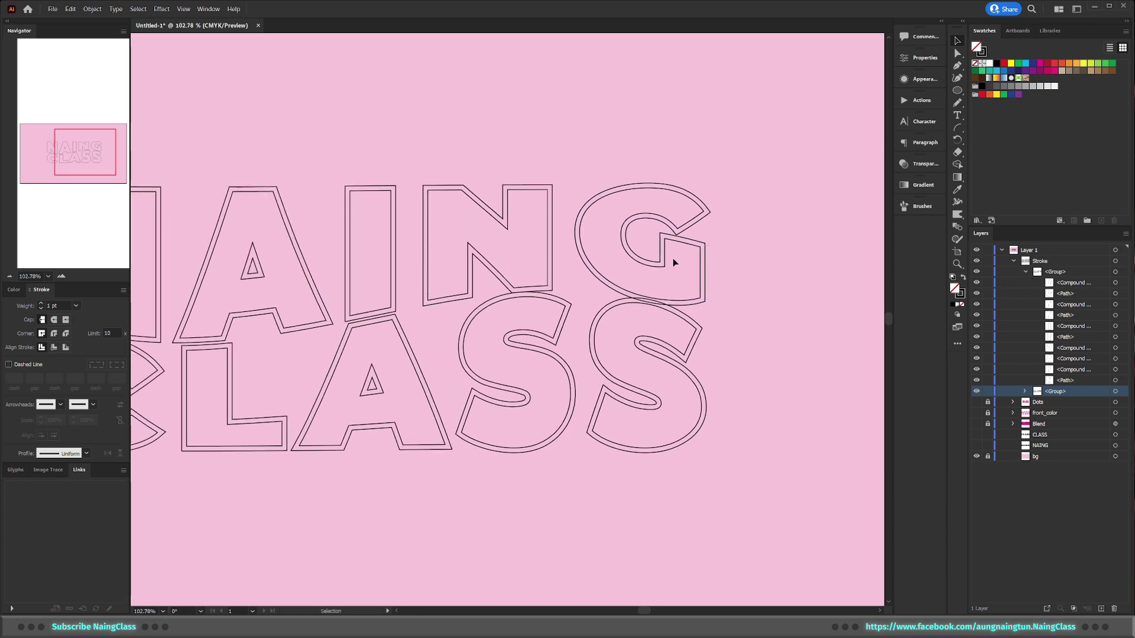
{"action": "scroll", "coordinate": [641, 261], "scroll_direction": "up", "scroll_amount": 3}
Step: Delete the inner outlines of G, N, both S's, and CLASS's A with its triangle
{"action": "key", "text": "a"}
{"action": "left_click", "coordinate": [694, 267]}
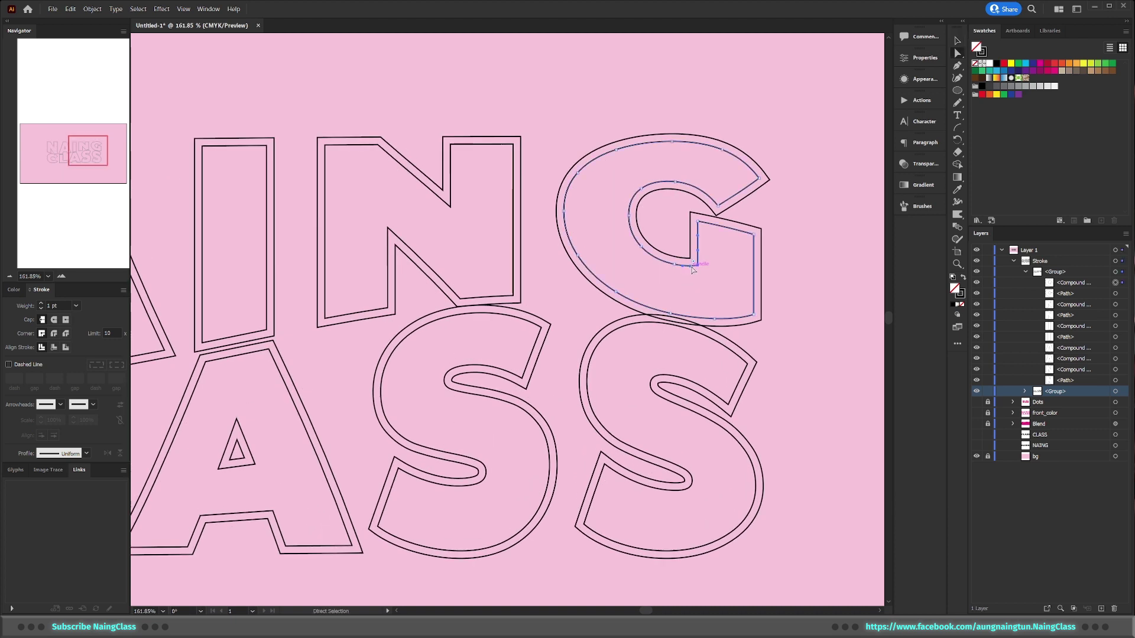
{"action": "key", "text": "Delete"}
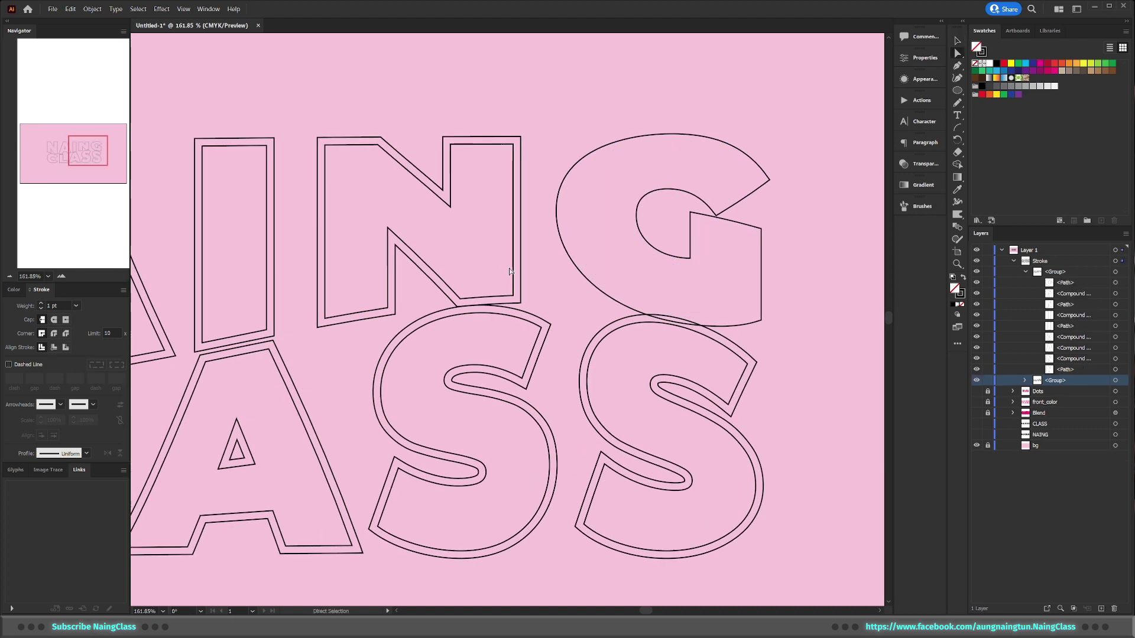
{"action": "left_click", "coordinate": [381, 240]}
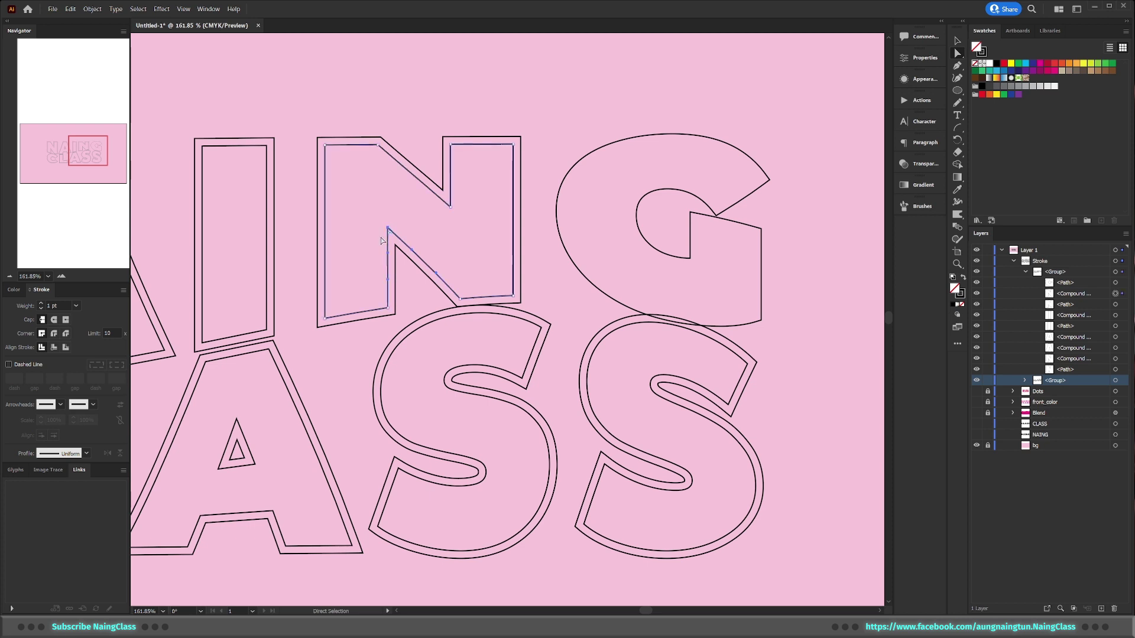
{"action": "key", "text": "Delete"}
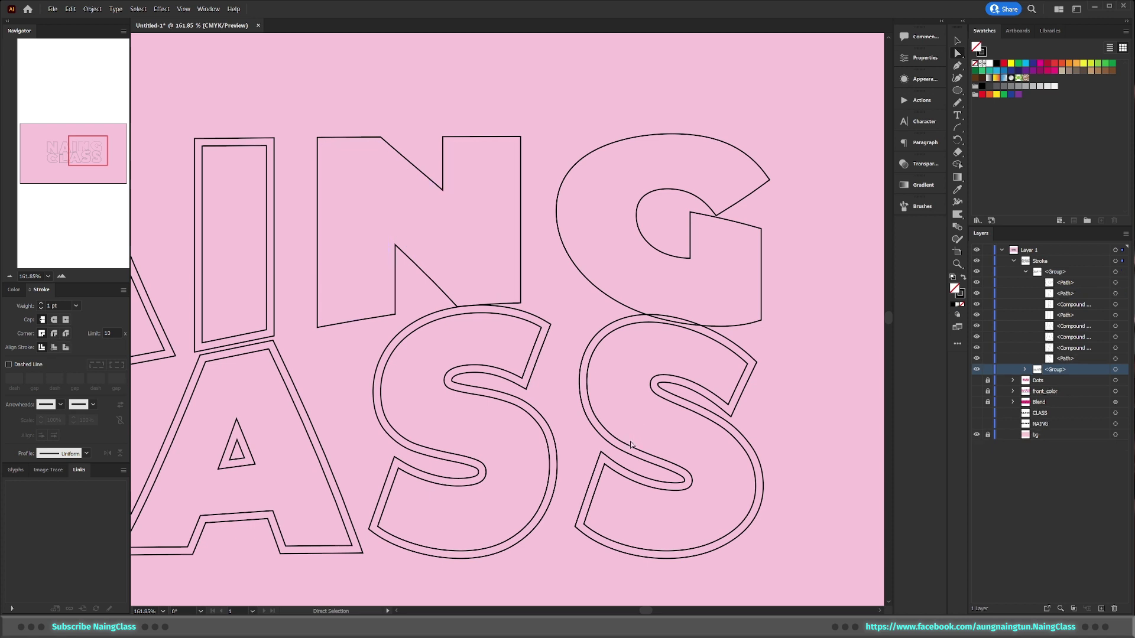
{"action": "left_click", "coordinate": [630, 445]}
{"action": "key", "text": "Delete"}
{"action": "left_click", "coordinate": [481, 398]}
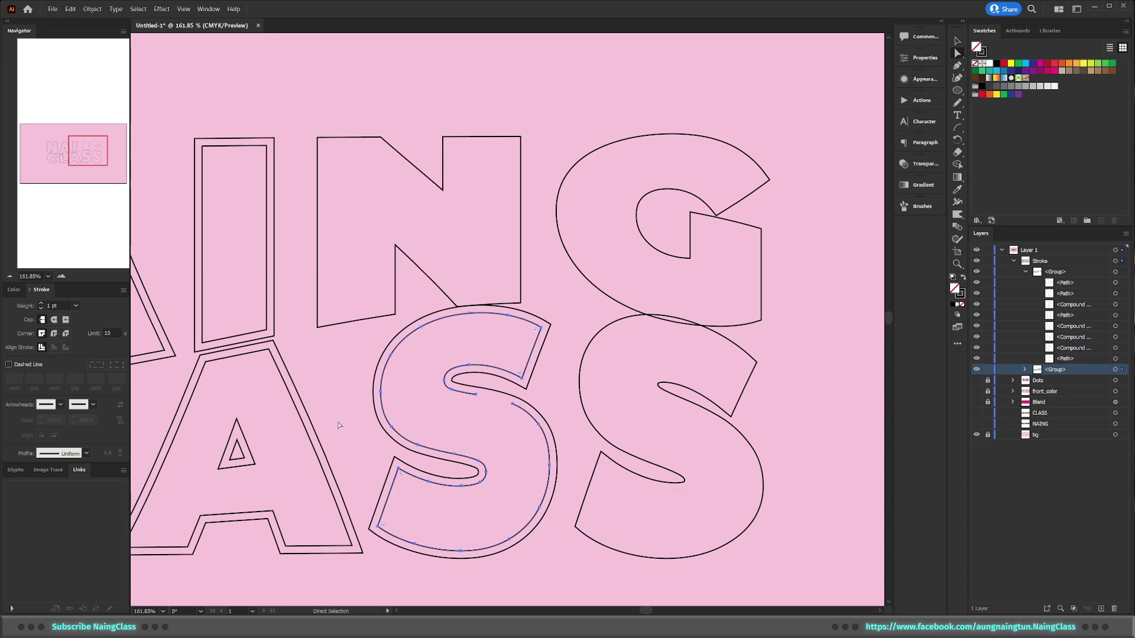
{"action": "key", "text": "Delete"}
{"action": "left_click", "coordinate": [299, 420]}
{"action": "key", "text": "Delete"}
{"action": "key", "text": "Delete"}
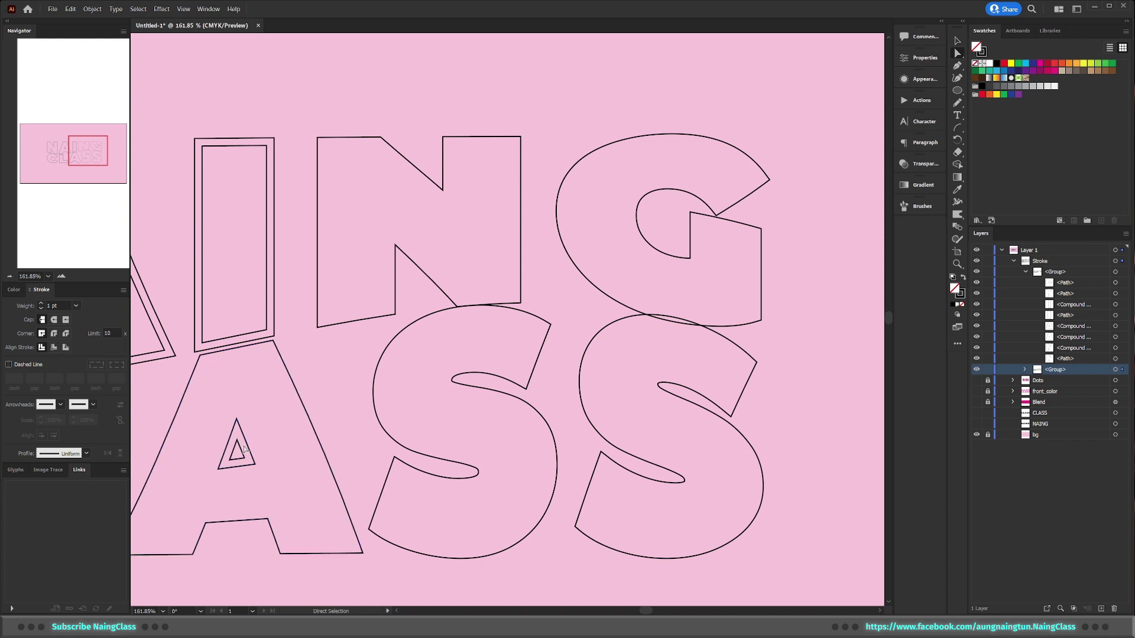
{"action": "left_click", "coordinate": [244, 449]}
{"action": "key", "text": "Delete"}
Step: Delete the inner outlines of I, NAING's A with its triangle, the first N, C and L
{"action": "scroll", "coordinate": [349, 442], "scroll_direction": "left", "scroll_amount": 5}
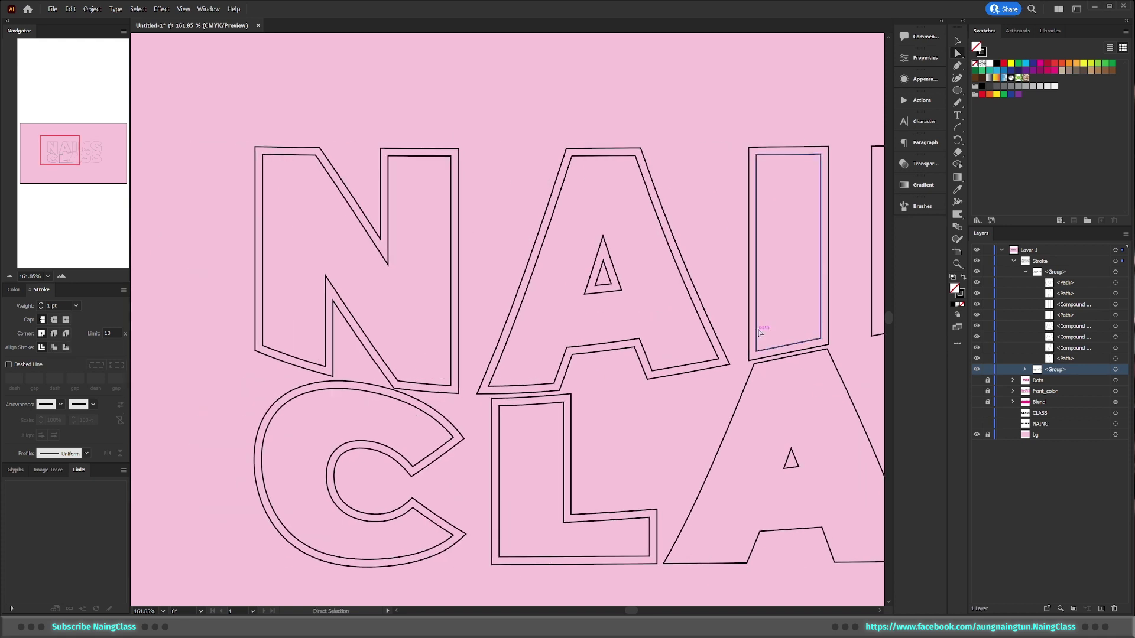
{"action": "left_click", "coordinate": [756, 323]}
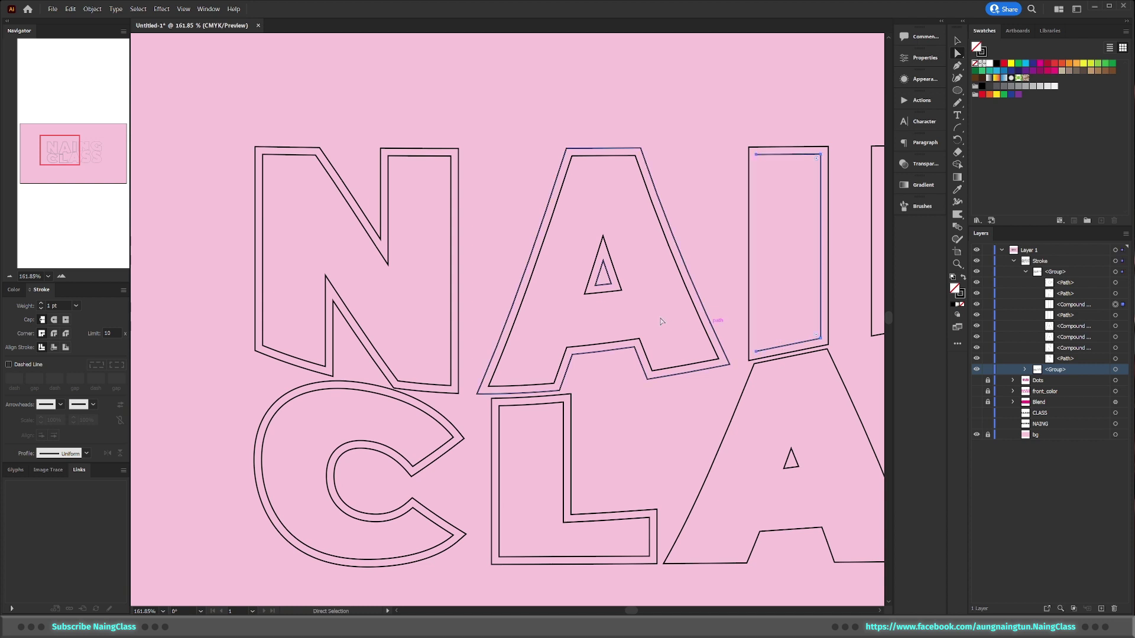
{"action": "key", "text": "Delete"}
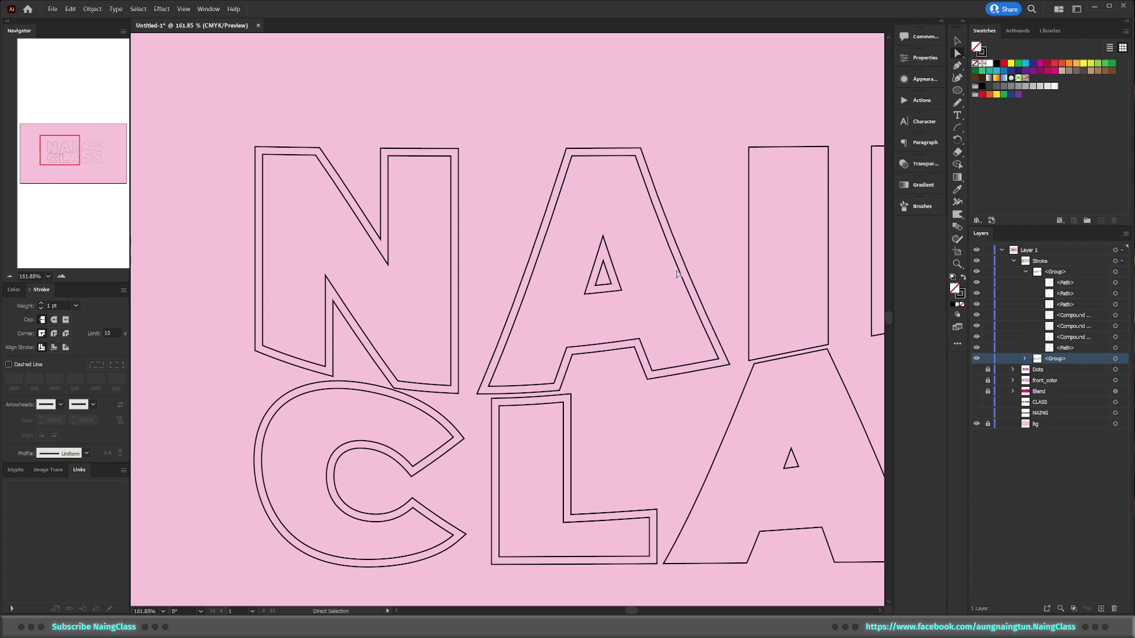
{"action": "left_click", "coordinate": [677, 274]}
{"action": "key", "text": "Delete"}
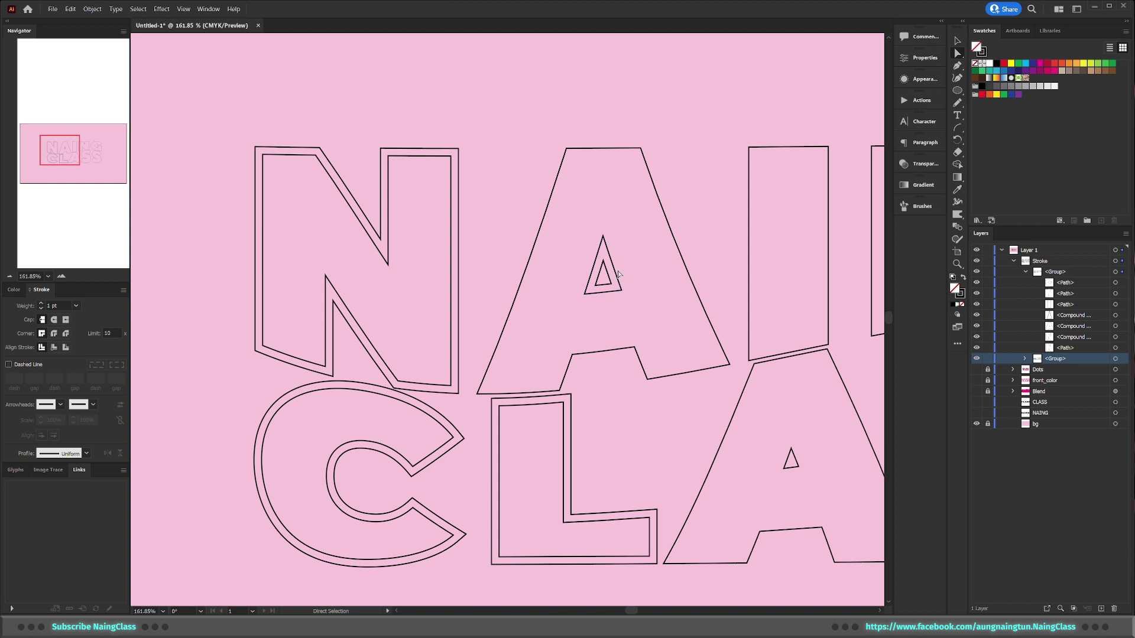
{"action": "left_click", "coordinate": [615, 272]}
{"action": "key", "text": "Delete"}
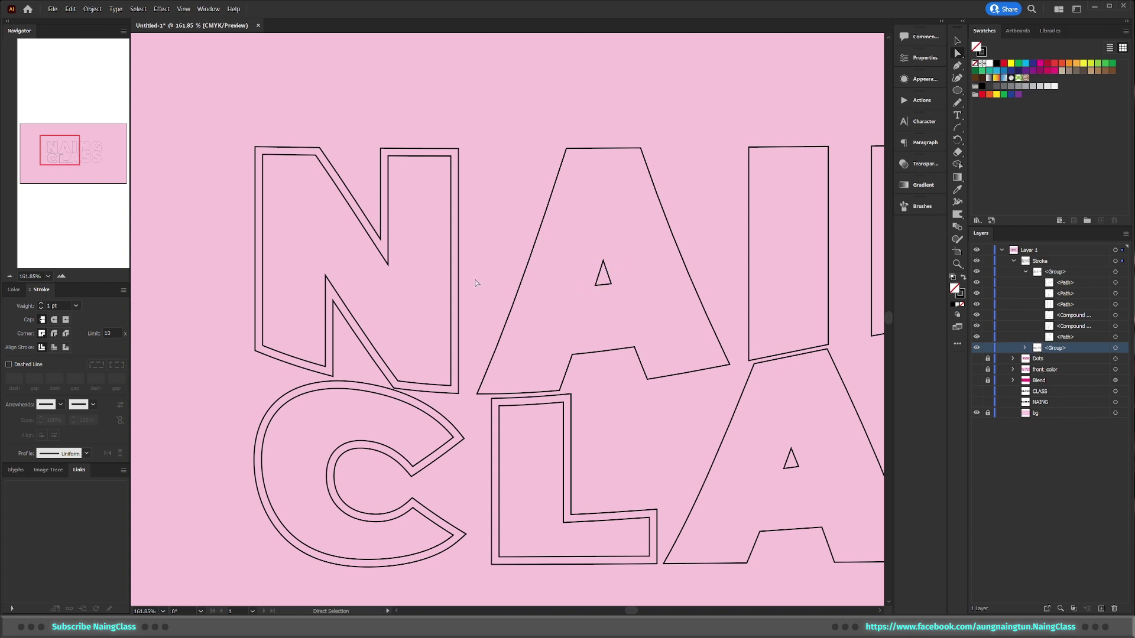
{"action": "left_click", "coordinate": [451, 282]}
{"action": "key", "text": "Delete"}
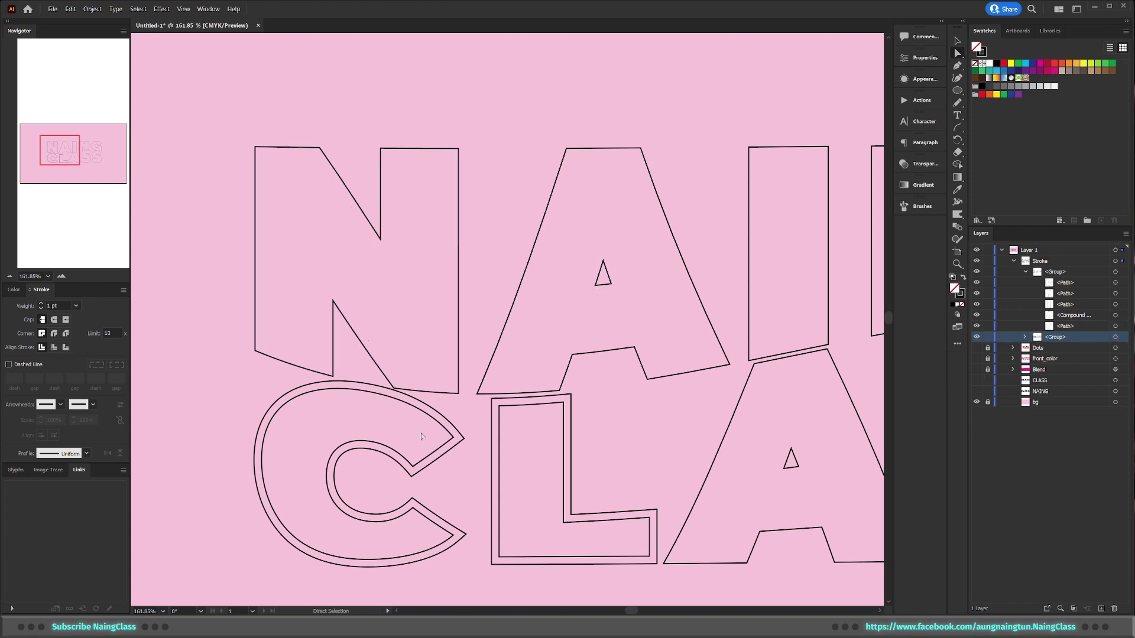
{"action": "left_click", "coordinate": [431, 415]}
{"action": "key", "text": "Delete"}
{"action": "left_click", "coordinate": [499, 445]}
{"action": "key", "text": "Delete"}
Step: Zoom in on the upper-right letters and nudge the outline group slightly up and left
{"action": "scroll", "coordinate": [596, 396], "scroll_direction": "down", "scroll_amount": 2}
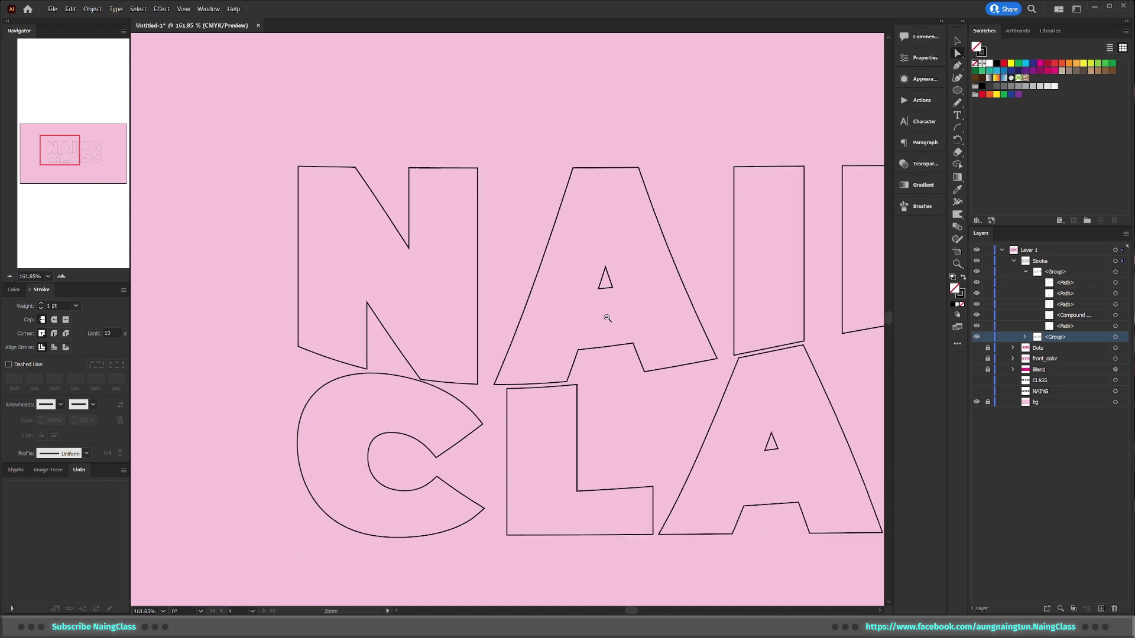
{"action": "scroll", "coordinate": [596, 396], "scroll_direction": "down", "scroll_amount": 2}
{"action": "left_click_drag", "start_coordinate": [800, 350], "coordinate": [665, 341]}
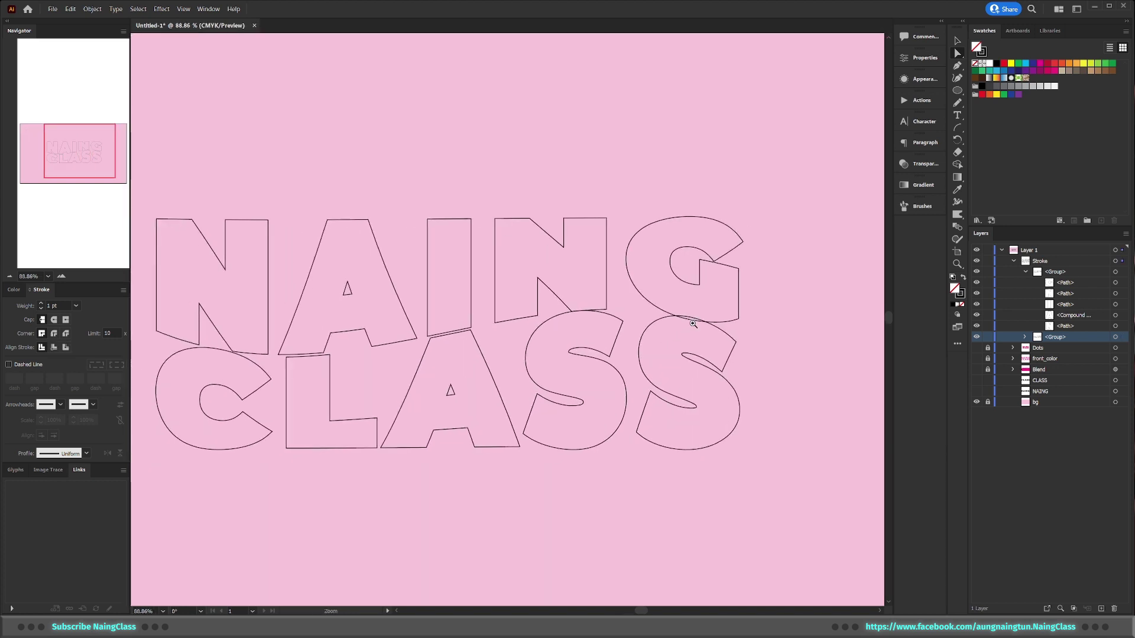
{"action": "scroll", "coordinate": [692, 323], "scroll_direction": "up", "scroll_amount": 5}
{"action": "key", "text": "ctrl+a"}
{"action": "scroll", "coordinate": [733, 358], "scroll_direction": "down", "scroll_amount": 5}
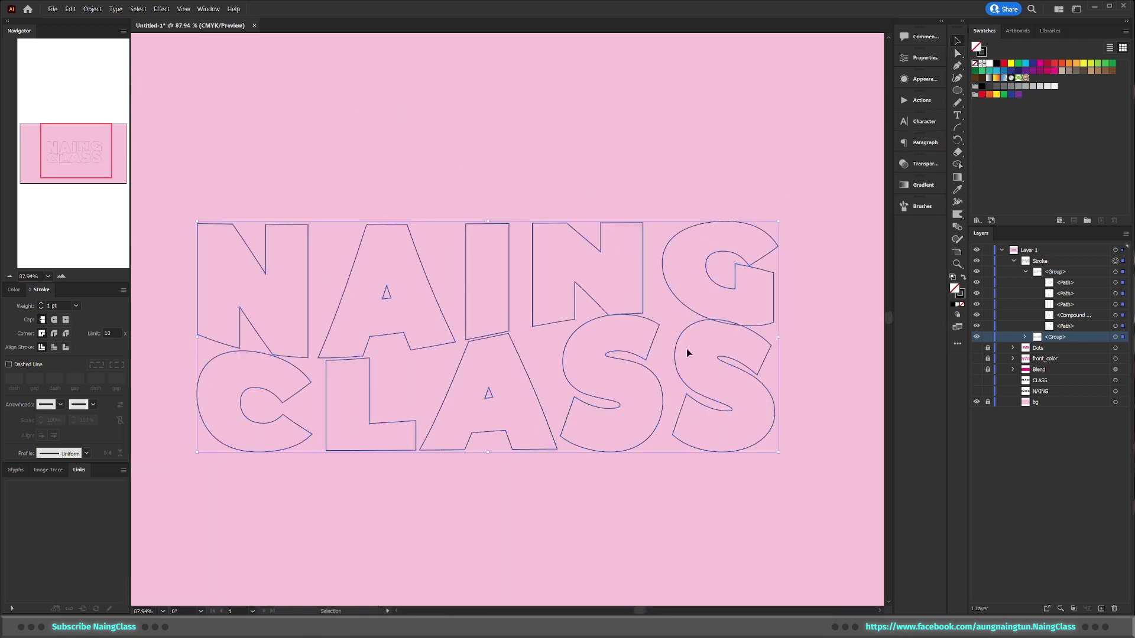
{"action": "key", "text": "z"}
{"action": "mouse_move", "coordinate": [795, 316]}
{"action": "left_mouse_down"}
{"action": "mouse_move", "coordinate": [816, 300]}
{"action": "mouse_move", "coordinate": [795, 301]}
{"action": "mouse_move", "coordinate": [838, 289]}
{"action": "left_mouse_up"}
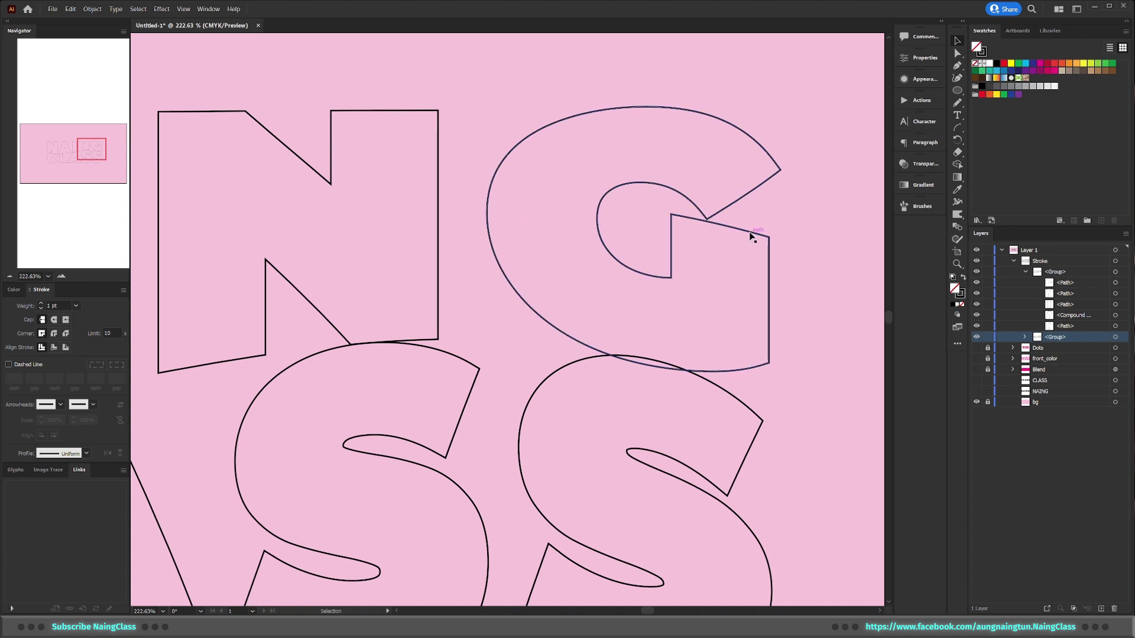
{"action": "mouse_move", "coordinate": [748, 232]}
{"action": "left_mouse_down"}
{"action": "mouse_move", "coordinate": [704, 196]}
{"action": "mouse_move", "coordinate": [772, 252]}
{"action": "left_mouse_up"}
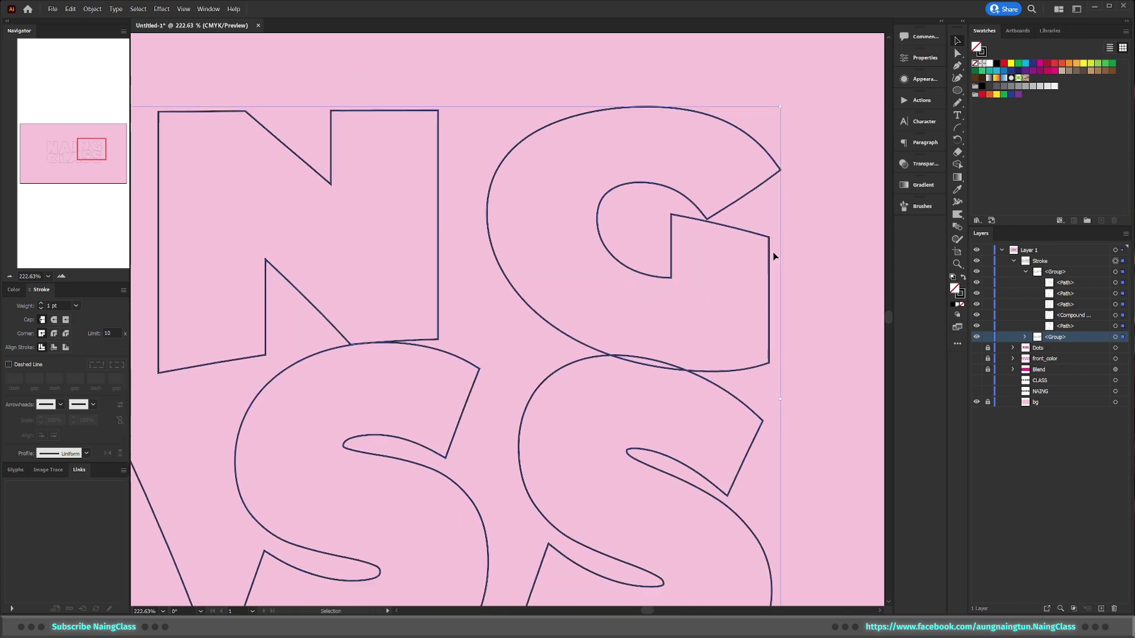
Step: Raise the G outline slightly within the outline group using isolation mode
{"action": "double_click", "coordinate": [744, 232]}
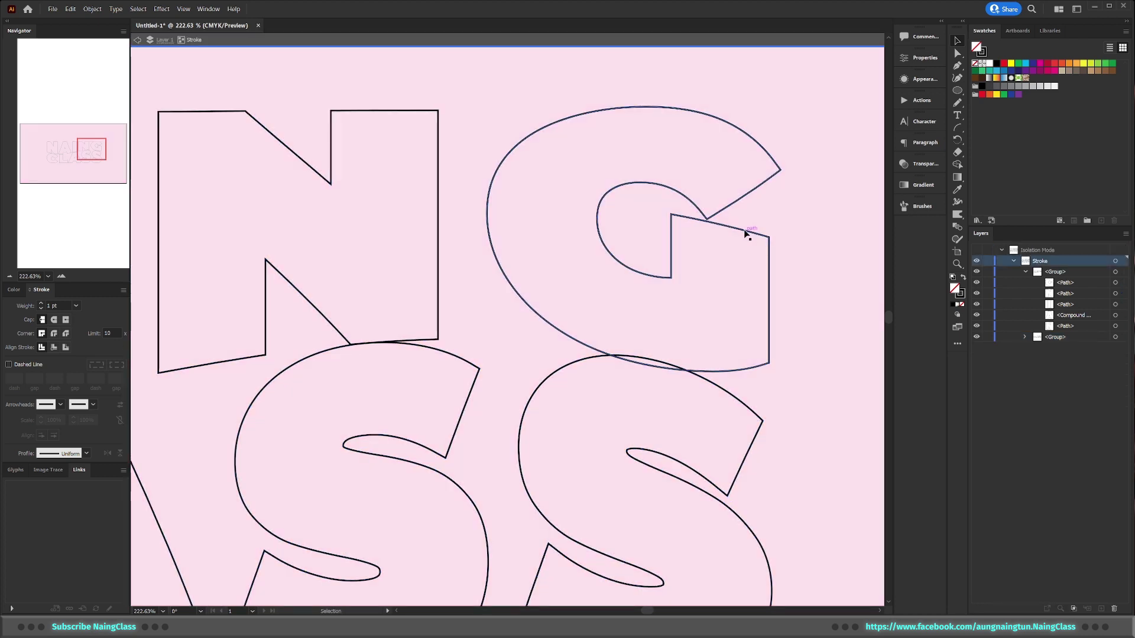
{"action": "mouse_move", "coordinate": [745, 233]}
{"action": "left_mouse_down"}
{"action": "mouse_move", "coordinate": [650, 232]}
{"action": "mouse_move", "coordinate": [717, 239]}
{"action": "left_mouse_up"}
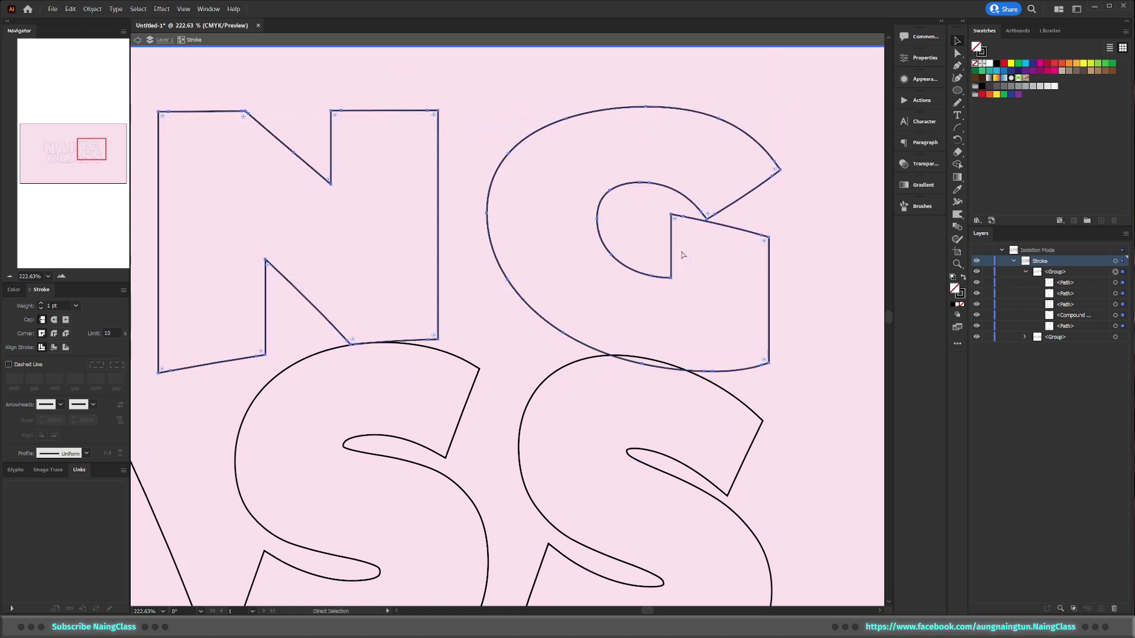
{"action": "double_click", "coordinate": [718, 229]}
{"action": "mouse_move", "coordinate": [718, 230]}
{"action": "left_mouse_down"}
{"action": "mouse_move", "coordinate": [666, 269]}
{"action": "mouse_move", "coordinate": [705, 229]}
{"action": "left_mouse_up"}
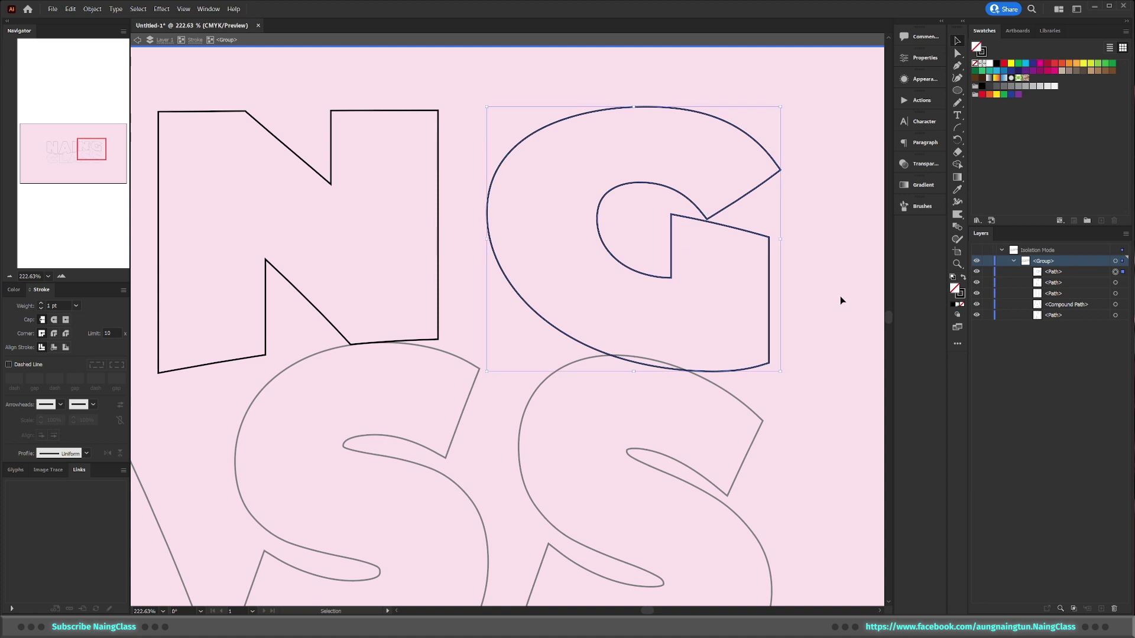
{"action": "key", "text": "shift+Up"}
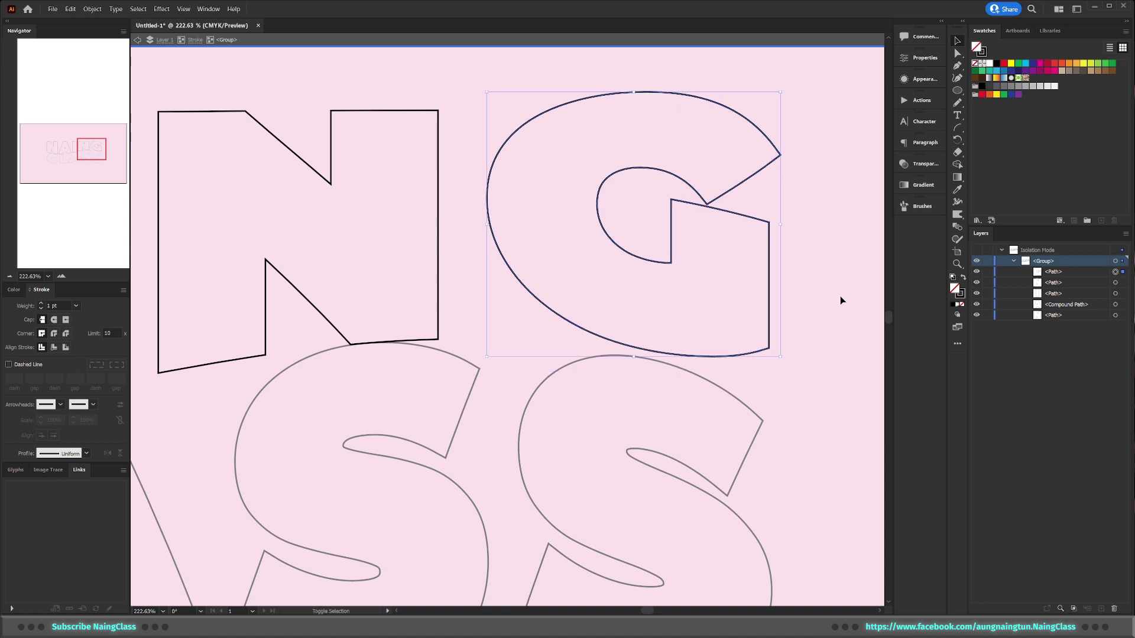
{"action": "key", "text": "Down"}
{"action": "key", "text": "Down"}
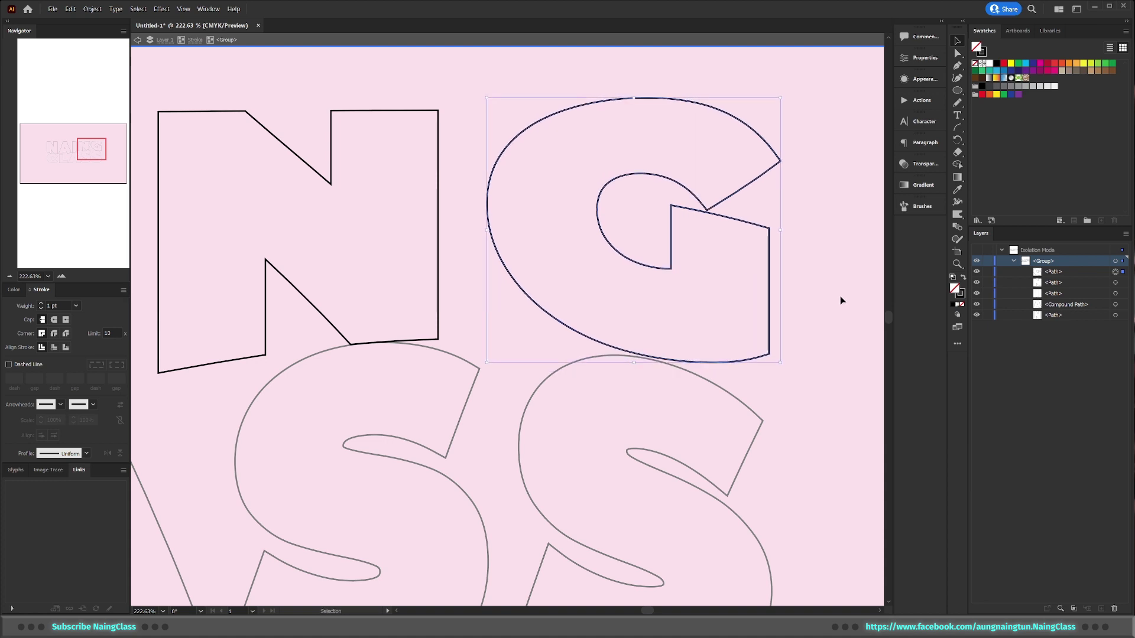
{"action": "left_click", "coordinate": [828, 305]}
{"action": "double_click", "coordinate": [851, 290]}
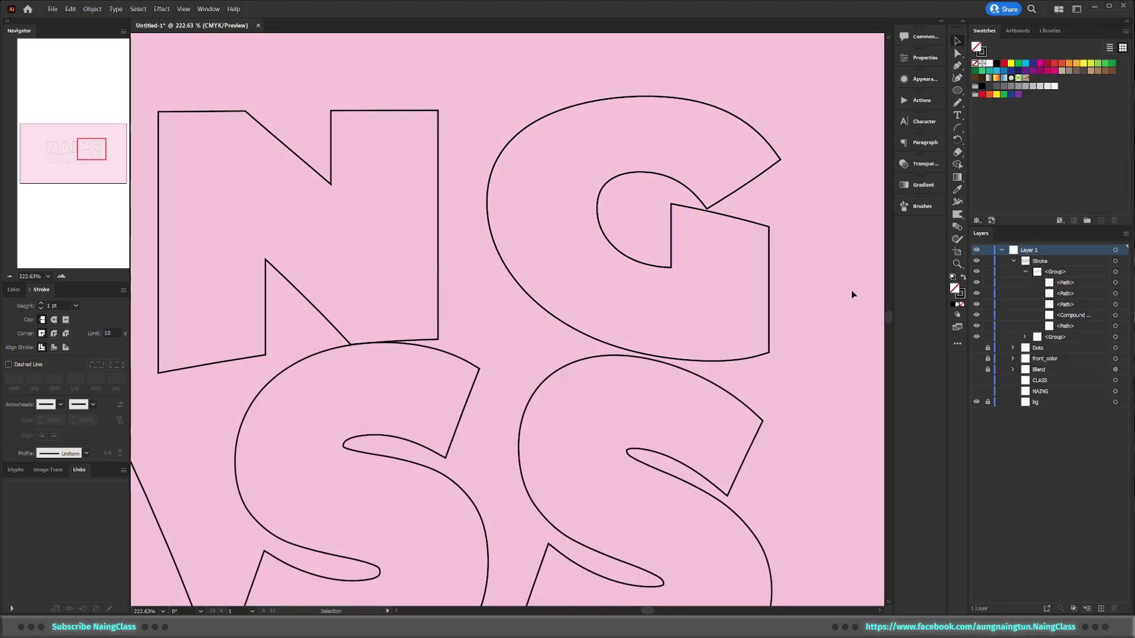
Step: Zoom out, inspect the S outline in isolation, then exit and recentre NAING CLASS
{"action": "key", "text": "z"}
{"action": "left_click", "coordinate": [660, 282], "text": "alt"}
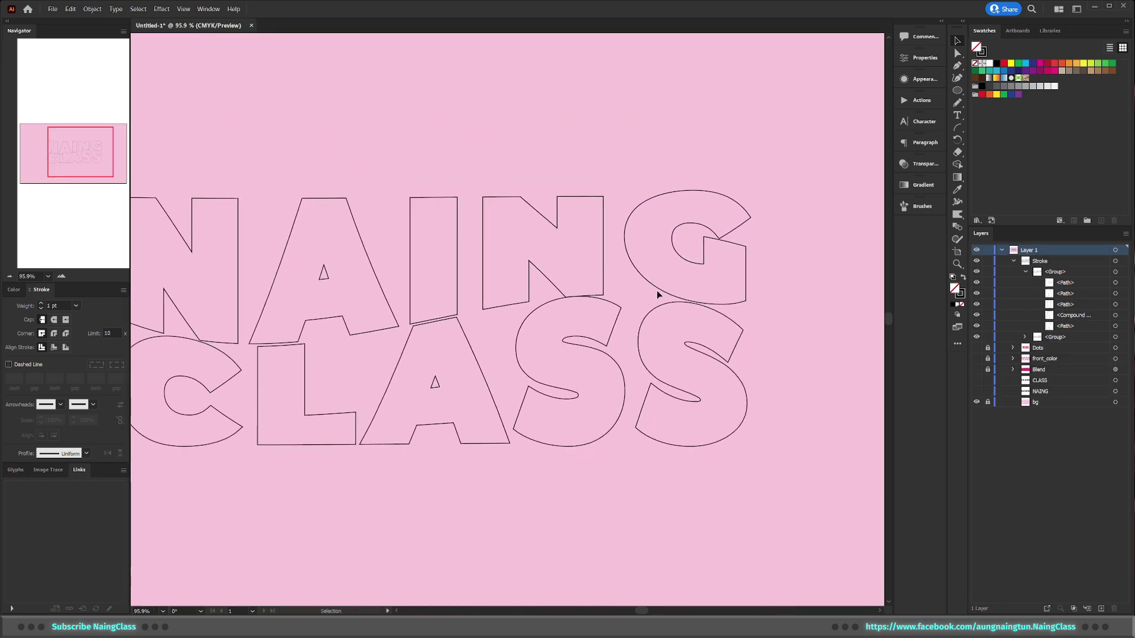
{"action": "scroll", "coordinate": [659, 293], "scroll_direction": "up", "scroll_amount": 2}
{"action": "scroll", "coordinate": [591, 281], "scroll_direction": "up", "scroll_amount": 3}
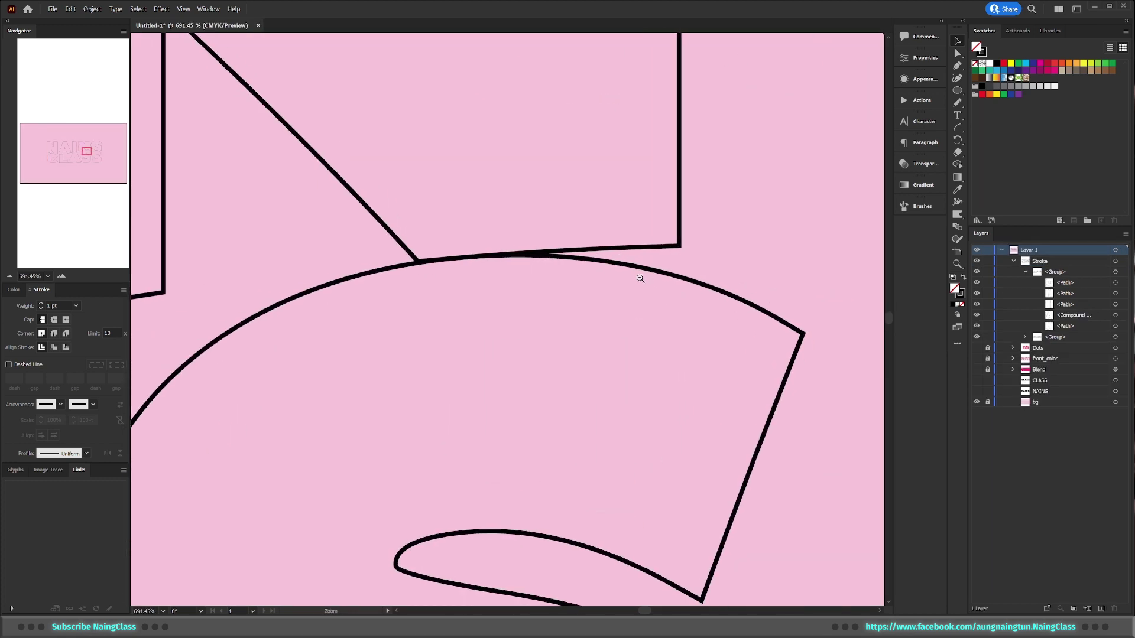
{"action": "scroll", "coordinate": [639, 272], "scroll_direction": "down", "scroll_amount": 2}
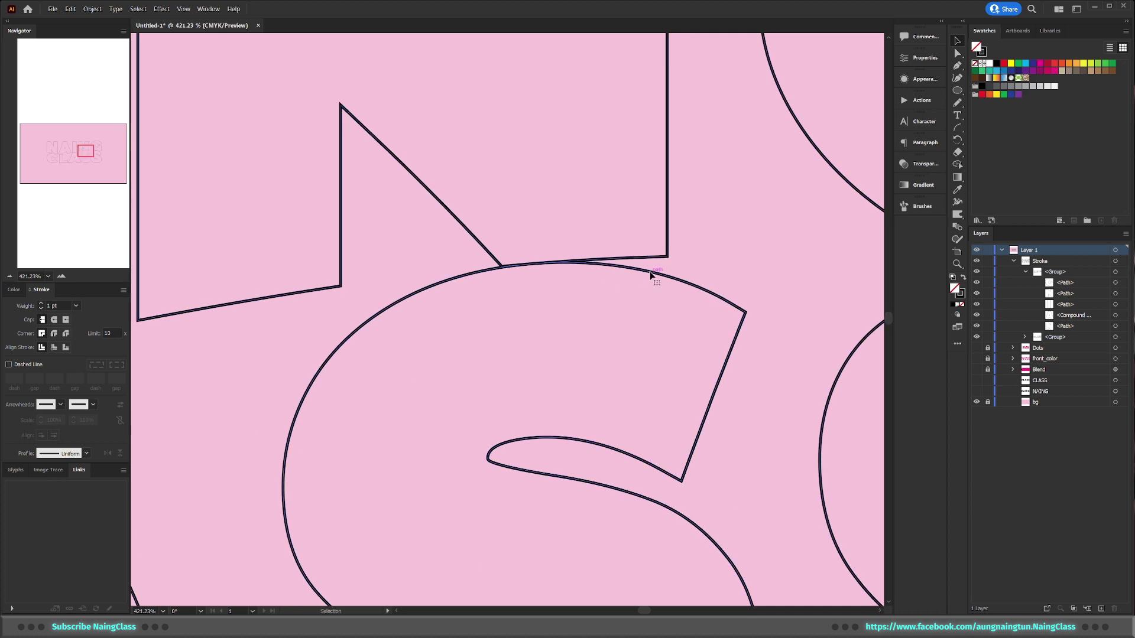
{"action": "double_click", "coordinate": [649, 272]}
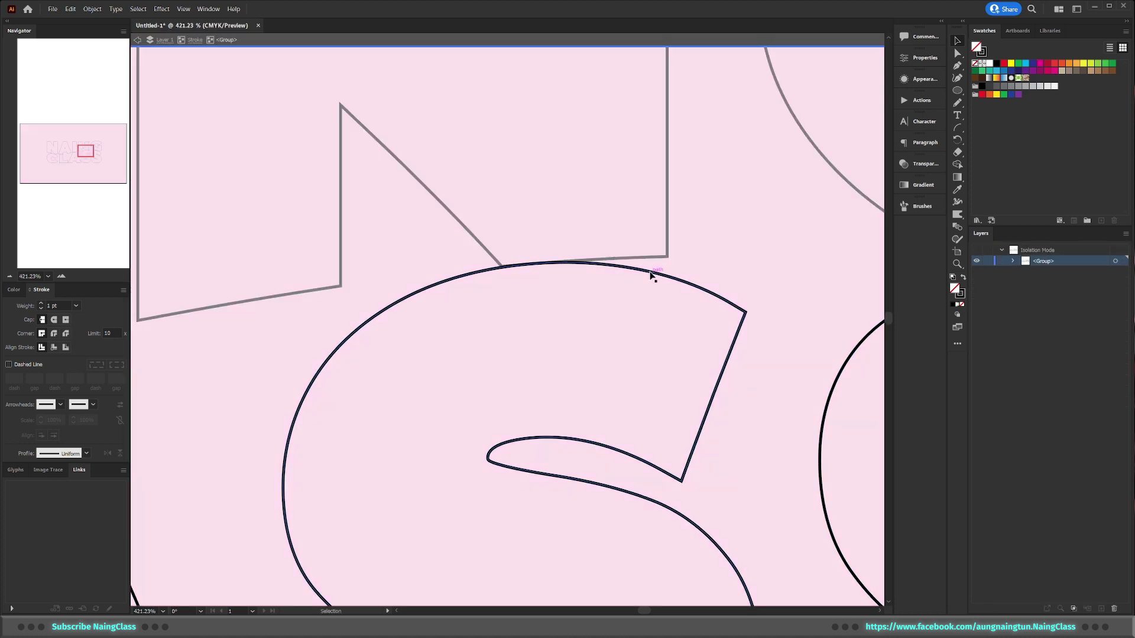
{"action": "double_click", "coordinate": [651, 275]}
{"action": "scroll", "coordinate": [650, 275], "scroll_direction": "down", "scroll_amount": 2}
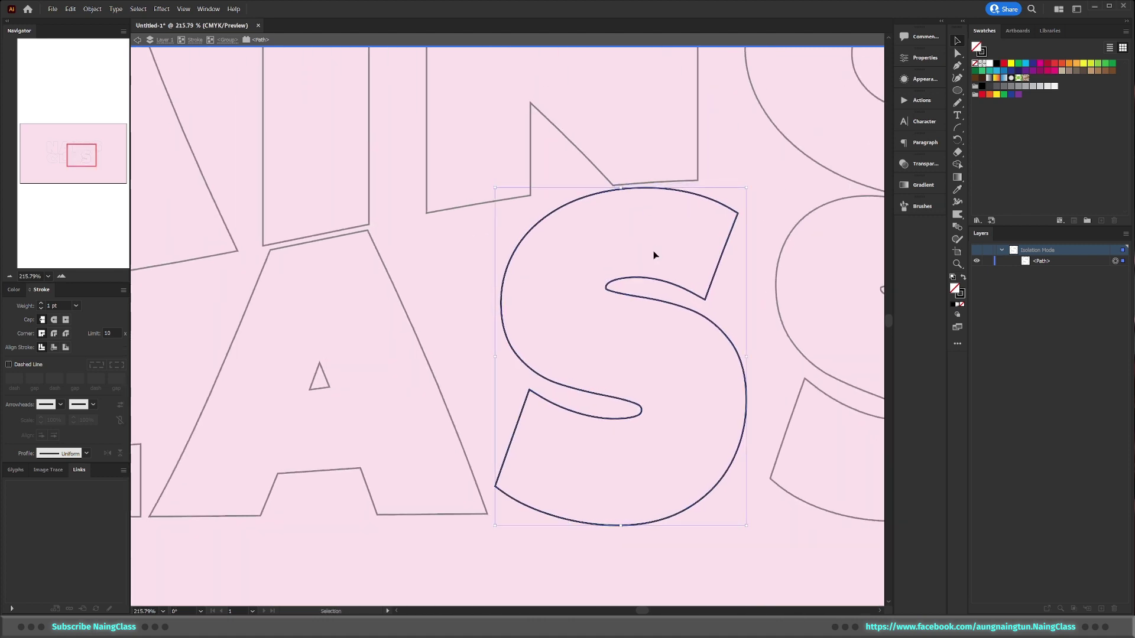
{"action": "scroll", "coordinate": [654, 250], "scroll_direction": "down", "scroll_amount": 3}
{"action": "double_click", "coordinate": [543, 420]}
{"action": "scroll", "coordinate": [543, 421], "scroll_direction": "up", "scroll_amount": 1}
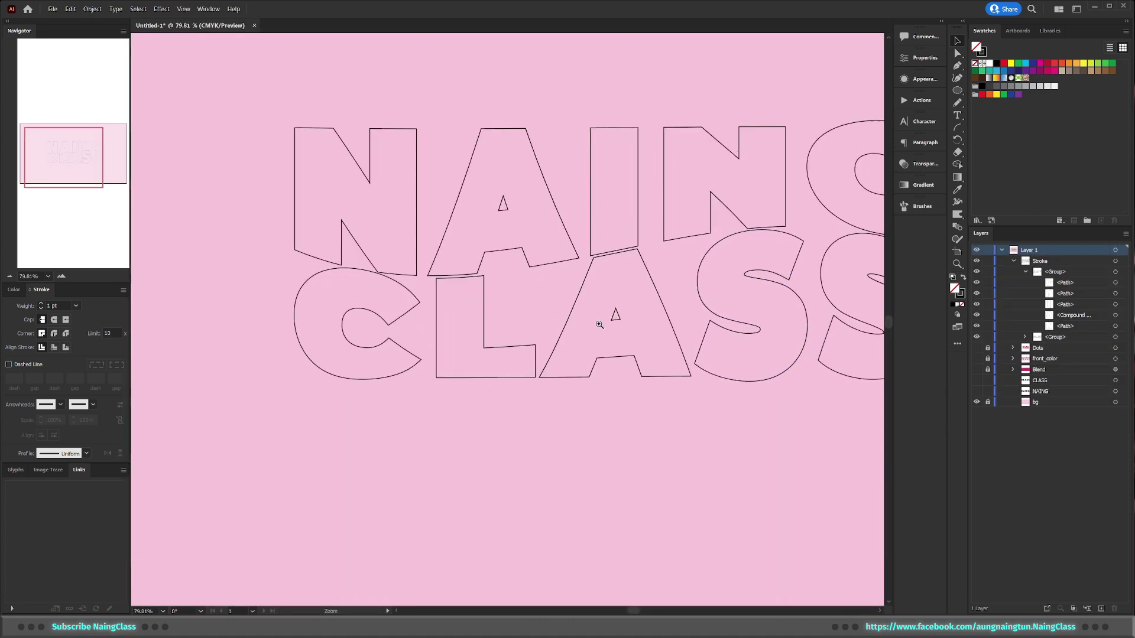
{"action": "left_click_drag", "start_coordinate": [543, 421], "coordinate": [391, 479]}
Step: Collapse the Stroke layer and make Dots, front_color and Blend visible again
{"action": "left_click", "coordinate": [1014, 261]}
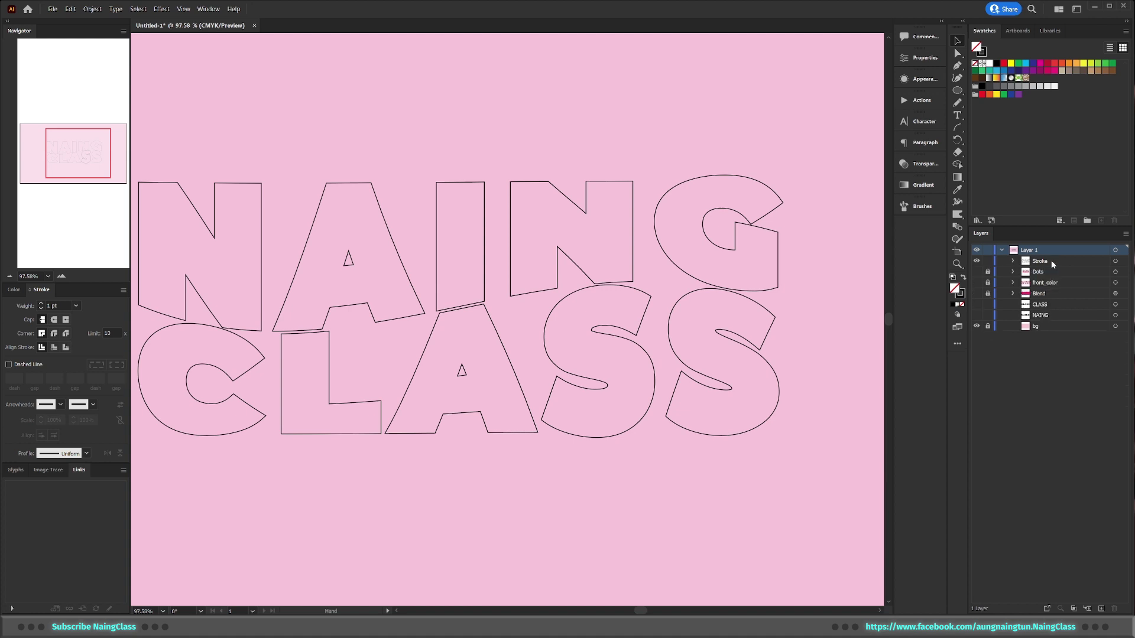
{"action": "left_click_drag", "start_coordinate": [976, 271], "coordinate": [976, 294]}
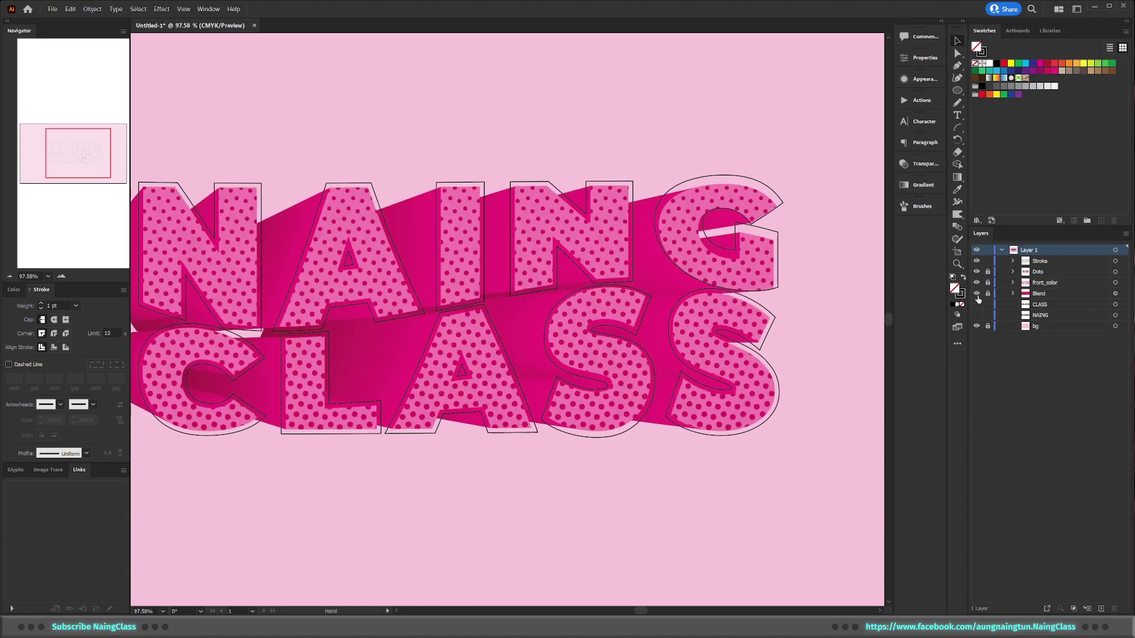
{"action": "scroll", "coordinate": [774, 312], "scroll_direction": "down", "scroll_amount": 1}
{"action": "scroll", "coordinate": [774, 312], "scroll_direction": "up", "scroll_amount": 1}
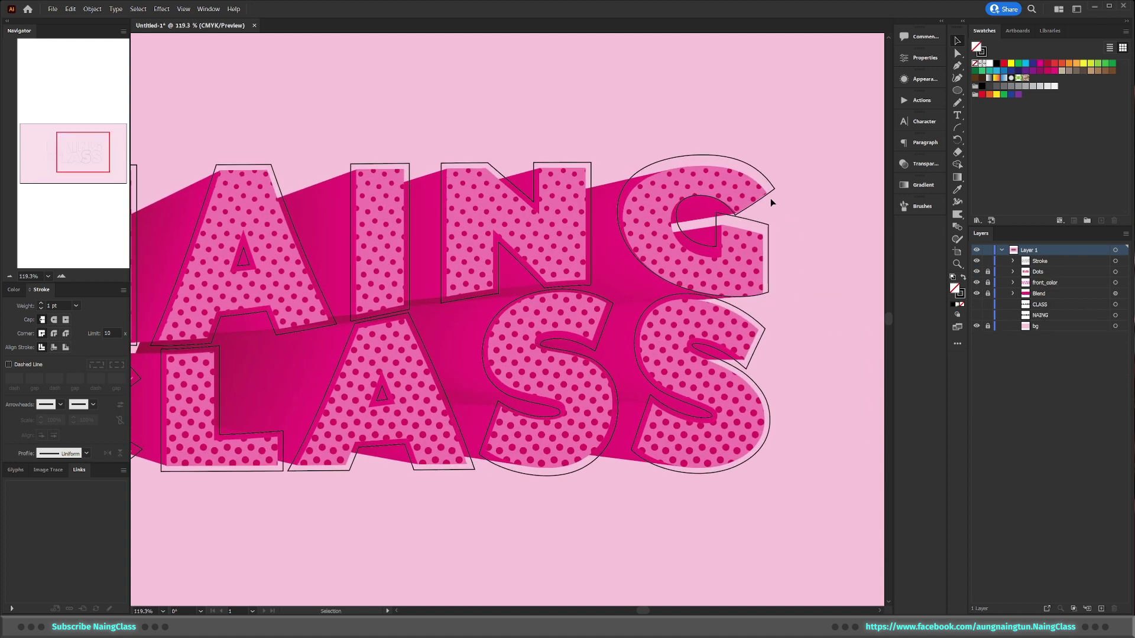
Step: Set the letter outline group's stroke weight to 3 pt
{"action": "left_click", "coordinate": [771, 190]}
{"action": "left_click", "coordinate": [920, 58]}
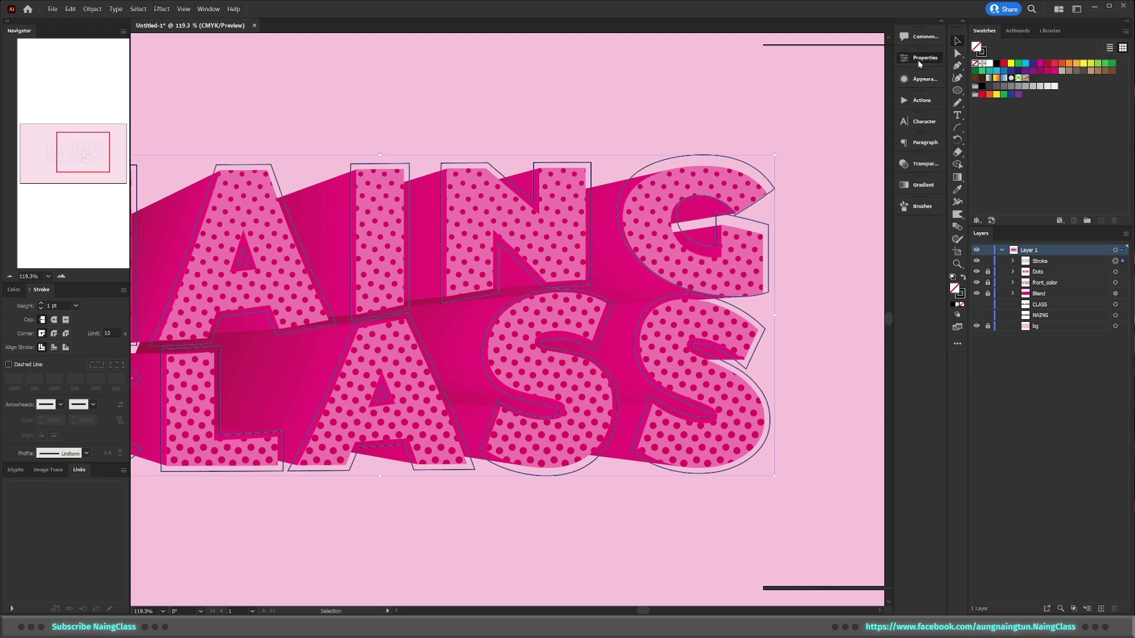
{"action": "left_click", "coordinate": [834, 178]}
{"action": "type", "text": "3"}
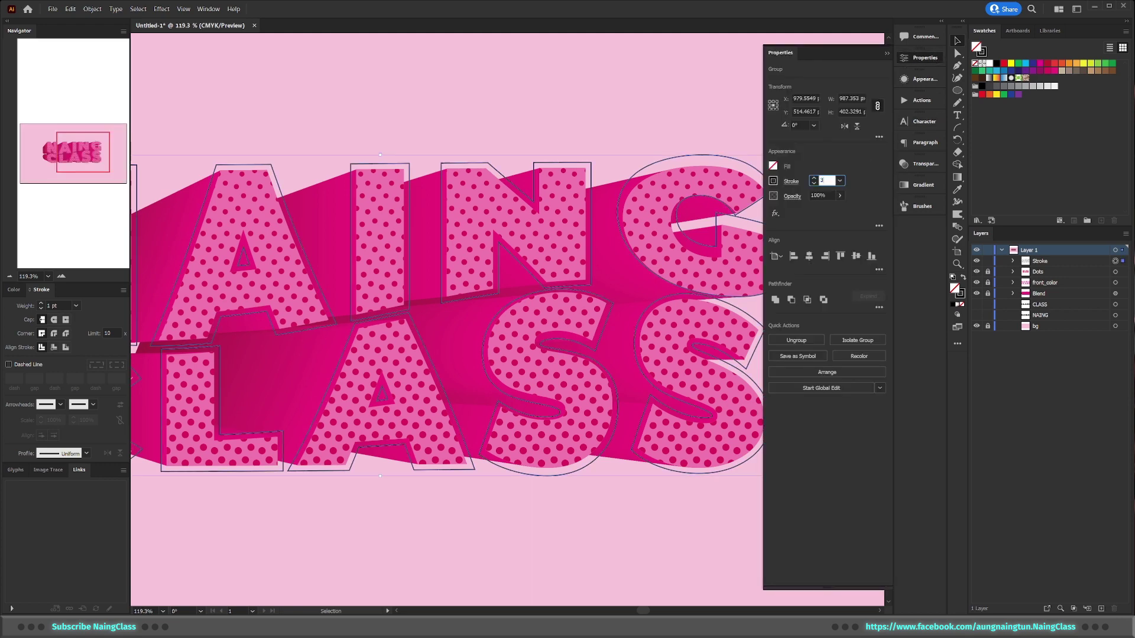
{"action": "key", "text": "Return"}
{"action": "left_click", "coordinate": [887, 54]}
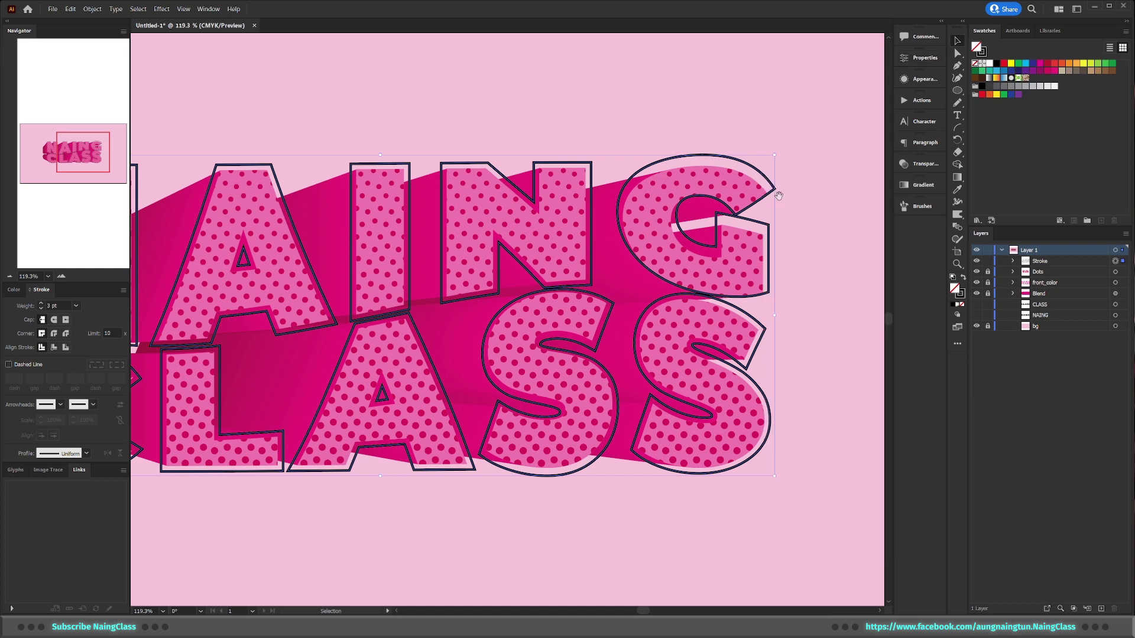
{"action": "scroll", "coordinate": [778, 195], "scroll_direction": "up", "scroll_amount": 2}
{"action": "scroll", "coordinate": [803, 192], "scroll_direction": "up", "scroll_amount": 1}
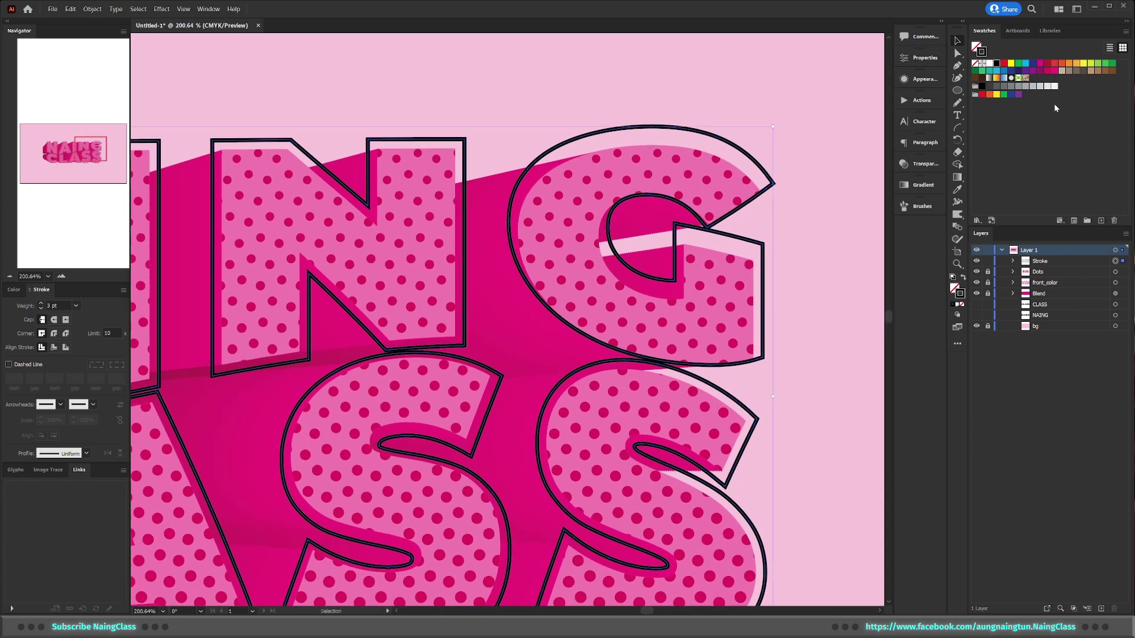
Step: Recolour the letter outlines from dark to light pink and fit the artboard in the window
{"action": "left_click", "coordinate": [1055, 71]}
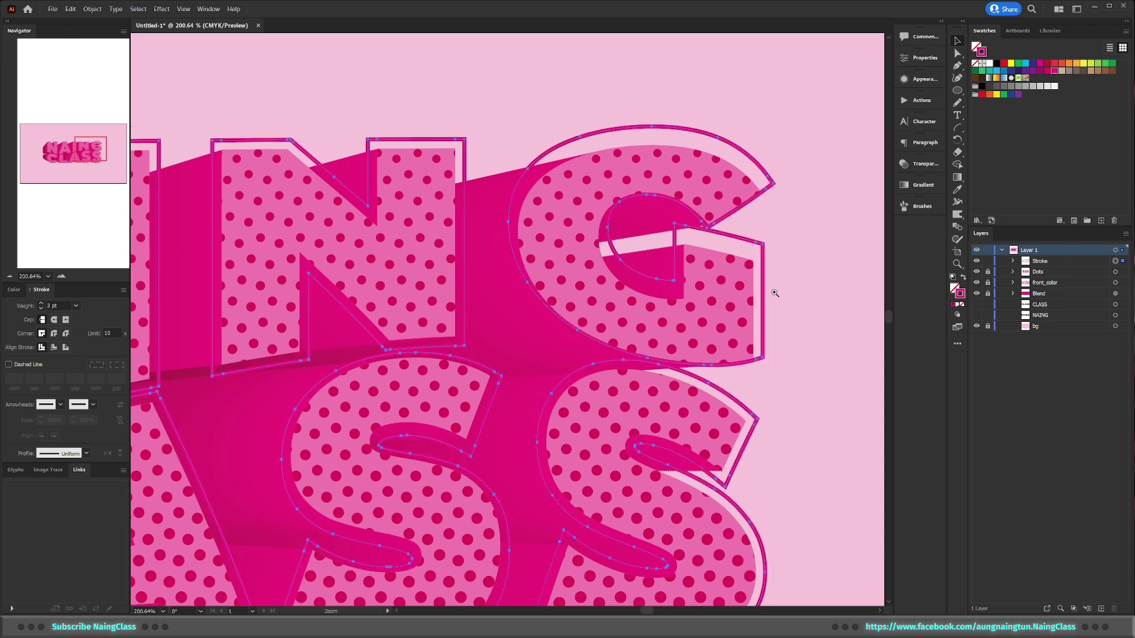
{"action": "scroll", "coordinate": [772, 293], "scroll_direction": "down", "scroll_amount": 2}
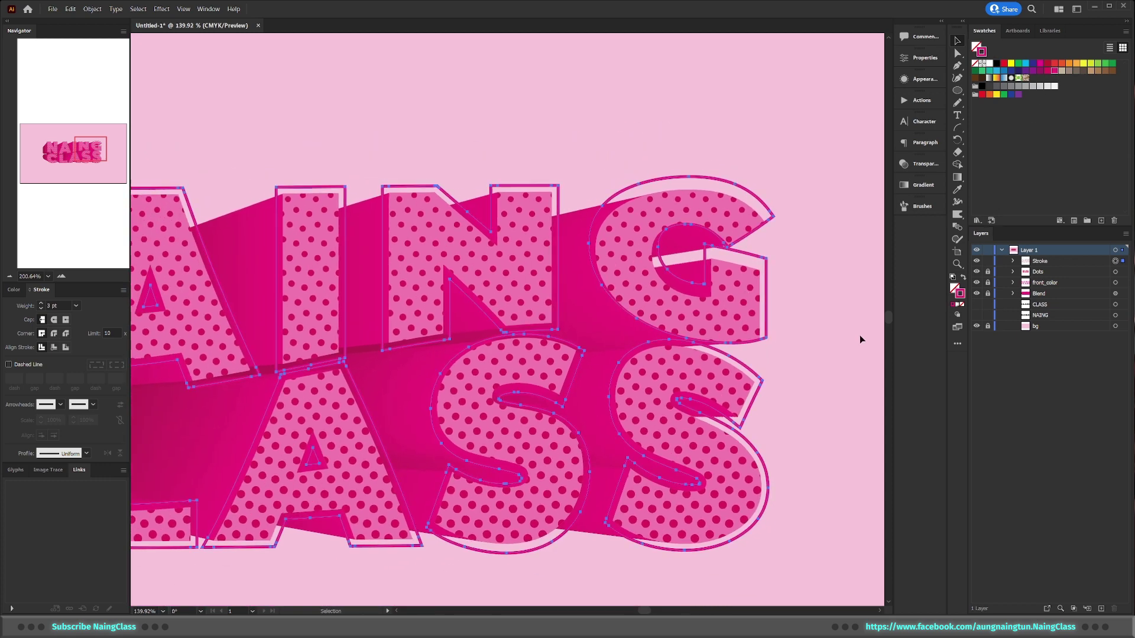
{"action": "double_click", "coordinate": [960, 294]}
{"action": "left_click_drag", "start_coordinate": [590, 380], "coordinate": [582, 372]}
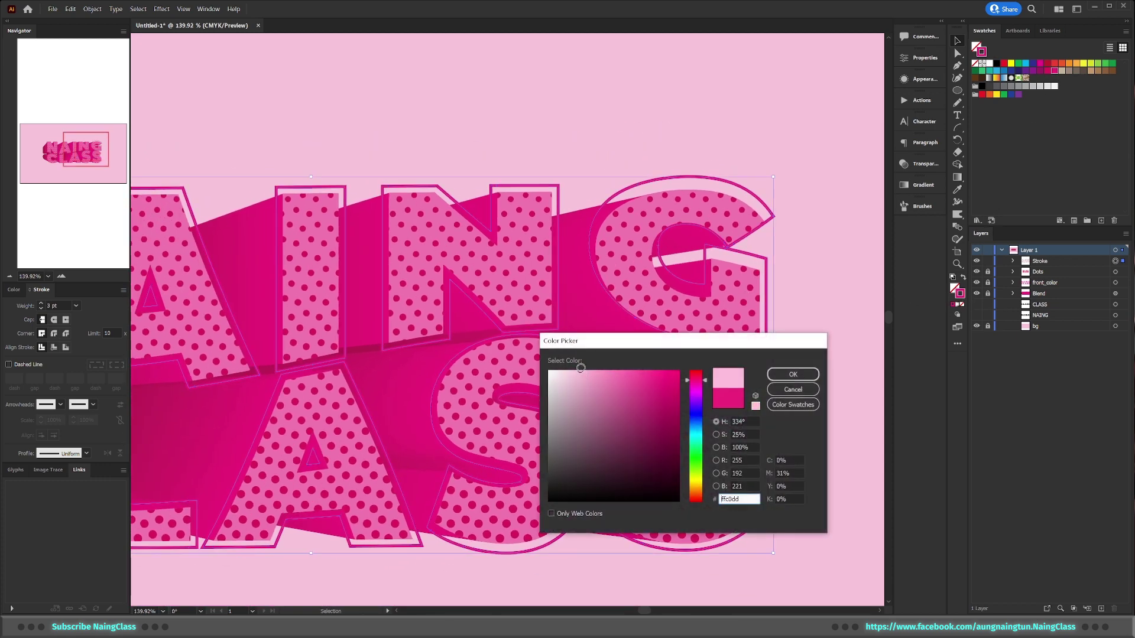
{"action": "left_click", "coordinate": [793, 375]}
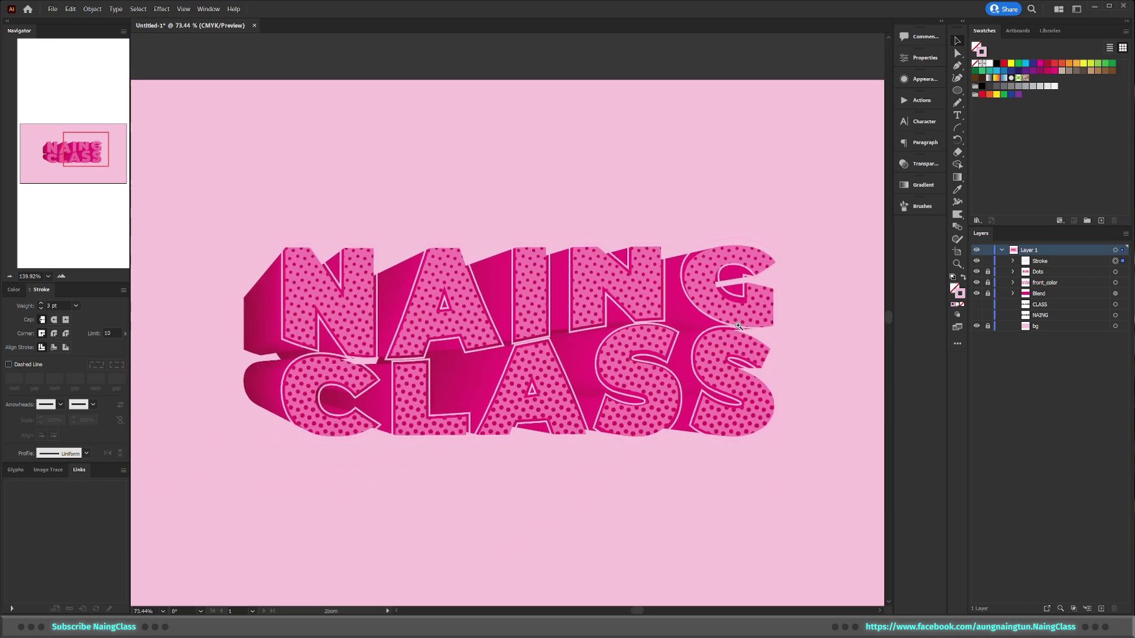
{"action": "key", "text": "ctrl+a"}
{"action": "double_click", "coordinate": [960, 293]}
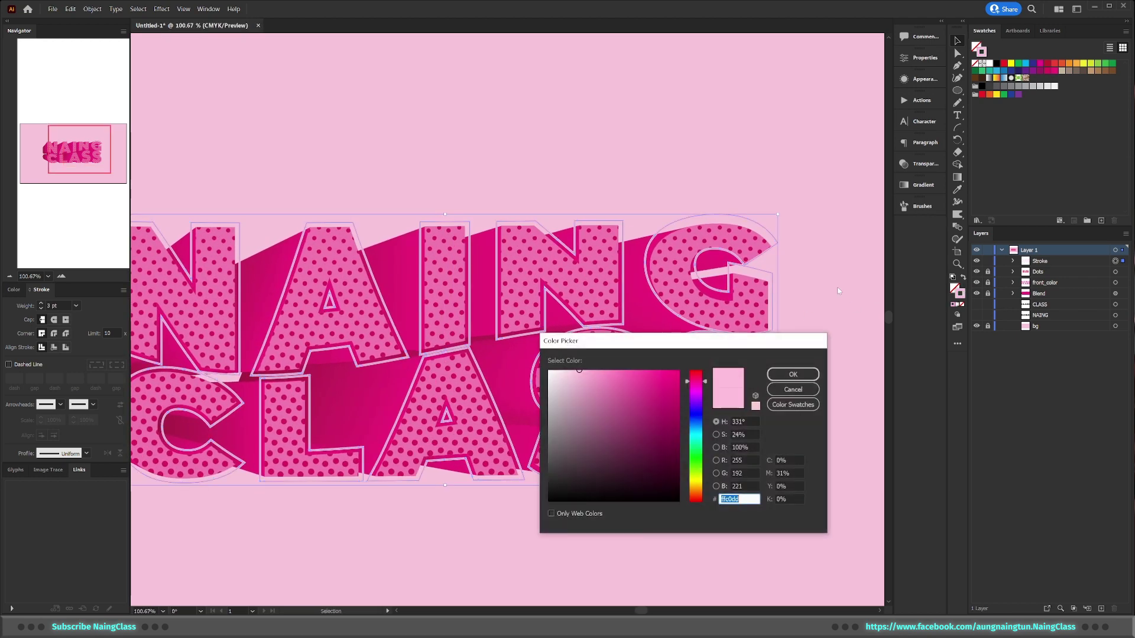
{"action": "left_click", "coordinate": [793, 374]}
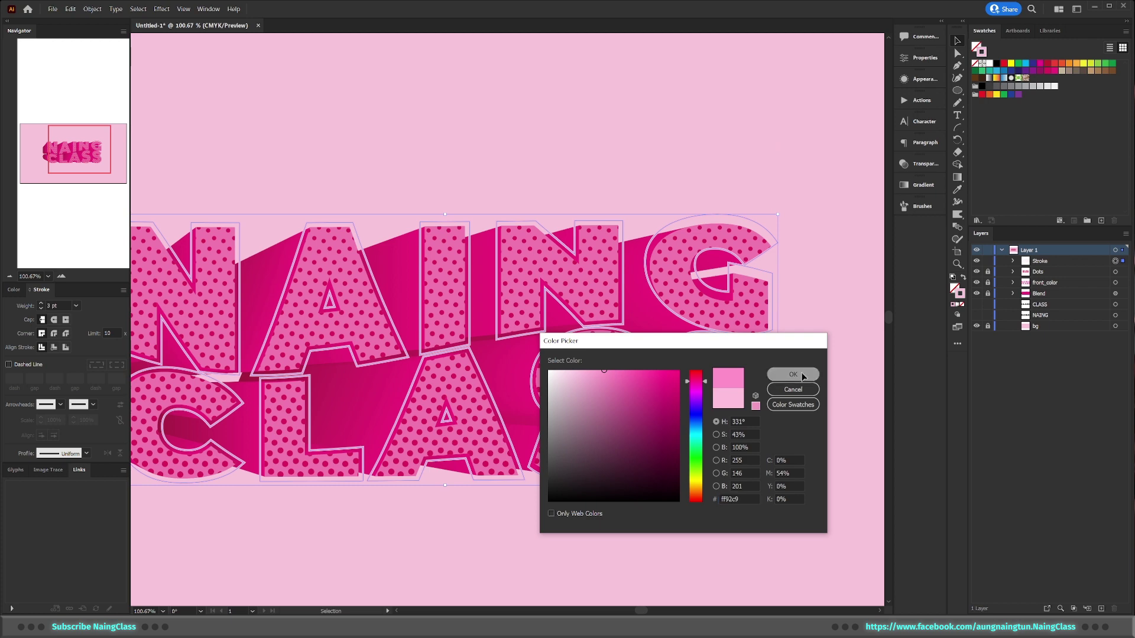
{"action": "left_click", "coordinate": [814, 331]}
{"action": "key", "text": "ctrl+0"}
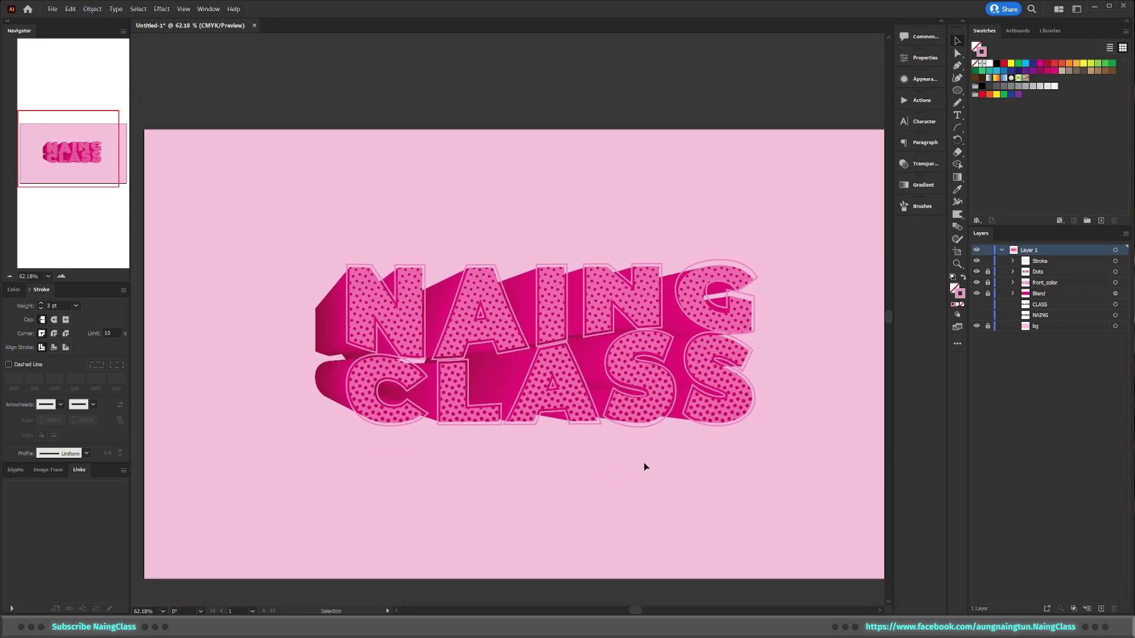
Step: Set the Dots group's opacity to 50%, after first trying 25%
{"action": "scroll", "coordinate": [630, 488], "scroll_direction": "up", "scroll_amount": 3}
{"action": "scroll", "coordinate": [591, 402], "scroll_direction": "up", "scroll_amount": 2}
{"action": "scroll", "coordinate": [562, 307], "scroll_direction": "up", "scroll_amount": 3}
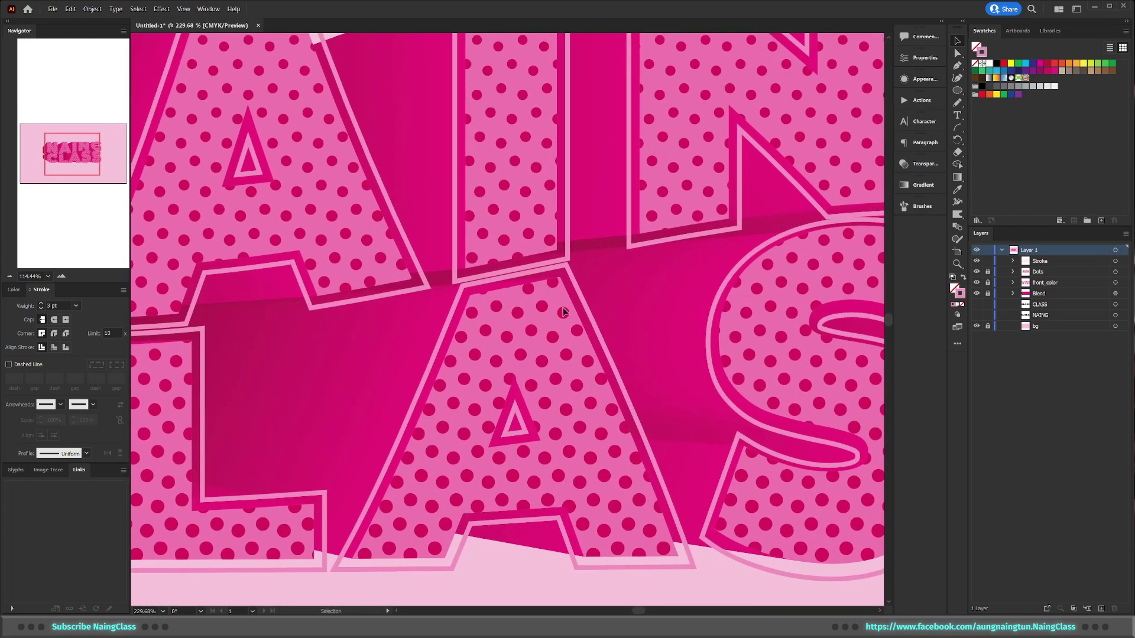
{"action": "scroll", "coordinate": [602, 402], "scroll_direction": "up", "scroll_amount": 1}
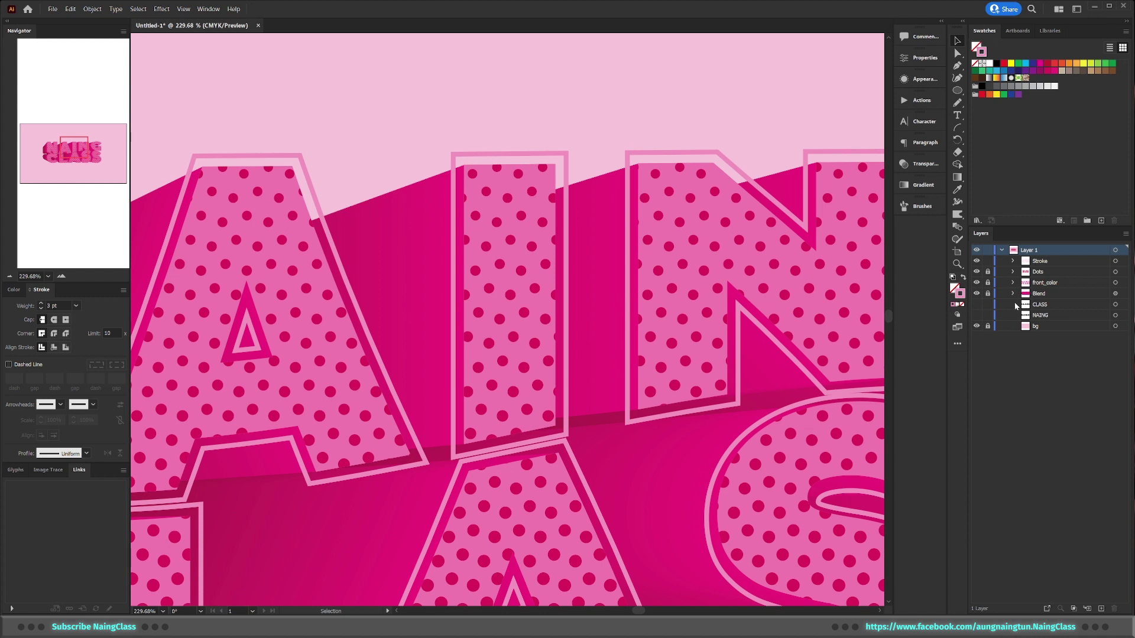
{"action": "left_click", "coordinate": [1115, 271]}
{"action": "left_click", "coordinate": [928, 57]}
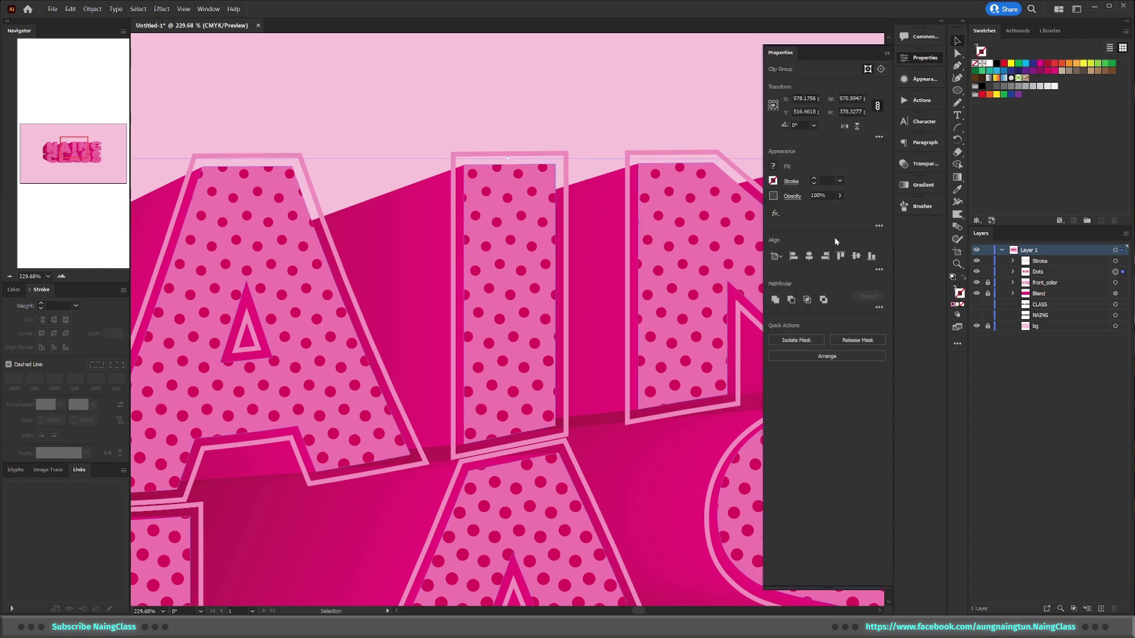
{"action": "left_click", "coordinate": [831, 196]}
{"action": "type", "text": "25"}
{"action": "key", "text": "Return"}
{"action": "scroll", "coordinate": [457, 353], "scroll_direction": "down", "scroll_amount": 4}
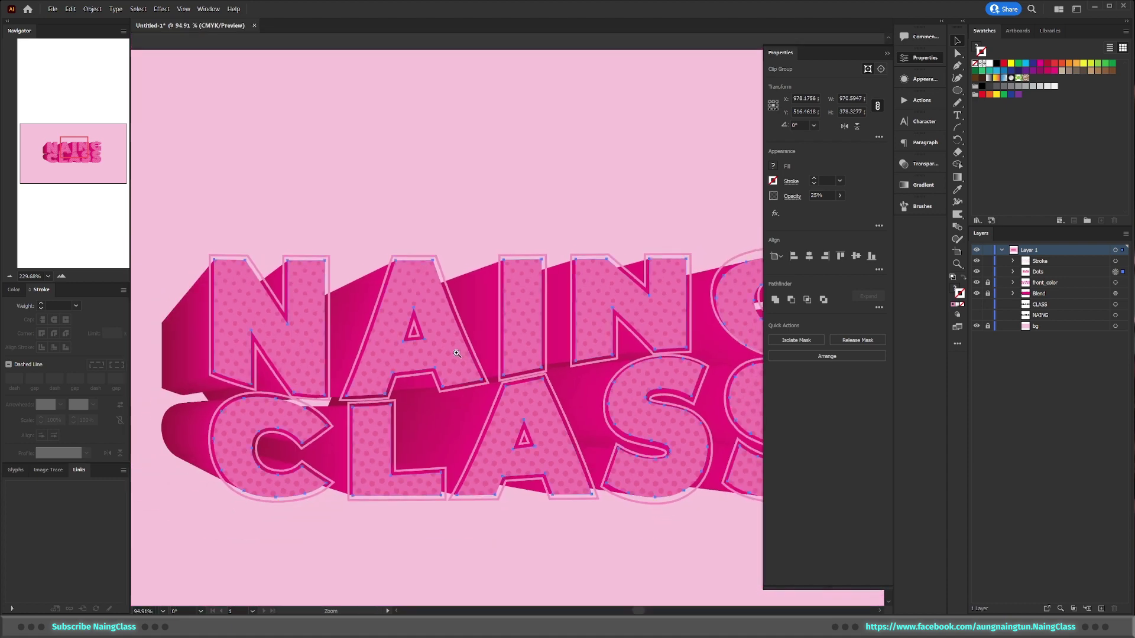
{"action": "left_click", "coordinate": [825, 196]}
{"action": "type", "text": "50"}
{"action": "key", "text": "Return"}
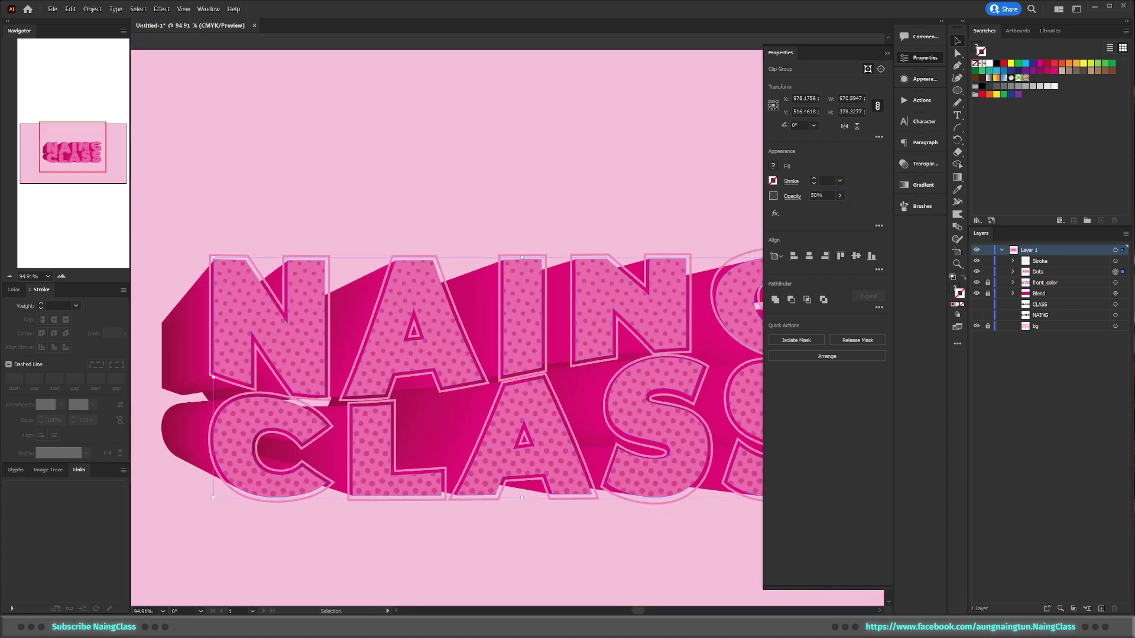
Step: Zoom out to view the whole lettering and select the NAING CLASS outlines
{"action": "scroll", "coordinate": [526, 362], "scroll_direction": "down", "scroll_amount": 2}
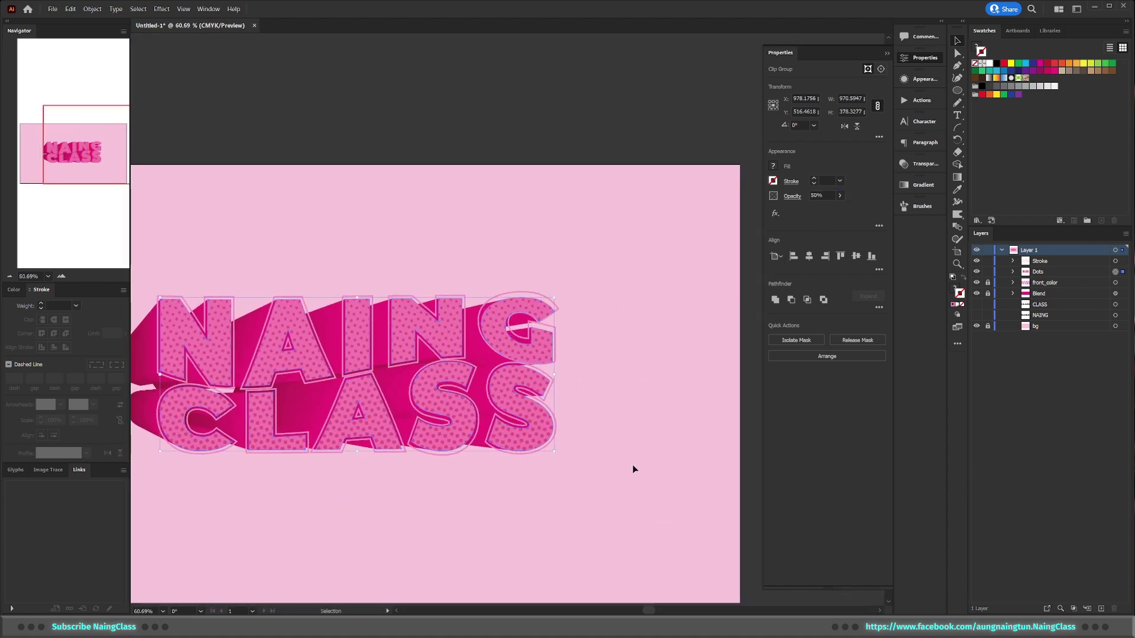
{"action": "scroll", "coordinate": [580, 446], "scroll_direction": "left", "scroll_amount": 3}
{"action": "scroll", "coordinate": [531, 391], "scroll_direction": "up", "scroll_amount": 5}
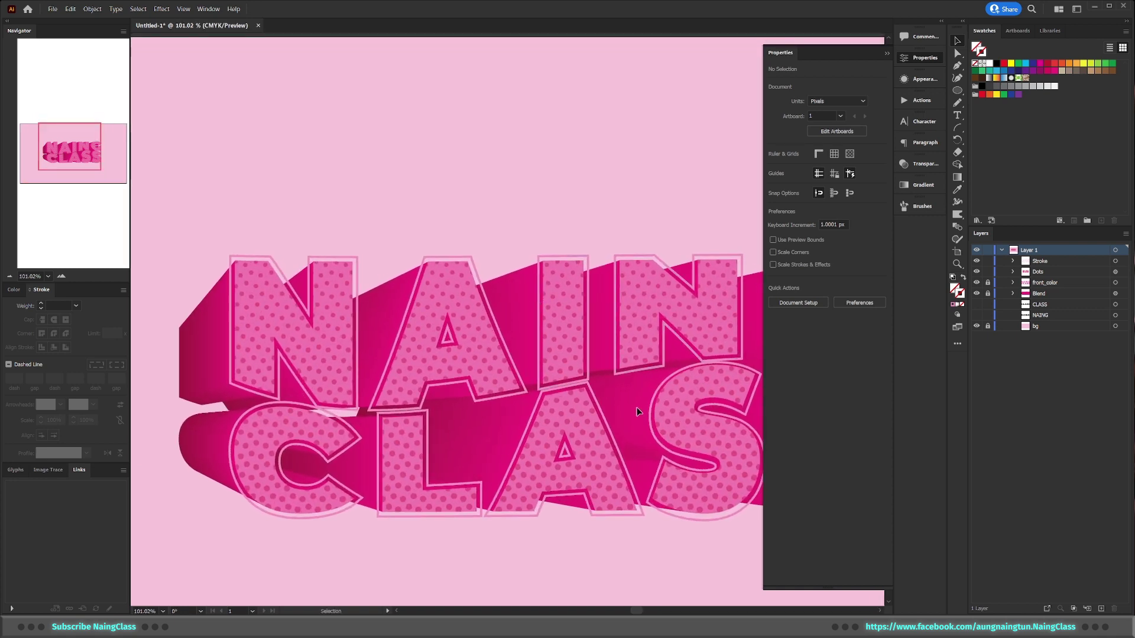
{"action": "scroll", "coordinate": [636, 407], "scroll_direction": "down", "scroll_amount": 2}
{"action": "left_click", "coordinate": [917, 57]}
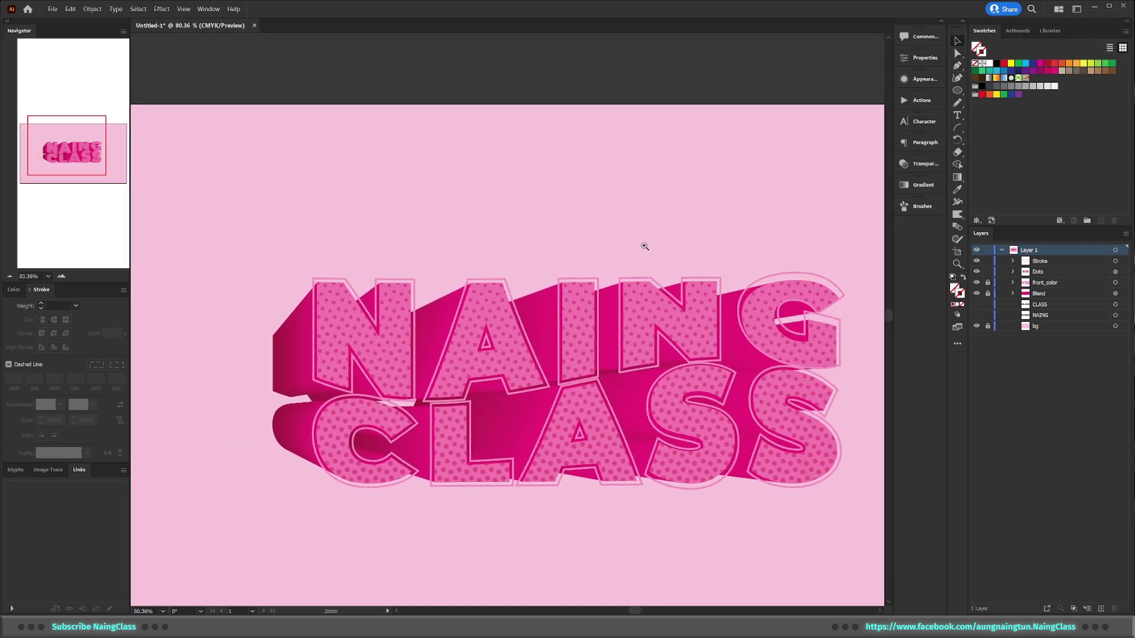
{"action": "scroll", "coordinate": [643, 254], "scroll_direction": "down", "scroll_amount": 2}
{"action": "scroll", "coordinate": [646, 265], "scroll_direction": "up", "scroll_amount": 1}
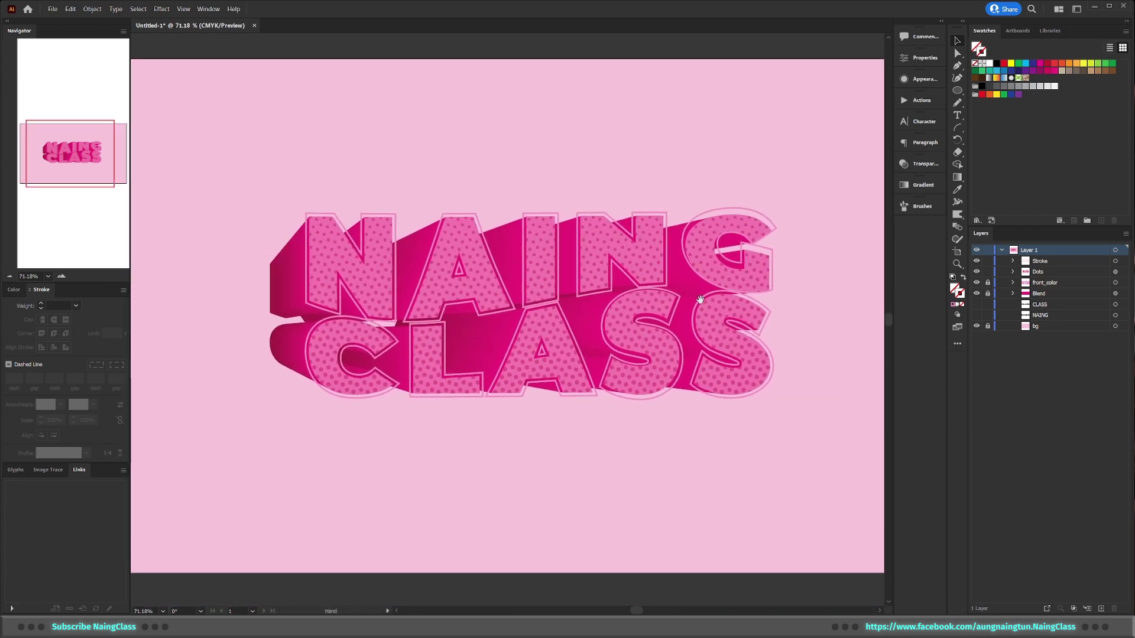
{"action": "left_click", "coordinate": [757, 212]}
{"action": "scroll", "coordinate": [621, 305], "scroll_direction": "up", "scroll_amount": 5}
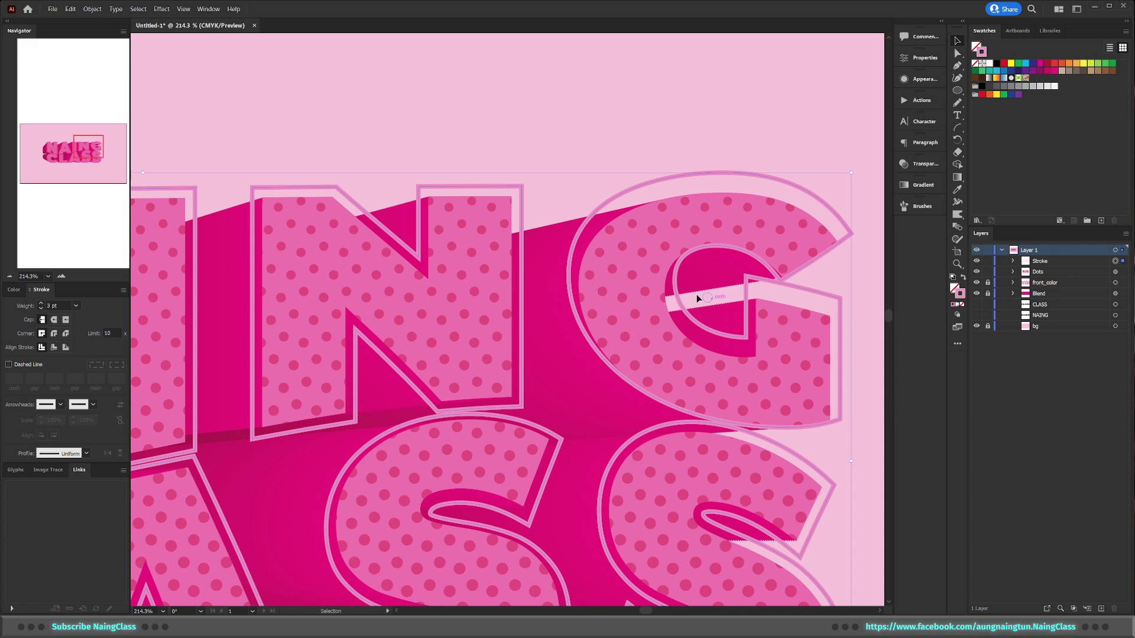
{"action": "scroll", "coordinate": [697, 297], "scroll_direction": "down", "scroll_amount": 3}
{"action": "scroll", "coordinate": [664, 294], "scroll_direction": "down", "scroll_amount": 3}
{"action": "scroll", "coordinate": [692, 428], "scroll_direction": "down", "scroll_amount": 3}
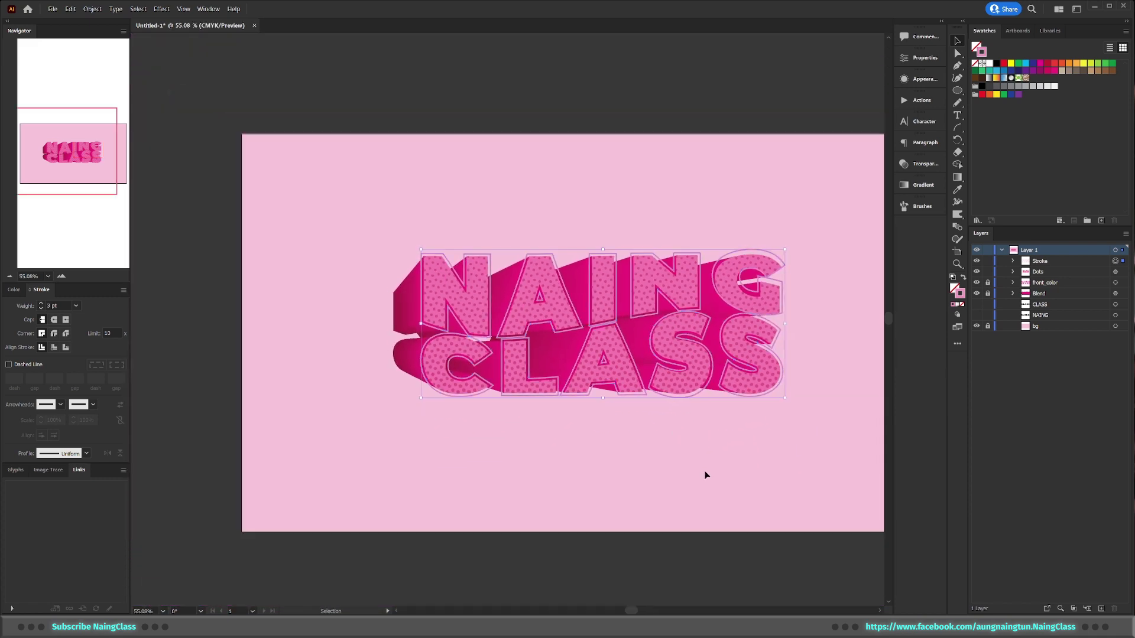
{"action": "scroll", "coordinate": [704, 474], "scroll_direction": "up", "scroll_amount": 1}
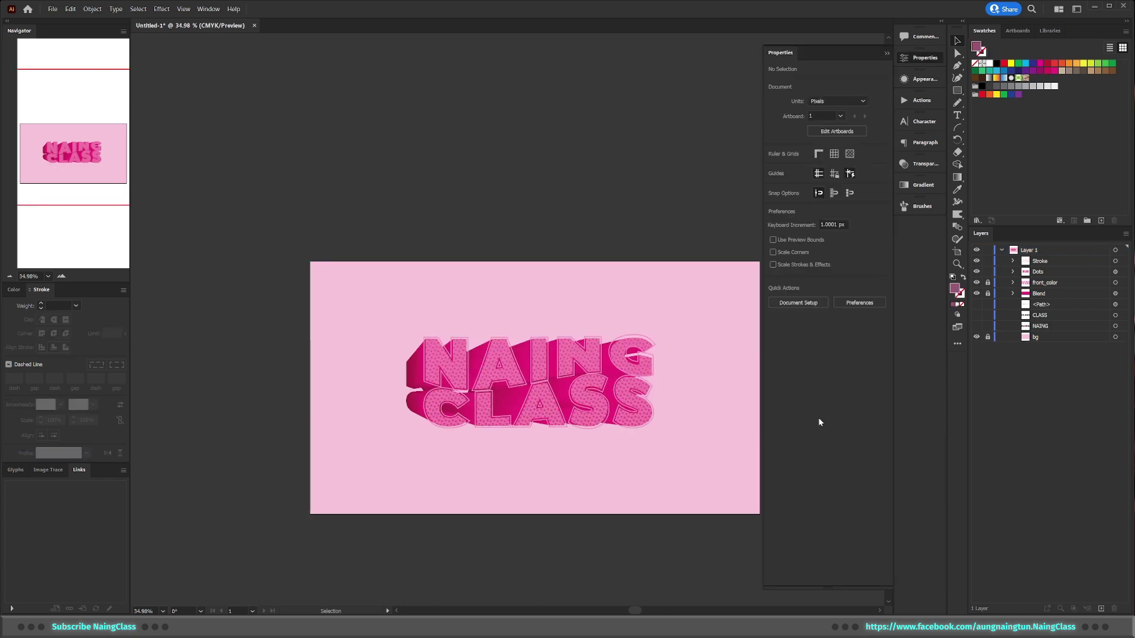
Step: Draw a flat ellipse below the lettering and give it a 22 px Feather effect
{"action": "key", "text": "l"}
{"action": "left_click_drag", "start_coordinate": [404, 439], "coordinate": [594, 447]}
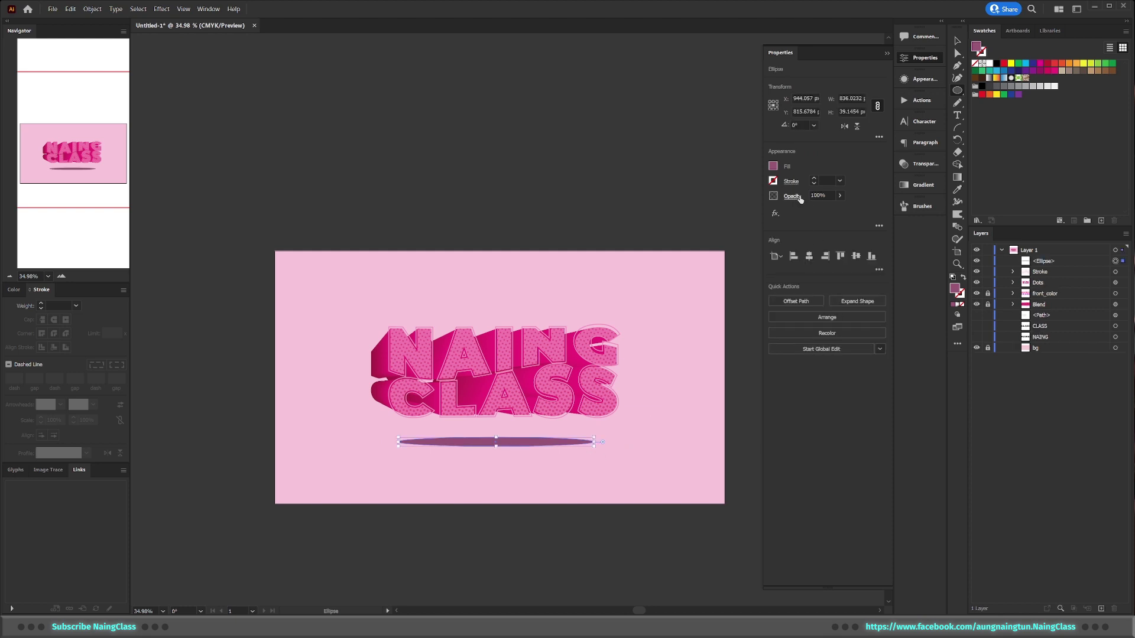
{"action": "left_click", "coordinate": [775, 214]}
{"action": "mouse_move", "coordinate": [790, 300]}
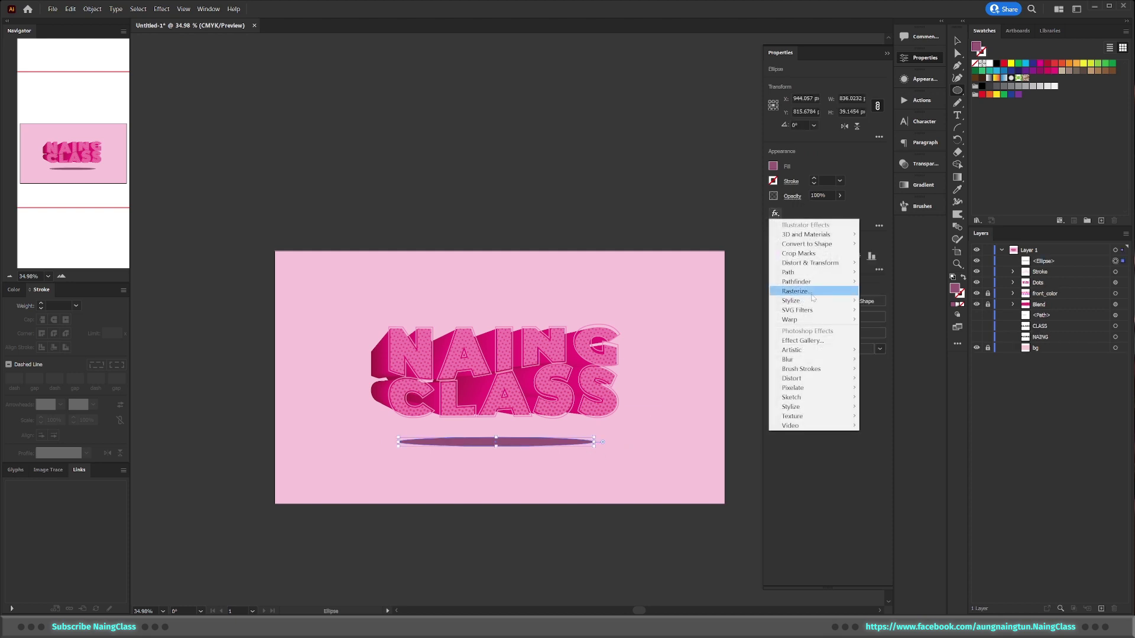
{"action": "left_click", "coordinate": [914, 315]}
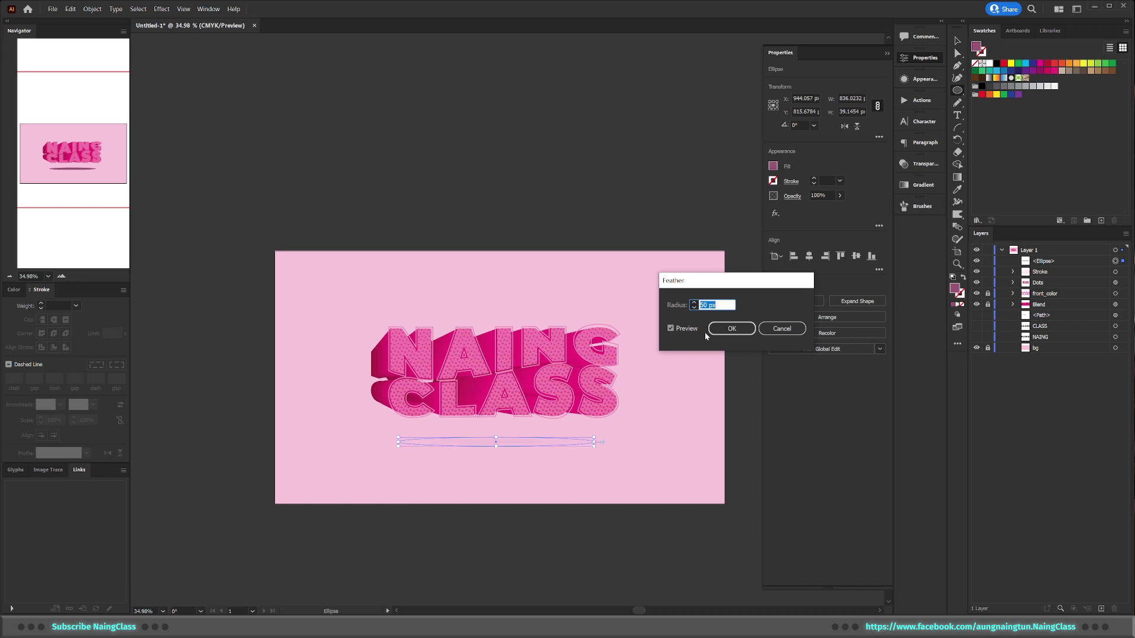
{"action": "type", "text": "3"}
{"action": "left_click", "coordinate": [670, 328]}
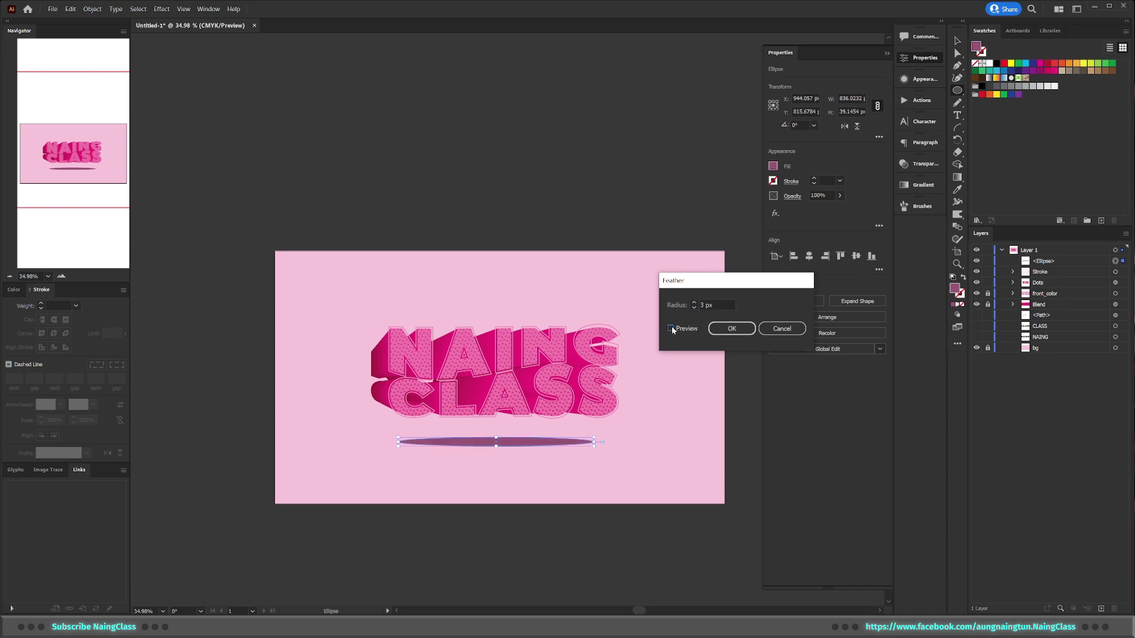
{"action": "left_click", "coordinate": [698, 305]}
{"action": "type", "text": "6"}
{"action": "left_click", "coordinate": [694, 307]}
{"action": "scroll", "coordinate": [710, 312], "scroll_direction": "up", "scroll_amount": 6}
{"action": "scroll", "coordinate": [710, 312], "scroll_direction": "up", "scroll_amount": 5}
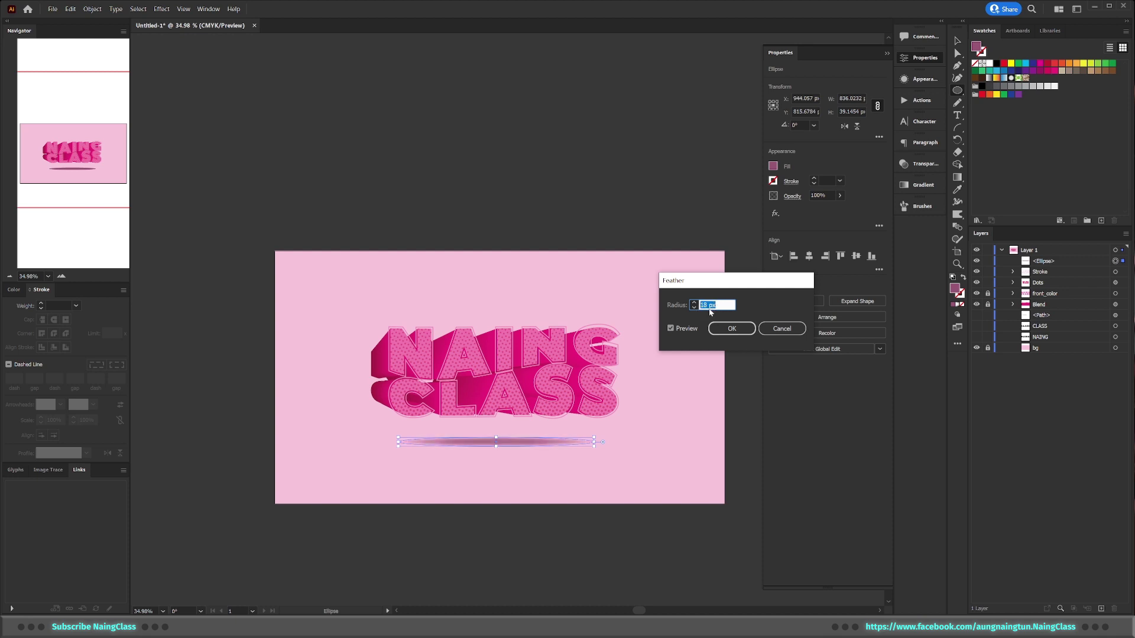
{"action": "scroll", "coordinate": [710, 312], "scroll_direction": "up", "scroll_amount": 5}
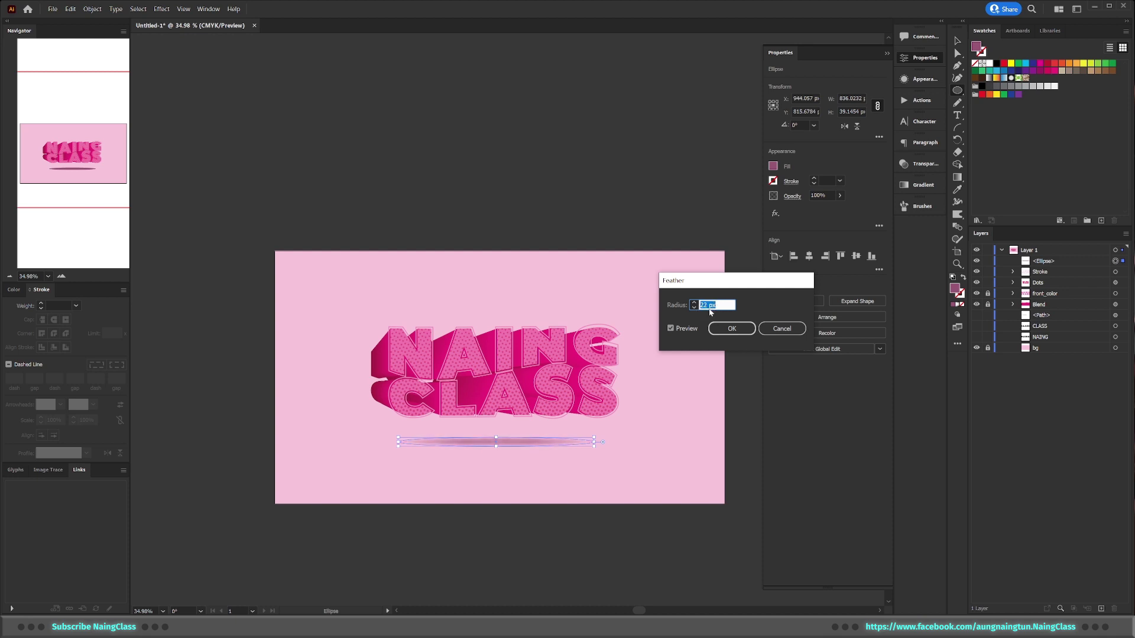
{"action": "left_click", "coordinate": [731, 327]}
Step: Move the feathered ellipse up under the text and set it to Multiply at 70% opacity
{"action": "key", "text": "v"}
{"action": "left_click", "coordinate": [629, 484]}
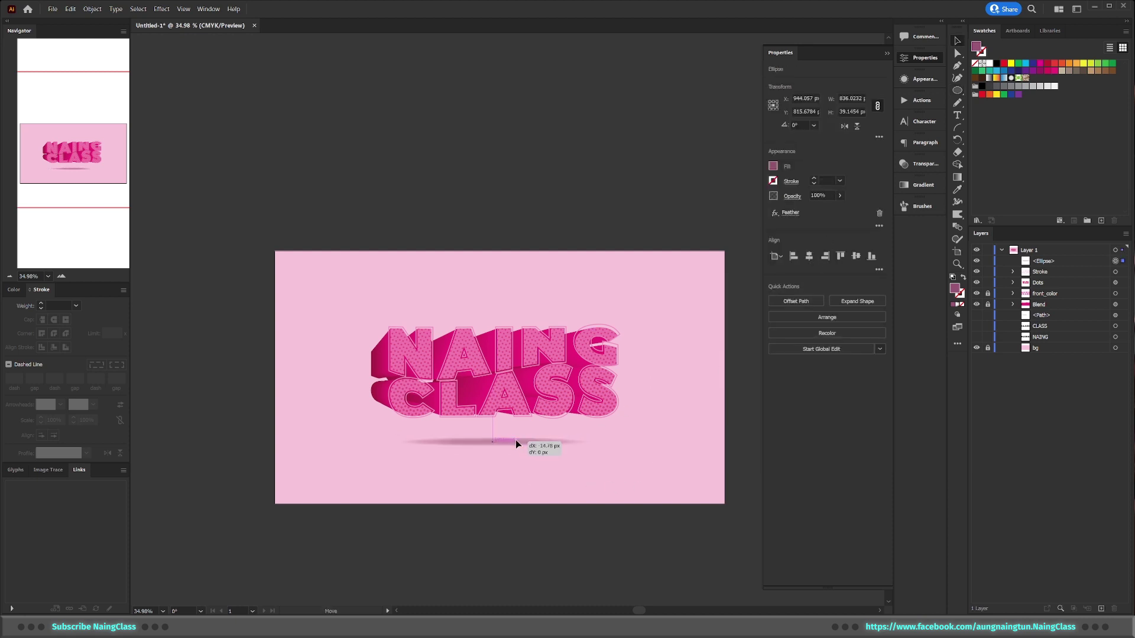
{"action": "left_click_drag", "start_coordinate": [515, 441], "coordinate": [516, 425]}
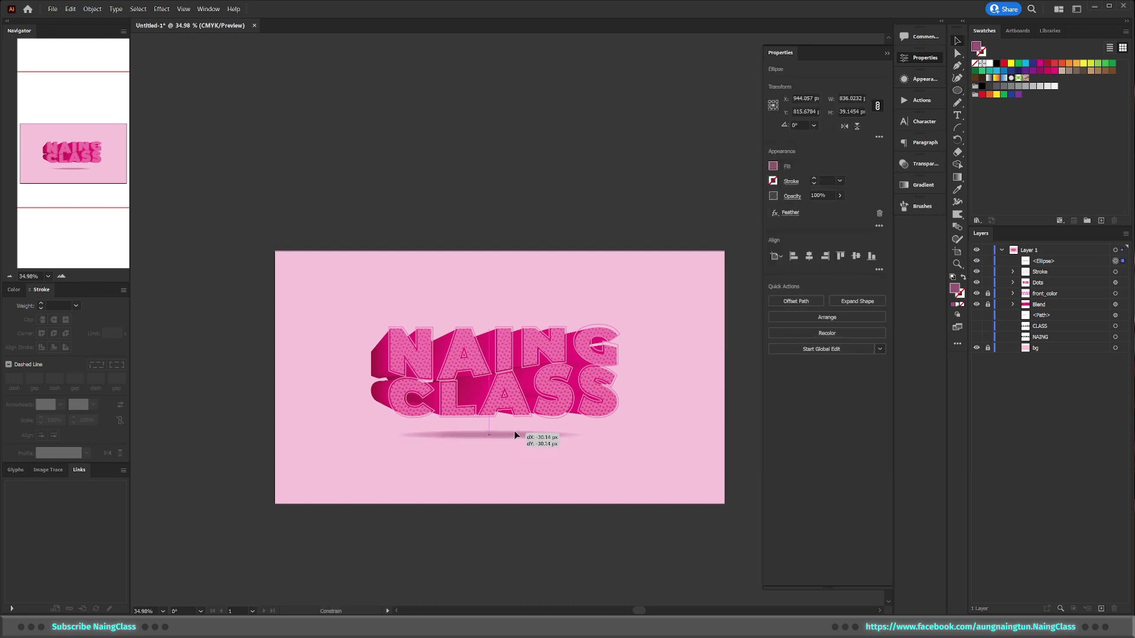
{"action": "left_click", "coordinate": [791, 195]}
{"action": "left_click", "coordinate": [710, 216]}
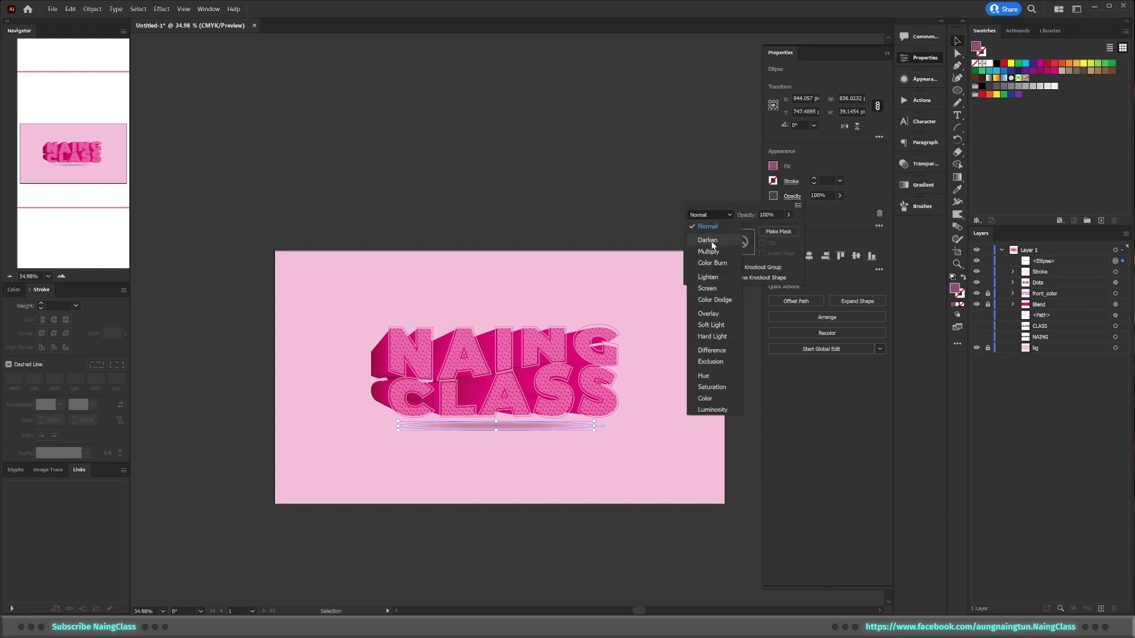
{"action": "left_click", "coordinate": [709, 251]}
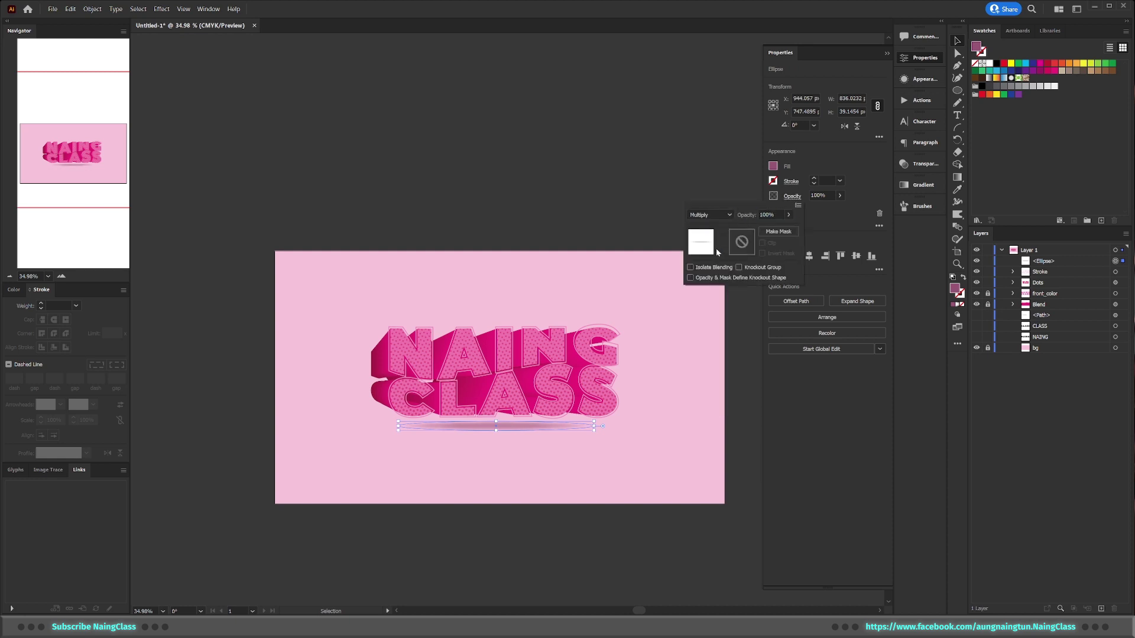
{"action": "left_click", "coordinate": [822, 196]}
{"action": "type", "text": "70"}
{"action": "key", "text": "Return"}
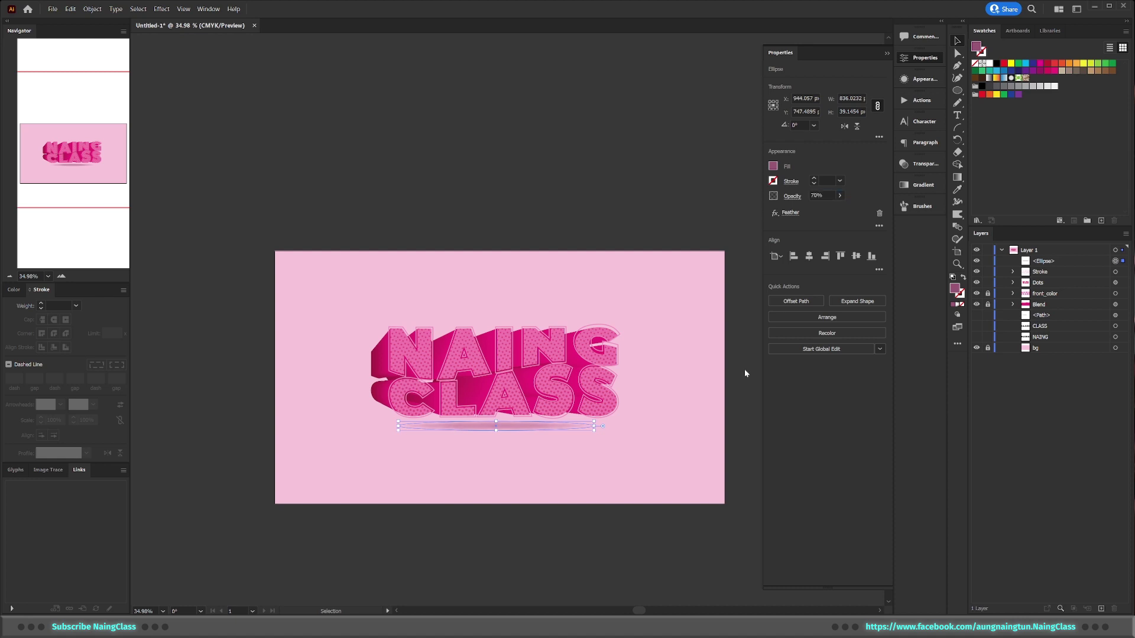
{"action": "left_click", "coordinate": [683, 437]}
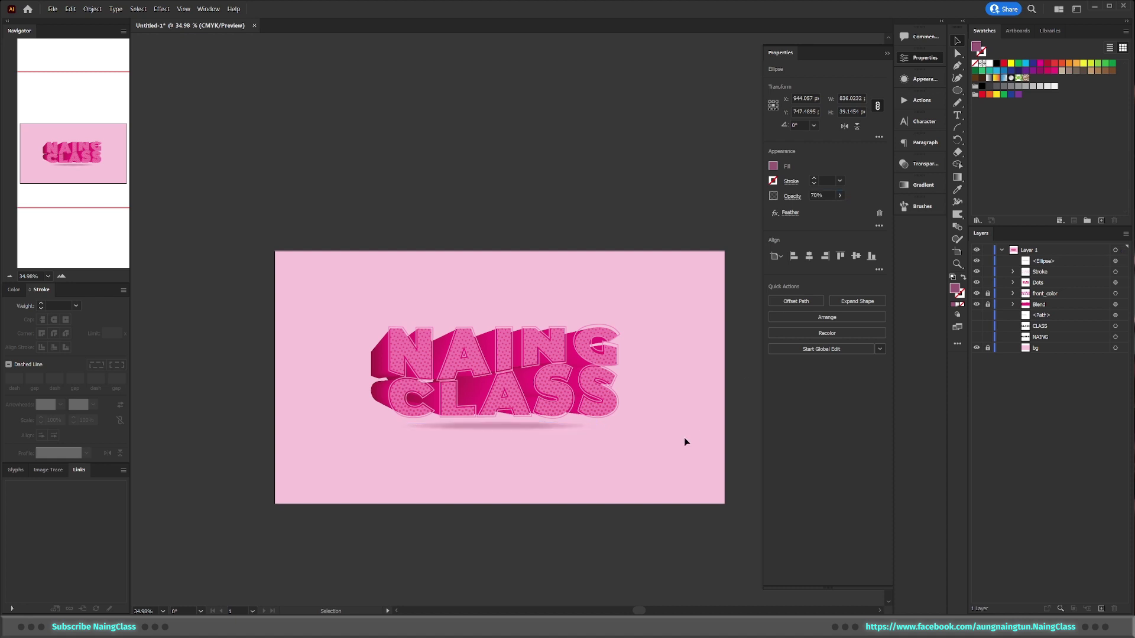
{"action": "left_click", "coordinate": [887, 54]}
Step: Zoom in on the artwork and make the letter outline group's stroke white
{"action": "key", "text": "z"}
{"action": "mouse_move", "coordinate": [563, 371]}
{"action": "left_mouse_down"}
{"action": "mouse_move", "coordinate": [691, 343]}
{"action": "mouse_move", "coordinate": [705, 358]}
{"action": "left_mouse_up"}
{"action": "key", "text": "v"}
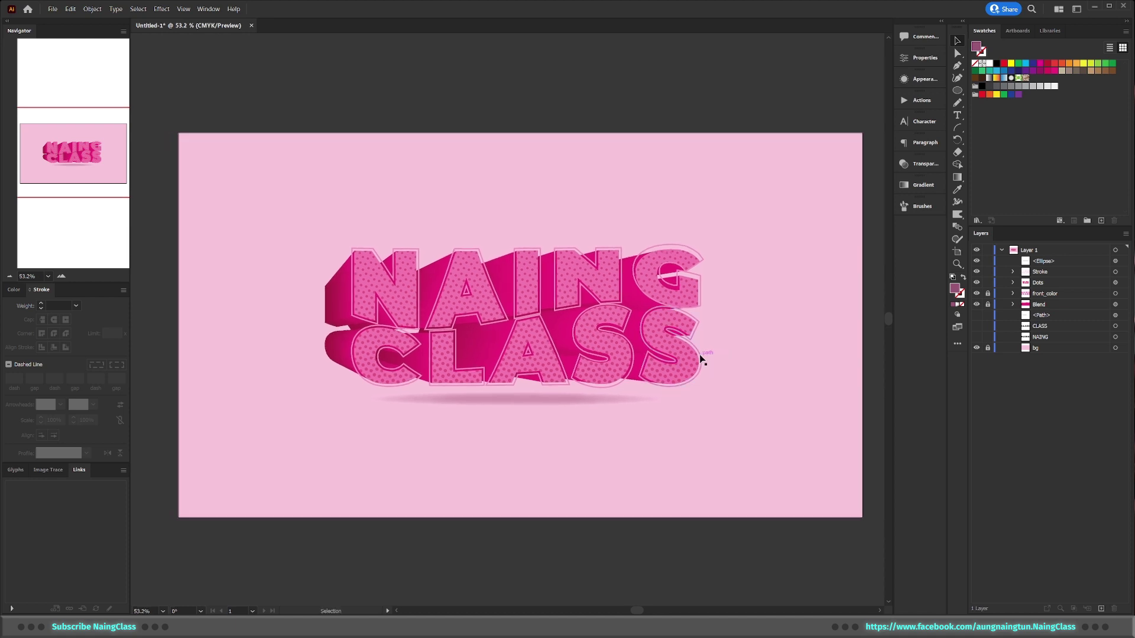
{"action": "left_click", "coordinate": [701, 358]}
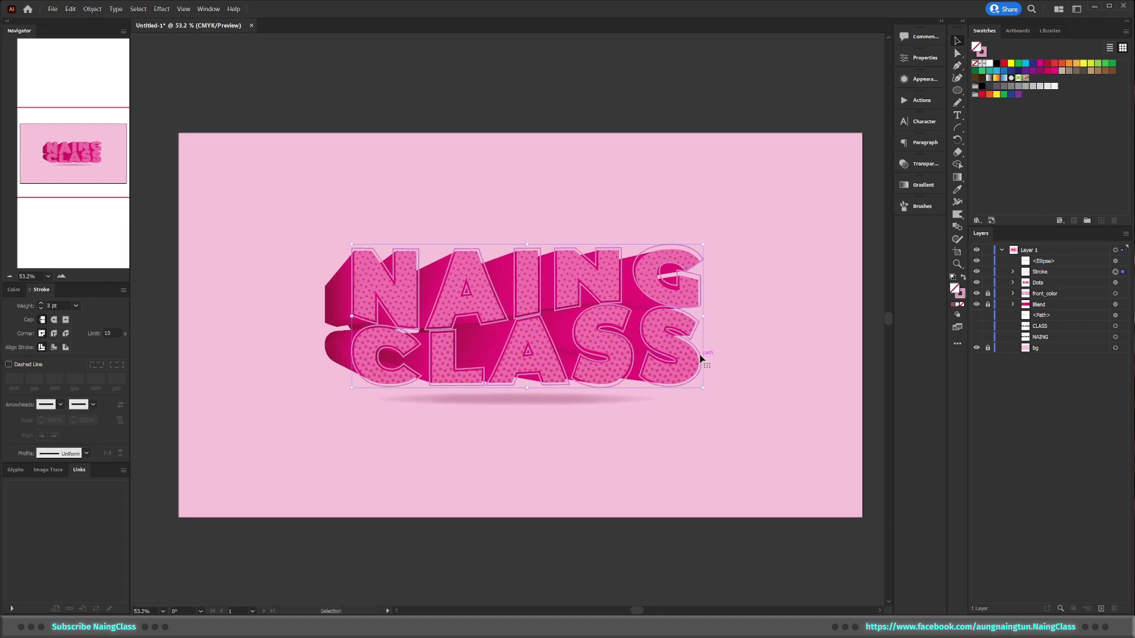
{"action": "left_click", "coordinate": [989, 63]}
{"action": "left_click", "coordinate": [731, 395]}
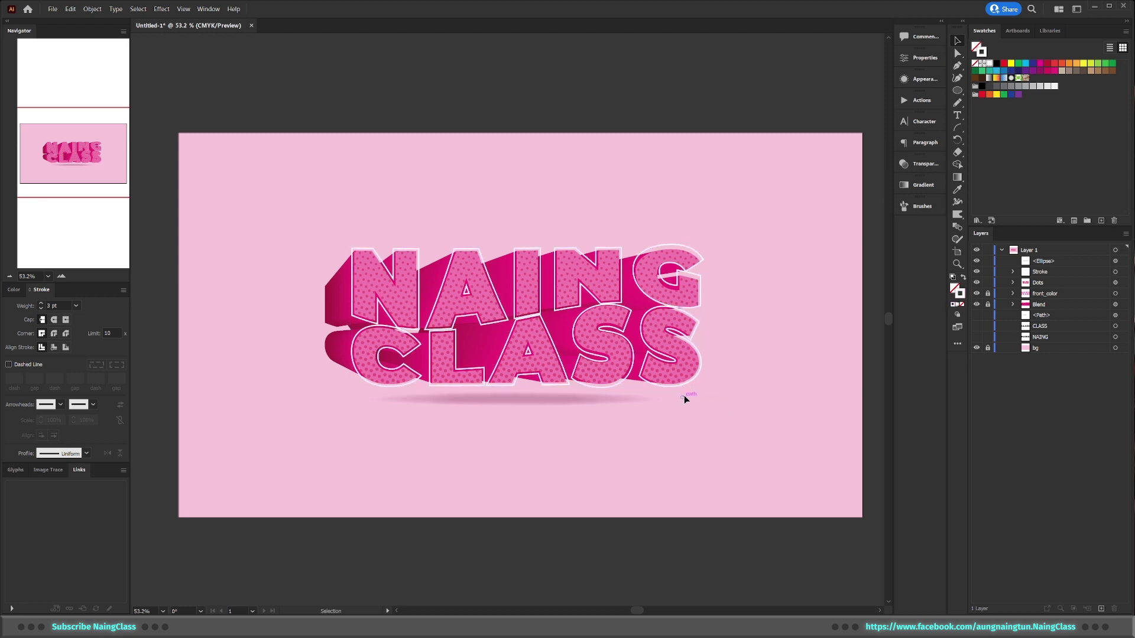
Step: Set the NAING CLASS outline stroke weight to 5 pt
{"action": "left_click", "coordinate": [702, 252]}
{"action": "left_click", "coordinate": [924, 60]}
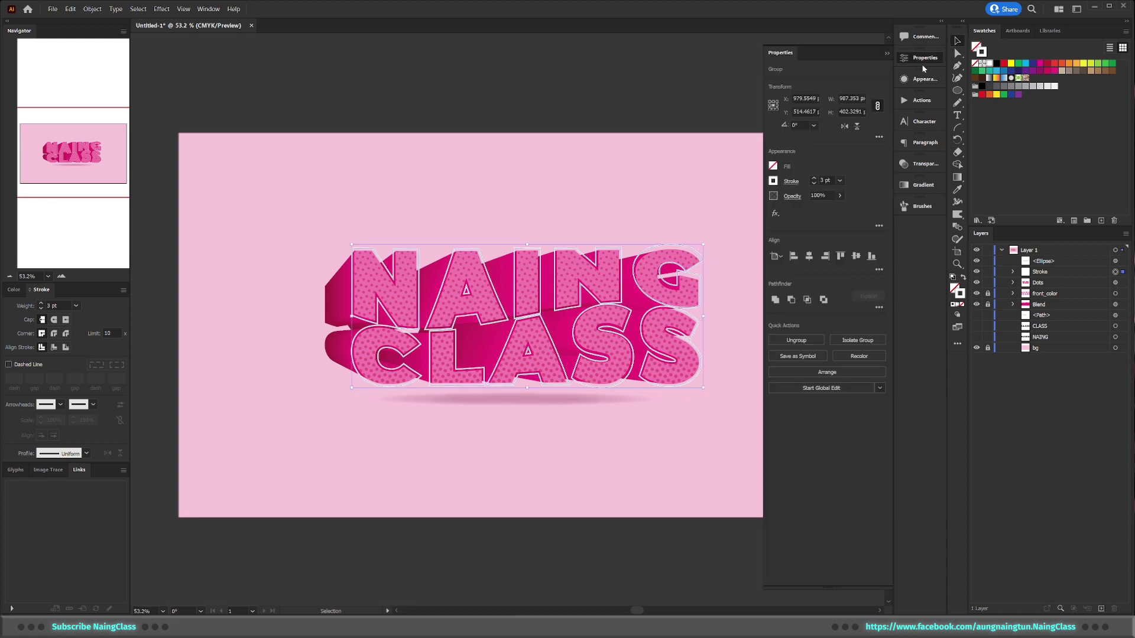
{"action": "left_click", "coordinate": [822, 180]}
{"action": "type", "text": "5"}
{"action": "key", "text": "Return"}
{"action": "left_click", "coordinate": [704, 196]}
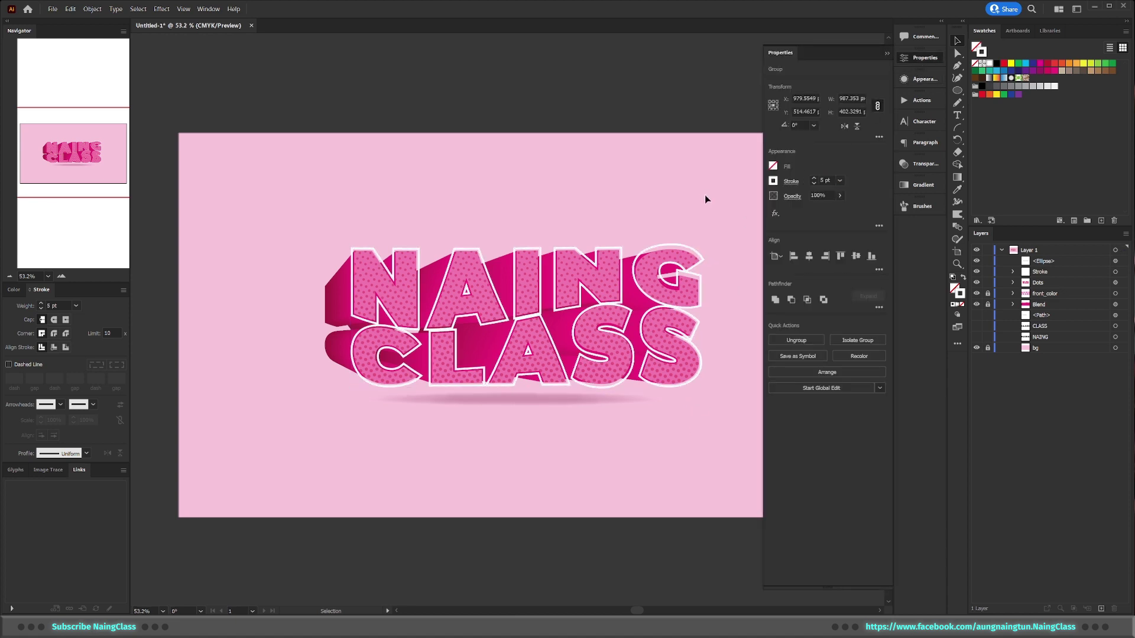
{"action": "left_click", "coordinate": [887, 54]}
{"action": "left_click_drag", "start_coordinate": [689, 353], "coordinate": [684, 353]}
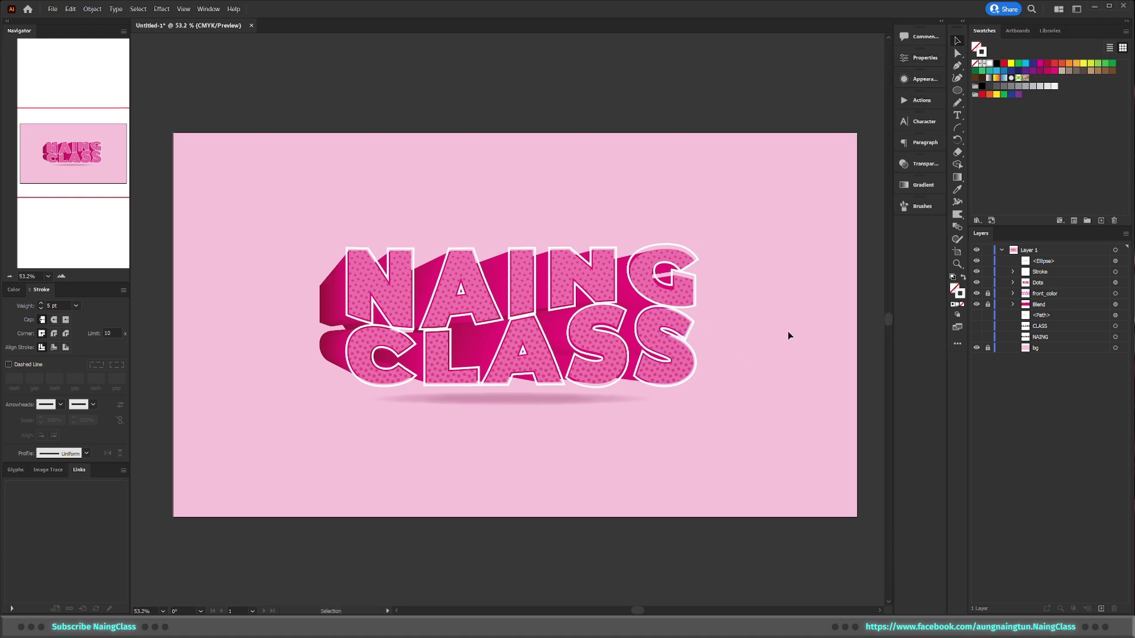